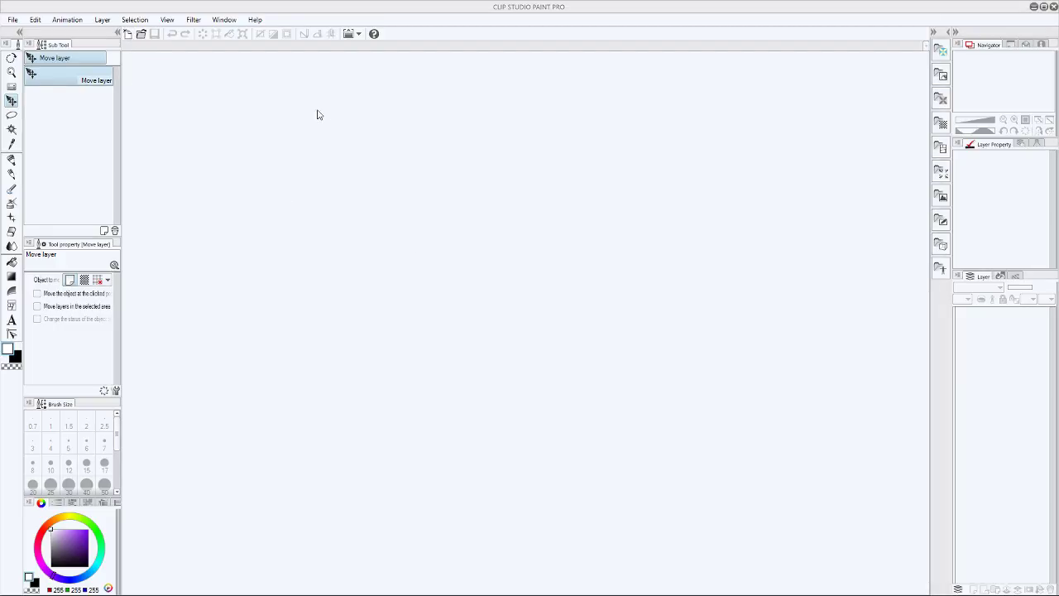
# - Create a new 1920 x 1080 px canvas at 300 dpi
pyautogui.hotkey('ctrl', 'n')
pyautogui.press('Return')
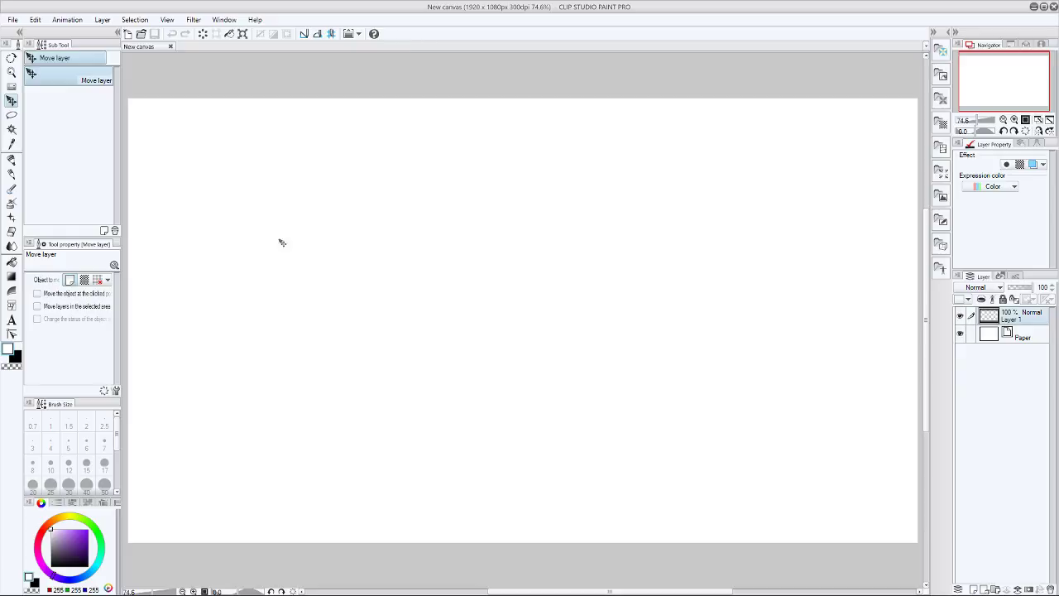
# - Sketch the outline of a tilted head in the right half of the canvas with the Darker pencil
pyautogui.click(12, 160)
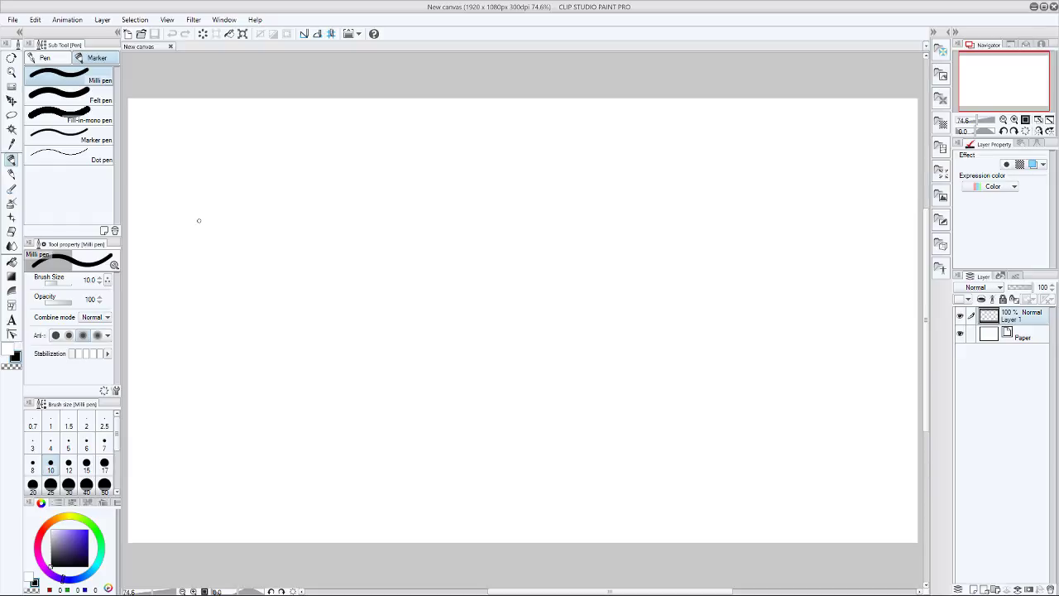
pyautogui.moveTo(209, 232)
pyautogui.mouseDown()
pyautogui.moveTo(243, 226)
pyautogui.moveTo(214, 208)
pyautogui.moveTo(251, 207)
pyautogui.moveTo(240, 227)
pyautogui.moveTo(222, 220)
pyautogui.moveTo(257, 187)
pyautogui.moveTo(215, 259)
pyautogui.moveTo(243, 201)
pyautogui.moveTo(177, 244)
pyautogui.mouseUp()
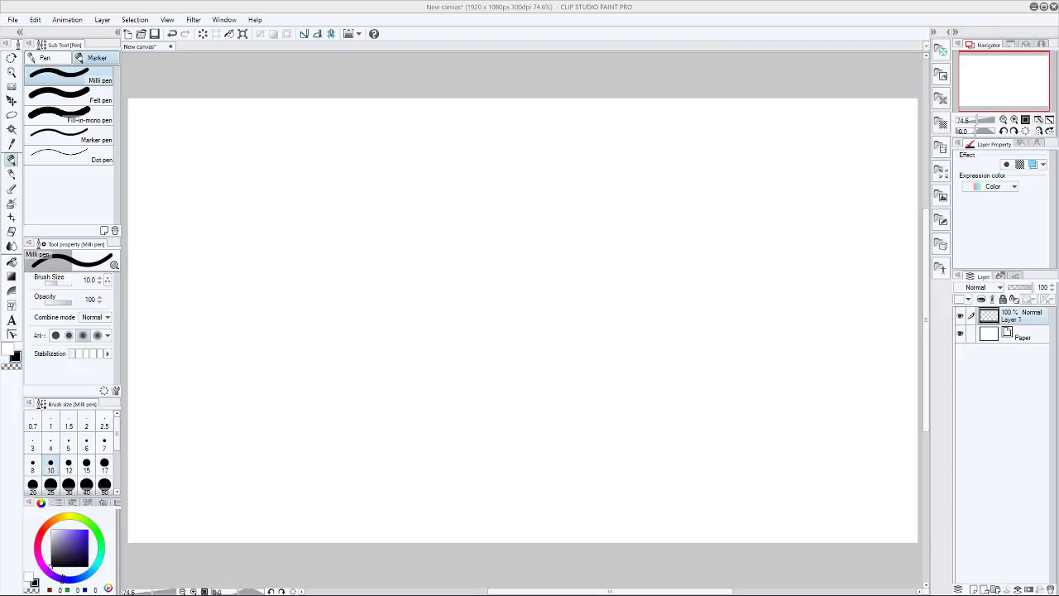
pyautogui.click(12, 174)
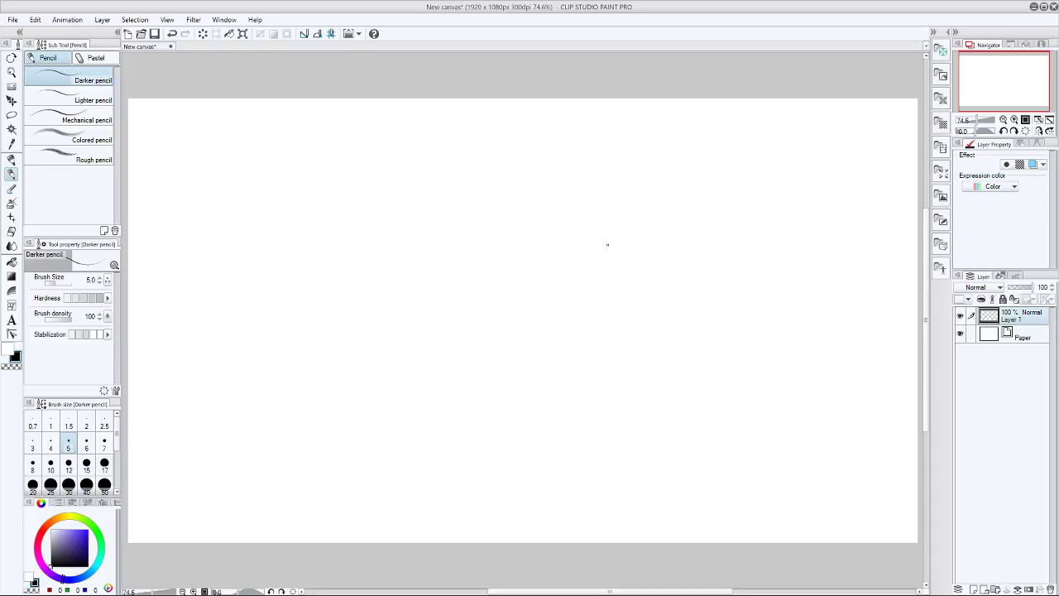
pyautogui.moveTo(604, 235)
pyautogui.mouseDown()
pyautogui.moveTo(623, 317)
pyautogui.moveTo(697, 266)
pyautogui.mouseUp()
pyautogui.moveTo(629, 174)
pyautogui.mouseDown()
pyautogui.moveTo(592, 223)
pyautogui.moveTo(598, 235)
pyautogui.moveTo(717, 170)
pyautogui.moveTo(728, 245)
pyautogui.mouseUp()
pyautogui.moveTo(736, 207); pyautogui.dragTo(716, 256)
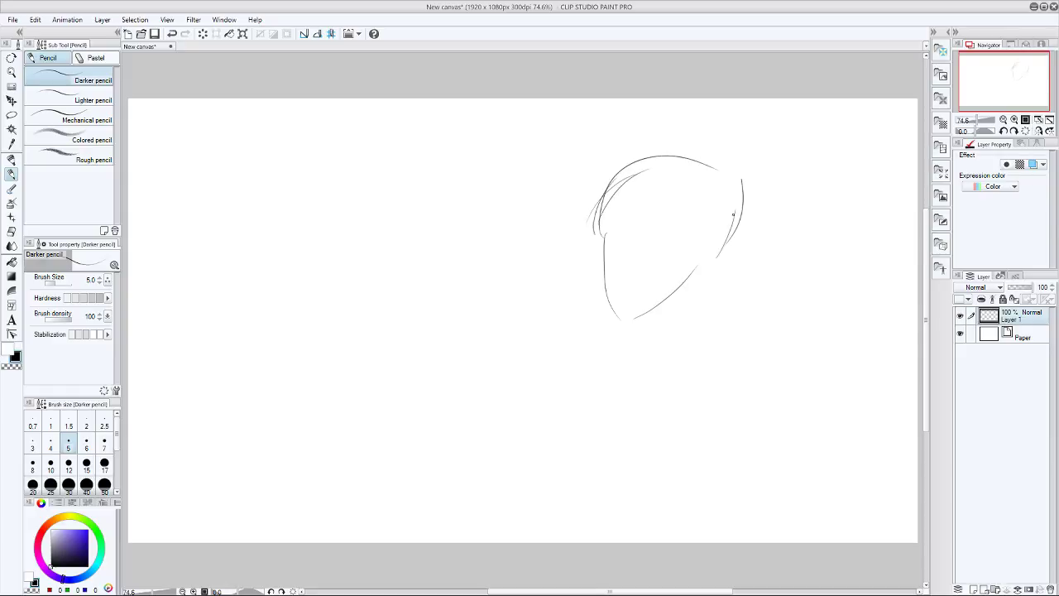
# - Sketch the hair strands and fringe falling across the head's forehead with loose pencil strokes
pyautogui.moveTo(737, 175); pyautogui.dragTo(738, 196)
pyautogui.moveTo(733, 195)
pyautogui.mouseDown()
pyautogui.moveTo(693, 245)
pyautogui.moveTo(695, 222)
pyautogui.mouseUp()
pyautogui.moveTo(713, 183)
pyautogui.mouseDown()
pyautogui.moveTo(670, 215)
pyautogui.moveTo(622, 210)
pyautogui.mouseUp()
pyautogui.moveTo(667, 172); pyautogui.dragTo(589, 222)
pyautogui.moveTo(664, 162); pyautogui.dragTo(609, 230)
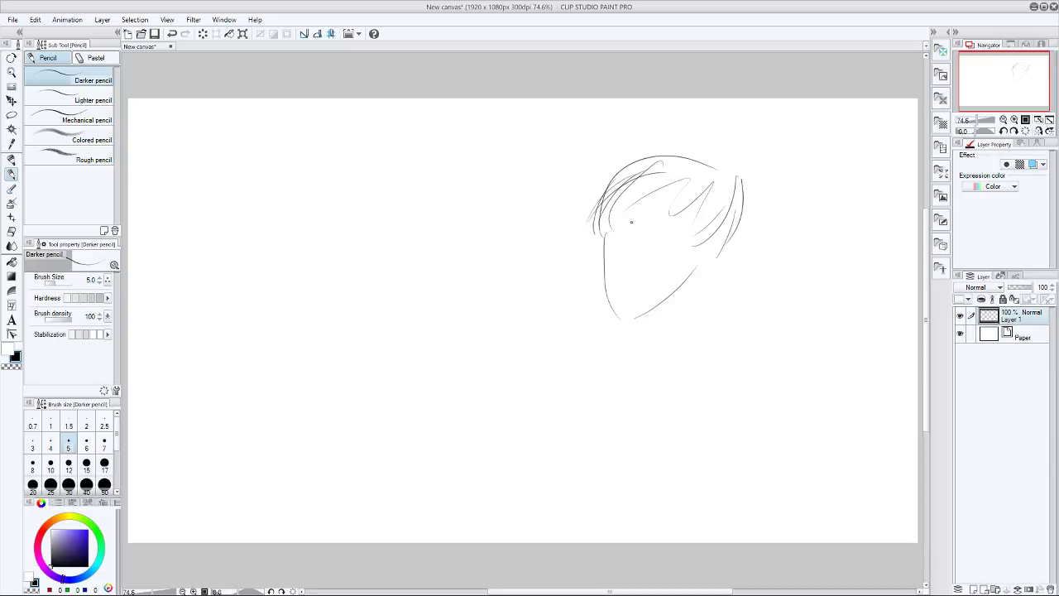
pyautogui.moveTo(672, 182); pyautogui.dragTo(619, 220)
pyautogui.moveTo(673, 179); pyautogui.dragTo(625, 238)
pyautogui.moveTo(678, 197); pyautogui.dragTo(626, 247)
pyautogui.moveTo(706, 189); pyautogui.dragTo(620, 250)
pyautogui.moveTo(633, 202); pyautogui.dragTo(627, 244)
pyautogui.moveTo(622, 208); pyautogui.dragTo(619, 252)
pyautogui.moveTo(624, 209); pyautogui.dragTo(607, 250)
pyautogui.moveTo(613, 177); pyautogui.dragTo(606, 207)
pyautogui.moveTo(653, 165); pyautogui.dragTo(615, 225)
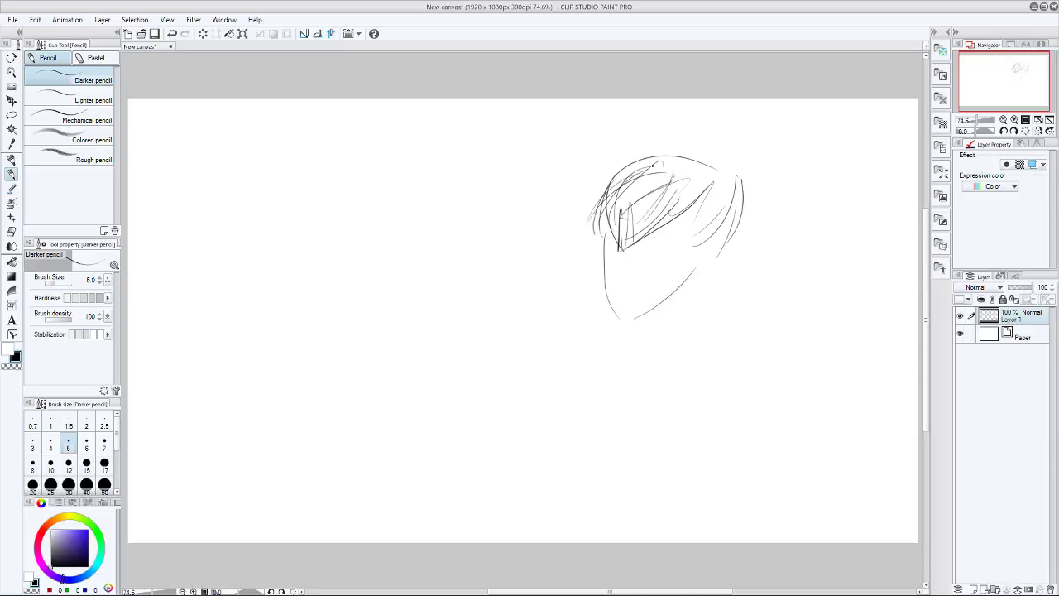
# - Thicken the hair along the crown and the back of the head with short overlapping strokes
pyautogui.moveTo(682, 155); pyautogui.dragTo(624, 216)
pyautogui.moveTo(708, 192)
pyautogui.mouseDown()
pyautogui.moveTo(654, 237)
pyautogui.moveTo(684, 217)
pyautogui.mouseUp()
pyautogui.moveTo(693, 162)
pyautogui.mouseDown()
pyautogui.moveTo(673, 197)
pyautogui.moveTo(656, 164)
pyautogui.mouseUp()
pyautogui.moveTo(627, 157)
pyautogui.mouseDown()
pyautogui.moveTo(683, 150)
pyautogui.moveTo(598, 181)
pyautogui.moveTo(612, 183)
pyautogui.mouseUp()
pyautogui.moveTo(616, 169)
pyautogui.mouseDown()
pyautogui.moveTo(595, 185)
pyautogui.moveTo(703, 161)
pyautogui.mouseUp()
pyautogui.moveTo(683, 154)
pyautogui.mouseDown()
pyautogui.moveTo(716, 163)
pyautogui.moveTo(749, 223)
pyautogui.mouseUp()
pyautogui.moveTo(733, 181); pyautogui.dragTo(735, 243)
pyautogui.moveTo(731, 229)
pyautogui.mouseDown()
pyautogui.moveTo(722, 248)
pyautogui.moveTo(722, 235)
pyautogui.mouseUp()
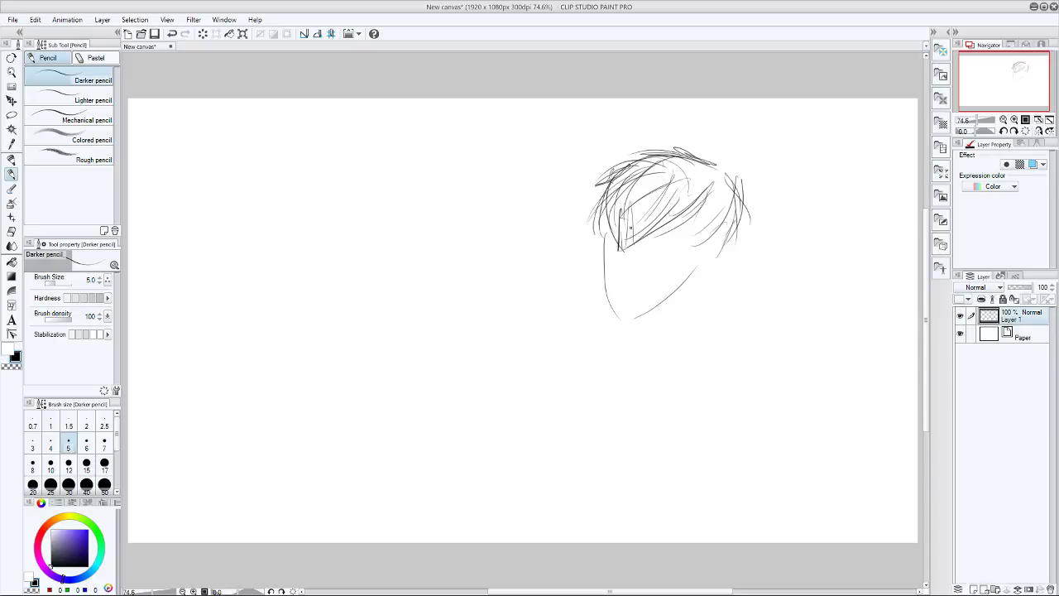
# - Sketch the eyes, nose and mouth on the face
pyautogui.moveTo(647, 252)
pyautogui.mouseDown()
pyautogui.moveTo(678, 243)
pyautogui.moveTo(656, 259)
pyautogui.moveTo(672, 248)
pyautogui.moveTo(614, 246)
pyautogui.moveTo(607, 236)
pyautogui.moveTo(616, 254)
pyautogui.moveTo(628, 247)
pyautogui.moveTo(614, 252)
pyautogui.moveTo(615, 283)
pyautogui.mouseUp()
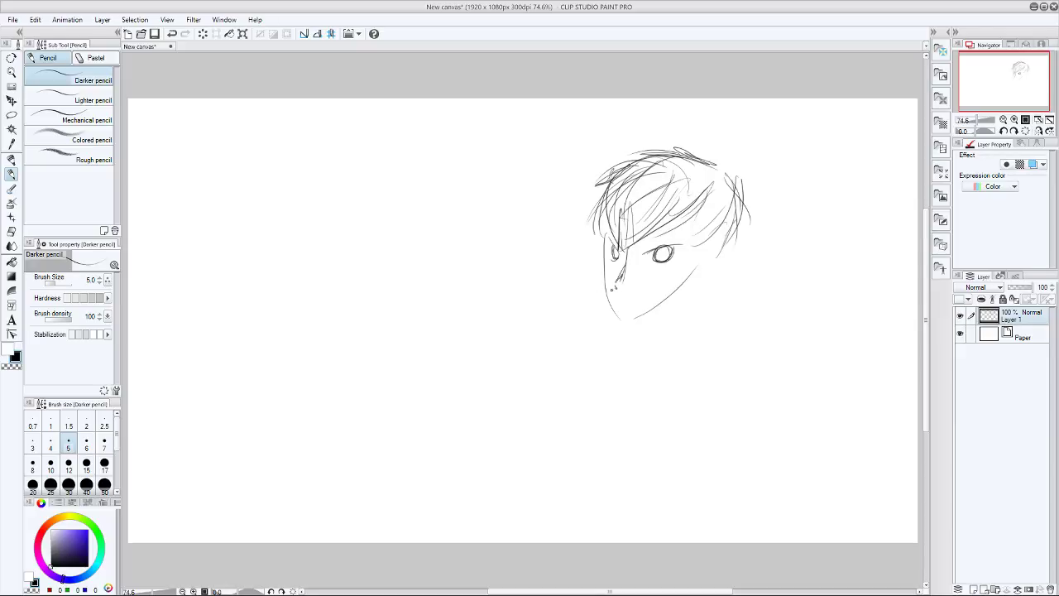
pyautogui.moveTo(617, 299); pyautogui.dragTo(639, 300)
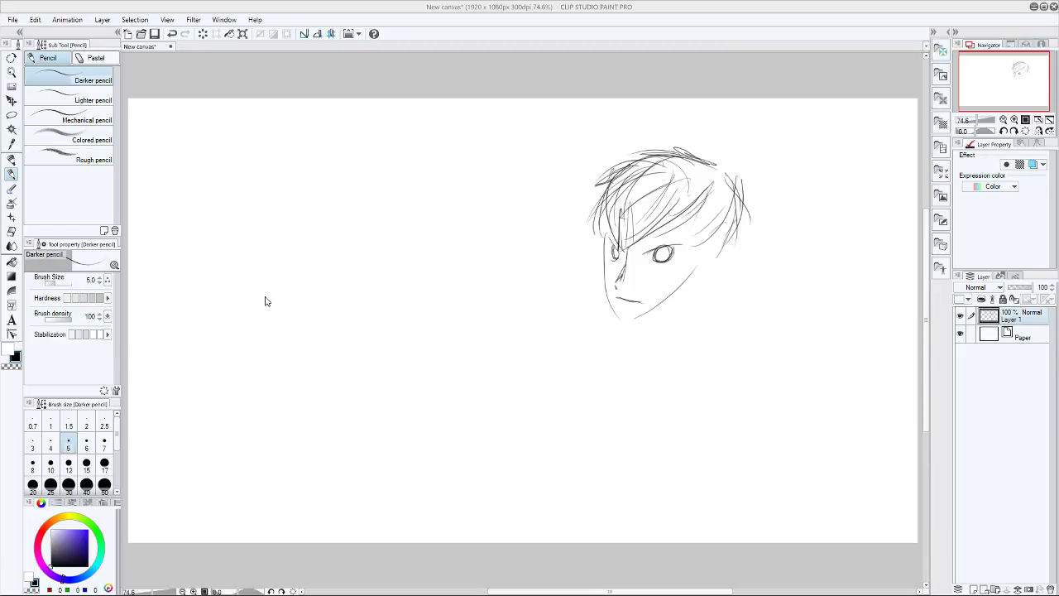
# - Sketch a second head in the left half of the canvas, with a pointed chin, one eye and long side hair
pyautogui.moveTo(257, 296); pyautogui.dragTo(279, 318)
pyautogui.moveTo(242, 262)
pyautogui.mouseDown()
pyautogui.moveTo(275, 313)
pyautogui.moveTo(329, 291)
pyautogui.mouseUp()
pyautogui.moveTo(279, 334); pyautogui.dragTo(328, 301)
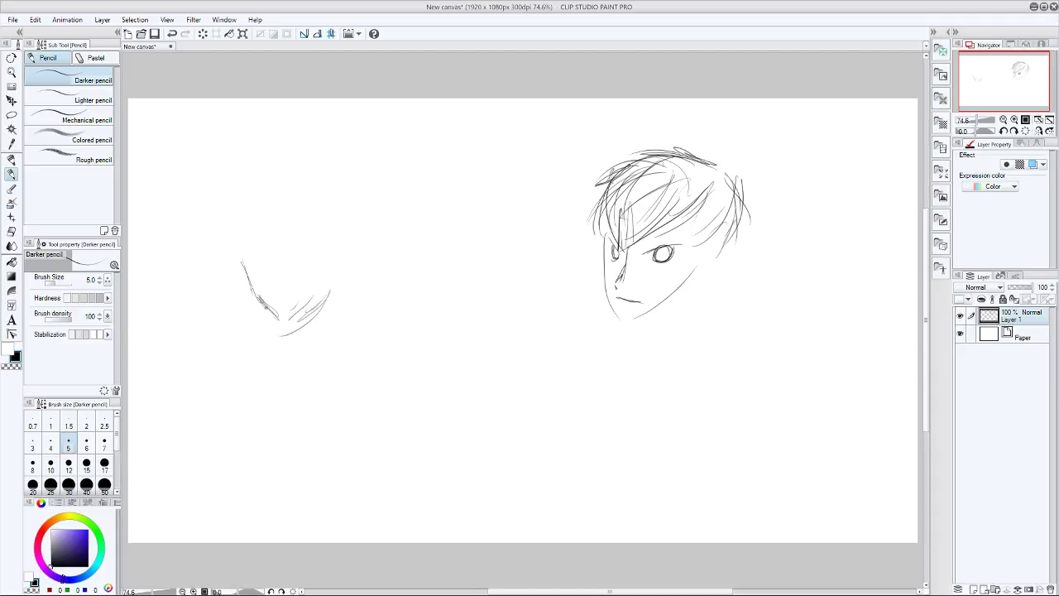
pyautogui.moveTo(281, 254)
pyautogui.mouseDown()
pyautogui.moveTo(307, 250)
pyautogui.moveTo(304, 259)
pyautogui.moveTo(282, 241)
pyautogui.moveTo(259, 293)
pyautogui.mouseUp()
pyautogui.moveTo(261, 248)
pyautogui.mouseDown()
pyautogui.moveTo(233, 307)
pyautogui.moveTo(257, 319)
pyautogui.mouseUp()
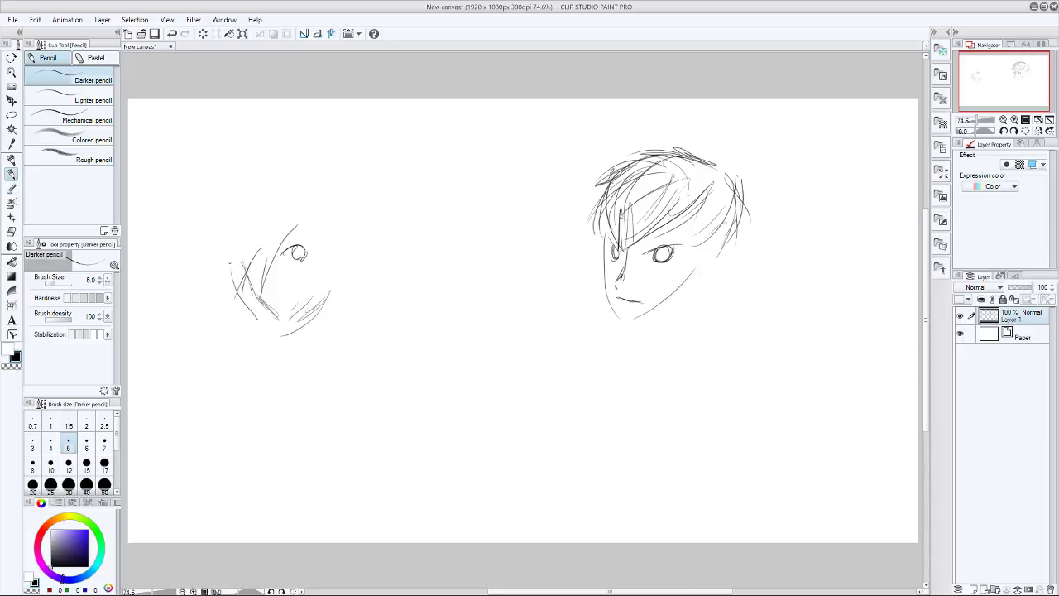
pyautogui.moveTo(231, 258)
pyautogui.mouseDown()
pyautogui.moveTo(254, 315)
pyautogui.moveTo(235, 288)
pyautogui.moveTo(285, 188)
pyautogui.moveTo(338, 222)
pyautogui.moveTo(315, 251)
pyautogui.moveTo(304, 298)
pyautogui.mouseUp()
pyautogui.moveTo(319, 230)
pyautogui.mouseDown()
pyautogui.moveTo(303, 296)
pyautogui.moveTo(343, 264)
pyautogui.moveTo(295, 316)
pyautogui.moveTo(319, 328)
pyautogui.moveTo(316, 311)
pyautogui.mouseUp()
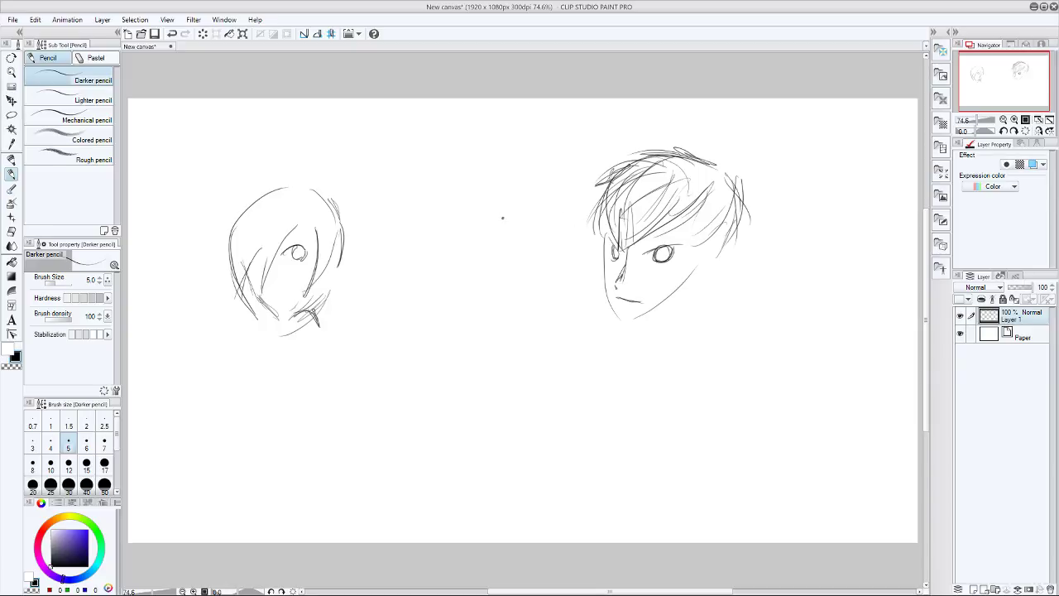
# - Sketch loose angular shapes in the space between the two heads
pyautogui.moveTo(502, 217)
pyautogui.mouseDown()
pyautogui.moveTo(527, 227)
pyautogui.moveTo(550, 216)
pyautogui.moveTo(561, 241)
pyautogui.moveTo(554, 259)
pyautogui.moveTo(539, 251)
pyautogui.mouseUp()
pyautogui.moveTo(358, 296); pyautogui.dragTo(379, 318)
pyautogui.moveTo(368, 276)
pyautogui.mouseDown()
pyautogui.moveTo(359, 294)
pyautogui.moveTo(377, 281)
pyautogui.moveTo(415, 346)
pyautogui.moveTo(388, 369)
pyautogui.moveTo(387, 333)
pyautogui.moveTo(402, 354)
pyautogui.mouseUp()
pyautogui.moveTo(367, 302); pyautogui.dragTo(390, 327)
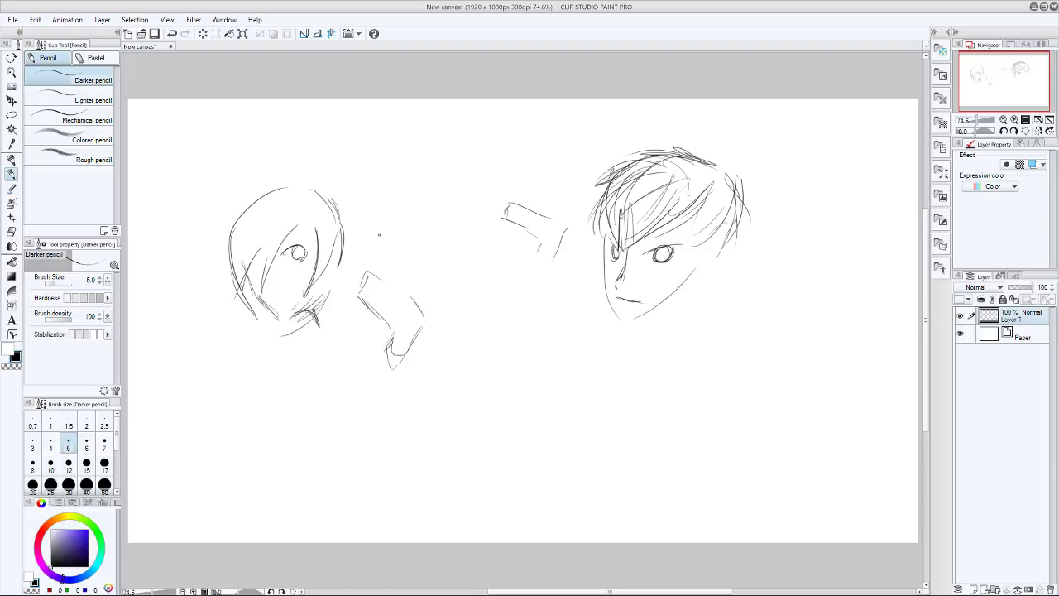
pyautogui.moveTo(425, 305)
pyautogui.mouseDown()
pyautogui.moveTo(452, 286)
pyautogui.moveTo(366, 361)
pyautogui.moveTo(442, 321)
pyautogui.moveTo(439, 299)
pyautogui.moveTo(387, 324)
pyautogui.moveTo(405, 295)
pyautogui.moveTo(390, 323)
pyautogui.moveTo(369, 311)
pyautogui.moveTo(374, 271)
pyautogui.moveTo(337, 212)
pyautogui.moveTo(311, 357)
pyautogui.moveTo(335, 274)
pyautogui.moveTo(352, 283)
pyautogui.moveTo(256, 354)
pyautogui.moveTo(287, 293)
pyautogui.moveTo(258, 249)
pyautogui.moveTo(264, 268)
pyautogui.moveTo(250, 304)
pyautogui.moveTo(280, 192)
pyautogui.mouseUp()
pyautogui.moveTo(483, 226)
pyautogui.mouseDown()
pyautogui.moveTo(659, 154)
pyautogui.moveTo(501, 290)
pyautogui.moveTo(803, 165)
pyautogui.moveTo(687, 229)
pyautogui.moveTo(609, 333)
pyautogui.mouseUp()
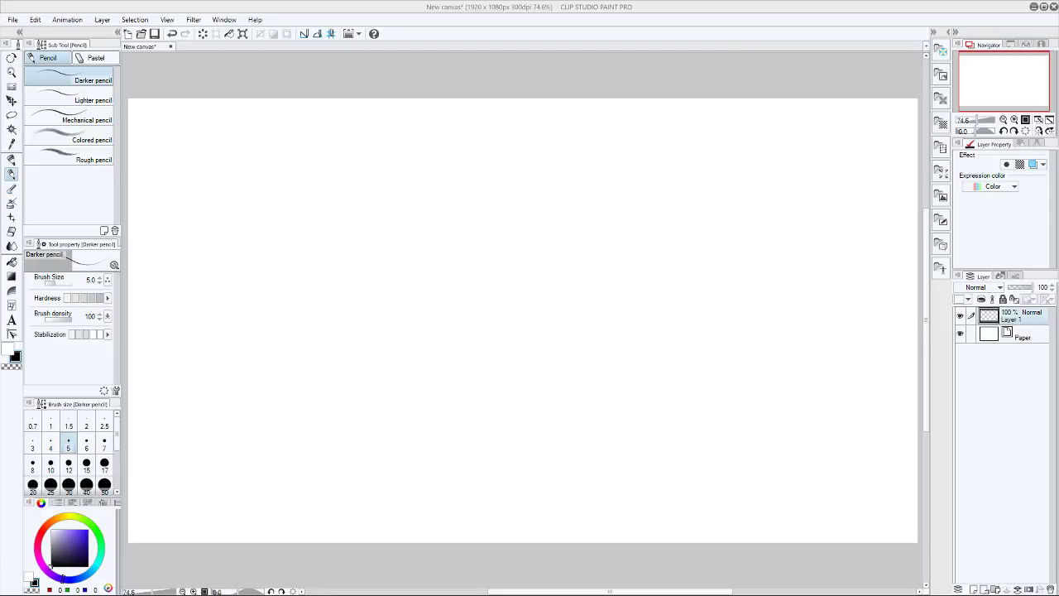
# - Choose the red color 255, 27, 0 and fill the whole of Layer 1 with it
pyautogui.click(41, 529)
pyautogui.click(71, 538)
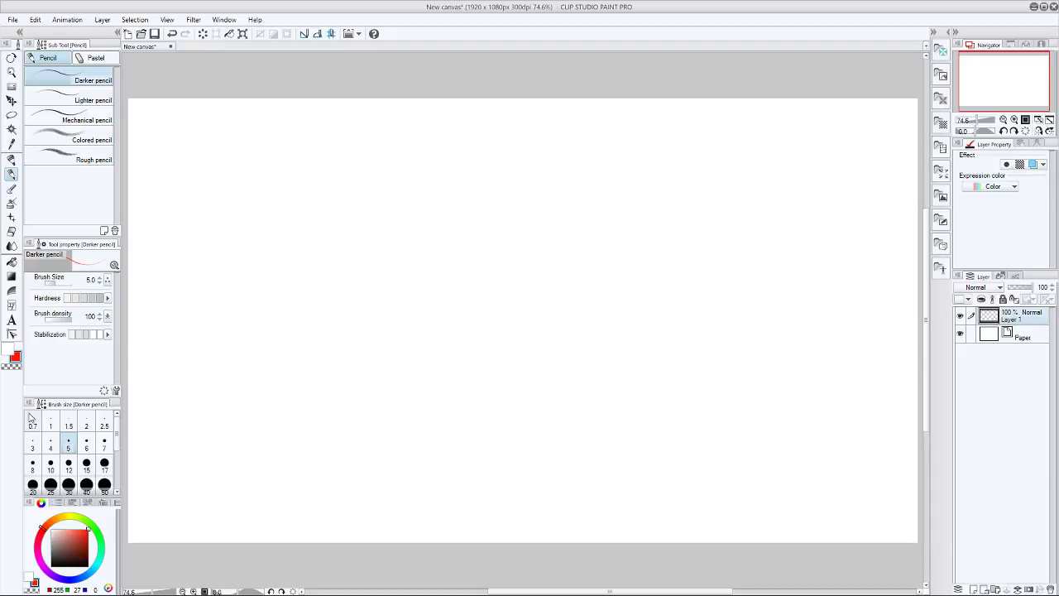
pyautogui.click(13, 263)
pyautogui.click(250, 326)
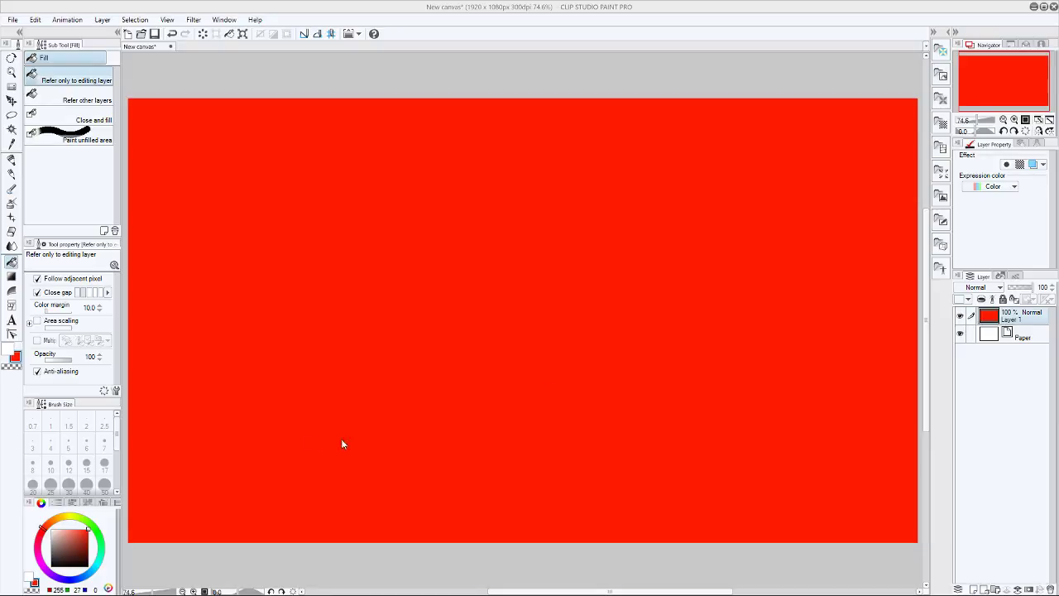
# - Set the drawing color to black for the Darker pencil and add a new layer above the red fill
pyautogui.click(9, 351)
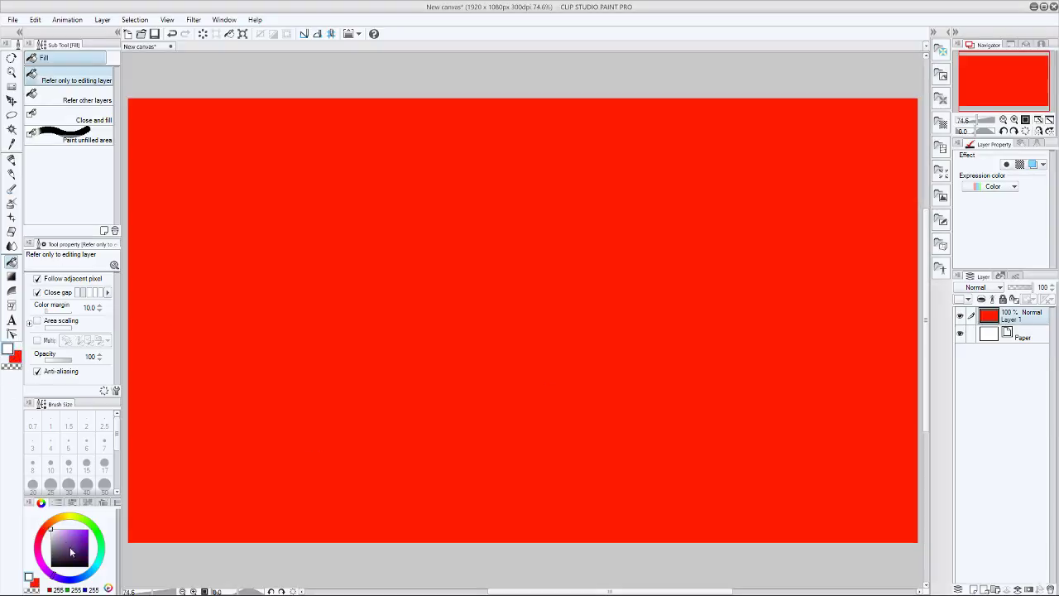
pyautogui.press('x')
pyautogui.click(12, 173)
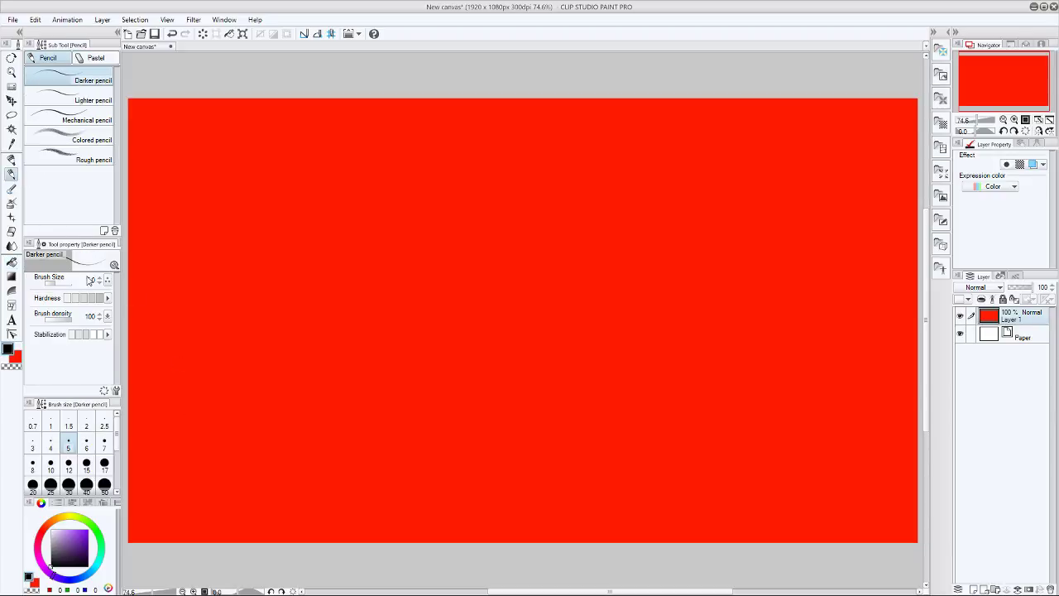
pyautogui.click(965, 589)
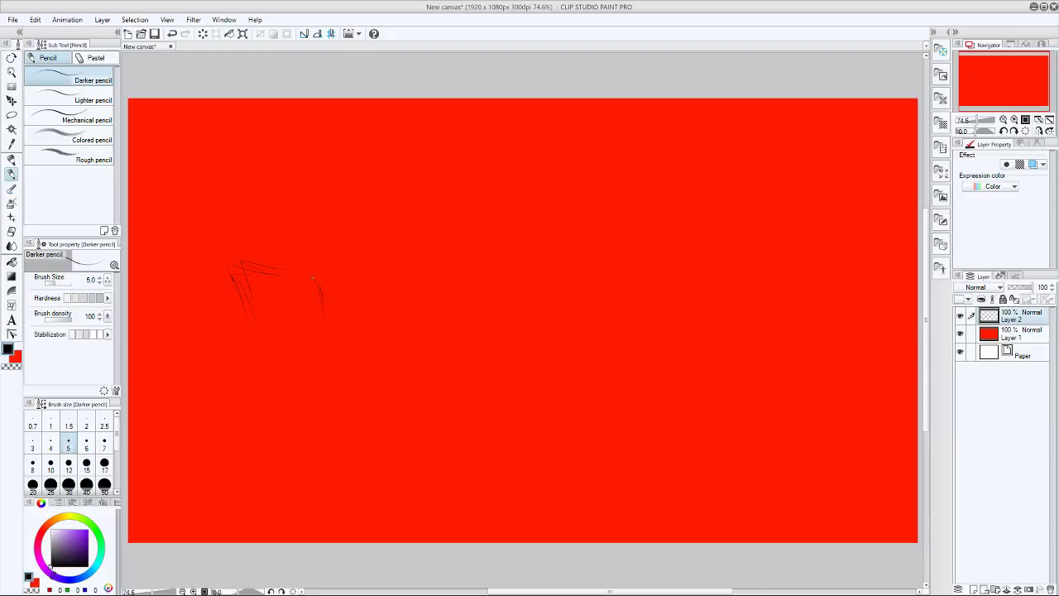
pyautogui.moveTo(321, 311); pyautogui.dragTo(312, 278)
pyautogui.hotkey('ctrl', 'z')
pyautogui.moveTo(249, 304)
pyautogui.mouseDown()
pyautogui.moveTo(271, 267)
pyautogui.moveTo(231, 266)
pyautogui.mouseUp()
pyautogui.moveTo(266, 378); pyautogui.dragTo(253, 339)
pyautogui.moveTo(299, 423); pyautogui.dragTo(257, 368)
pyautogui.moveTo(265, 386); pyautogui.dragTo(248, 336)
pyautogui.moveTo(335, 325); pyautogui.dragTo(334, 382)
pyautogui.moveTo(354, 328); pyautogui.dragTo(340, 414)
pyautogui.moveTo(352, 309)
pyautogui.mouseDown()
pyautogui.moveTo(569, 303)
pyautogui.moveTo(392, 310)
pyautogui.moveTo(521, 305)
pyautogui.mouseUp()
pyautogui.moveTo(533, 299)
pyautogui.mouseDown()
pyautogui.moveTo(468, 314)
pyautogui.moveTo(324, 424)
pyautogui.moveTo(323, 439)
pyautogui.moveTo(343, 396)
pyautogui.moveTo(305, 411)
pyautogui.moveTo(298, 396)
pyautogui.moveTo(317, 356)
pyautogui.moveTo(383, 301)
pyautogui.moveTo(313, 344)
pyautogui.moveTo(262, 333)
pyautogui.mouseUp()
# - Sketch a long diagonal guideline rising from the canvas's lower left to its upper edge
pyautogui.moveTo(177, 477)
pyautogui.mouseDown()
pyautogui.moveTo(397, 327)
pyautogui.moveTo(787, 123)
pyautogui.moveTo(191, 472)
pyautogui.mouseUp()
pyautogui.moveTo(794, 101)
pyautogui.mouseDown()
pyautogui.moveTo(436, 296)
pyautogui.moveTo(178, 470)
pyautogui.moveTo(481, 273)
pyautogui.moveTo(220, 449)
pyautogui.mouseUp()
pyautogui.moveTo(488, 265)
pyautogui.mouseDown()
pyautogui.moveTo(477, 273)
pyautogui.moveTo(525, 244)
pyautogui.moveTo(480, 272)
pyautogui.mouseUp()
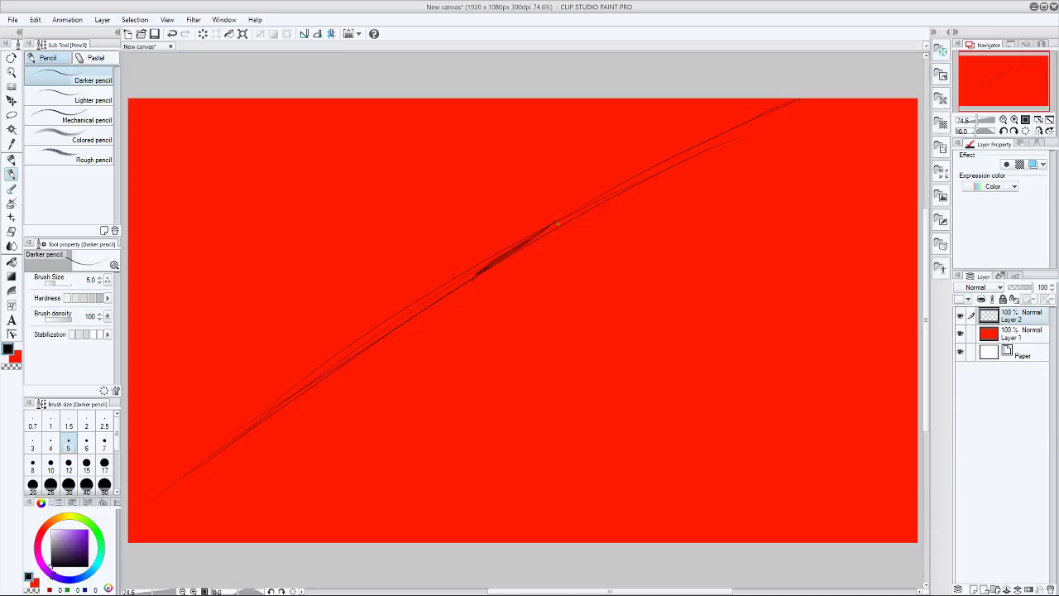
# - Rough in a standing figure on the diagonal guideline, with a round head, shoulders, torso and spread legs
pyautogui.moveTo(550, 224)
pyautogui.mouseDown()
pyautogui.moveTo(596, 196)
pyautogui.moveTo(604, 257)
pyautogui.moveTo(588, 257)
pyautogui.moveTo(591, 280)
pyautogui.moveTo(583, 250)
pyautogui.moveTo(596, 324)
pyautogui.mouseUp()
pyautogui.moveTo(611, 256)
pyautogui.mouseDown()
pyautogui.moveTo(683, 350)
pyautogui.moveTo(624, 376)
pyautogui.mouseUp()
pyautogui.moveTo(599, 307); pyautogui.dragTo(628, 395)
pyautogui.moveTo(546, 205)
pyautogui.mouseDown()
pyautogui.moveTo(573, 196)
pyautogui.moveTo(581, 203)
pyautogui.mouseUp()
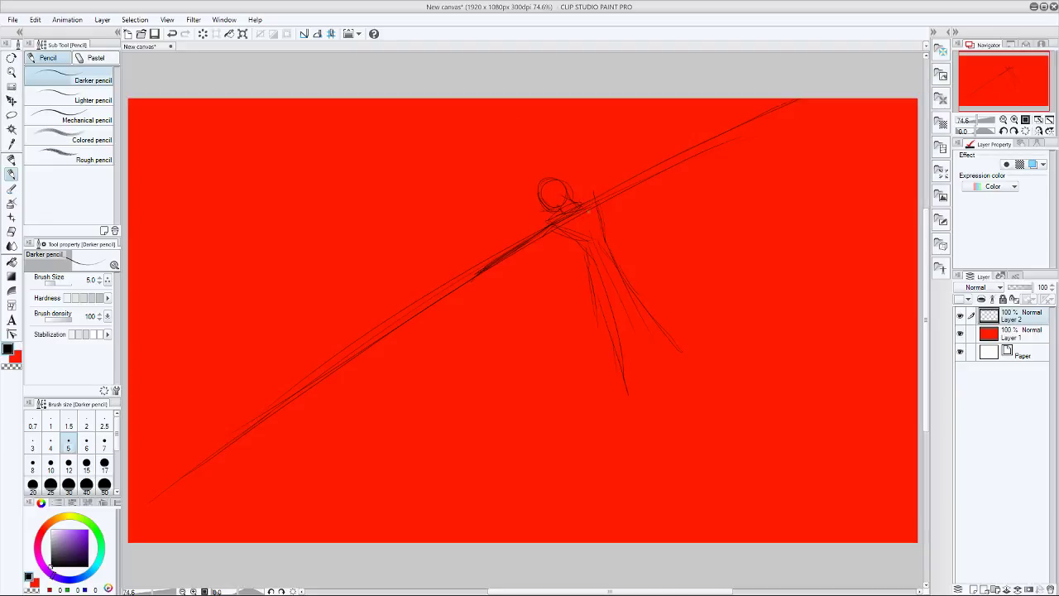
# - Sketch the standing figure's arm and darken the contours of its torso and both legs
pyautogui.moveTo(595, 212); pyautogui.dragTo(635, 250)
pyautogui.moveTo(583, 202)
pyautogui.mouseDown()
pyautogui.moveTo(629, 240)
pyautogui.moveTo(619, 234)
pyautogui.mouseUp()
pyautogui.moveTo(556, 227)
pyautogui.mouseDown()
pyautogui.moveTo(586, 250)
pyautogui.moveTo(589, 286)
pyautogui.mouseUp()
pyautogui.moveTo(574, 243)
pyautogui.mouseDown()
pyautogui.moveTo(596, 296)
pyautogui.moveTo(554, 232)
pyautogui.moveTo(607, 238)
pyautogui.moveTo(648, 296)
pyautogui.mouseUp()
pyautogui.moveTo(669, 336)
pyautogui.mouseDown()
pyautogui.moveTo(648, 301)
pyautogui.moveTo(620, 356)
pyautogui.mouseUp()
pyautogui.moveTo(601, 299); pyautogui.dragTo(625, 372)
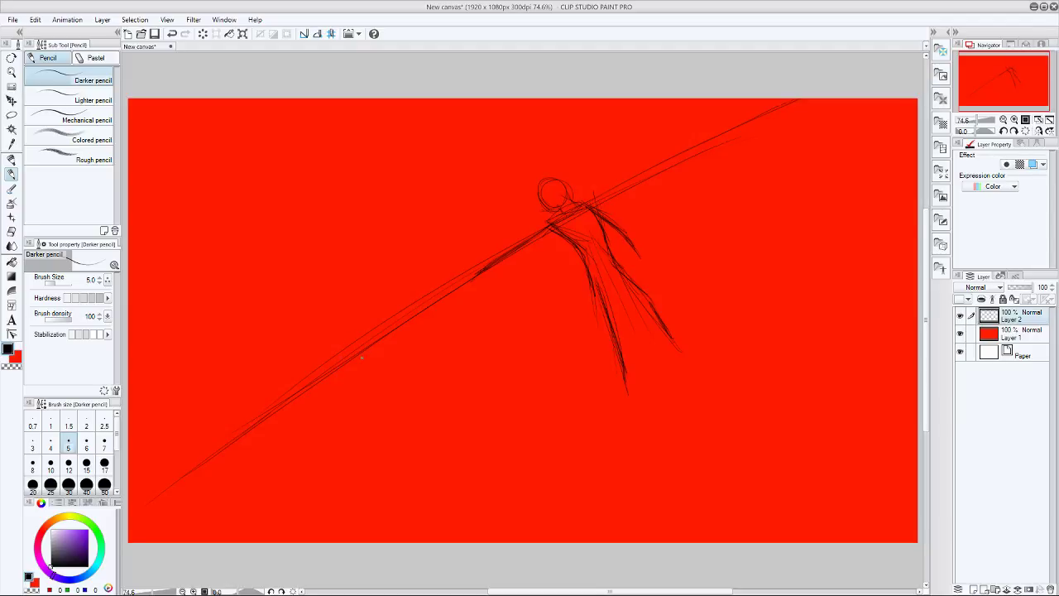
pyautogui.moveTo(354, 322); pyautogui.dragTo(343, 346)
pyautogui.moveTo(341, 396); pyautogui.dragTo(343, 363)
pyautogui.hotkey('ctrl', 'z')
# - Sketch a second diagonal guideline under the figure's feet, running from the lower edge to the right edge of the canvas
pyautogui.moveTo(792, 240)
pyautogui.mouseDown()
pyautogui.moveTo(725, 304)
pyautogui.moveTo(463, 488)
pyautogui.mouseUp()
pyautogui.hotkey('ctrl', 'z')
pyautogui.hotkey('ctrl', 'z')
pyautogui.hotkey('ctrl', 'y')
pyautogui.moveTo(834, 235)
pyautogui.mouseDown()
pyautogui.moveTo(564, 425)
pyautogui.moveTo(402, 566)
pyautogui.mouseUp()
pyautogui.moveTo(912, 175); pyautogui.dragTo(848, 225)
# - Sketch the head and raised arm of a second figure lower down on the upper diagonal guideline
pyautogui.scroll(5, 527, 453)
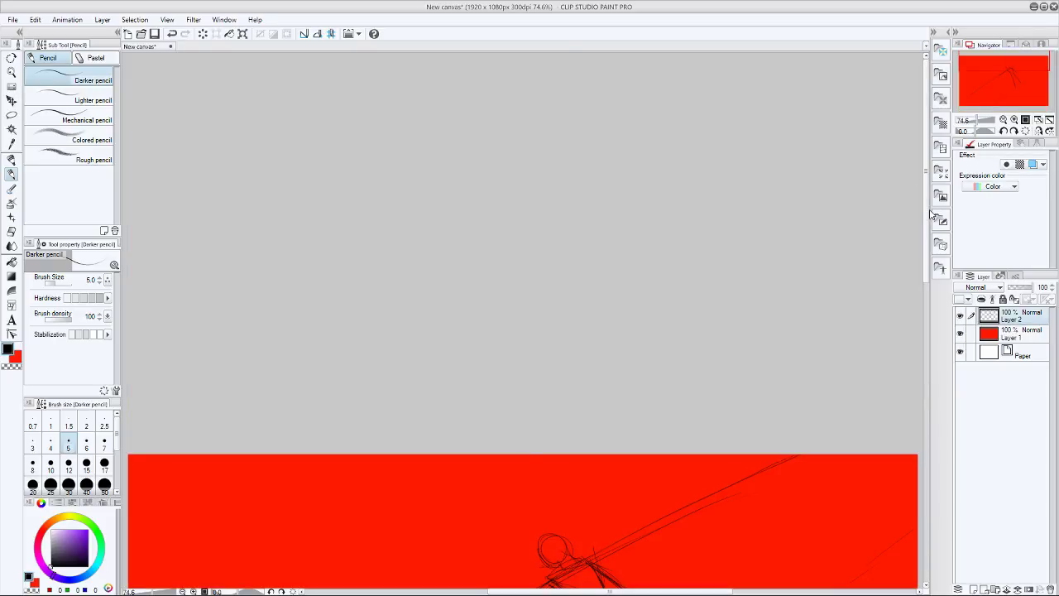
pyautogui.moveTo(924, 223); pyautogui.dragTo(910, 389)
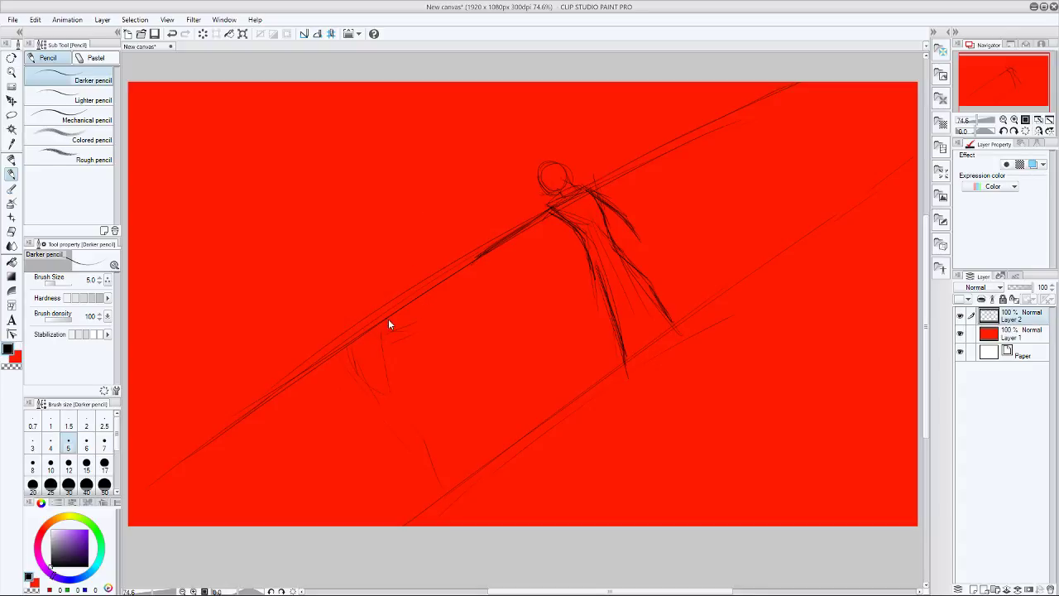
pyautogui.hotkey('ctrl', 'z')
pyautogui.moveTo(377, 323)
pyautogui.mouseDown()
pyautogui.moveTo(417, 294)
pyautogui.moveTo(369, 319)
pyautogui.moveTo(413, 298)
pyautogui.moveTo(411, 330)
pyautogui.mouseUp()
pyautogui.moveTo(339, 332)
pyautogui.mouseDown()
pyautogui.moveTo(334, 356)
pyautogui.moveTo(358, 333)
pyautogui.moveTo(342, 322)
pyautogui.moveTo(356, 346)
pyautogui.mouseUp()
pyautogui.hotkey('ctrl', 'z')
pyautogui.moveTo(373, 324); pyautogui.dragTo(383, 316)
pyautogui.moveTo(399, 337)
pyautogui.mouseDown()
pyautogui.moveTo(374, 362)
pyautogui.moveTo(377, 353)
pyautogui.moveTo(393, 411)
pyautogui.moveTo(388, 322)
pyautogui.moveTo(402, 330)
pyautogui.moveTo(408, 304)
pyautogui.moveTo(370, 359)
pyautogui.moveTo(379, 322)
pyautogui.mouseUp()
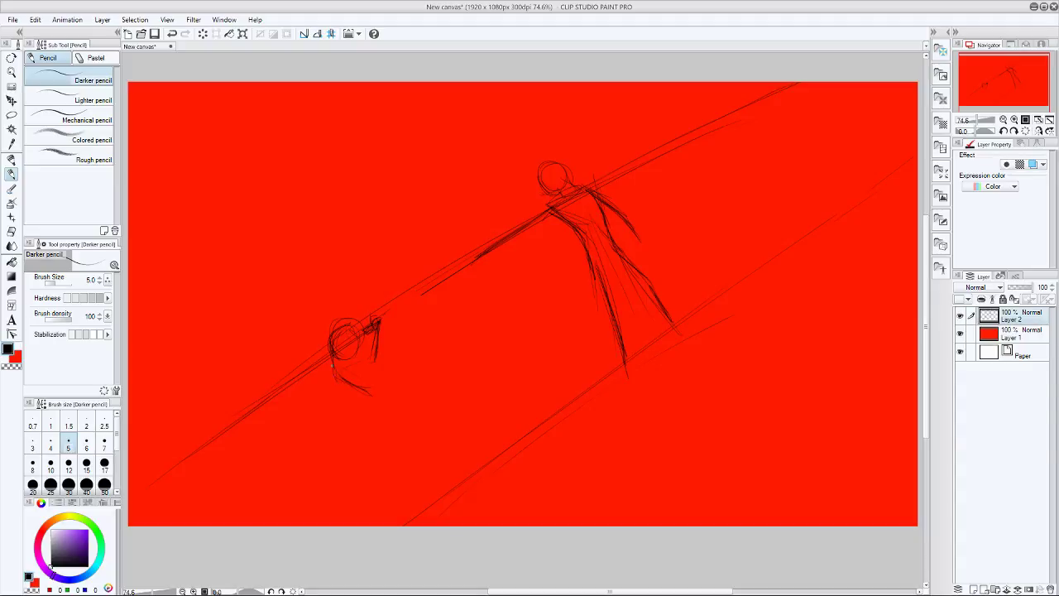
# - Draw the second figure's curved back and bent arm, and rough in its hips and legs
pyautogui.moveTo(332, 354); pyautogui.dragTo(367, 393)
pyautogui.moveTo(332, 357); pyautogui.dragTo(349, 389)
pyautogui.moveTo(374, 353)
pyautogui.mouseDown()
pyautogui.moveTo(356, 361)
pyautogui.moveTo(379, 336)
pyautogui.moveTo(378, 355)
pyautogui.mouseUp()
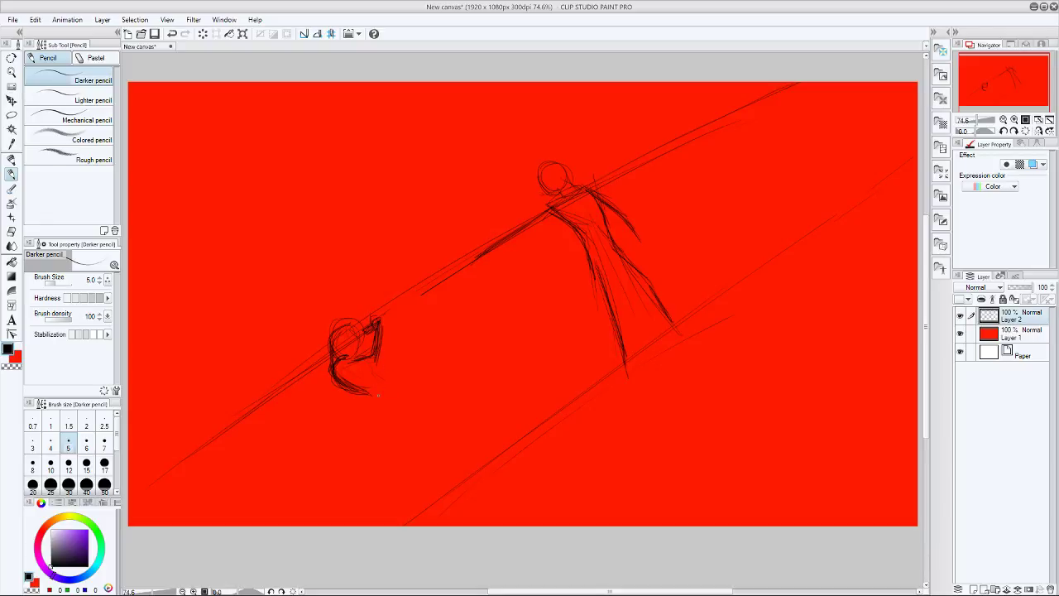
pyautogui.moveTo(357, 391)
pyautogui.mouseDown()
pyautogui.moveTo(372, 398)
pyautogui.moveTo(379, 383)
pyautogui.mouseUp()
pyautogui.moveTo(373, 405); pyautogui.dragTo(382, 426)
pyautogui.moveTo(373, 373)
pyautogui.mouseDown()
pyautogui.moveTo(396, 401)
pyautogui.moveTo(356, 362)
pyautogui.moveTo(388, 409)
pyautogui.moveTo(438, 456)
pyautogui.mouseUp()
pyautogui.moveTo(392, 412)
pyautogui.mouseDown()
pyautogui.moveTo(420, 432)
pyautogui.moveTo(424, 419)
pyautogui.moveTo(447, 461)
pyautogui.mouseUp()
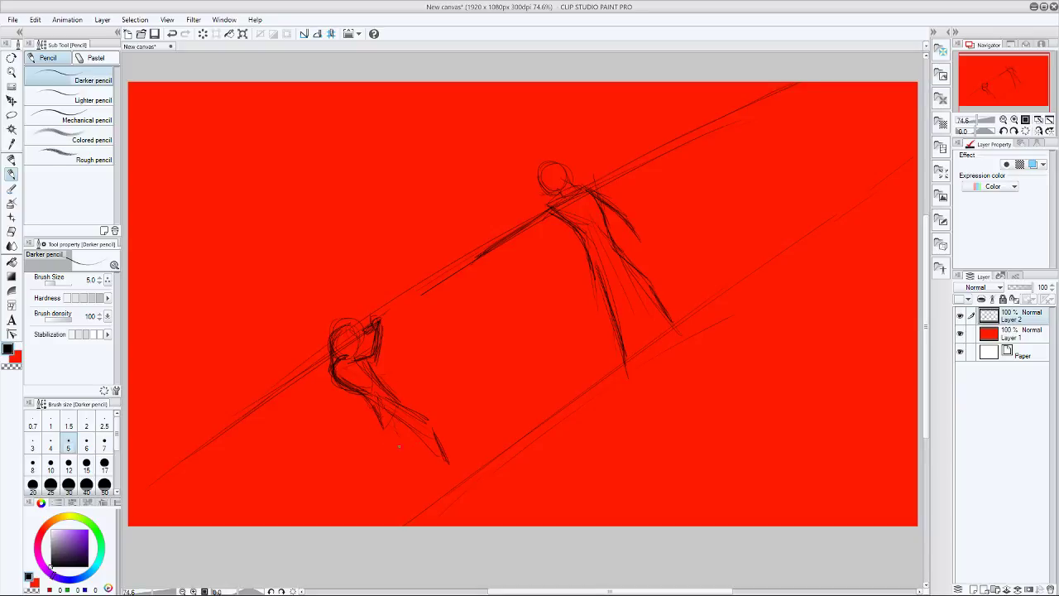
# - Redraw and darken the second figure's legs, extending the foot to the lower diagonal guideline
pyautogui.moveTo(428, 429); pyautogui.dragTo(479, 453)
pyautogui.moveTo(430, 429); pyautogui.dragTo(455, 440)
pyautogui.moveTo(405, 418)
pyautogui.mouseDown()
pyautogui.moveTo(370, 416)
pyautogui.moveTo(383, 427)
pyautogui.moveTo(428, 389)
pyautogui.moveTo(465, 433)
pyautogui.moveTo(430, 429)
pyautogui.moveTo(414, 412)
pyautogui.moveTo(436, 419)
pyautogui.moveTo(452, 447)
pyautogui.mouseUp()
pyautogui.moveTo(364, 396)
pyautogui.mouseDown()
pyautogui.moveTo(387, 433)
pyautogui.moveTo(375, 412)
pyautogui.moveTo(382, 427)
pyautogui.moveTo(476, 473)
pyautogui.mouseUp()
pyautogui.moveTo(402, 417); pyautogui.dragTo(435, 443)
pyautogui.moveTo(401, 407)
pyautogui.mouseDown()
pyautogui.moveTo(447, 428)
pyautogui.moveTo(437, 424)
pyautogui.moveTo(434, 480)
pyautogui.mouseUp()
pyautogui.moveTo(436, 440); pyautogui.dragTo(431, 476)
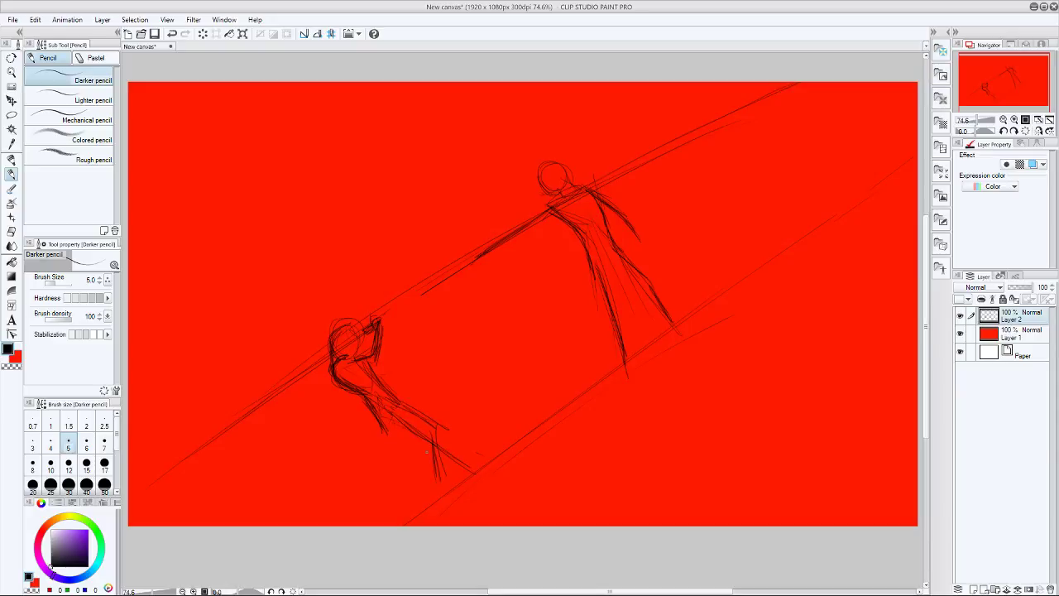
pyautogui.moveTo(375, 414)
pyautogui.mouseDown()
pyautogui.moveTo(386, 434)
pyautogui.moveTo(392, 412)
pyautogui.mouseUp()
pyautogui.moveTo(465, 475); pyautogui.dragTo(488, 463)
# - Add a new layer above the figure sketch for drawing with the Darker pencil
pyautogui.click(973, 589)
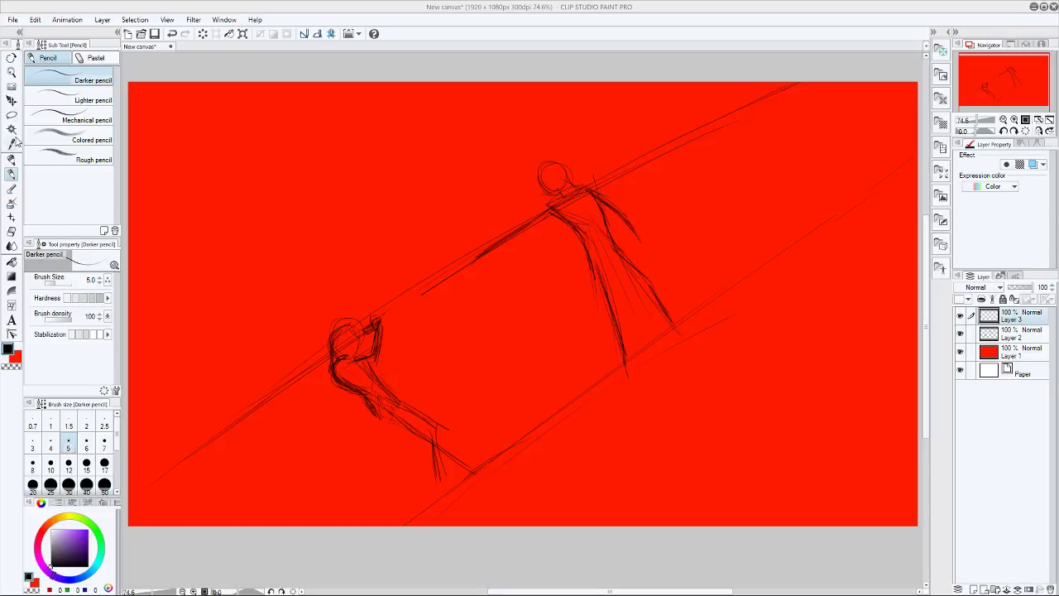
pyautogui.click(12, 72)
pyautogui.moveTo(589, 213)
pyautogui.mouseDown()
pyautogui.moveTo(642, 215)
pyautogui.moveTo(749, 168)
pyautogui.mouseUp()
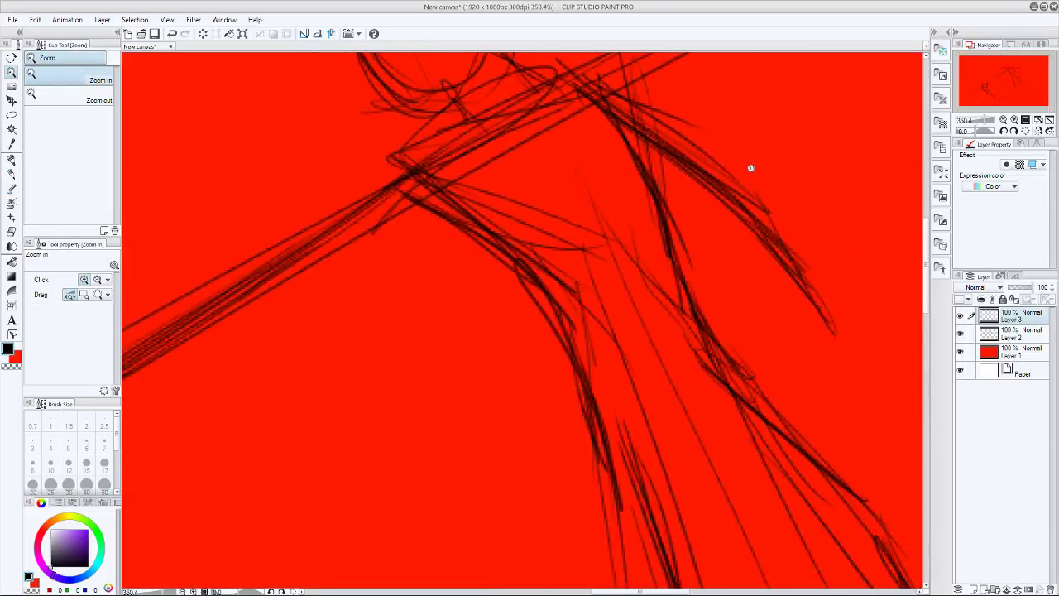
pyautogui.moveTo(928, 234); pyautogui.dragTo(924, 201)
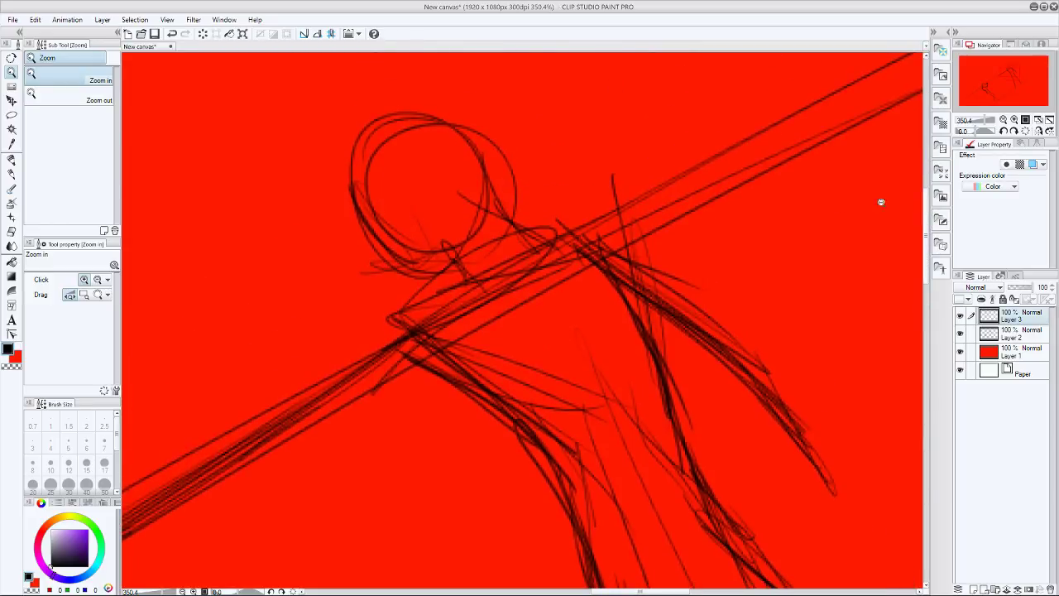
pyautogui.click(12, 172)
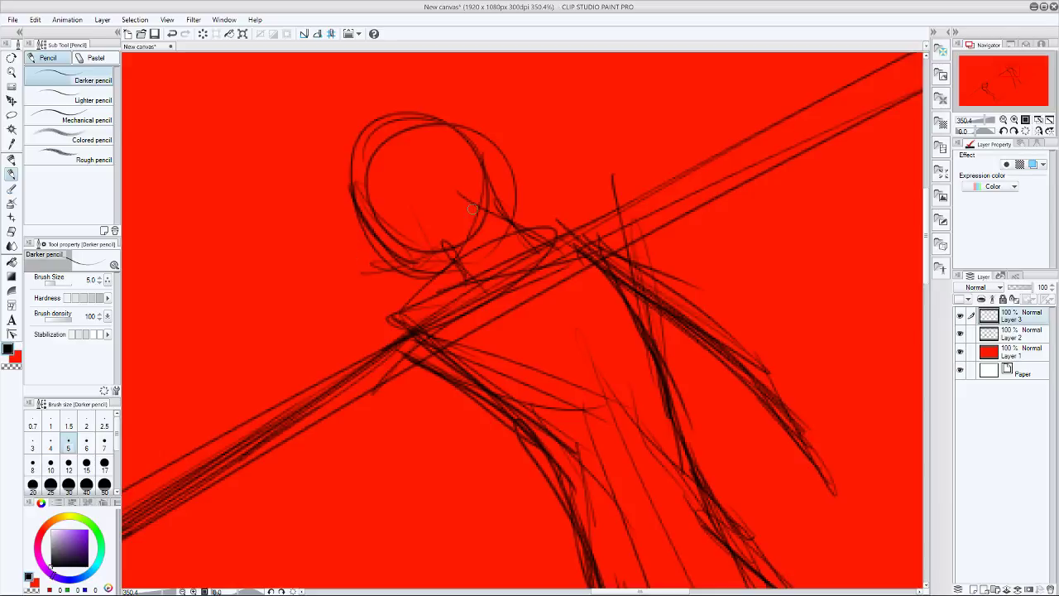
# - Lower the opacity of sketch Layer 2 to 44%, reselect Layer 3 and set the pencil's brush size to 3
pyautogui.click(1020, 330)
pyautogui.moveTo(1033, 287); pyautogui.dragTo(1024, 287)
pyautogui.click(1017, 317)
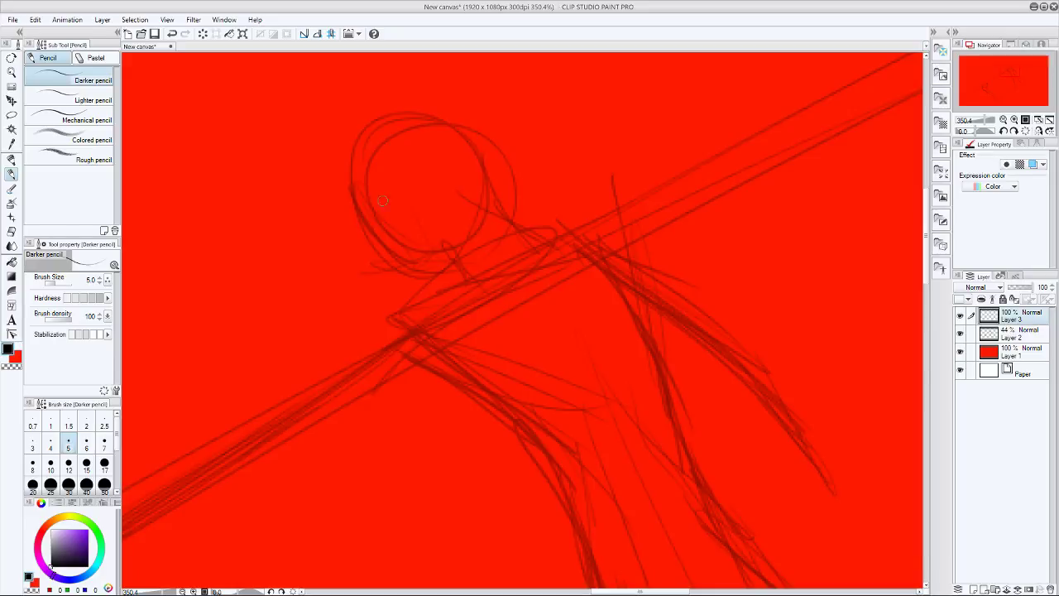
pyautogui.press('[')
pyautogui.press('[')
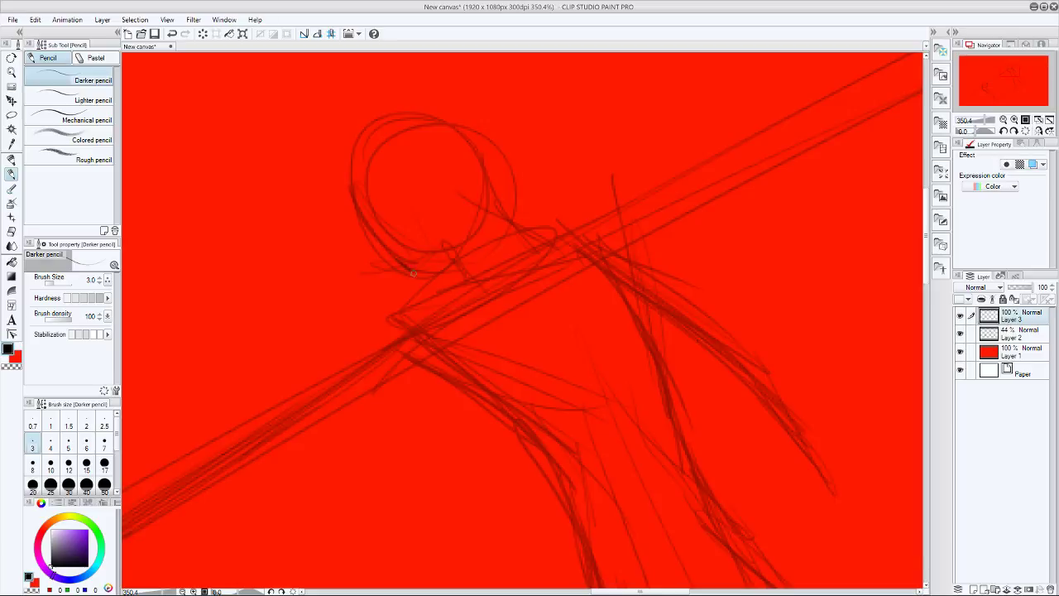
# - Outline the figure's jaw and chin over the sketched head and draw the mouth line
pyautogui.moveTo(400, 266); pyautogui.dragTo(421, 278)
pyautogui.moveTo(374, 238); pyautogui.dragTo(422, 279)
pyautogui.moveTo(475, 218)
pyautogui.mouseDown()
pyautogui.moveTo(455, 263)
pyautogui.moveTo(425, 278)
pyautogui.mouseUp()
pyautogui.moveTo(409, 262); pyautogui.dragTo(431, 254)
# - Reduce the pencil's brush size to 2 and refine the lips and the shadow at the far corner of the mouth
pyautogui.press('[')
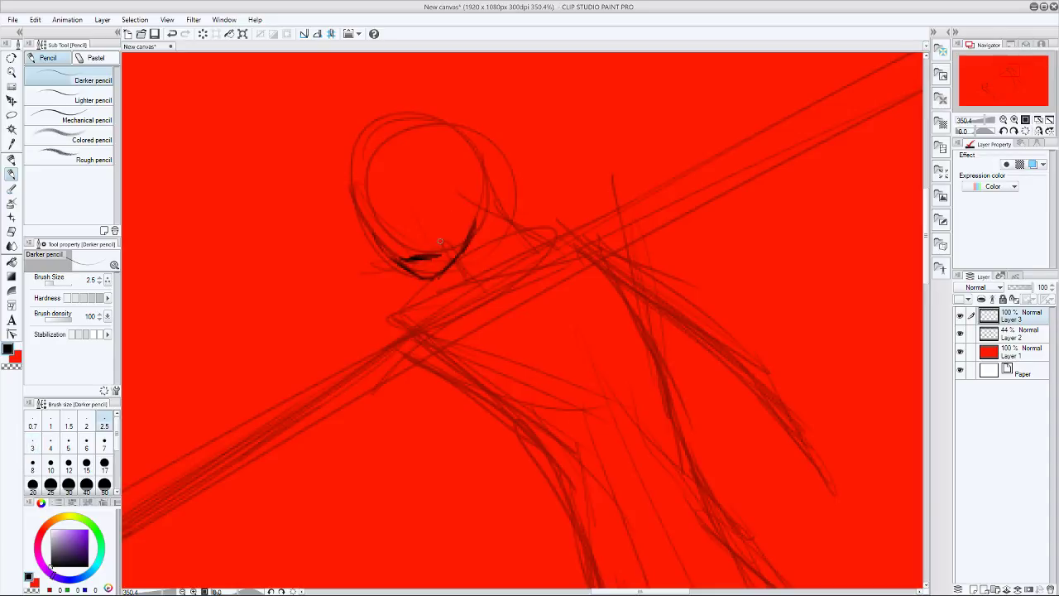
pyautogui.press('[')
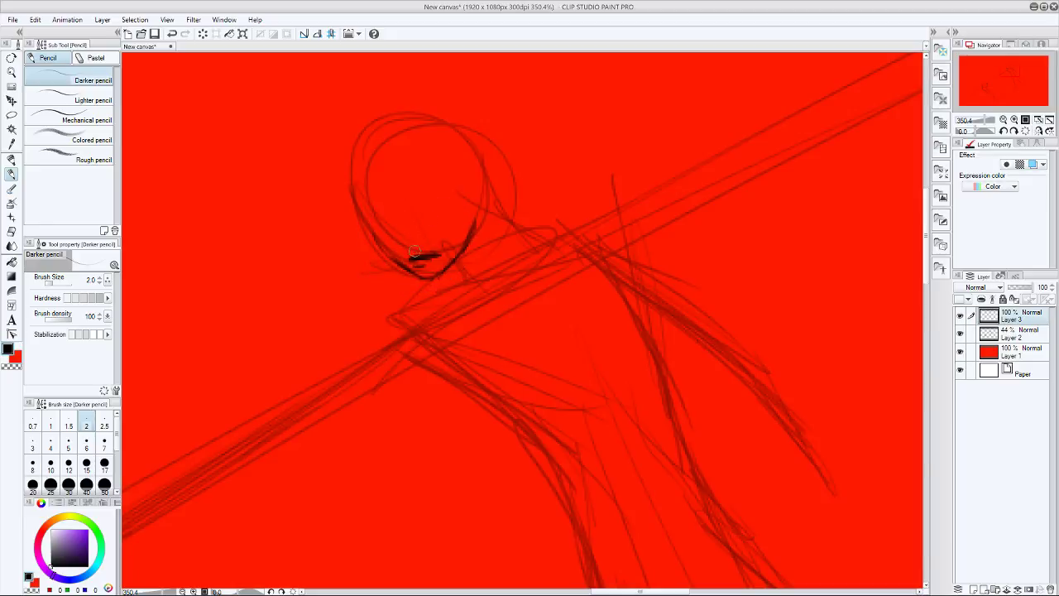
pyautogui.moveTo(413, 255); pyautogui.dragTo(429, 258)
pyautogui.moveTo(425, 252); pyautogui.dragTo(437, 253)
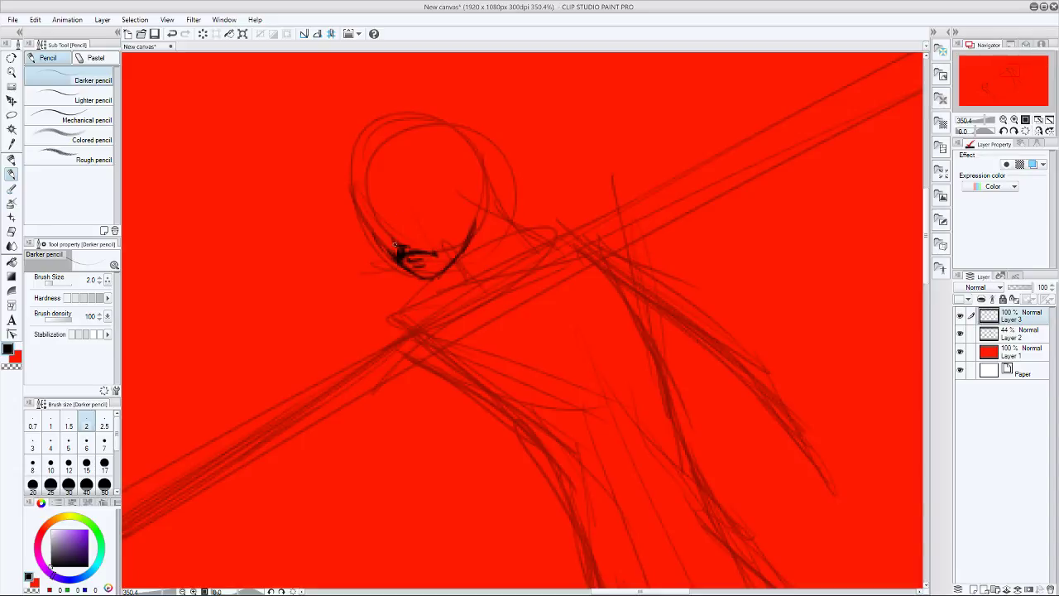
pyautogui.moveTo(394, 240); pyautogui.dragTo(394, 229)
pyautogui.moveTo(420, 258); pyautogui.dragTo(431, 254)
pyautogui.moveTo(402, 253); pyautogui.dragTo(399, 262)
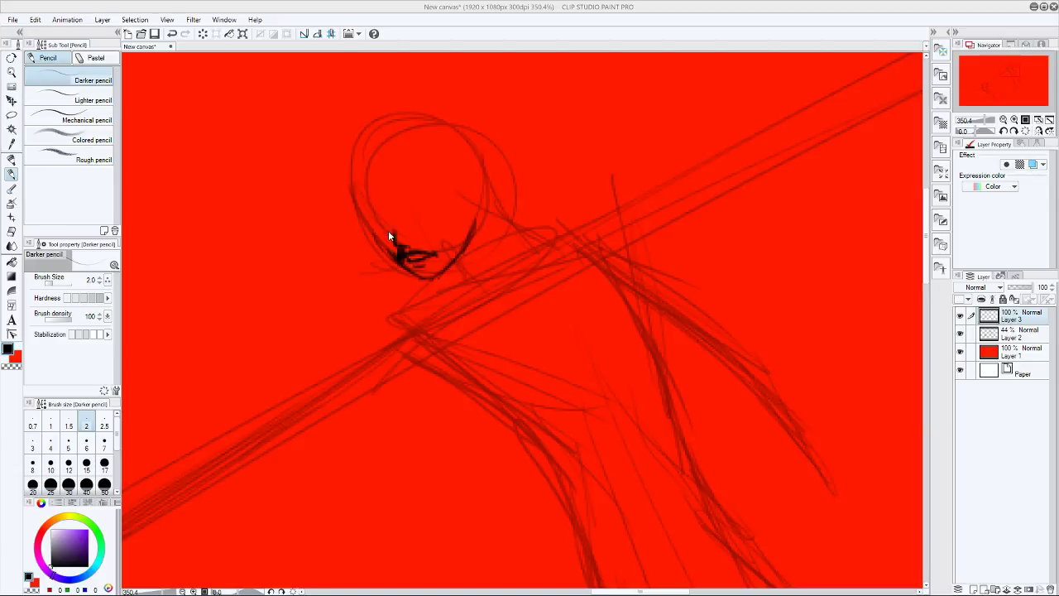
# - Draw the nose edge and fill the shadow beneath it with brush size 5, returning the brush size to 2
pyautogui.moveTo(392, 229); pyautogui.dragTo(396, 247)
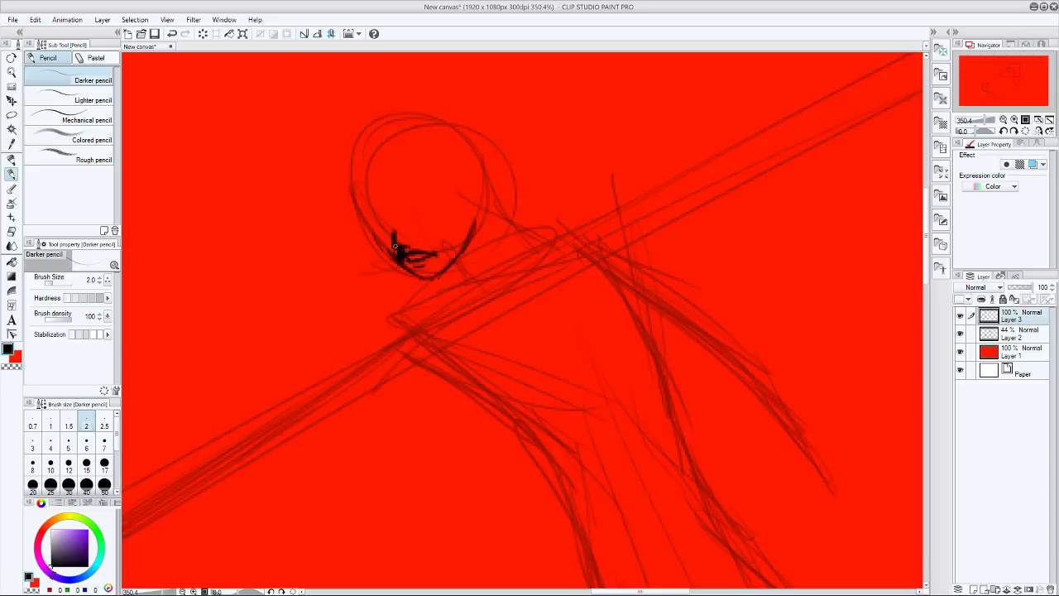
pyautogui.moveTo(395, 248)
pyautogui.mouseDown()
pyautogui.moveTo(400, 258)
pyautogui.moveTo(393, 248)
pyautogui.mouseUp()
pyautogui.press(']')
pyautogui.press(']')
pyautogui.press(']')
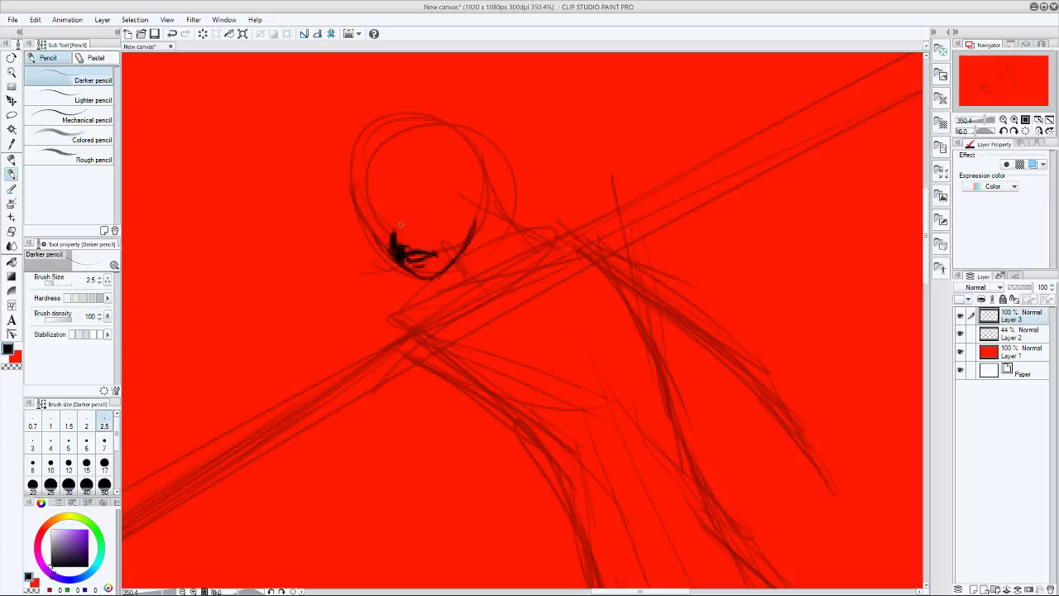
pyautogui.press(']')
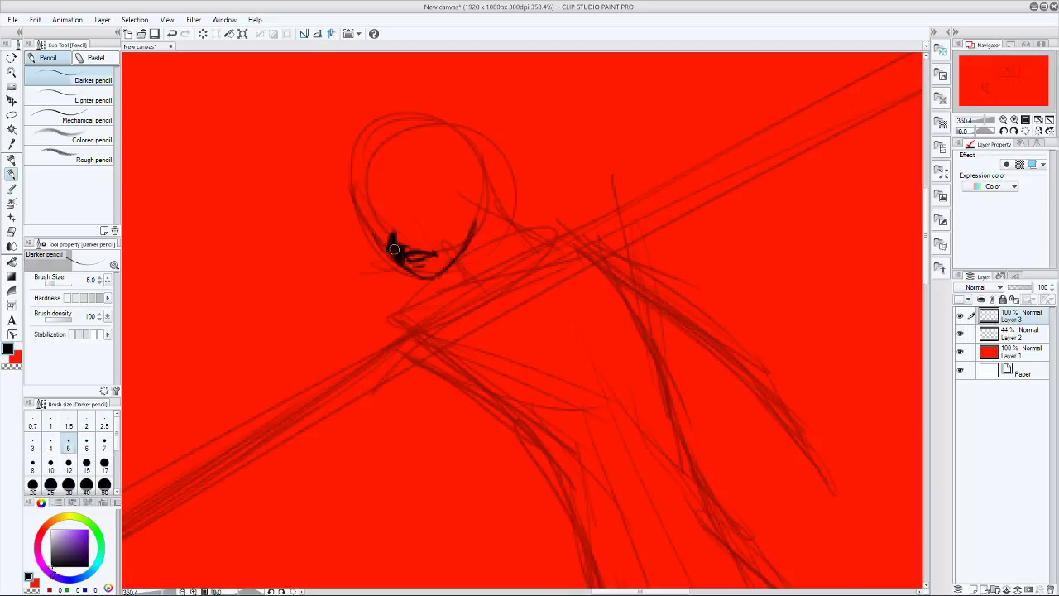
pyautogui.moveTo(399, 256)
pyautogui.mouseDown()
pyautogui.moveTo(390, 248)
pyautogui.moveTo(395, 259)
pyautogui.moveTo(400, 246)
pyautogui.mouseUp()
pyautogui.press('[')
pyautogui.press('[')
pyautogui.press('[')
pyautogui.press('[')
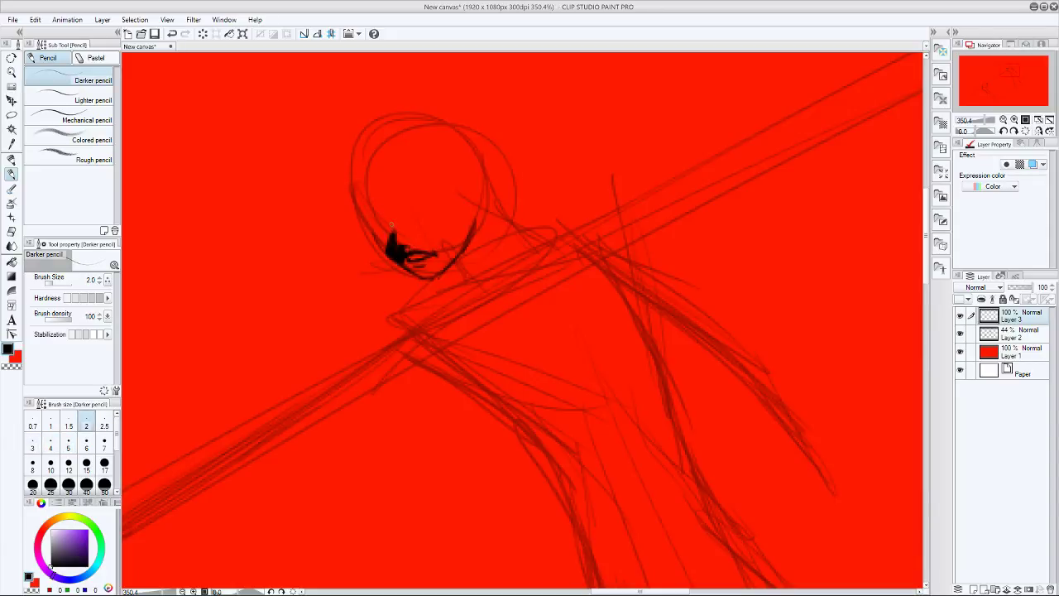
# - Draw the bridge of the nose and the near eye with its iris, lower lid and angled brow
pyautogui.moveTo(393, 230); pyautogui.dragTo(386, 205)
pyautogui.moveTo(415, 206); pyautogui.dragTo(441, 186)
pyautogui.moveTo(436, 191); pyautogui.dragTo(435, 192)
pyautogui.moveTo(430, 200); pyautogui.dragTo(420, 210)
pyautogui.moveTo(437, 210); pyautogui.dragTo(442, 208)
pyautogui.hotkey('ctrl', 'z')
pyautogui.moveTo(434, 210); pyautogui.dragTo(440, 209)
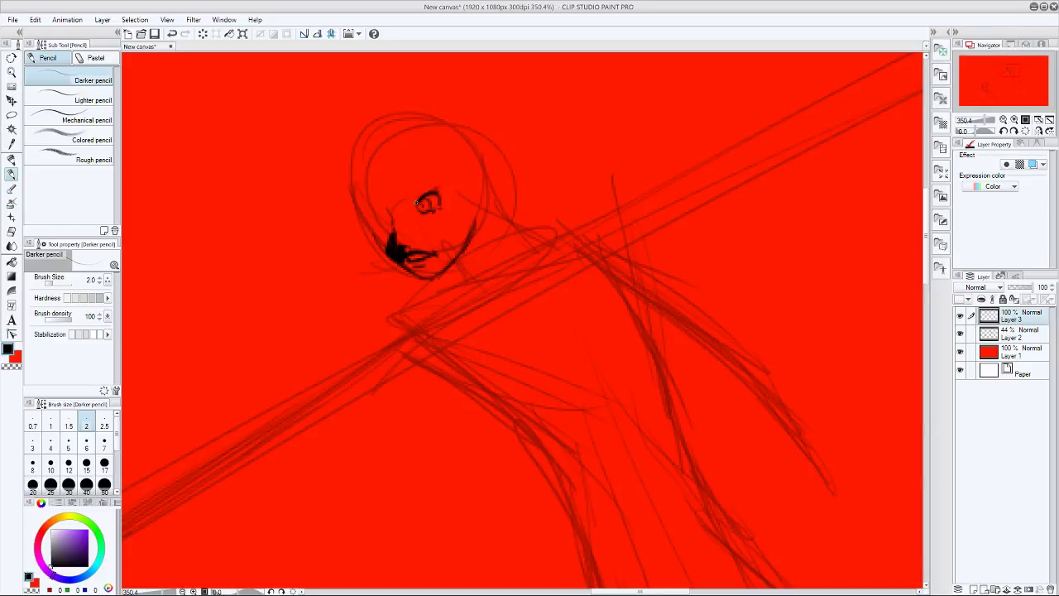
pyautogui.moveTo(421, 195)
pyautogui.mouseDown()
pyautogui.moveTo(442, 179)
pyautogui.moveTo(415, 205)
pyautogui.moveTo(435, 194)
pyautogui.moveTo(426, 209)
pyautogui.mouseUp()
# - Draw the far eye and its brow, undoing and redrawing the strokes for the iris and lid
pyautogui.moveTo(379, 211)
pyautogui.mouseDown()
pyautogui.moveTo(363, 210)
pyautogui.moveTo(376, 210)
pyautogui.mouseUp()
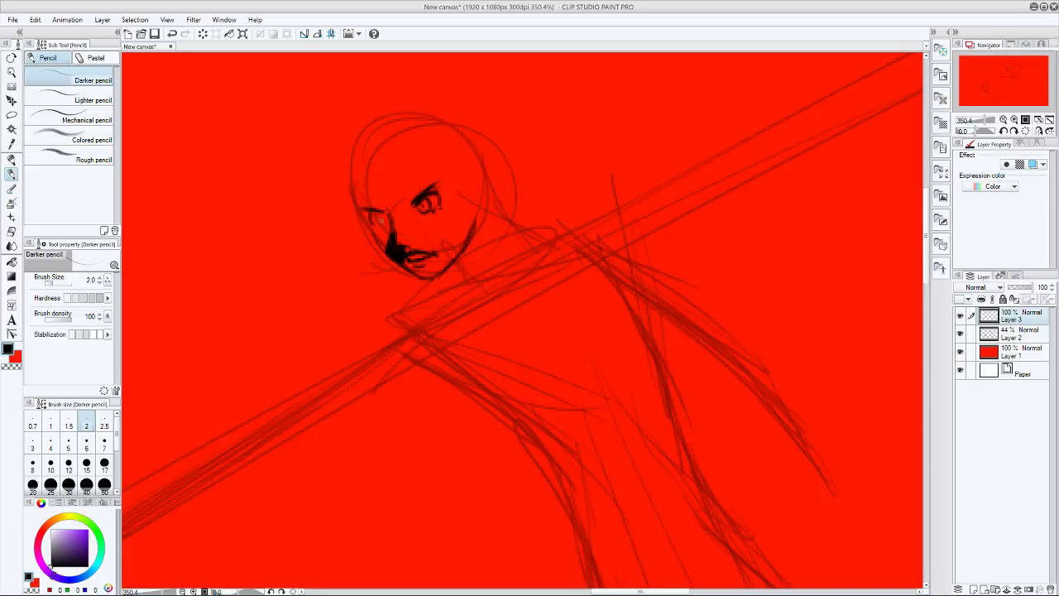
pyautogui.moveTo(376, 219); pyautogui.dragTo(378, 225)
pyautogui.hotkey('ctrl', 'z')
pyautogui.hotkey('ctrl', 'z')
pyautogui.hotkey('ctrl', 'z')
pyautogui.moveTo(367, 209)
pyautogui.mouseDown()
pyautogui.moveTo(375, 229)
pyautogui.moveTo(372, 219)
pyautogui.mouseUp()
pyautogui.hotkey('ctrl', 'z')
pyautogui.hotkey('ctrl', 'z')
pyautogui.hotkey('ctrl', 'z')
pyautogui.moveTo(375, 215)
pyautogui.mouseDown()
pyautogui.moveTo(365, 215)
pyautogui.moveTo(378, 227)
pyautogui.mouseUp()
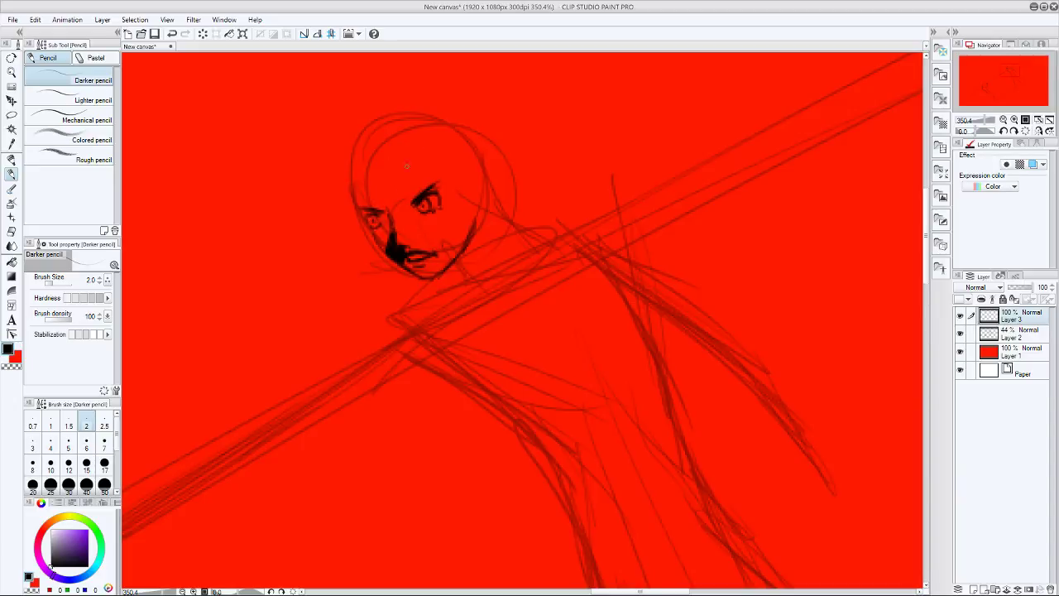
pyautogui.moveTo(375, 217); pyautogui.dragTo(376, 221)
pyautogui.press('m')
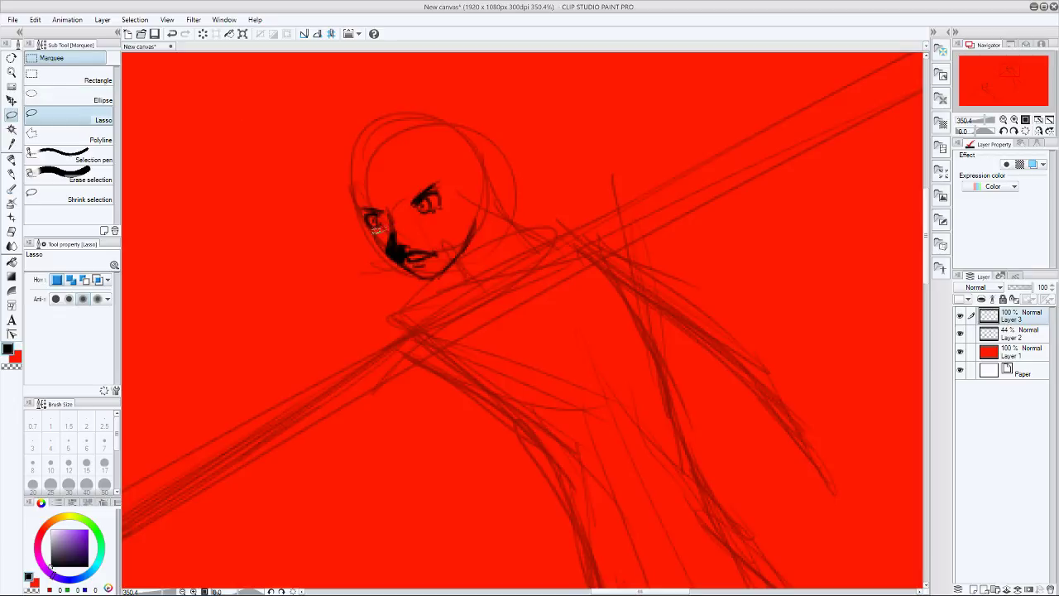
pyautogui.moveTo(368, 212); pyautogui.dragTo(366, 215)
pyautogui.click(377, 249)
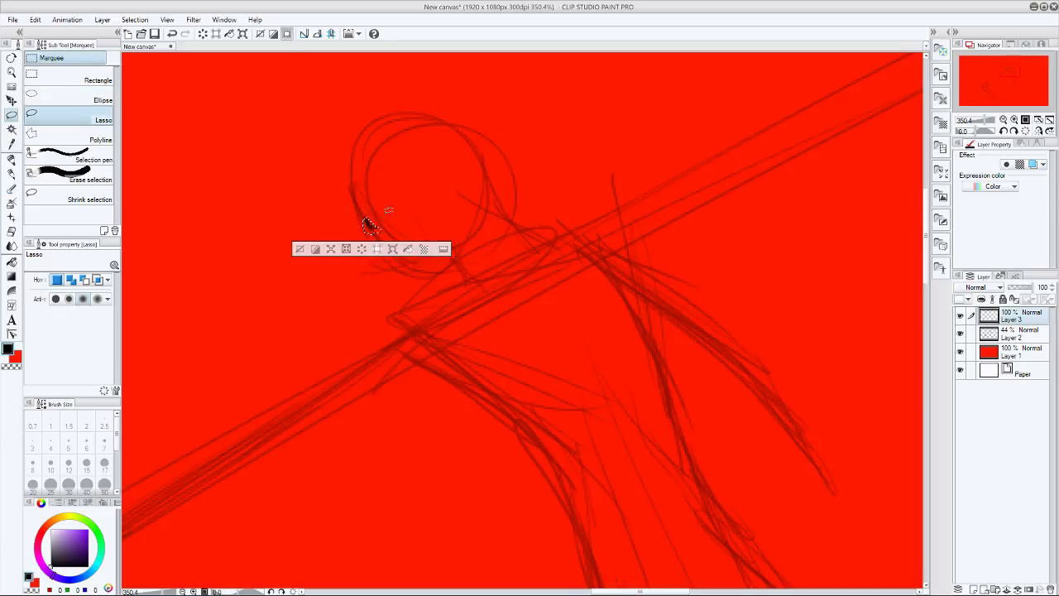
pyautogui.hotkey('ctrl', 'z')
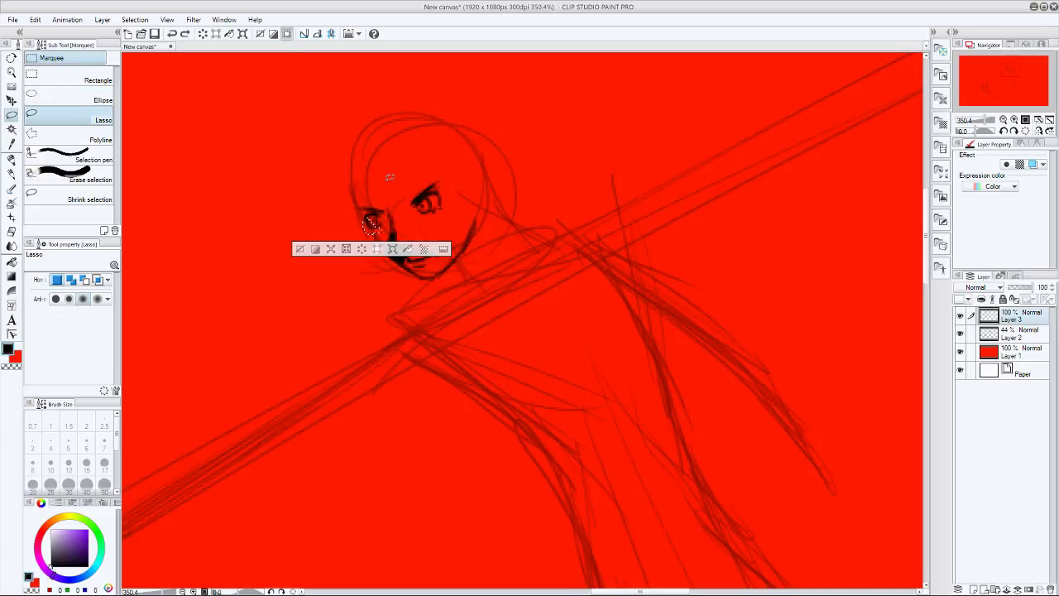
pyautogui.hotkey('ctrl', 'd')
# - Lasso the far eye and then the near eye, nudge each into better alignment on the face, and deselect
pyautogui.moveTo(364, 212); pyautogui.dragTo(384, 223)
pyautogui.press('k')
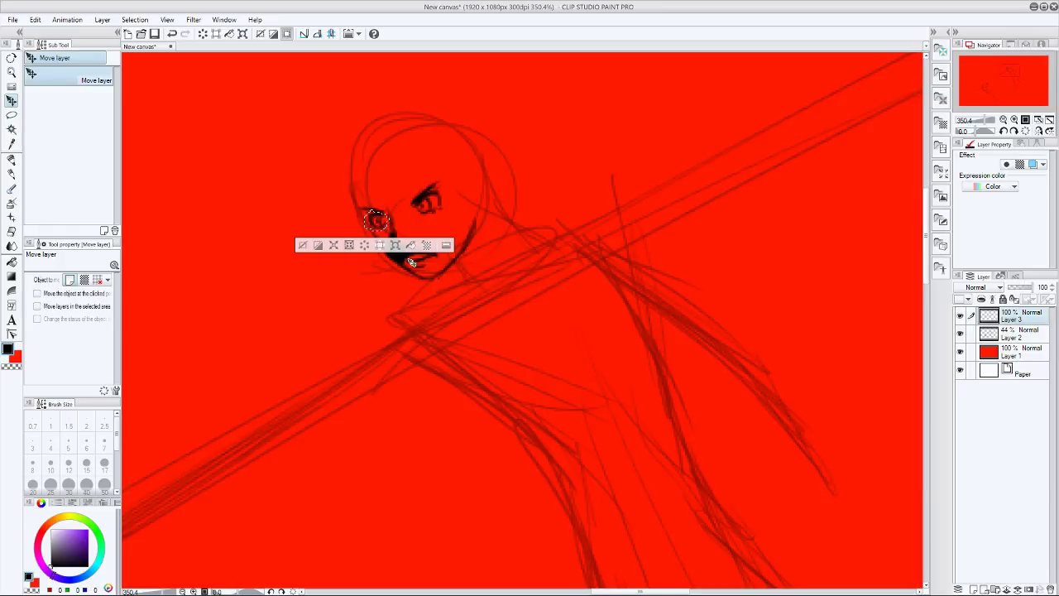
pyautogui.hotkey('ctrl', 'd')
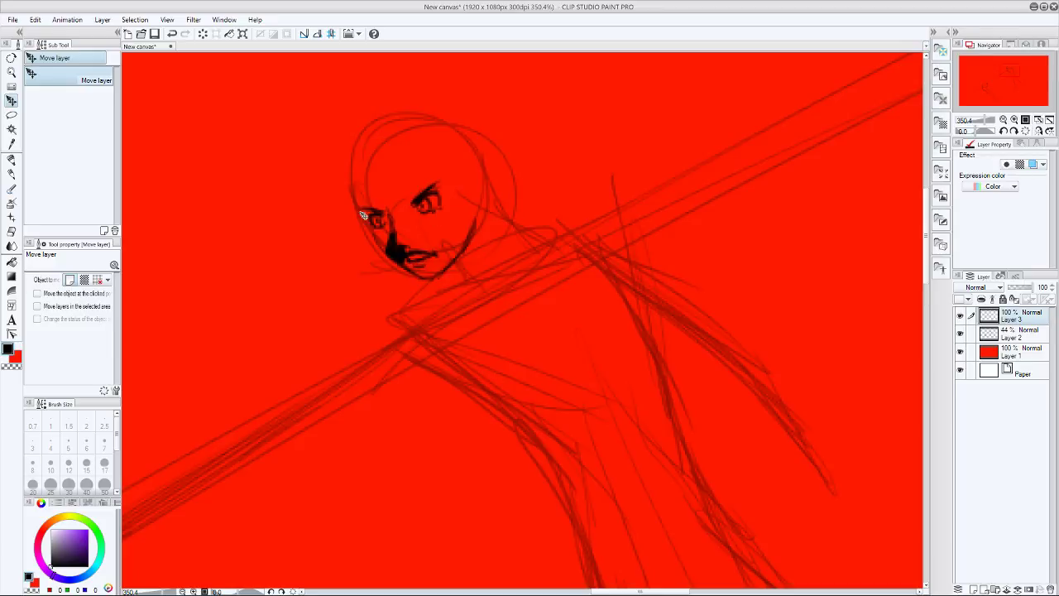
pyautogui.click(12, 114)
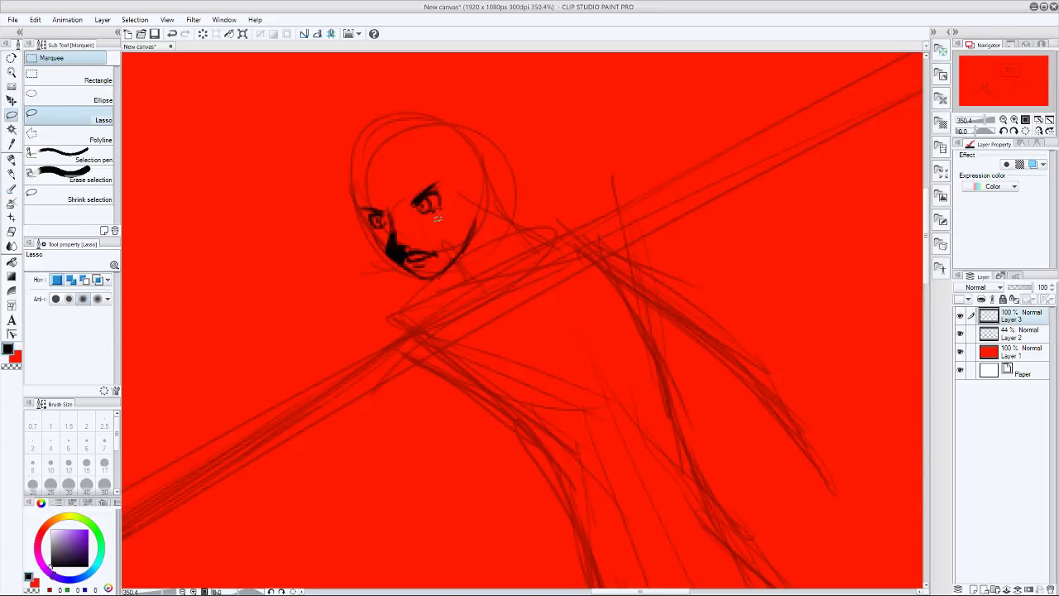
pyautogui.moveTo(438, 219)
pyautogui.mouseDown()
pyautogui.moveTo(455, 198)
pyautogui.moveTo(437, 220)
pyautogui.moveTo(432, 207)
pyautogui.moveTo(426, 214)
pyautogui.mouseUp()
pyautogui.click(12, 101)
pyautogui.hotkey('ctrl', 'd')
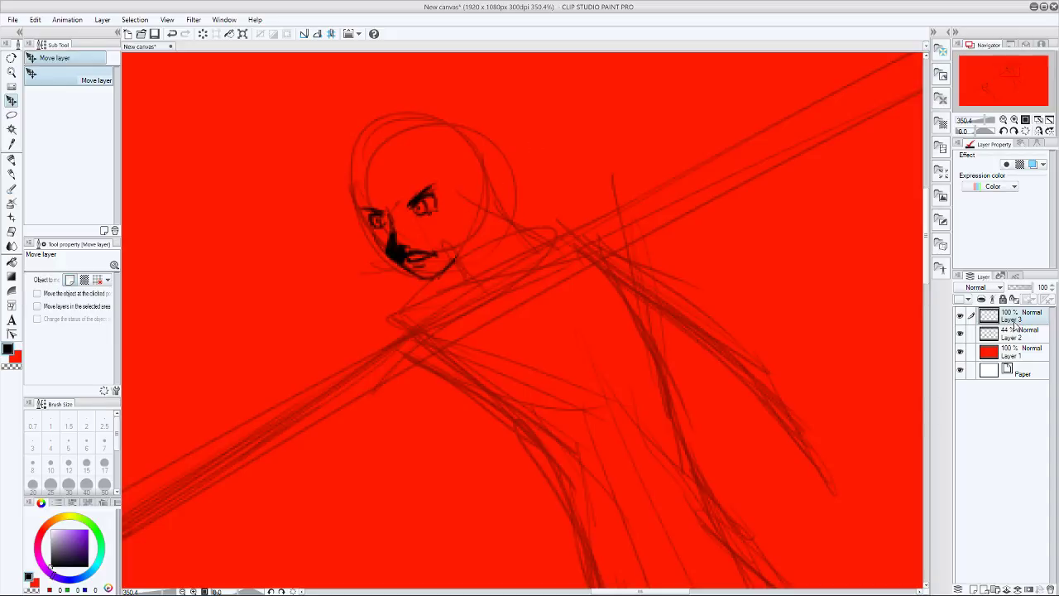
# - Darken the far cheek contour and the shading beside the nose with the Darker pencil
pyautogui.click(11, 173)
pyautogui.moveTo(385, 250)
pyautogui.mouseDown()
pyautogui.moveTo(371, 230)
pyautogui.moveTo(409, 270)
pyautogui.moveTo(383, 250)
pyautogui.mouseUp()
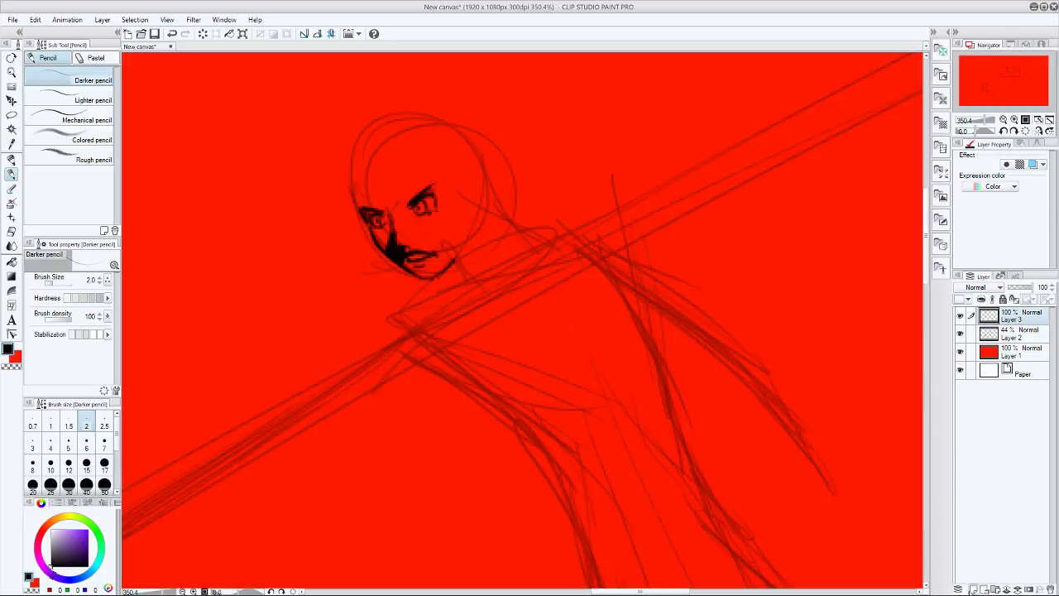
# - Add a new layer above Layer 3 and outline a pointed eye mask around both eyes and across the nose bridge
pyautogui.click(974, 589)
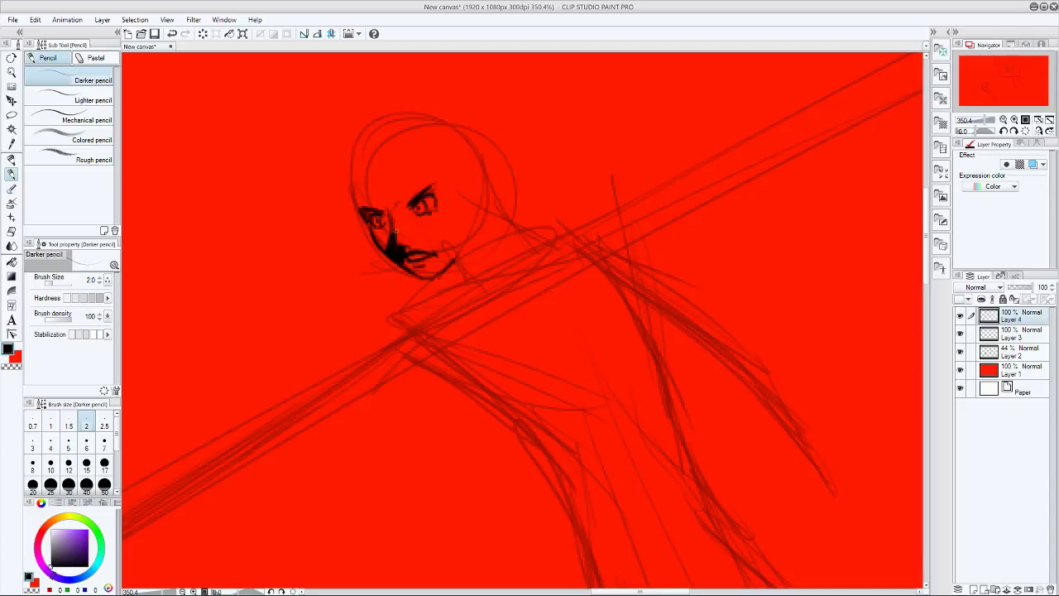
pyautogui.moveTo(399, 235)
pyautogui.mouseDown()
pyautogui.moveTo(438, 219)
pyautogui.moveTo(425, 222)
pyautogui.moveTo(453, 190)
pyautogui.moveTo(451, 200)
pyautogui.mouseUp()
pyautogui.moveTo(391, 238); pyautogui.dragTo(352, 203)
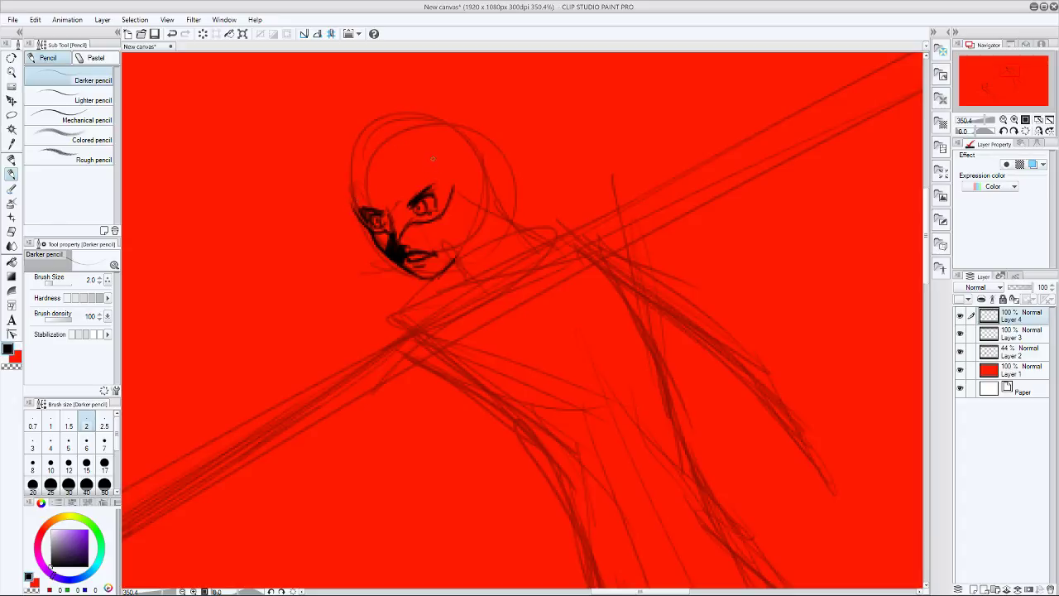
pyautogui.moveTo(411, 221); pyautogui.dragTo(442, 210)
pyautogui.moveTo(401, 203)
pyautogui.mouseDown()
pyautogui.moveTo(446, 170)
pyautogui.moveTo(451, 189)
pyautogui.moveTo(435, 216)
pyautogui.mouseUp()
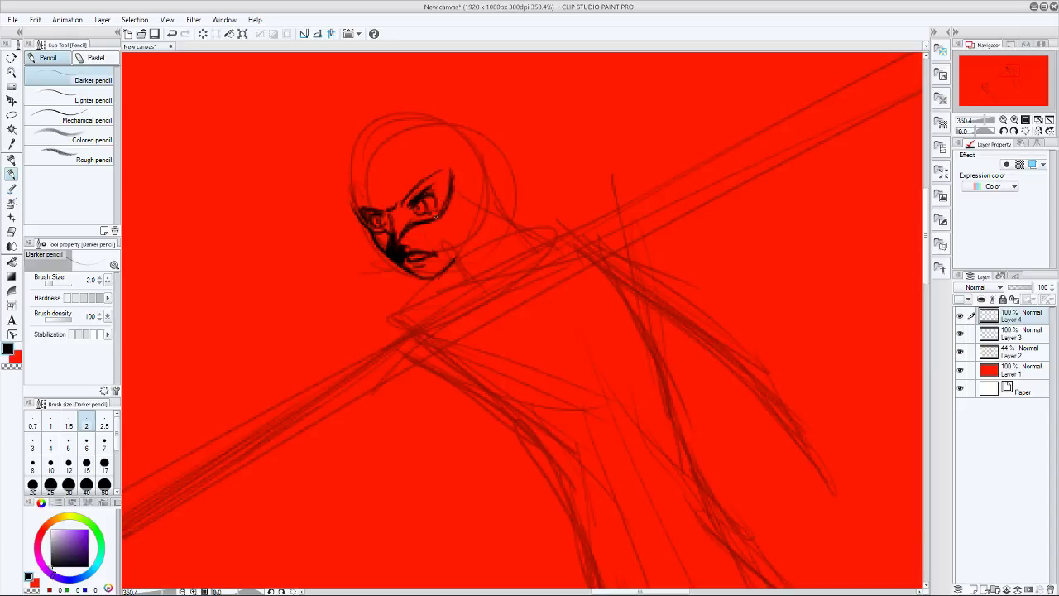
pyautogui.moveTo(450, 169)
pyautogui.mouseDown()
pyautogui.moveTo(405, 196)
pyautogui.moveTo(443, 169)
pyautogui.moveTo(452, 175)
pyautogui.mouseUp()
pyautogui.moveTo(389, 206); pyautogui.dragTo(369, 209)
pyautogui.moveTo(369, 199); pyautogui.dragTo(354, 204)
pyautogui.moveTo(373, 202)
pyautogui.mouseDown()
pyautogui.moveTo(350, 211)
pyautogui.moveTo(370, 207)
pyautogui.mouseUp()
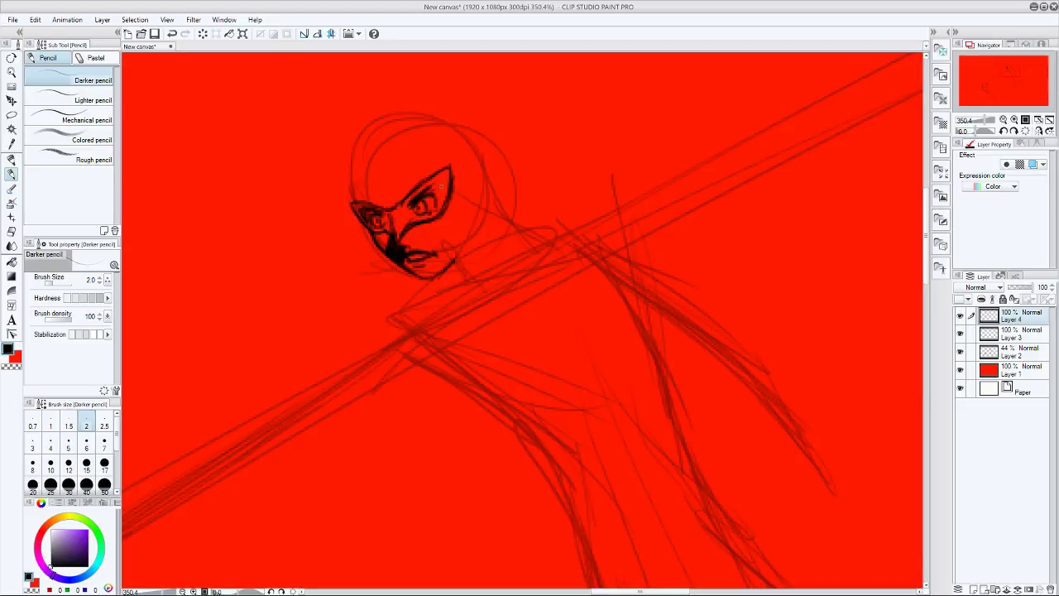
# - Shade the inside of the mask around both eyes, varying the brush size and finishing at 2.5
pyautogui.press(']')
pyautogui.press(']')
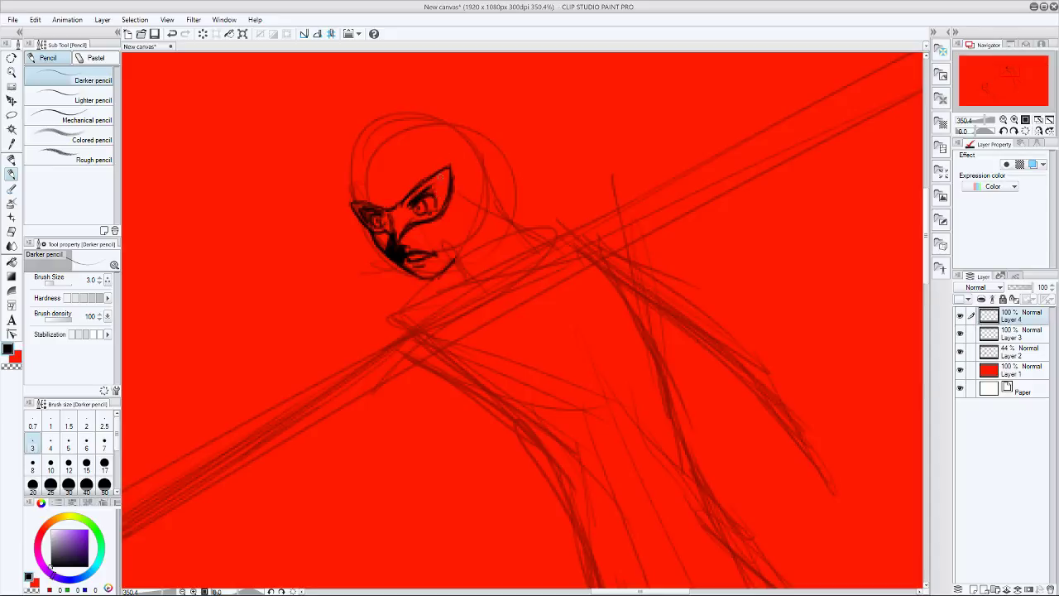
pyautogui.press(']')
pyautogui.press(']')
pyautogui.press('[')
pyautogui.press('[')
pyautogui.press('[')
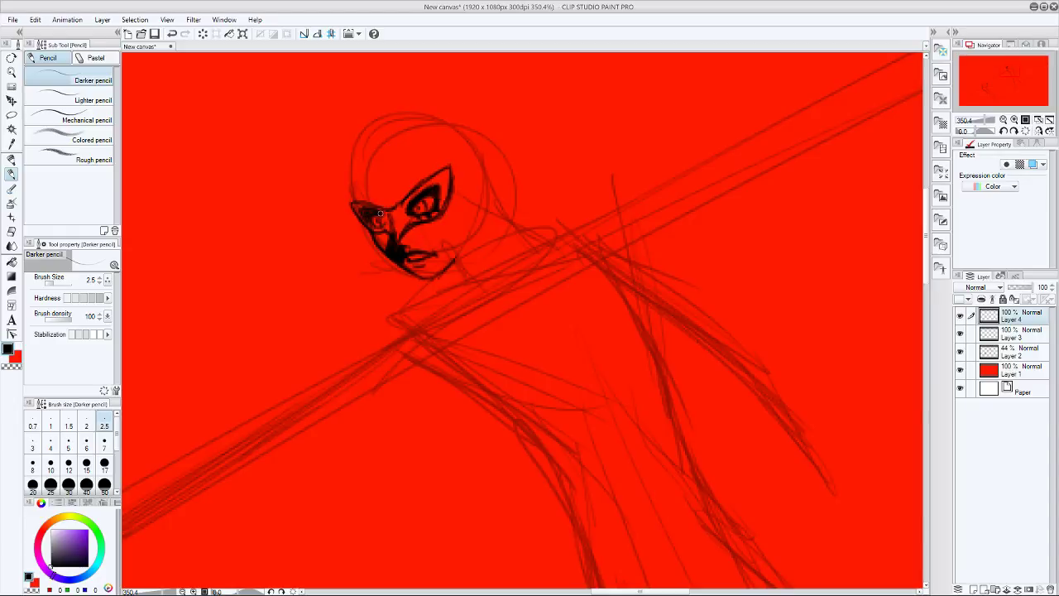
pyautogui.moveTo(374, 224)
pyautogui.mouseDown()
pyautogui.moveTo(383, 220)
pyautogui.moveTo(366, 215)
pyautogui.moveTo(384, 224)
pyautogui.mouseUp()
# - Add another layer on top, compare the face with and without the mask, and leave mask Layer 4 hidden
pyautogui.click(974, 588)
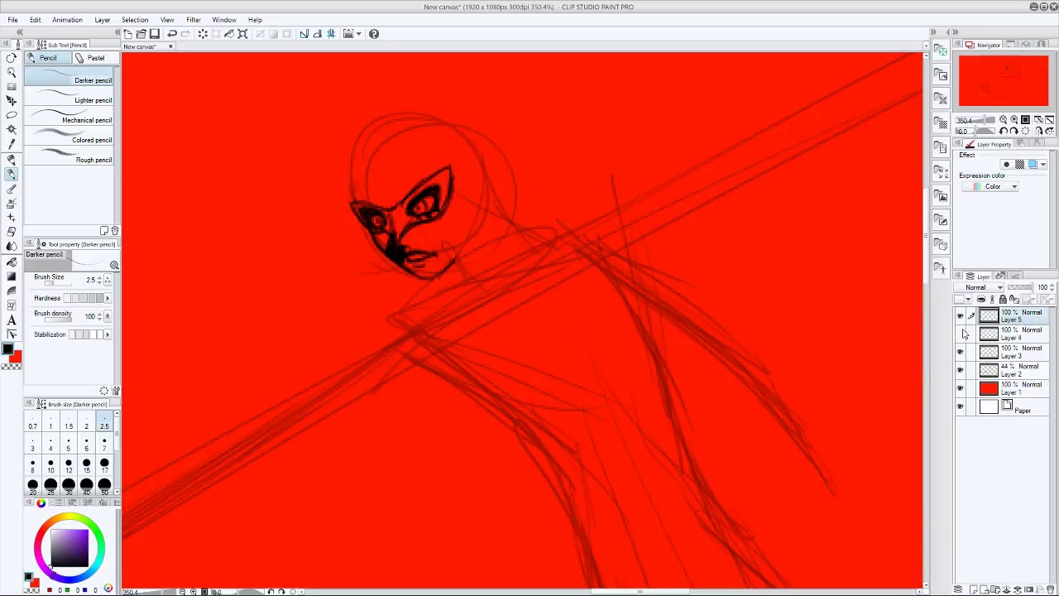
pyautogui.click(960, 334)
pyautogui.click(959, 334)
pyautogui.click(959, 334)
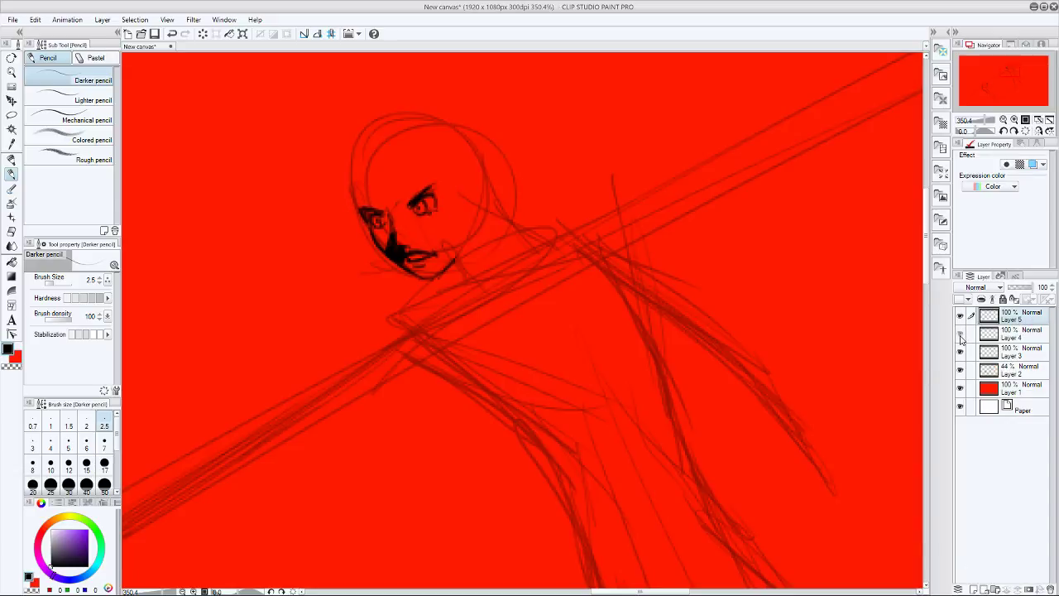
pyautogui.click(959, 335)
pyautogui.click(961, 337)
pyautogui.click(960, 335)
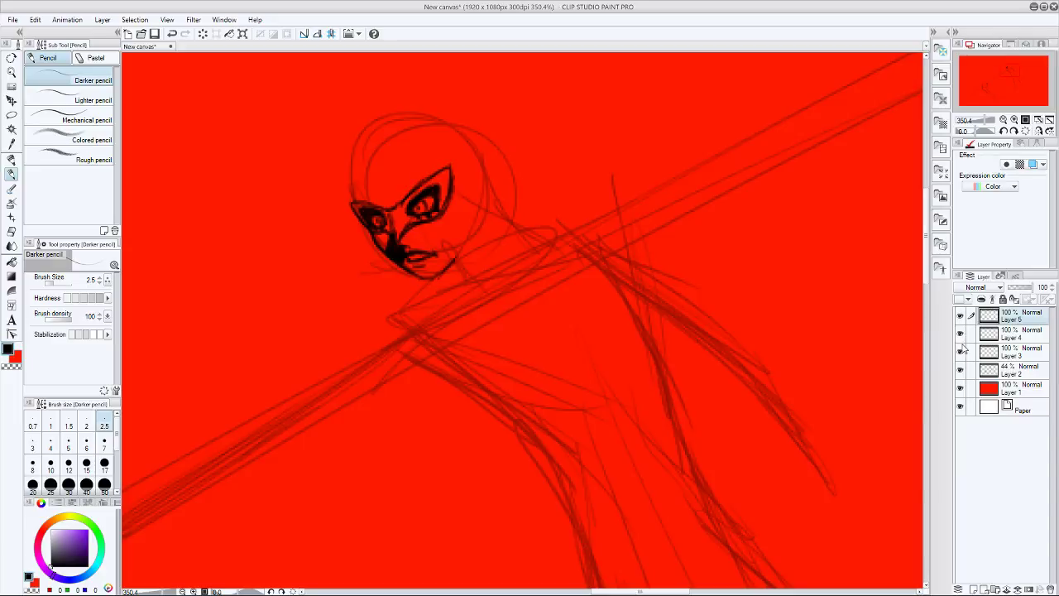
pyautogui.click(961, 335)
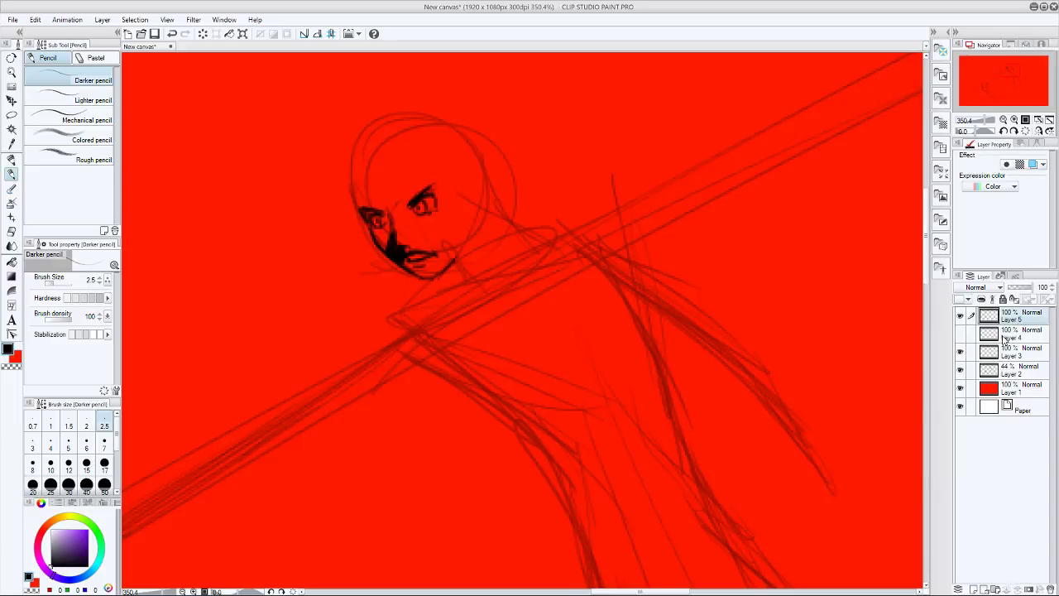
# - Merge the empty Layer 5 down into Layer 4 and make Layer 3 the active drawing layer
pyautogui.click(1005, 352)
pyautogui.click(1003, 318)
pyautogui.hotkey('ctrl', 'e')
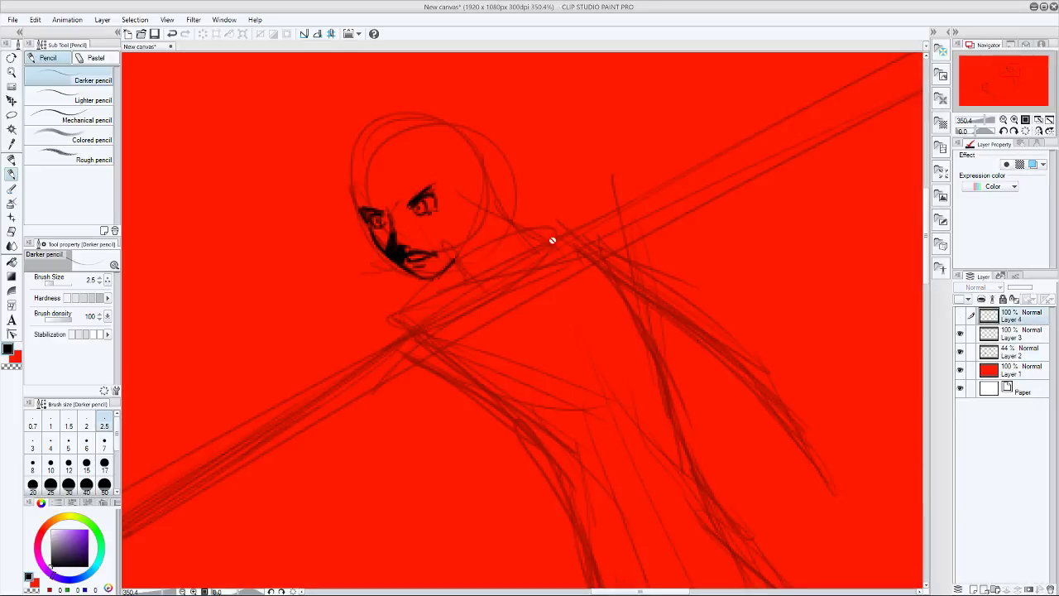
pyautogui.click(1022, 336)
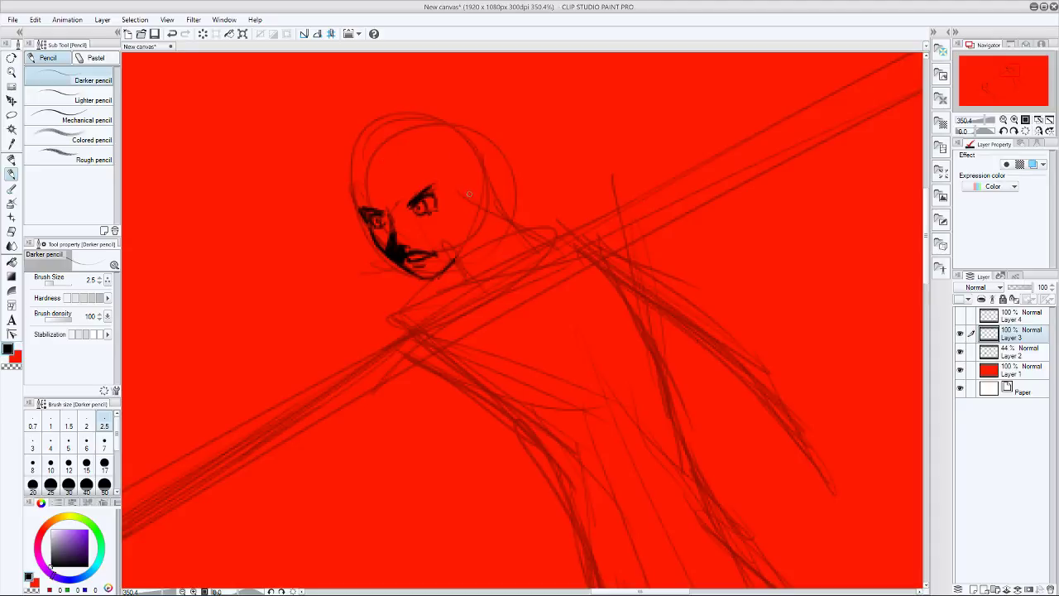
# - Draw the near ear at the side of the head and extend the jawline up toward it
pyautogui.moveTo(469, 193); pyautogui.dragTo(471, 210)
pyautogui.click(959, 333)
pyautogui.click(959, 332)
pyautogui.moveTo(466, 190); pyautogui.dragTo(461, 196)
pyautogui.hotkey('ctrl', 'z')
pyautogui.moveTo(465, 185); pyautogui.dragTo(467, 211)
# - Draw the hair strands parting above the forehead and outline the hair along the far side of the head
pyautogui.moveTo(395, 212); pyautogui.dragTo(375, 148)
pyautogui.moveTo(370, 191)
pyautogui.mouseDown()
pyautogui.moveTo(401, 123)
pyautogui.moveTo(393, 179)
pyautogui.moveTo(384, 158)
pyautogui.moveTo(406, 163)
pyautogui.moveTo(380, 211)
pyautogui.mouseUp()
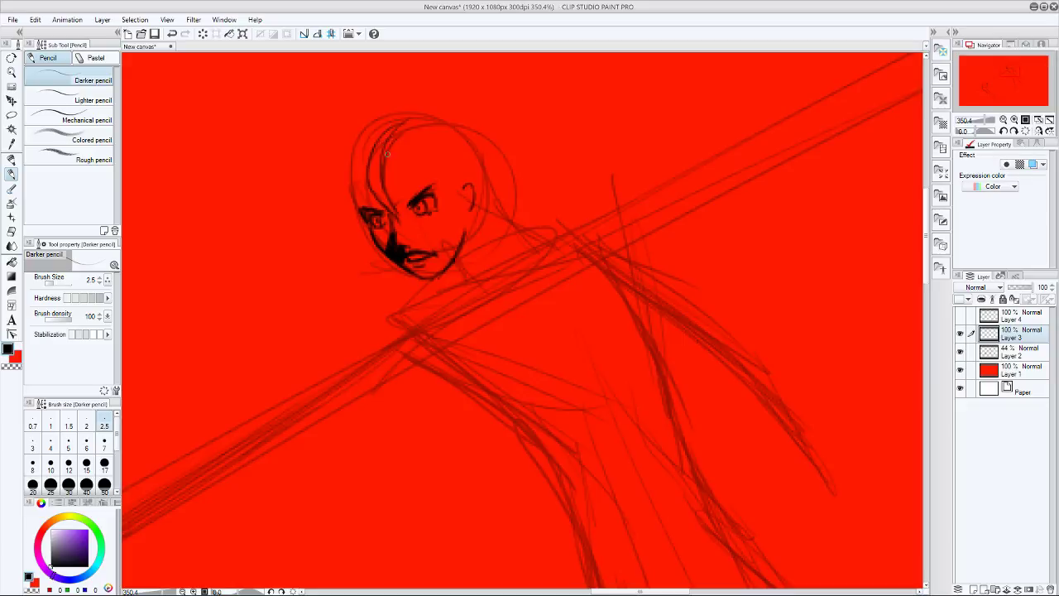
pyautogui.moveTo(411, 122)
pyautogui.mouseDown()
pyautogui.moveTo(363, 151)
pyautogui.moveTo(363, 143)
pyautogui.moveTo(351, 187)
pyautogui.mouseUp()
pyautogui.moveTo(374, 144)
pyautogui.mouseDown()
pyautogui.moveTo(356, 203)
pyautogui.moveTo(352, 180)
pyautogui.mouseUp()
pyautogui.moveTo(392, 129)
pyautogui.mouseDown()
pyautogui.moveTo(367, 158)
pyautogui.moveTo(359, 192)
pyautogui.mouseUp()
pyautogui.moveTo(365, 154)
pyautogui.mouseDown()
pyautogui.moveTo(356, 207)
pyautogui.moveTo(375, 171)
pyautogui.mouseUp()
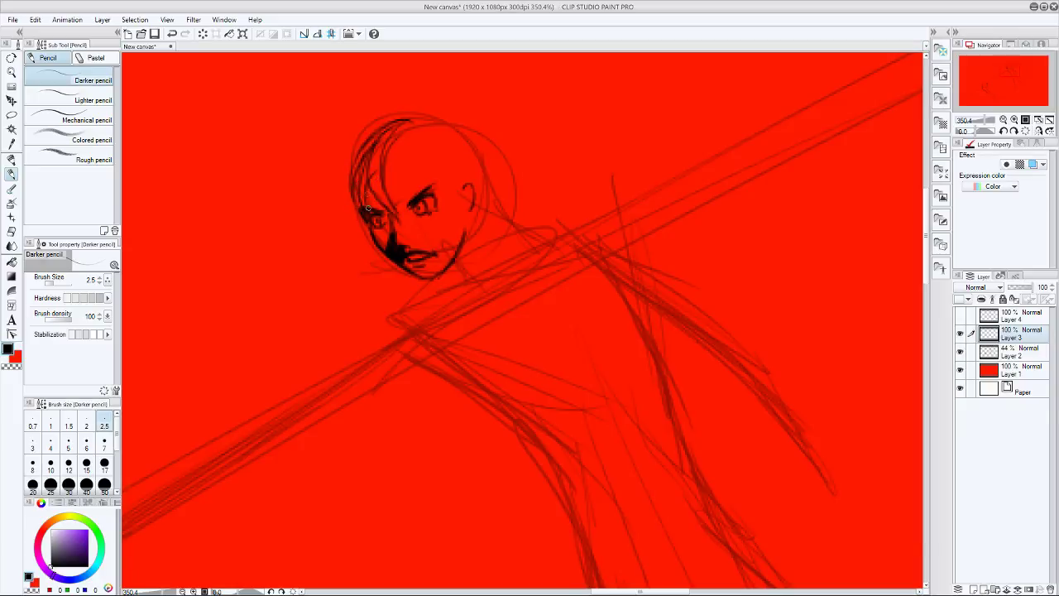
# - Thicken the hair along the far side of the head with strands running from the crown down past the temple
pyautogui.moveTo(368, 208)
pyautogui.mouseDown()
pyautogui.moveTo(368, 152)
pyautogui.moveTo(353, 179)
pyautogui.moveTo(354, 221)
pyautogui.moveTo(366, 179)
pyautogui.moveTo(349, 225)
pyautogui.mouseUp()
pyautogui.moveTo(353, 182); pyautogui.dragTo(349, 227)
pyautogui.moveTo(359, 161)
pyautogui.mouseDown()
pyautogui.moveTo(347, 192)
pyautogui.moveTo(371, 235)
pyautogui.mouseUp()
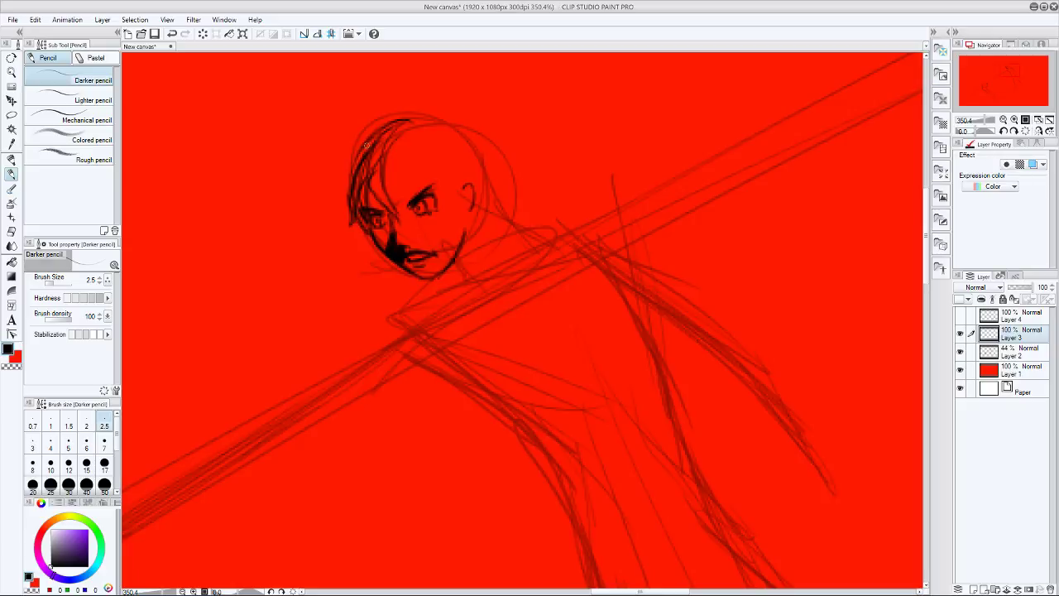
pyautogui.moveTo(381, 129); pyautogui.dragTo(342, 197)
pyautogui.moveTo(361, 161)
pyautogui.mouseDown()
pyautogui.moveTo(346, 190)
pyautogui.moveTo(366, 157)
pyautogui.moveTo(350, 200)
pyautogui.moveTo(375, 139)
pyautogui.moveTo(352, 183)
pyautogui.mouseUp()
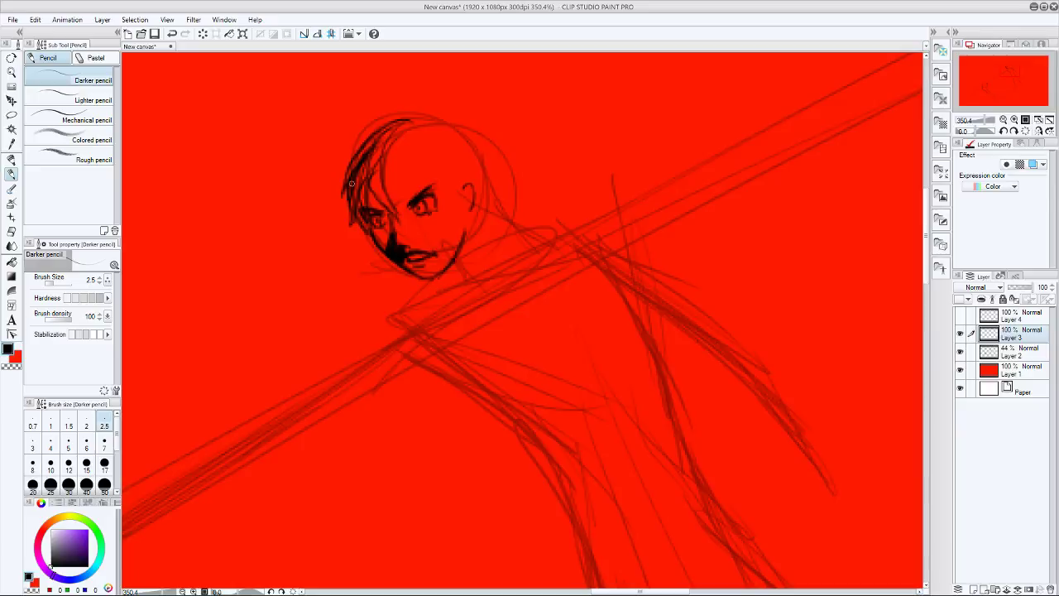
pyautogui.moveTo(387, 123)
pyautogui.mouseDown()
pyautogui.moveTo(356, 163)
pyautogui.moveTo(356, 153)
pyautogui.mouseUp()
pyautogui.moveTo(394, 118); pyautogui.dragTo(374, 145)
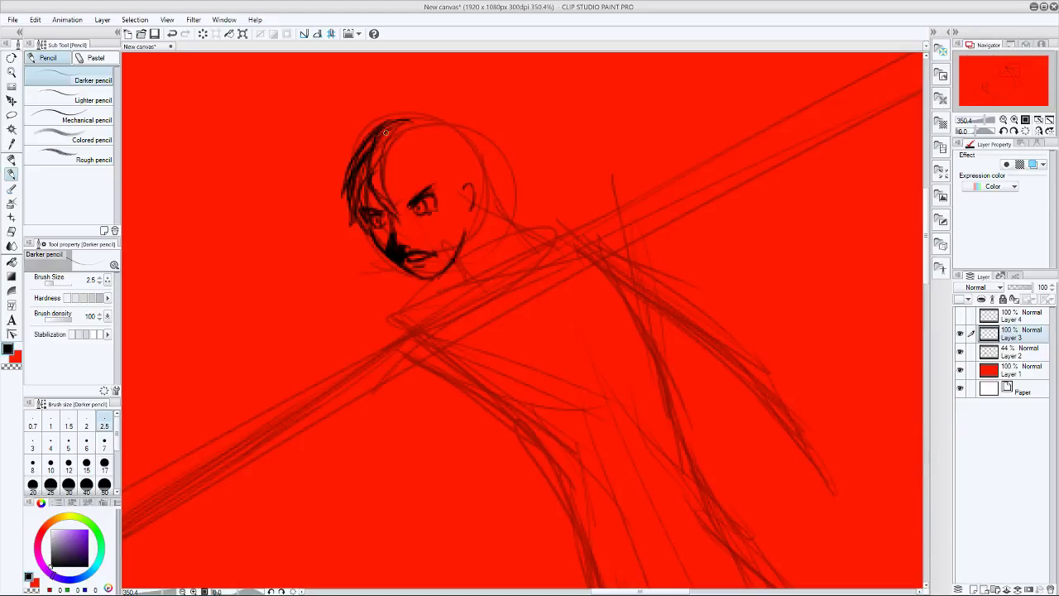
# - Draw the fringe strands falling from the crown over the forehead toward the eyes
pyautogui.moveTo(407, 120)
pyautogui.mouseDown()
pyautogui.moveTo(381, 159)
pyautogui.moveTo(390, 205)
pyautogui.mouseUp()
pyautogui.moveTo(403, 145); pyautogui.dragTo(389, 209)
pyautogui.moveTo(404, 137)
pyautogui.mouseDown()
pyautogui.moveTo(395, 203)
pyautogui.moveTo(399, 182)
pyautogui.moveTo(379, 195)
pyautogui.moveTo(362, 182)
pyautogui.moveTo(360, 207)
pyautogui.mouseUp()
pyautogui.moveTo(382, 164); pyautogui.dragTo(371, 202)
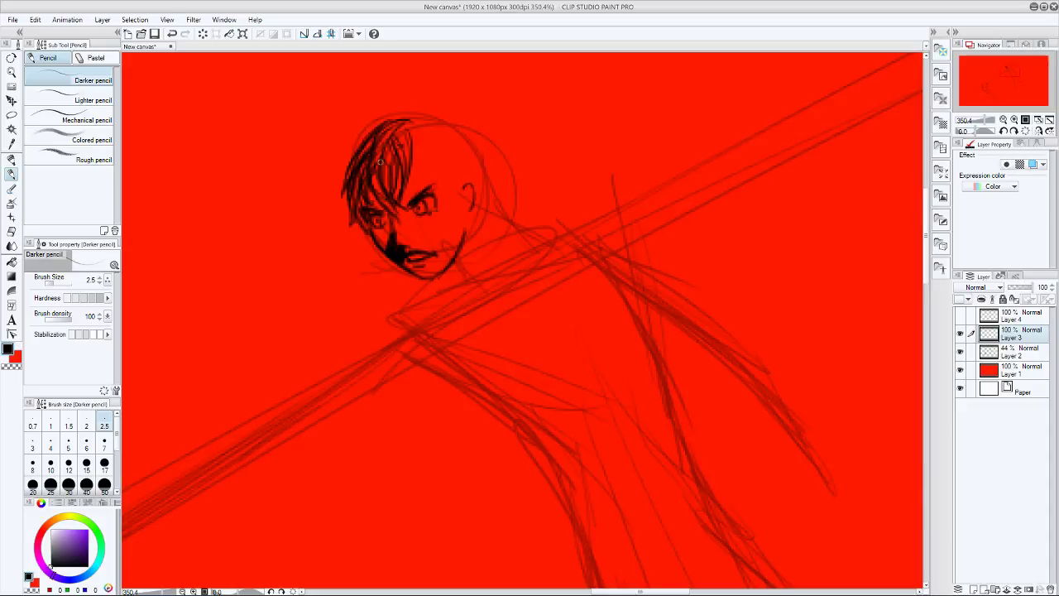
pyautogui.moveTo(372, 144); pyautogui.dragTo(362, 197)
pyautogui.moveTo(410, 120)
pyautogui.mouseDown()
pyautogui.moveTo(425, 167)
pyautogui.moveTo(407, 196)
pyautogui.moveTo(439, 157)
pyautogui.moveTo(440, 182)
pyautogui.moveTo(427, 175)
pyautogui.mouseUp()
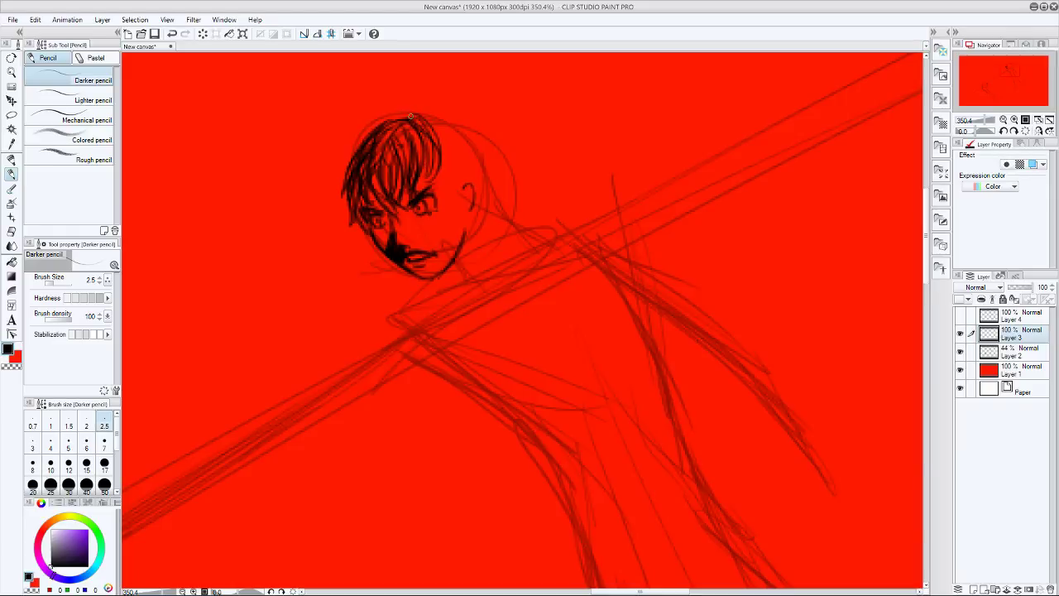
# - Outline the hair on the near side of the head and draw strands falling over the ear
pyautogui.moveTo(435, 120)
pyautogui.mouseDown()
pyautogui.moveTo(452, 118)
pyautogui.moveTo(475, 165)
pyautogui.mouseUp()
pyautogui.moveTo(468, 139); pyautogui.dragTo(484, 166)
pyautogui.moveTo(453, 122); pyautogui.dragTo(476, 179)
pyautogui.moveTo(458, 143); pyautogui.dragTo(489, 208)
pyautogui.moveTo(479, 182); pyautogui.dragTo(485, 189)
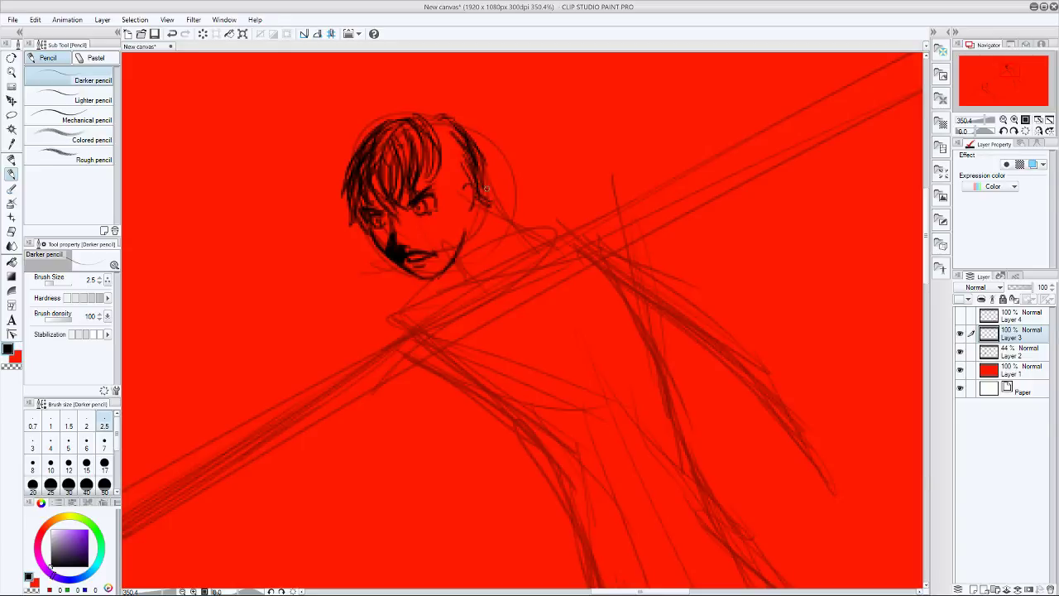
pyautogui.moveTo(443, 124)
pyautogui.mouseDown()
pyautogui.moveTo(442, 163)
pyautogui.moveTo(437, 121)
pyautogui.moveTo(444, 181)
pyautogui.moveTo(461, 208)
pyautogui.mouseUp()
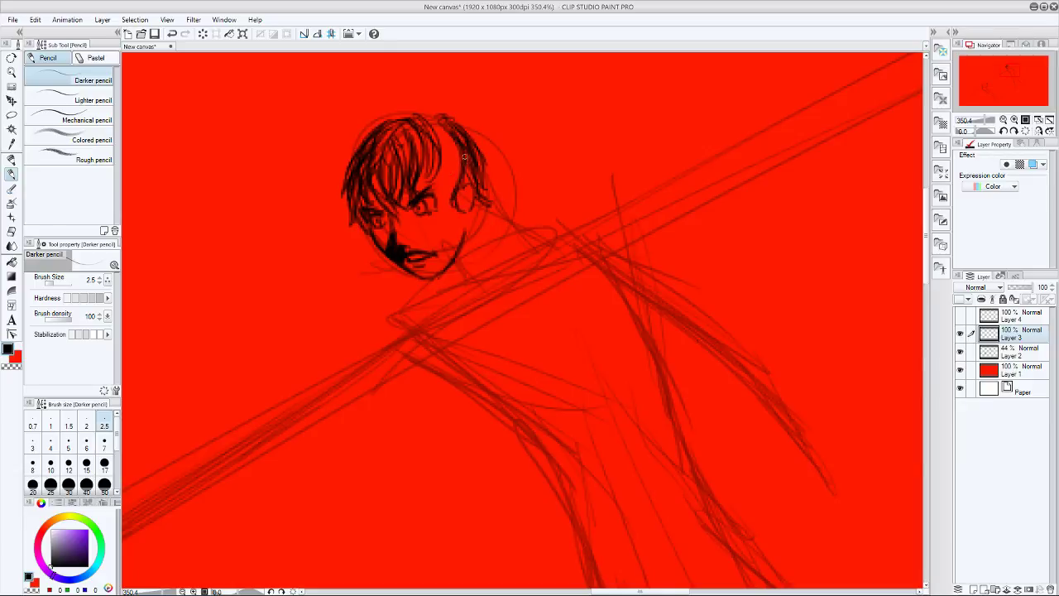
pyautogui.moveTo(464, 156); pyautogui.dragTo(463, 187)
pyautogui.moveTo(454, 150)
pyautogui.mouseDown()
pyautogui.moveTo(473, 183)
pyautogui.moveTo(464, 184)
pyautogui.moveTo(471, 174)
pyautogui.moveTo(483, 183)
pyautogui.moveTo(457, 148)
pyautogui.moveTo(468, 190)
pyautogui.moveTo(459, 154)
pyautogui.moveTo(479, 185)
pyautogui.moveTo(455, 175)
pyautogui.moveTo(483, 200)
pyautogui.moveTo(463, 134)
pyautogui.moveTo(472, 172)
pyautogui.moveTo(453, 148)
pyautogui.moveTo(451, 194)
pyautogui.mouseUp()
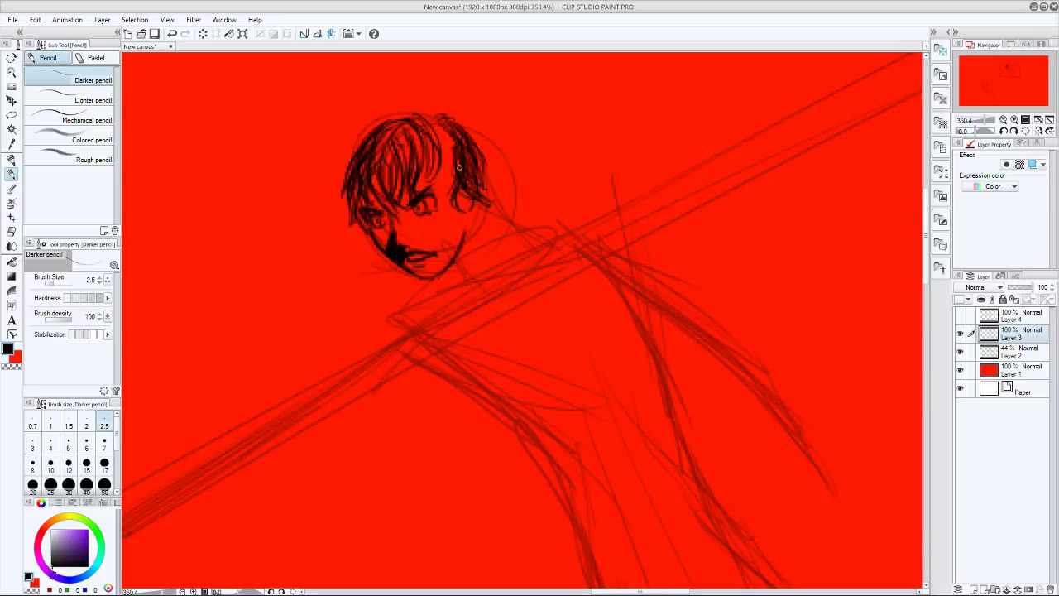
# - Fill the gap between the fringe and the near-side hair with strands hanging beside the near eye
pyautogui.moveTo(453, 122)
pyautogui.mouseDown()
pyautogui.moveTo(435, 175)
pyautogui.moveTo(450, 200)
pyautogui.mouseUp()
pyautogui.moveTo(438, 158); pyautogui.dragTo(443, 214)
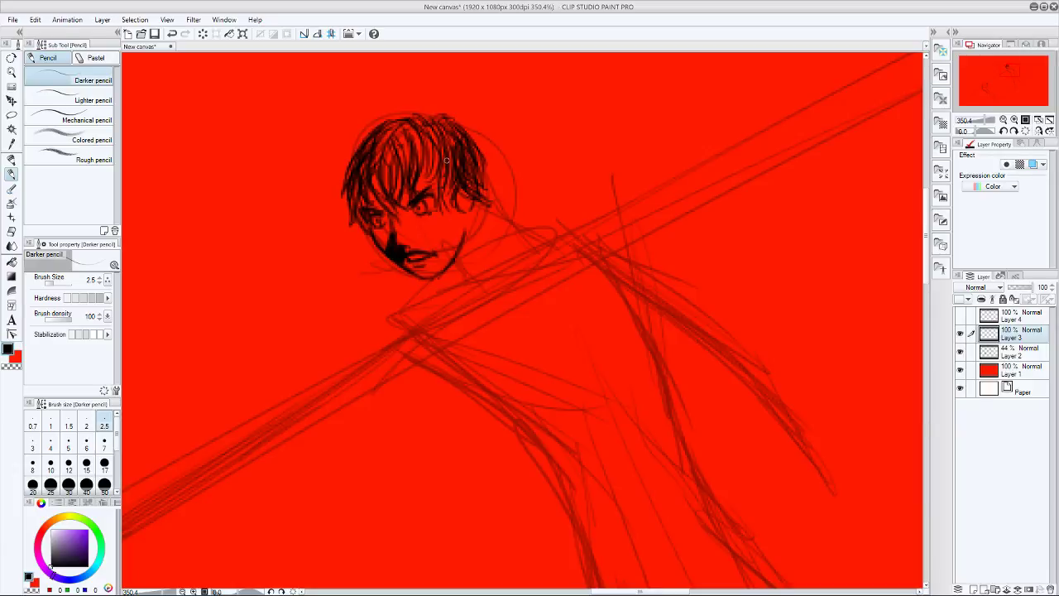
pyautogui.moveTo(446, 160); pyautogui.dragTo(441, 219)
pyautogui.moveTo(437, 159); pyautogui.dragTo(425, 187)
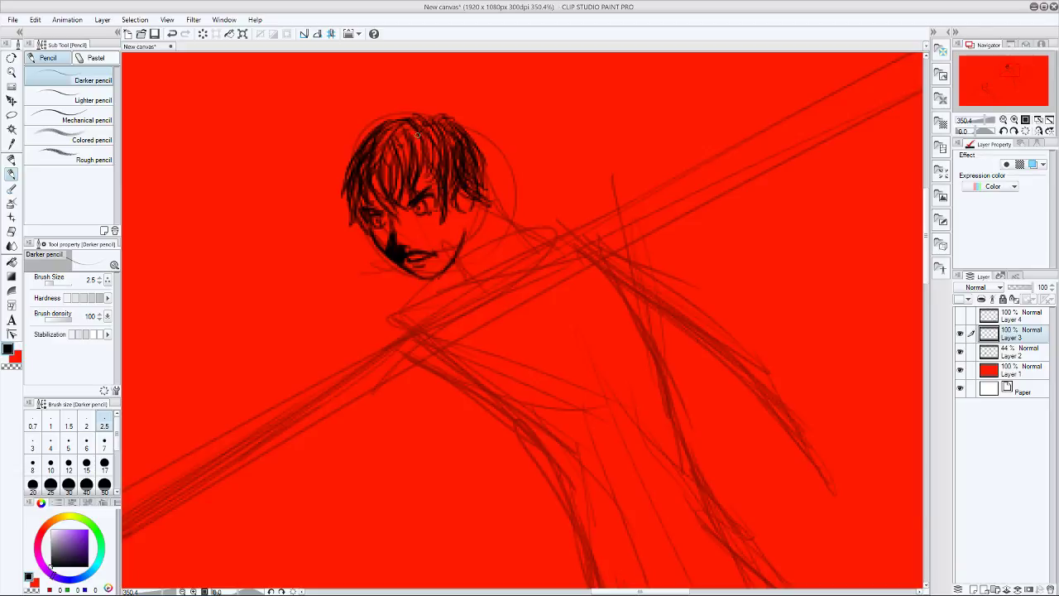
pyautogui.moveTo(417, 134); pyautogui.dragTo(432, 162)
pyautogui.moveTo(449, 175)
pyautogui.mouseDown()
pyautogui.moveTo(450, 144)
pyautogui.moveTo(453, 182)
pyautogui.moveTo(448, 155)
pyautogui.moveTo(452, 208)
pyautogui.mouseUp()
pyautogui.moveTo(447, 167)
pyautogui.mouseDown()
pyautogui.moveTo(425, 137)
pyautogui.moveTo(432, 117)
pyautogui.mouseUp()
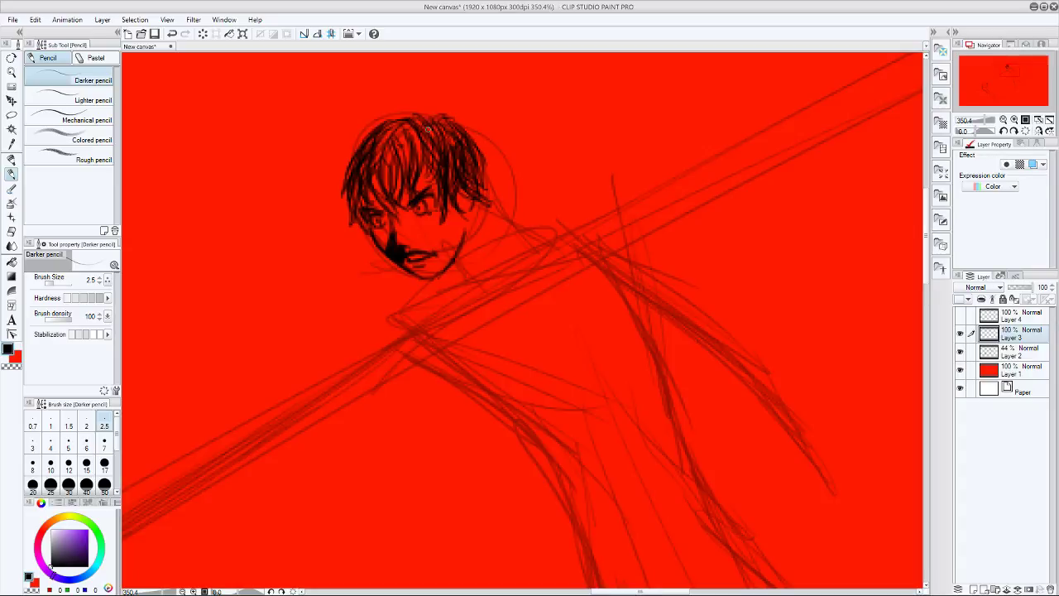
# - Set the pencil's brush size to 8 and fill the far-side hair and the adjoining fringe solid black
pyautogui.press(']')
pyautogui.press(']')
pyautogui.press(']')
pyautogui.press(']')
pyautogui.press(']')
pyautogui.press(']')
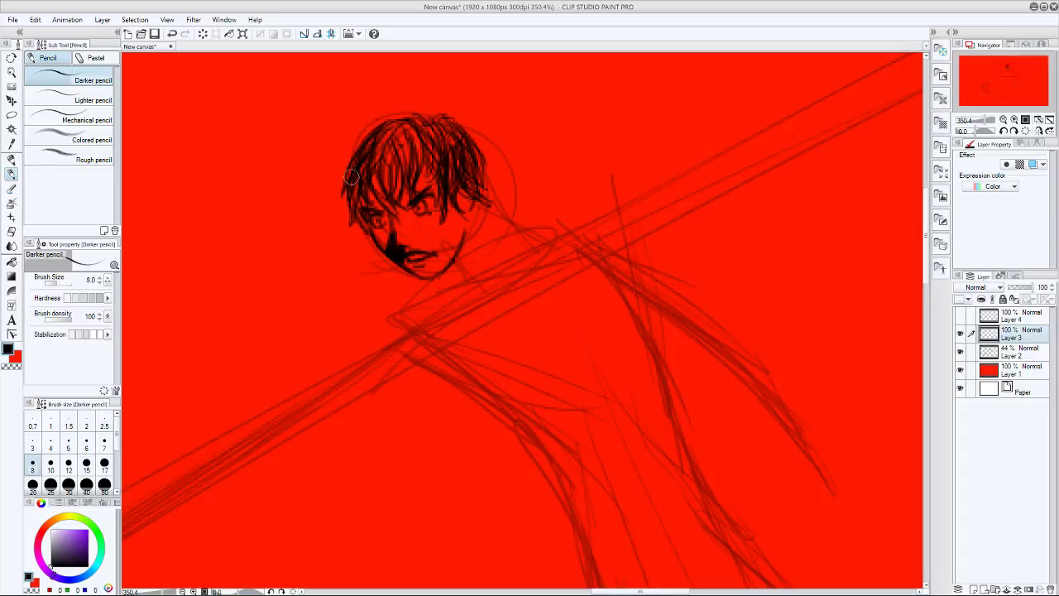
pyautogui.moveTo(350, 176); pyautogui.dragTo(352, 207)
pyautogui.moveTo(369, 147)
pyautogui.mouseDown()
pyautogui.moveTo(344, 182)
pyautogui.moveTo(354, 169)
pyautogui.mouseUp()
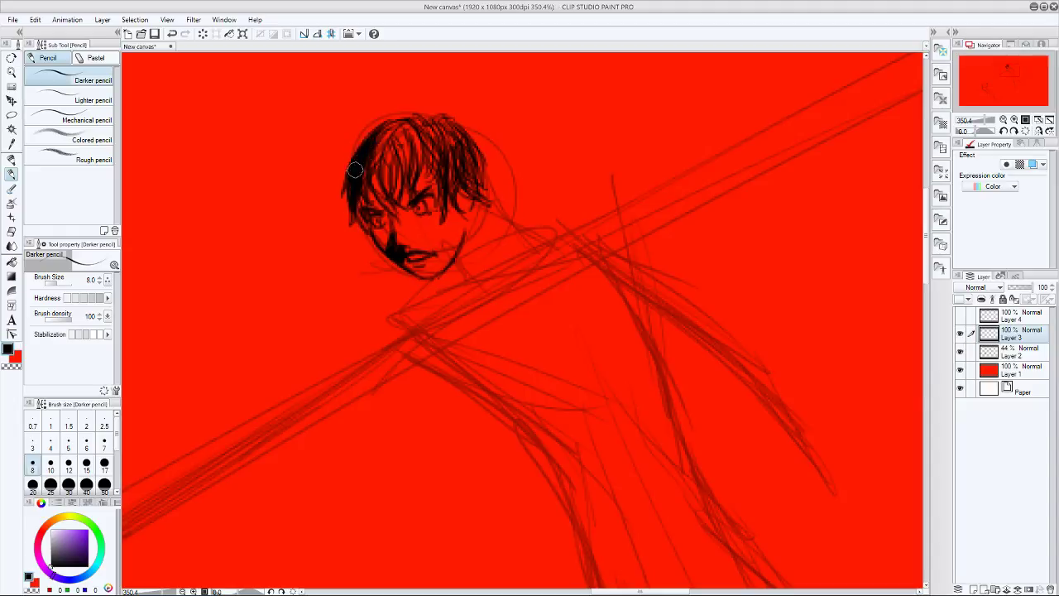
pyautogui.moveTo(402, 121)
pyautogui.mouseDown()
pyautogui.moveTo(361, 187)
pyautogui.moveTo(379, 151)
pyautogui.moveTo(372, 174)
pyautogui.moveTo(391, 210)
pyautogui.mouseUp()
pyautogui.moveTo(385, 156)
pyautogui.mouseDown()
pyautogui.moveTo(377, 186)
pyautogui.moveTo(387, 188)
pyautogui.mouseUp()
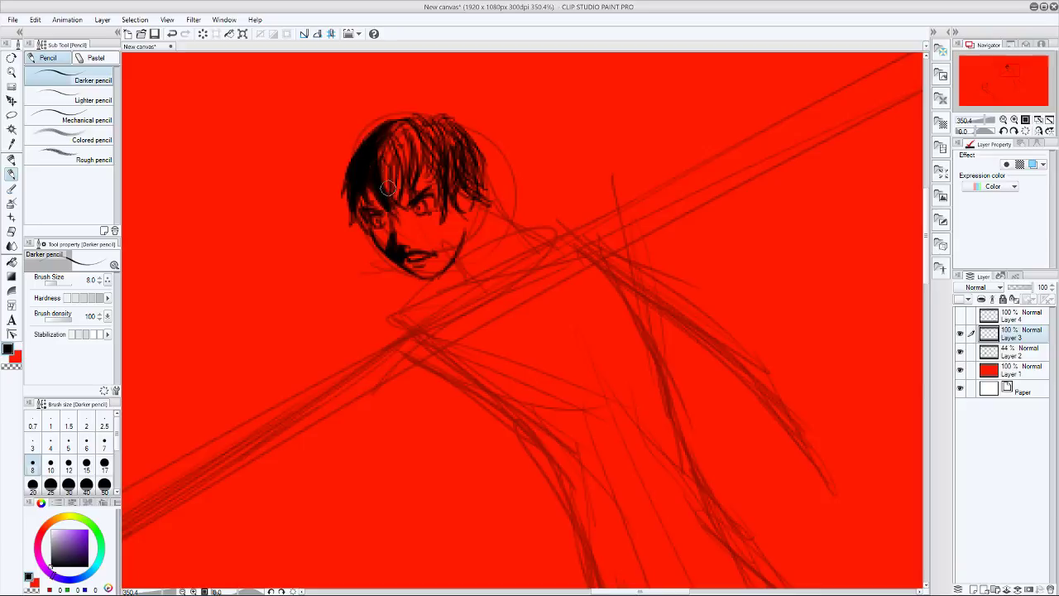
pyautogui.moveTo(395, 126)
pyautogui.mouseDown()
pyautogui.moveTo(386, 192)
pyautogui.moveTo(395, 158)
pyautogui.moveTo(384, 174)
pyautogui.moveTo(385, 154)
pyautogui.moveTo(402, 133)
pyautogui.moveTo(388, 135)
pyautogui.moveTo(416, 125)
pyautogui.moveTo(400, 124)
pyautogui.moveTo(401, 164)
pyautogui.mouseUp()
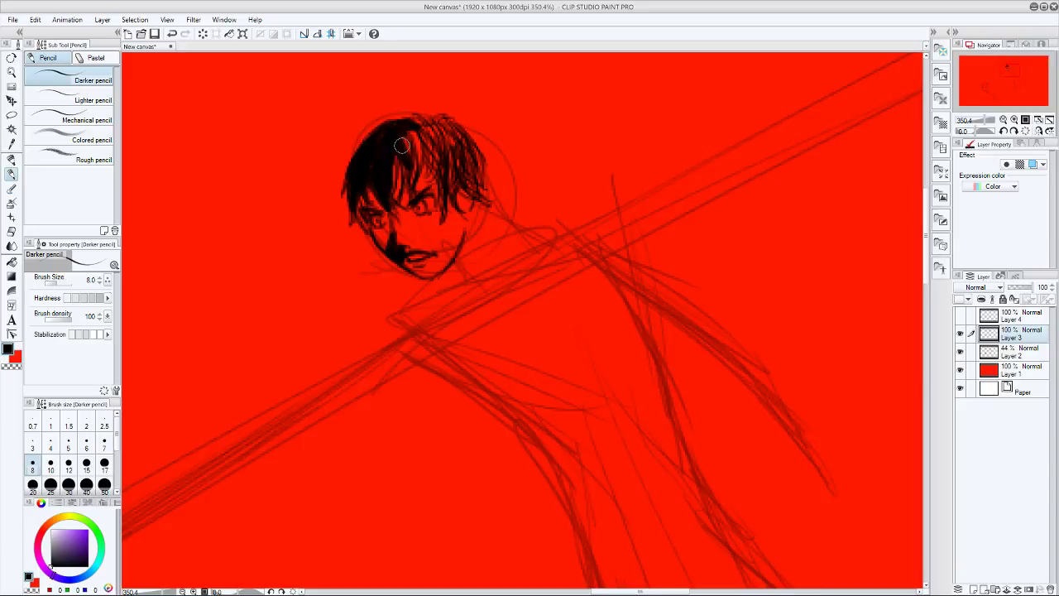
# - Reduce the brush size to 5 and blacken the remaining fringe, crown and near-side hair
pyautogui.press('[')
pyautogui.press('[')
pyautogui.press('[')
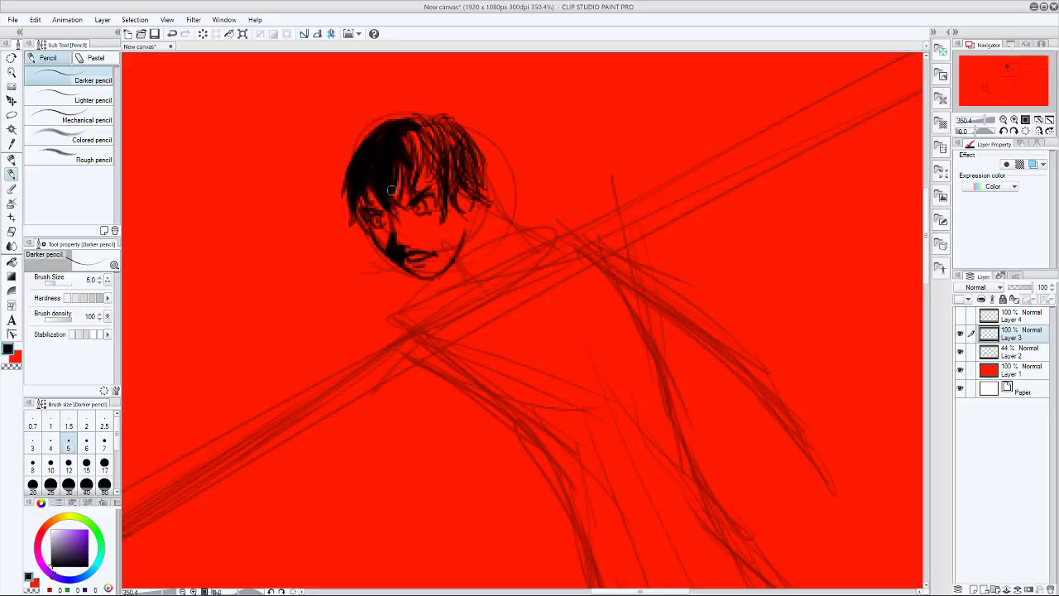
pyautogui.moveTo(406, 171); pyautogui.dragTo(396, 199)
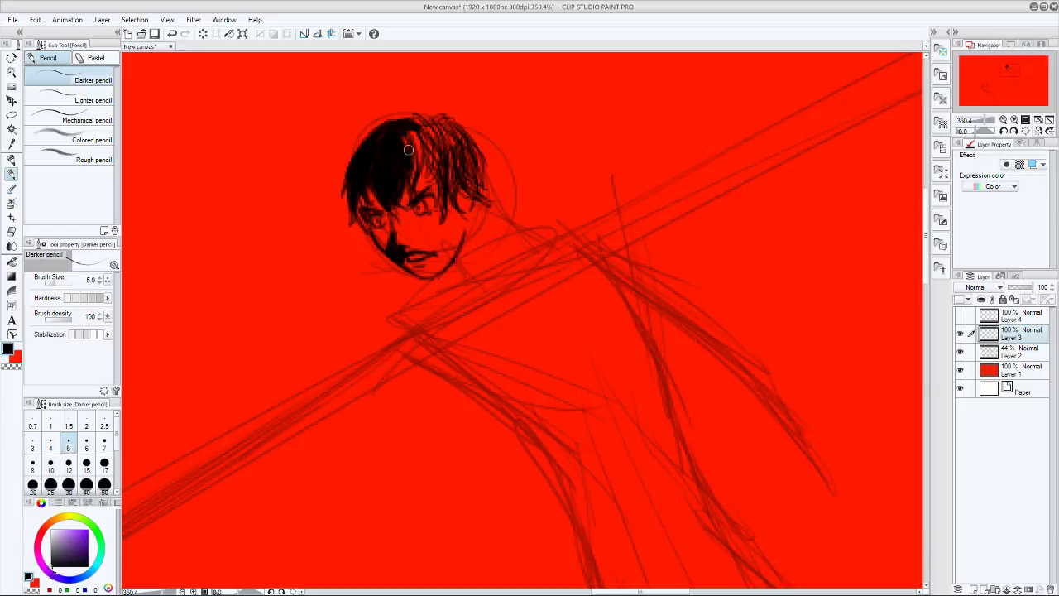
pyautogui.moveTo(408, 150)
pyautogui.mouseDown()
pyautogui.moveTo(414, 180)
pyautogui.moveTo(407, 123)
pyautogui.moveTo(416, 165)
pyautogui.mouseUp()
pyautogui.moveTo(406, 126)
pyautogui.mouseDown()
pyautogui.moveTo(418, 165)
pyautogui.moveTo(420, 134)
pyautogui.moveTo(438, 166)
pyautogui.moveTo(426, 131)
pyautogui.moveTo(445, 171)
pyautogui.moveTo(446, 152)
pyautogui.moveTo(413, 125)
pyautogui.moveTo(444, 130)
pyautogui.moveTo(453, 187)
pyautogui.mouseUp()
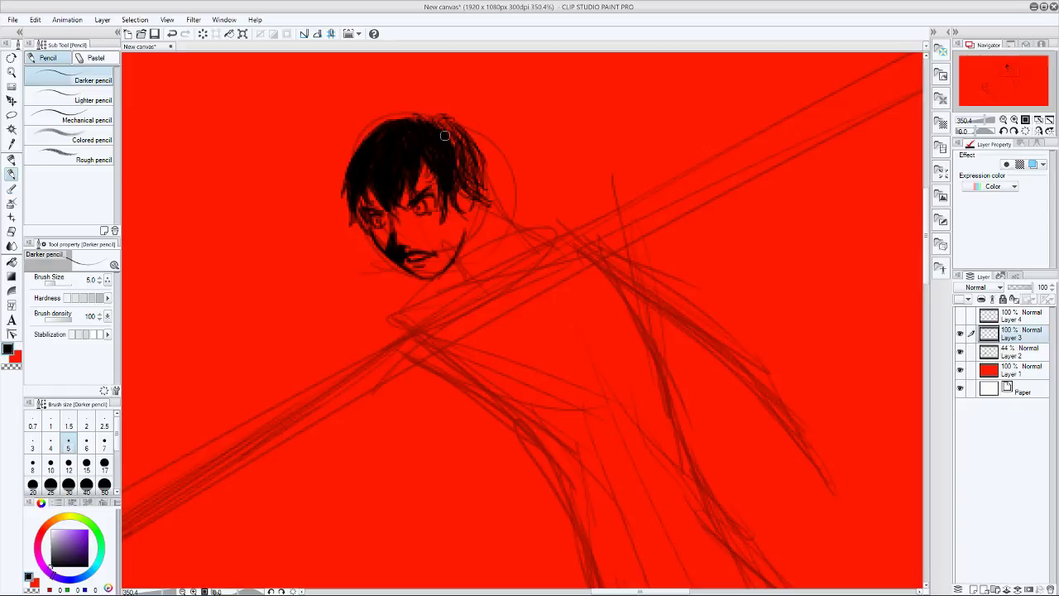
pyautogui.moveTo(445, 132)
pyautogui.mouseDown()
pyautogui.moveTo(463, 156)
pyautogui.moveTo(460, 172)
pyautogui.moveTo(442, 123)
pyautogui.moveTo(468, 172)
pyautogui.moveTo(440, 131)
pyautogui.moveTo(465, 158)
pyautogui.moveTo(460, 135)
pyautogui.moveTo(422, 122)
pyautogui.mouseUp()
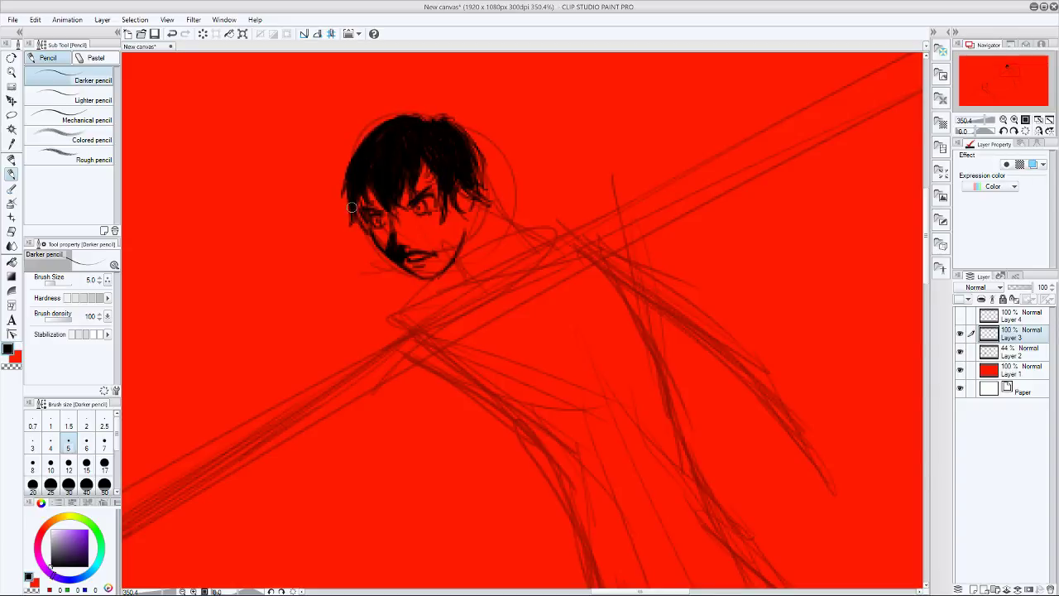
# - Darken the hair beside the far eye and the fringe tips, and thicken the shading along the far cheek
pyautogui.moveTo(352, 207); pyautogui.dragTo(371, 249)
pyautogui.moveTo(359, 195); pyautogui.dragTo(365, 228)
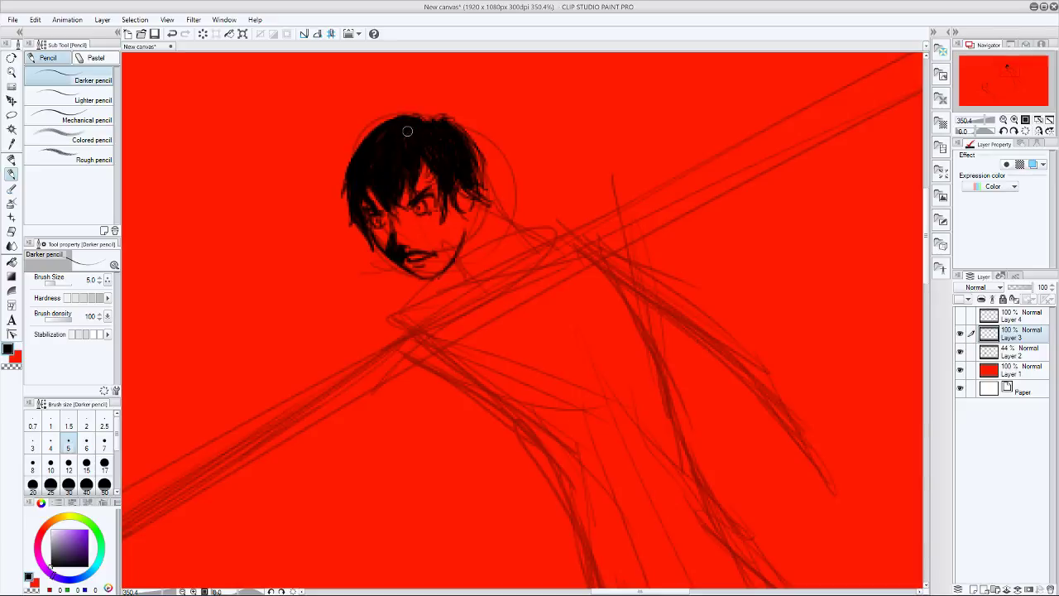
pyautogui.moveTo(421, 161); pyautogui.dragTo(426, 180)
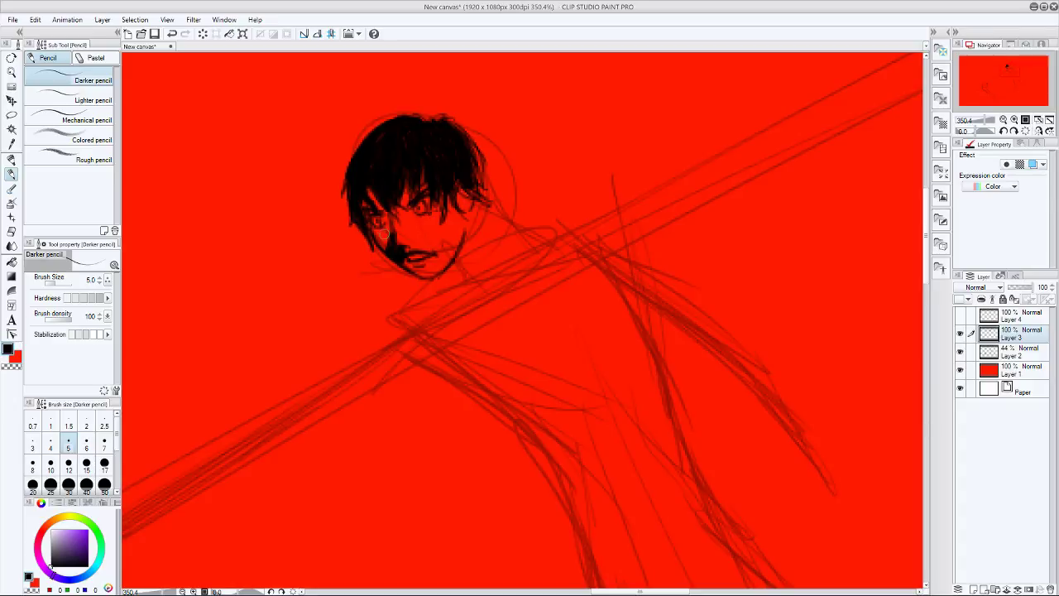
pyautogui.moveTo(376, 244)
pyautogui.mouseDown()
pyautogui.moveTo(416, 276)
pyautogui.moveTo(384, 249)
pyautogui.moveTo(398, 262)
pyautogui.moveTo(391, 225)
pyautogui.mouseUp()
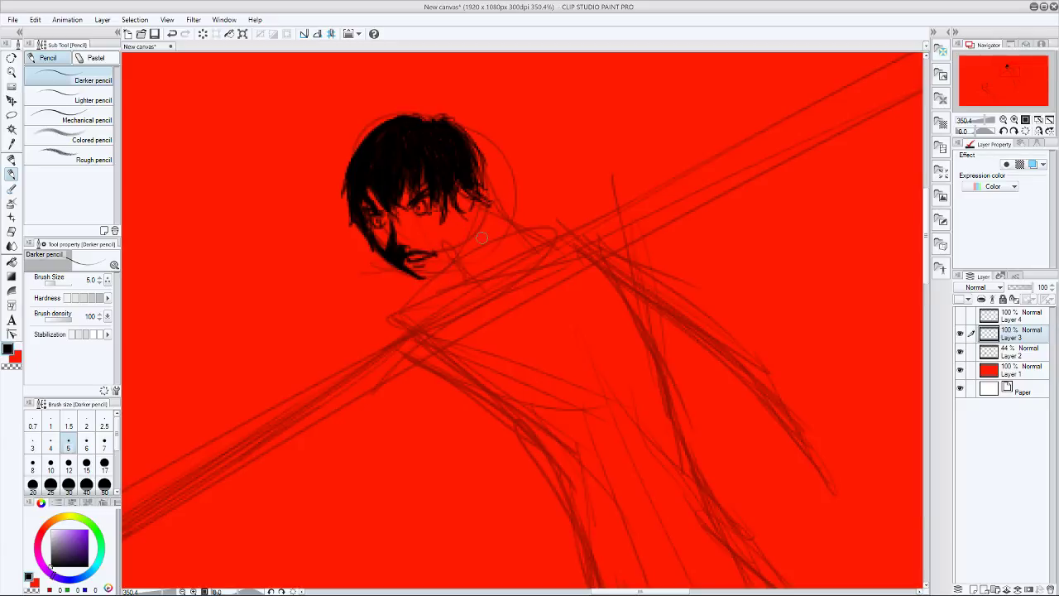
# - Set the brush size to 2.5 and redraw the chin and near jawline up toward the ear
pyautogui.press('[')
pyautogui.press('[')
pyautogui.press('[')
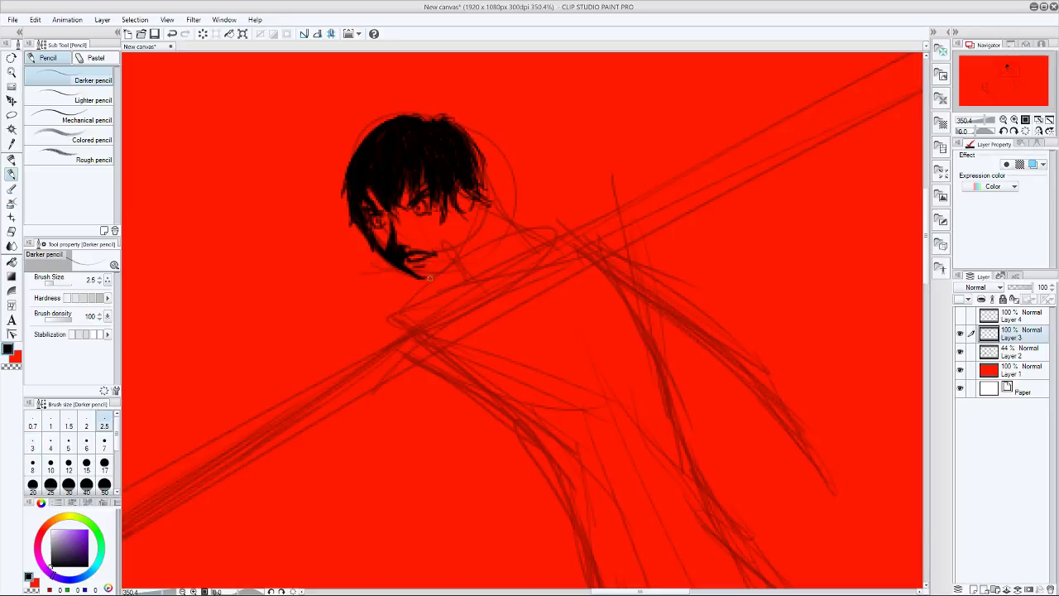
pyautogui.moveTo(419, 279); pyautogui.dragTo(432, 278)
pyautogui.moveTo(459, 231); pyautogui.dragTo(438, 273)
pyautogui.moveTo(465, 222); pyautogui.dragTo(440, 274)
pyautogui.moveTo(460, 231); pyautogui.dragTo(431, 276)
pyautogui.moveTo(467, 237)
pyautogui.mouseDown()
pyautogui.moveTo(436, 279)
pyautogui.moveTo(444, 268)
pyautogui.mouseUp()
pyautogui.moveTo(455, 225); pyautogui.dragTo(438, 266)
pyautogui.moveTo(454, 245); pyautogui.dragTo(440, 267)
# - Draw the back of the neck below the ear and fill in the hair strands behind the ear
pyautogui.moveTo(472, 211); pyautogui.dragTo(480, 248)
pyautogui.moveTo(472, 224); pyautogui.dragTo(483, 254)
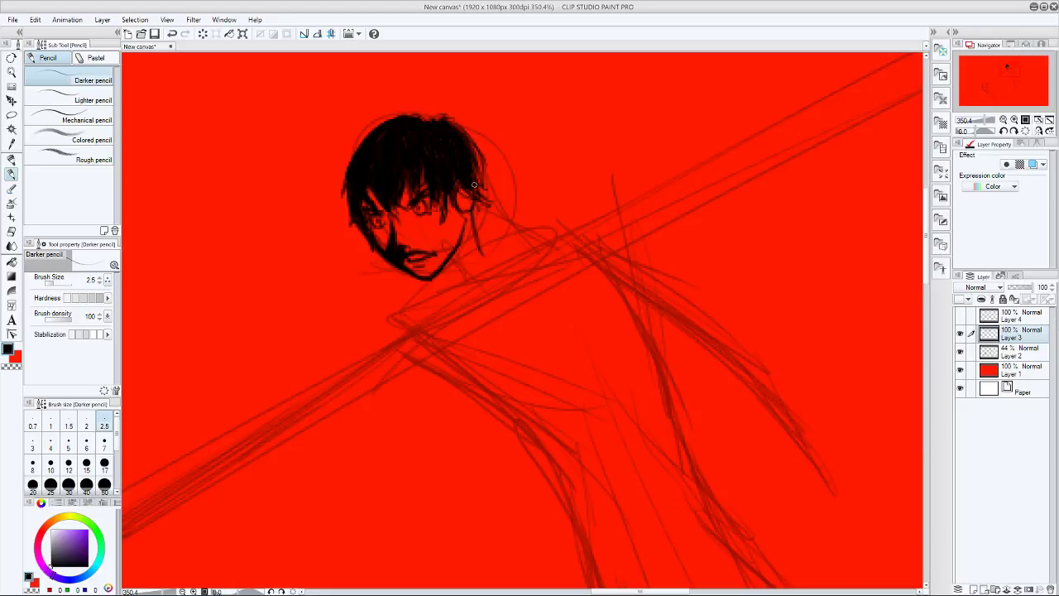
pyautogui.moveTo(477, 199)
pyautogui.mouseDown()
pyautogui.moveTo(486, 211)
pyautogui.moveTo(469, 223)
pyautogui.moveTo(477, 236)
pyautogui.mouseUp()
pyautogui.moveTo(482, 180)
pyautogui.mouseDown()
pyautogui.moveTo(475, 231)
pyautogui.moveTo(483, 212)
pyautogui.mouseUp()
pyautogui.moveTo(476, 156); pyautogui.dragTo(478, 214)
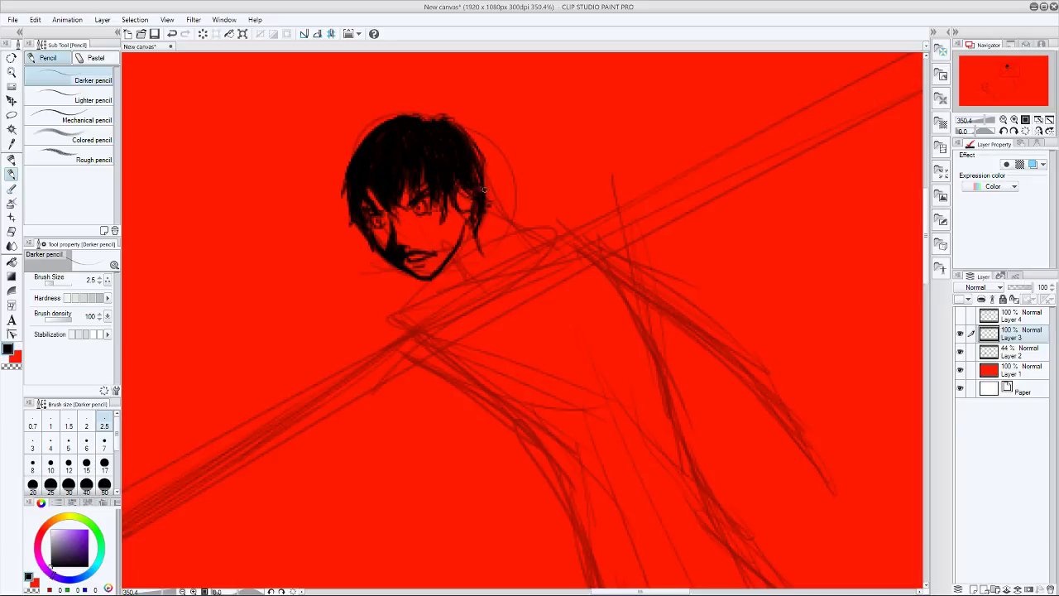
pyautogui.moveTo(487, 175); pyautogui.dragTo(483, 193)
pyautogui.moveTo(475, 215)
pyautogui.mouseDown()
pyautogui.moveTo(467, 240)
pyautogui.moveTo(483, 191)
pyautogui.moveTo(479, 230)
pyautogui.mouseUp()
# - Draw the front and base of the neck and extend the shoulder lines out to both sides
pyautogui.moveTo(441, 271); pyautogui.dragTo(445, 281)
pyautogui.moveTo(477, 238); pyautogui.dragTo(487, 255)
pyautogui.moveTo(469, 276)
pyautogui.mouseDown()
pyautogui.moveTo(447, 290)
pyautogui.moveTo(476, 272)
pyautogui.mouseUp()
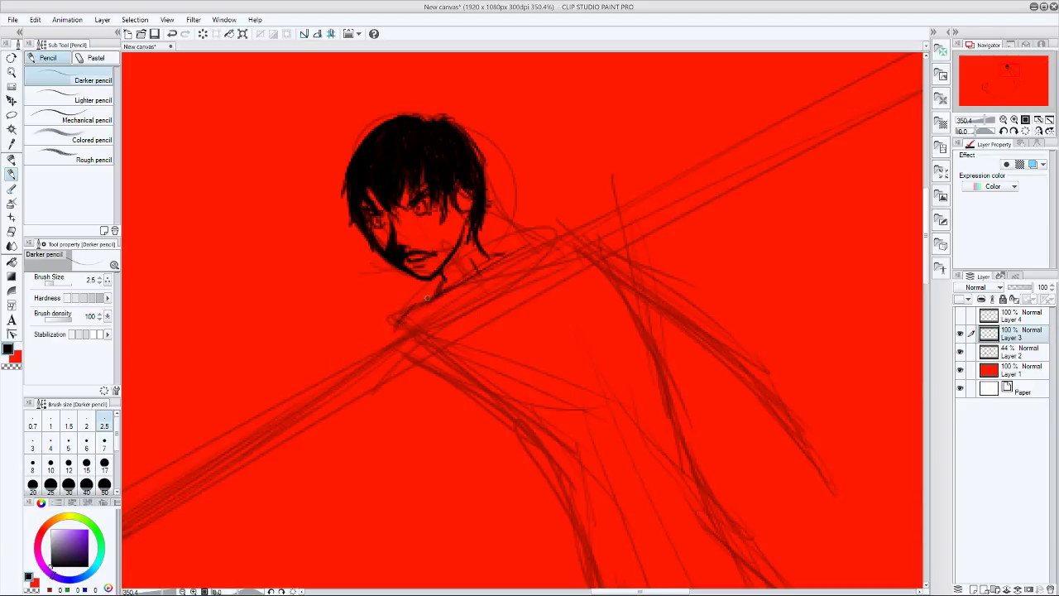
pyautogui.moveTo(427, 298); pyautogui.dragTo(400, 318)
pyautogui.moveTo(507, 252); pyautogui.dragTo(552, 244)
# - Draw the torso's front contour from the far shoulder down to the belly, and rough in the opposite side
pyautogui.moveTo(404, 345)
pyautogui.mouseDown()
pyautogui.moveTo(451, 359)
pyautogui.moveTo(422, 355)
pyautogui.moveTo(467, 379)
pyautogui.moveTo(395, 346)
pyautogui.moveTo(527, 407)
pyautogui.mouseUp()
pyautogui.moveTo(422, 361); pyautogui.dragTo(535, 407)
pyautogui.moveTo(397, 346); pyautogui.dragTo(563, 413)
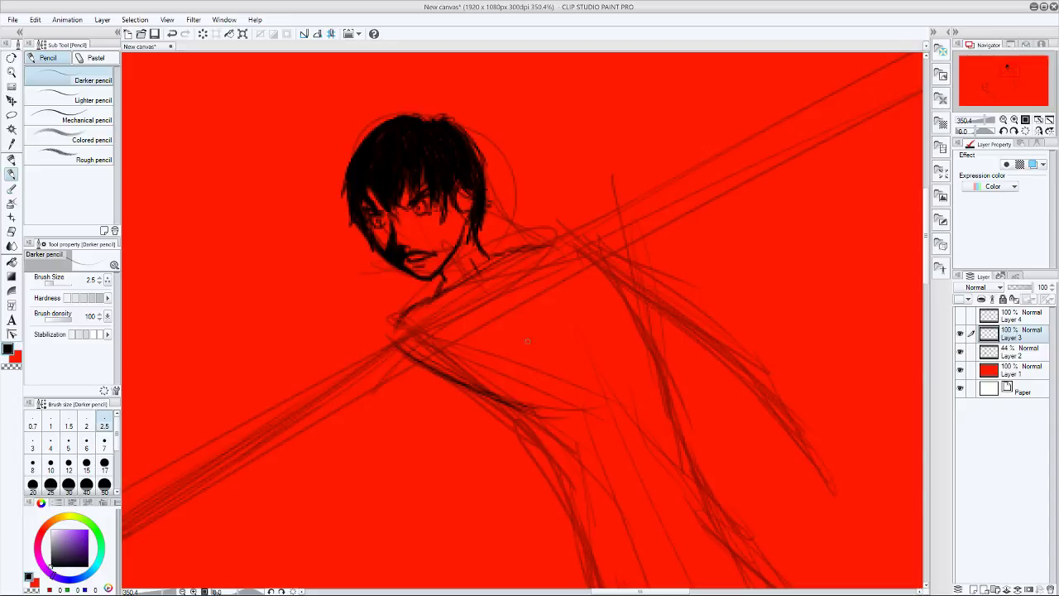
pyautogui.moveTo(549, 255); pyautogui.dragTo(599, 389)
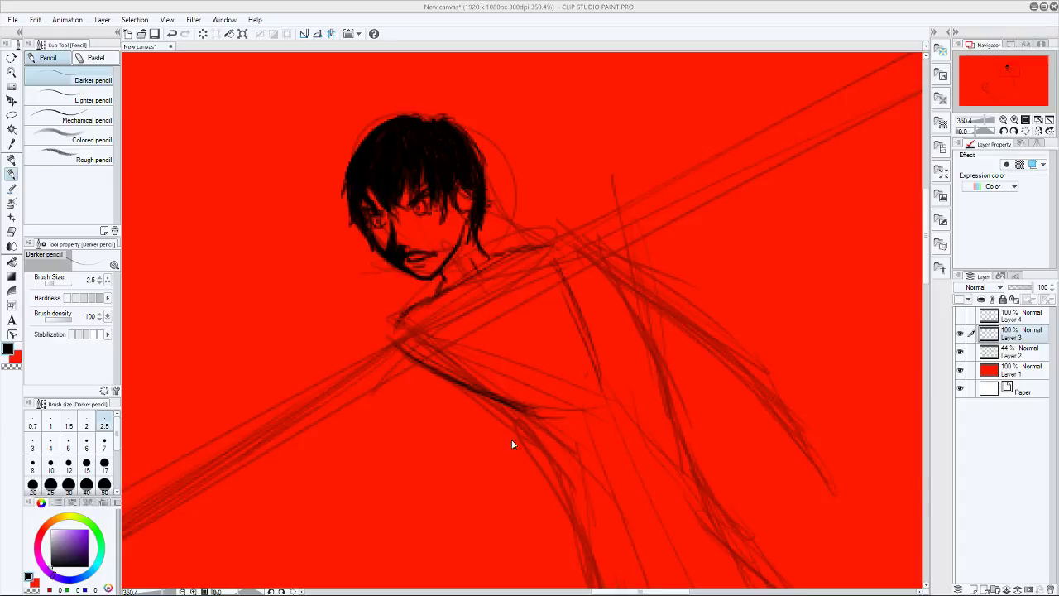
pyautogui.moveTo(523, 410); pyautogui.dragTo(574, 512)
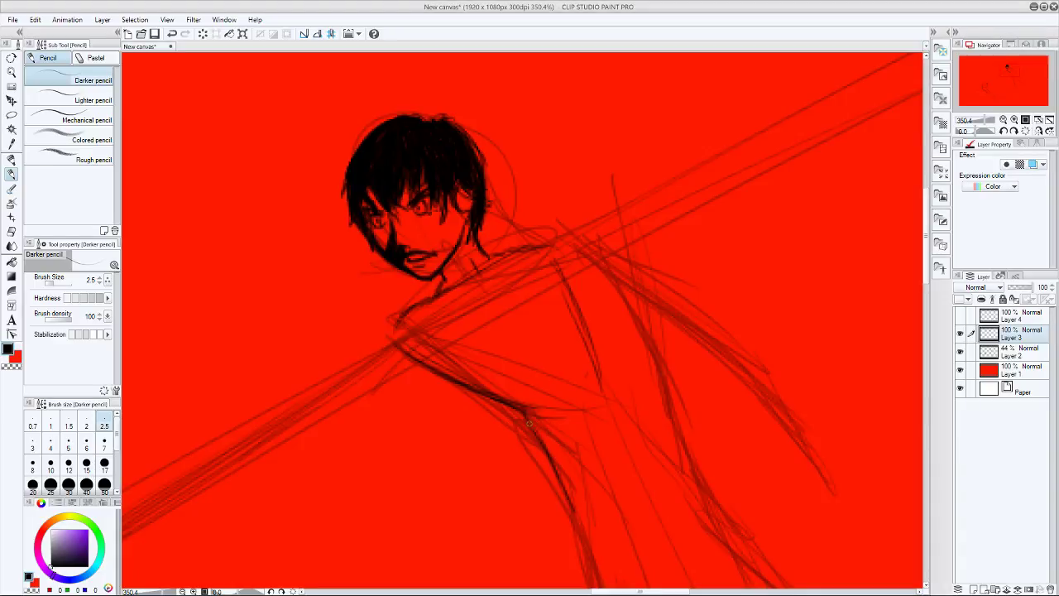
pyautogui.moveTo(553, 468)
pyautogui.mouseDown()
pyautogui.moveTo(534, 428)
pyautogui.moveTo(565, 502)
pyautogui.mouseUp()
# - Strengthen the torso's near side with repeated strokes from the armpit down to the waist
pyautogui.moveTo(551, 264); pyautogui.dragTo(620, 386)
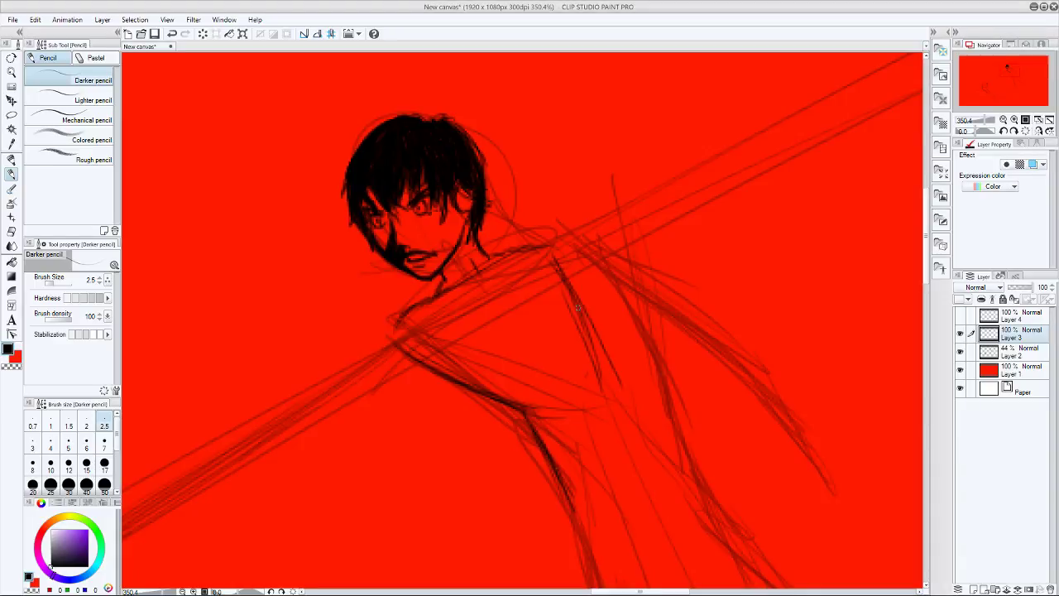
pyautogui.moveTo(567, 287); pyautogui.dragTo(630, 425)
pyautogui.moveTo(606, 379); pyautogui.dragTo(678, 475)
pyautogui.moveTo(560, 280); pyautogui.dragTo(627, 419)
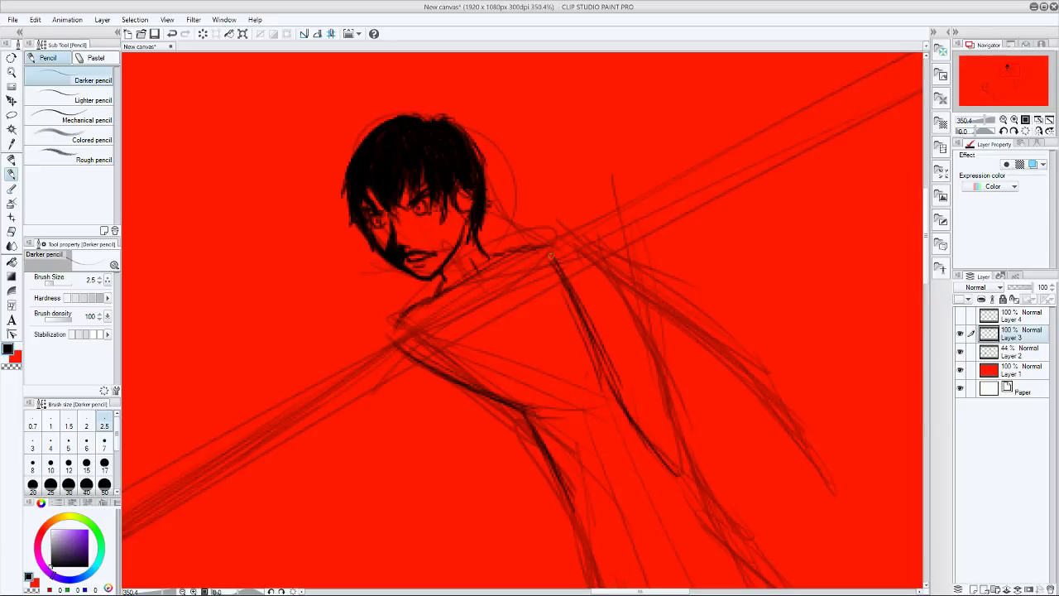
pyautogui.moveTo(588, 324); pyautogui.dragTo(658, 444)
# - Thicken the front contour where the chest meets the belly and close the torso with a curved waistline
pyautogui.moveTo(489, 398)
pyautogui.mouseDown()
pyautogui.moveTo(559, 457)
pyautogui.moveTo(530, 429)
pyautogui.mouseUp()
pyautogui.moveTo(516, 411); pyautogui.dragTo(541, 433)
pyautogui.moveTo(437, 366); pyautogui.dragTo(545, 428)
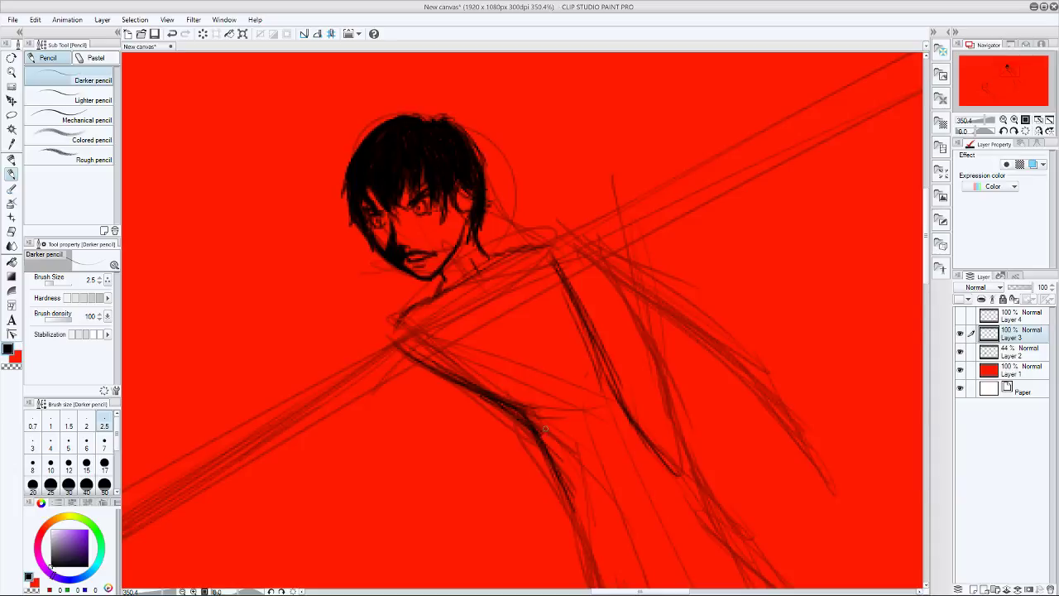
pyautogui.moveTo(582, 530)
pyautogui.mouseDown()
pyautogui.moveTo(680, 481)
pyautogui.moveTo(584, 538)
pyautogui.moveTo(677, 477)
pyautogui.mouseUp()
pyautogui.moveTo(578, 536)
pyautogui.mouseDown()
pyautogui.moveTo(566, 505)
pyautogui.moveTo(577, 532)
pyautogui.mouseUp()
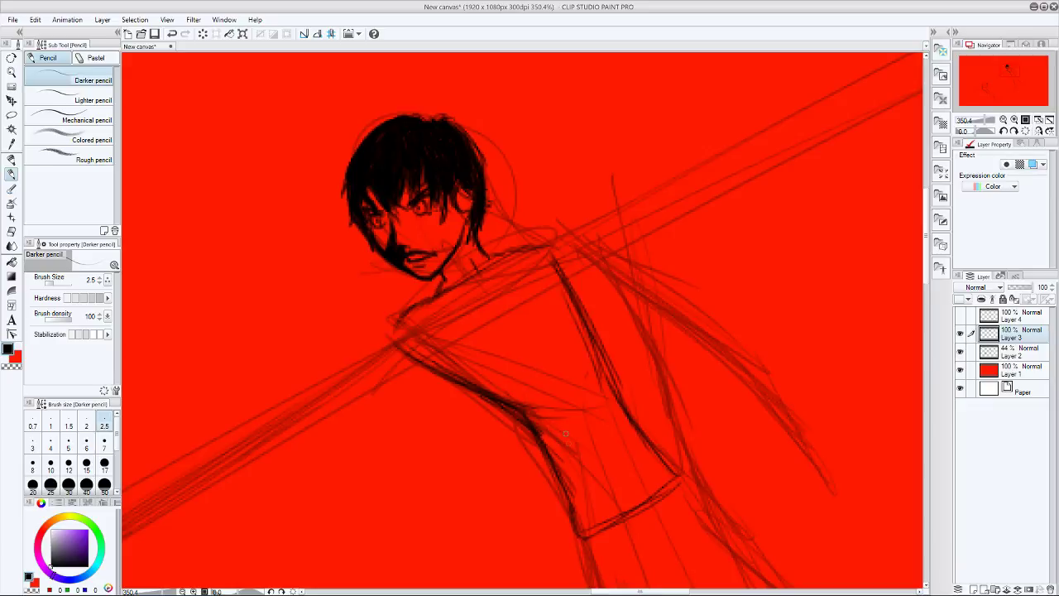
# - Sketch the rib cage arch across the midriff and the chest muscle and far shoulder curves
pyautogui.moveTo(550, 427)
pyautogui.mouseDown()
pyautogui.moveTo(611, 389)
pyautogui.moveTo(583, 346)
pyautogui.moveTo(611, 387)
pyautogui.mouseUp()
pyautogui.moveTo(549, 345)
pyautogui.mouseDown()
pyautogui.moveTo(546, 449)
pyautogui.moveTo(547, 339)
pyautogui.mouseUp()
pyautogui.moveTo(550, 335); pyautogui.dragTo(617, 397)
pyautogui.moveTo(503, 395); pyautogui.dragTo(398, 319)
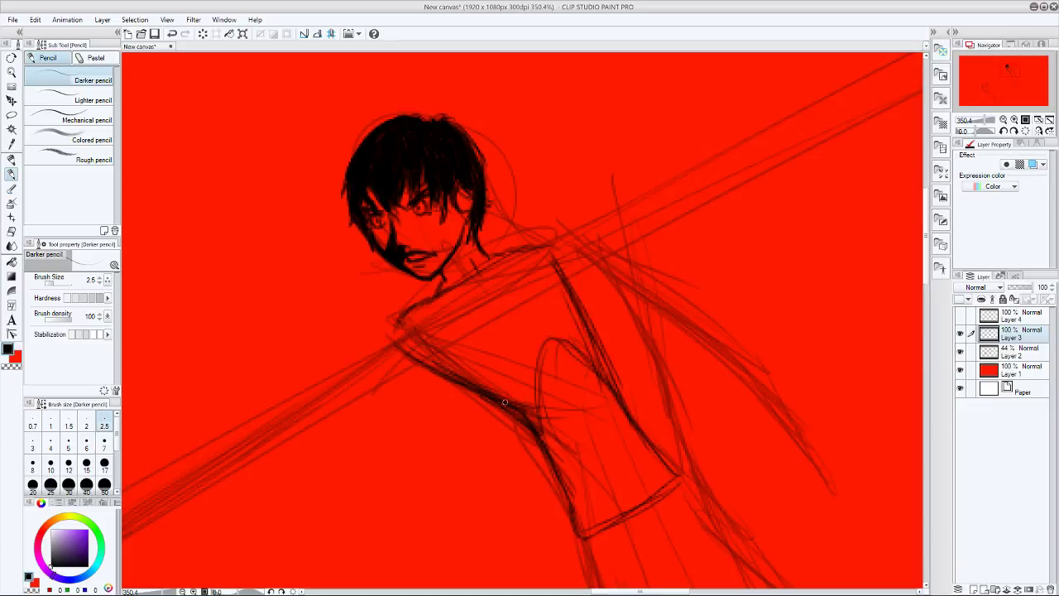
pyautogui.moveTo(460, 347)
pyautogui.mouseDown()
pyautogui.moveTo(505, 368)
pyautogui.moveTo(530, 354)
pyautogui.mouseUp()
pyautogui.moveTo(525, 357)
pyautogui.mouseDown()
pyautogui.moveTo(386, 352)
pyautogui.moveTo(431, 351)
pyautogui.moveTo(408, 353)
pyautogui.moveTo(390, 330)
pyautogui.moveTo(411, 304)
pyautogui.mouseUp()
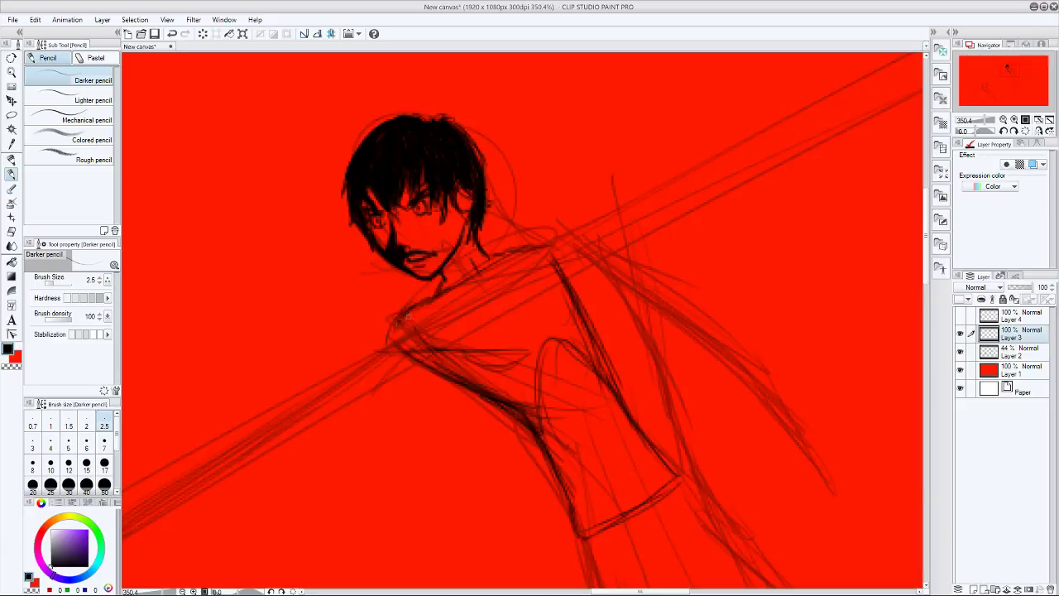
# - Extend the outline of the lower shoulder outward and sketch the chest muscle and collarbone curves on the upper torso
pyautogui.moveTo(382, 341); pyautogui.dragTo(427, 297)
pyautogui.moveTo(534, 347)
pyautogui.mouseDown()
pyautogui.moveTo(502, 329)
pyautogui.moveTo(527, 331)
pyautogui.moveTo(460, 319)
pyautogui.moveTo(494, 353)
pyautogui.moveTo(481, 313)
pyautogui.mouseUp()
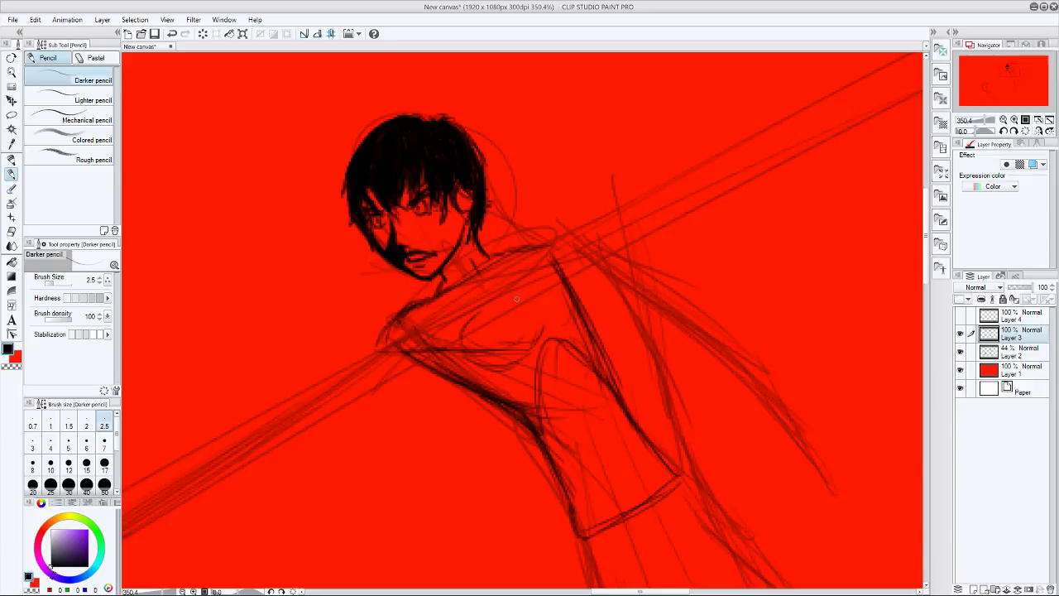
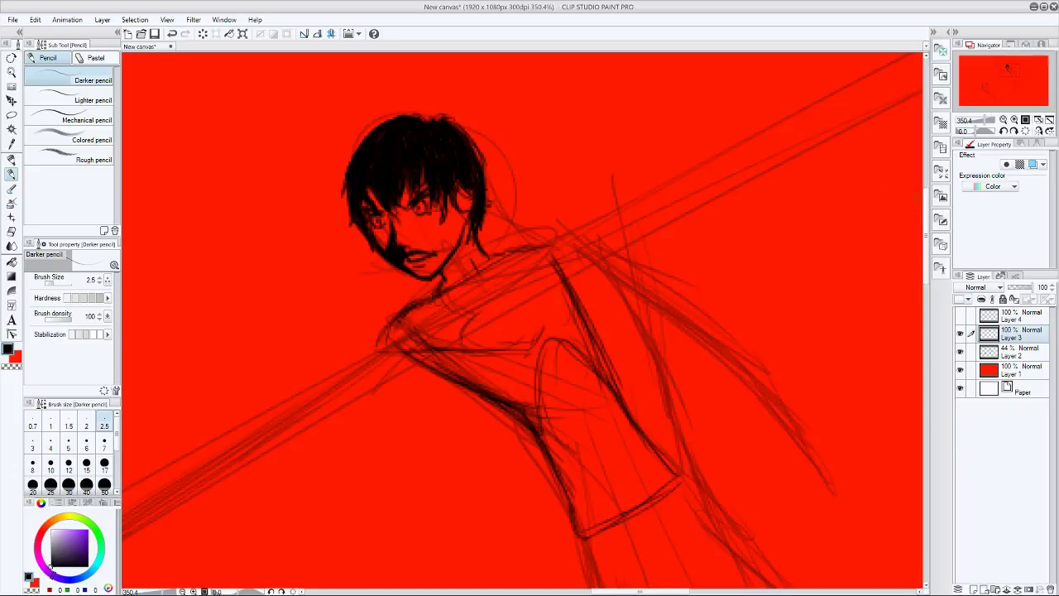
# - Lasso the whole torso on Layer 3 and rotate it clockwise by about 3.5 degrees
pyautogui.moveTo(927, 220)
pyautogui.mouseDown()
pyautogui.moveTo(927, 263)
pyautogui.moveTo(926, 231)
pyautogui.mouseUp()
pyautogui.press('m')
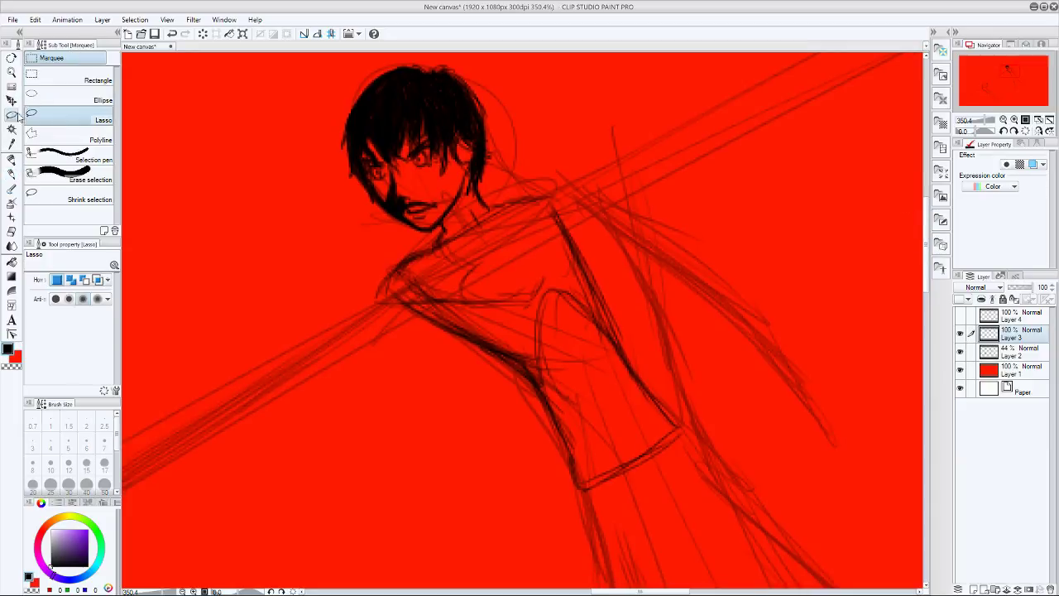
pyautogui.moveTo(620, 513)
pyautogui.mouseDown()
pyautogui.moveTo(475, 487)
pyautogui.moveTo(322, 357)
pyautogui.moveTo(350, 273)
pyautogui.mouseUp()
pyautogui.moveTo(531, 187)
pyautogui.mouseDown()
pyautogui.moveTo(703, 310)
pyautogui.moveTo(596, 491)
pyautogui.mouseUp()
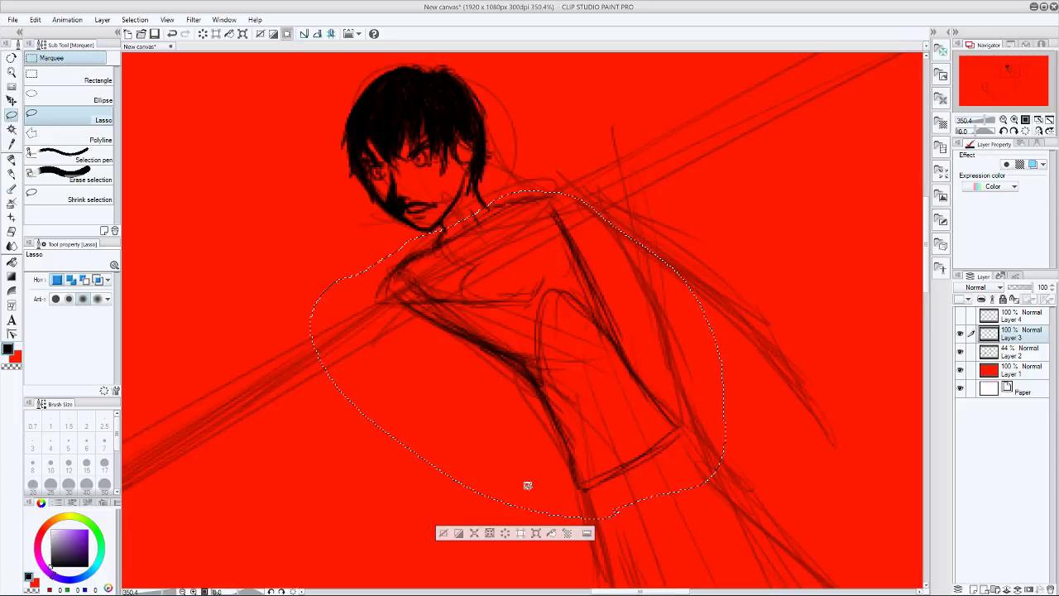
pyautogui.hotkey('ctrl', 't')
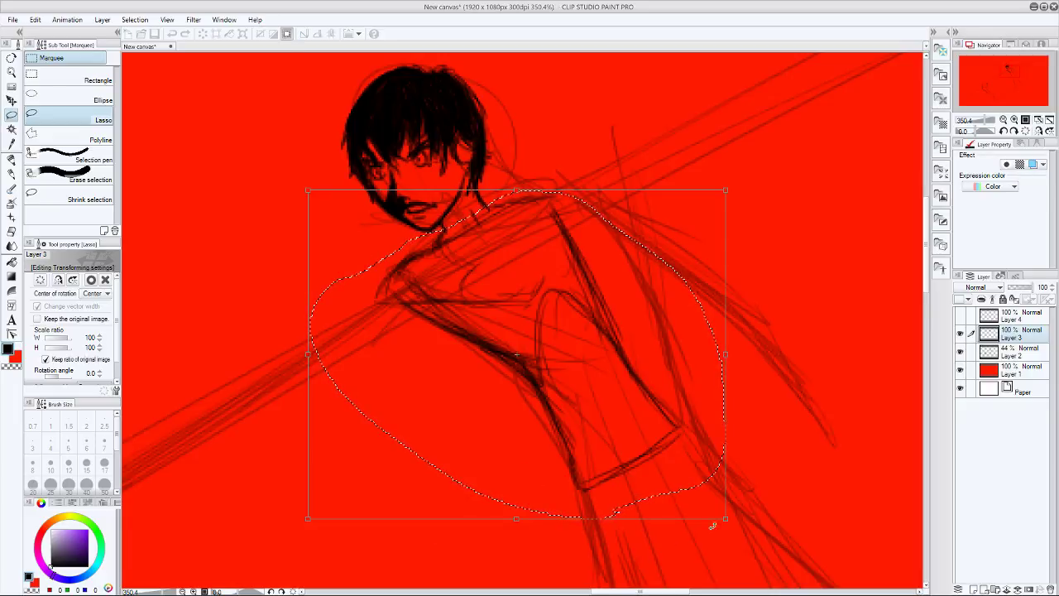
pyautogui.moveTo(732, 518); pyautogui.dragTo(620, 442)
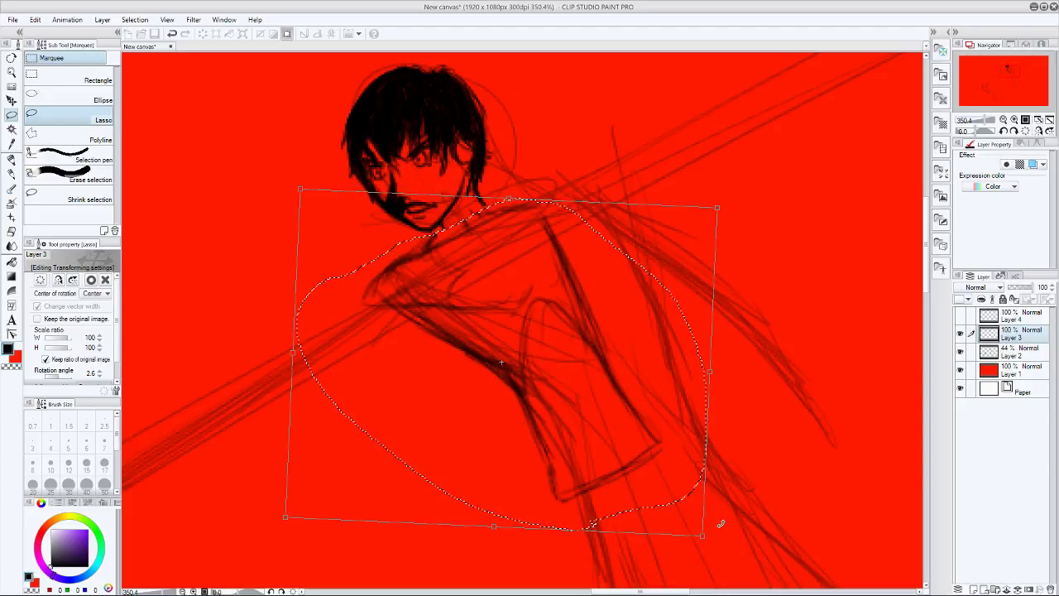
pyautogui.moveTo(713, 536); pyautogui.dragTo(707, 532)
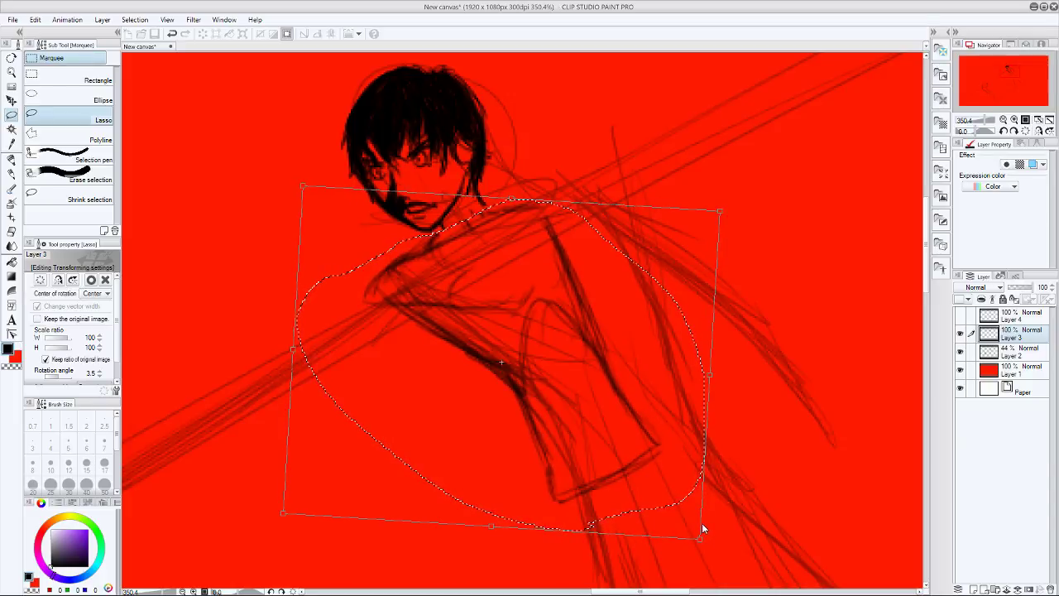
pyautogui.press('Return')
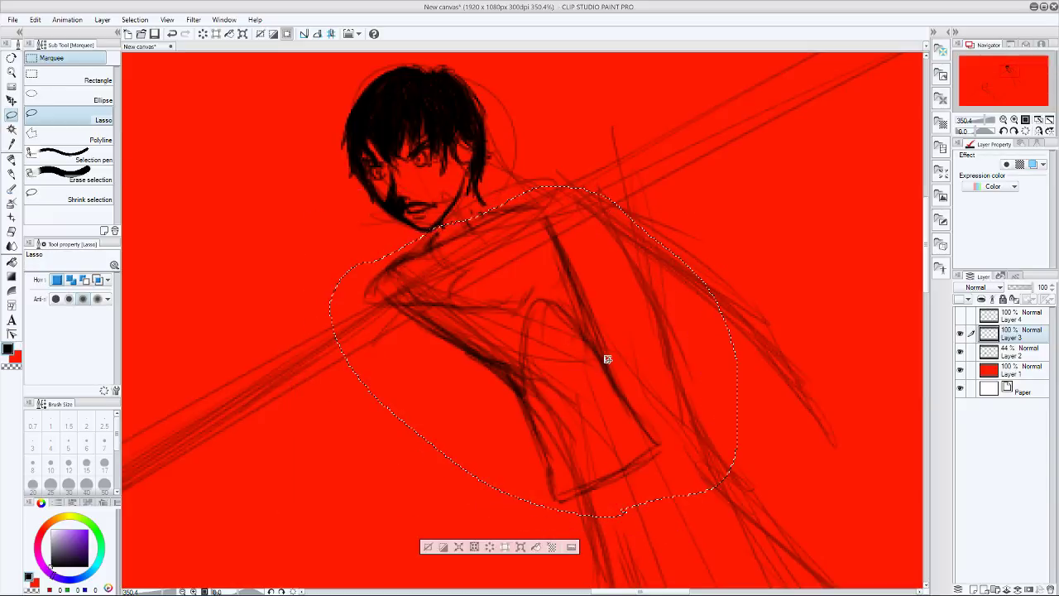
# - Move the rotated torso slightly up to fit under the neck, deselect it, and check it with Layer 2 briefly hidden
pyautogui.moveTo(607, 359); pyautogui.dragTo(603, 361)
pyautogui.hotkey('ctrl', 'y')
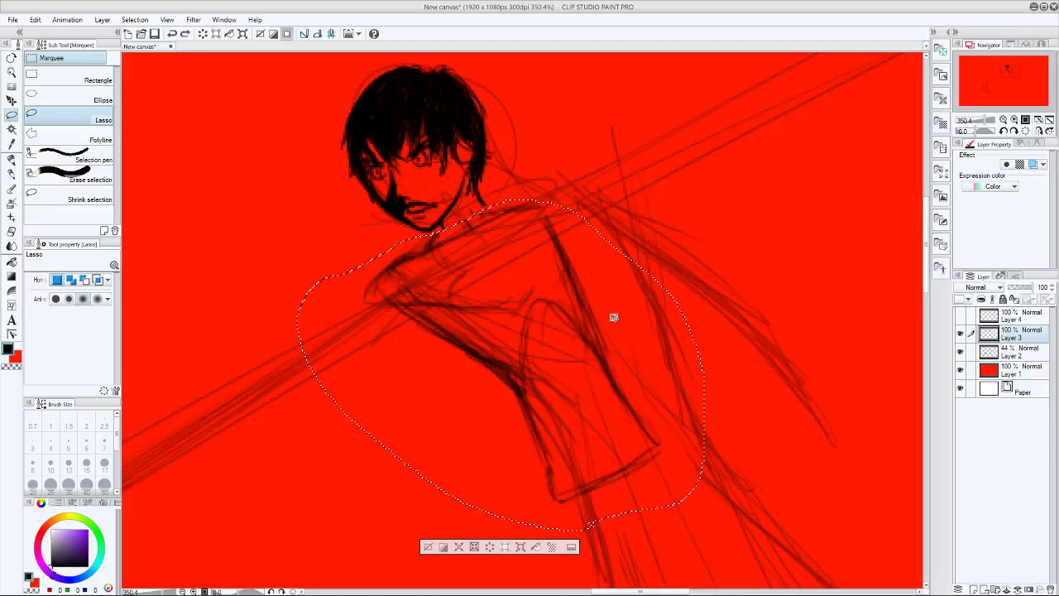
pyautogui.press('k')
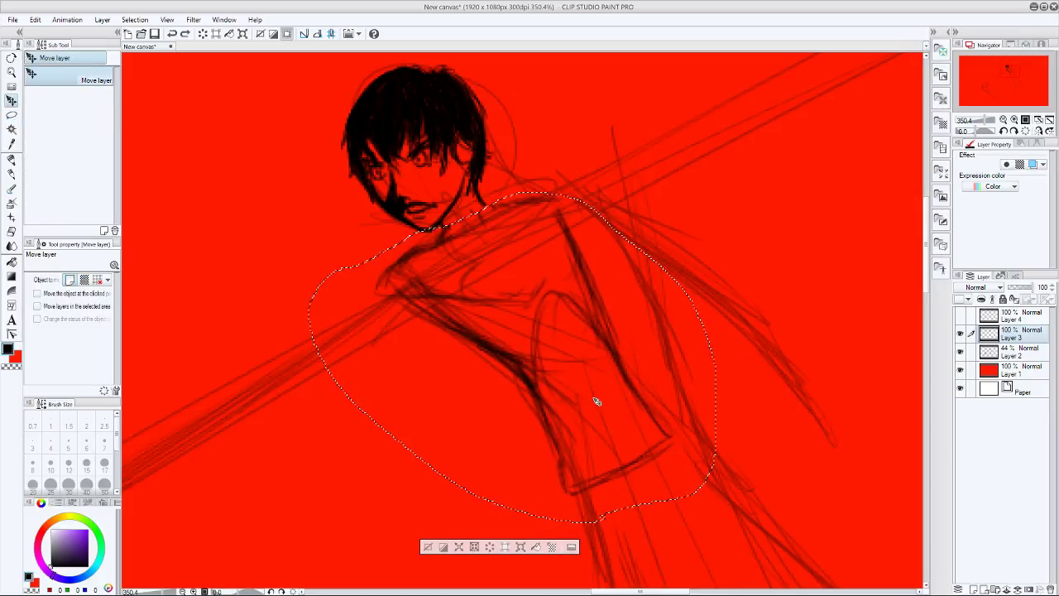
pyautogui.moveTo(594, 401); pyautogui.dragTo(592, 401)
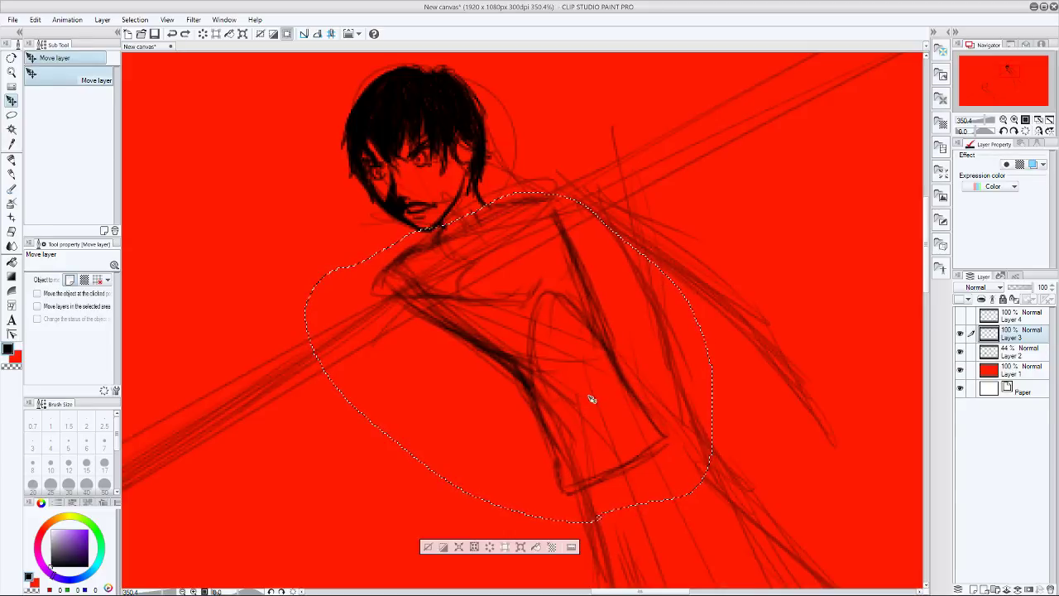
pyautogui.click(592, 401)
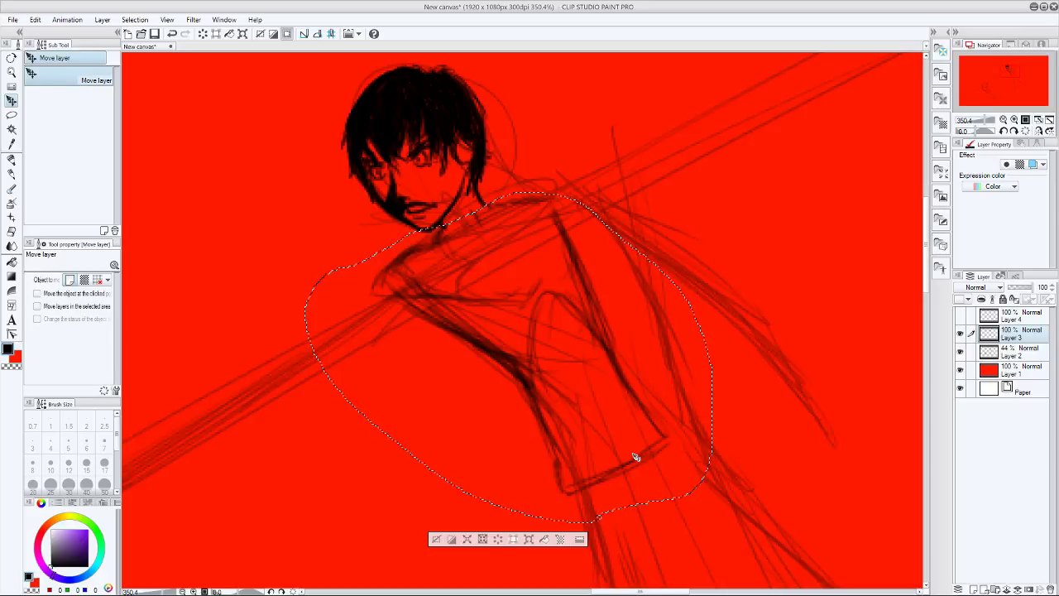
pyautogui.hotkey('ctrl', 'd')
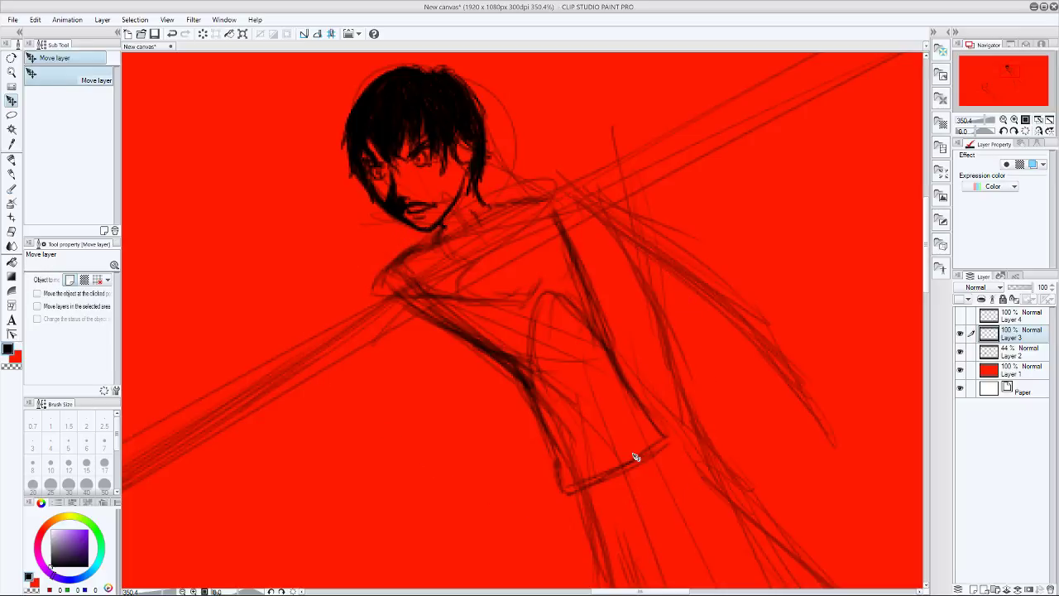
pyautogui.click(960, 352)
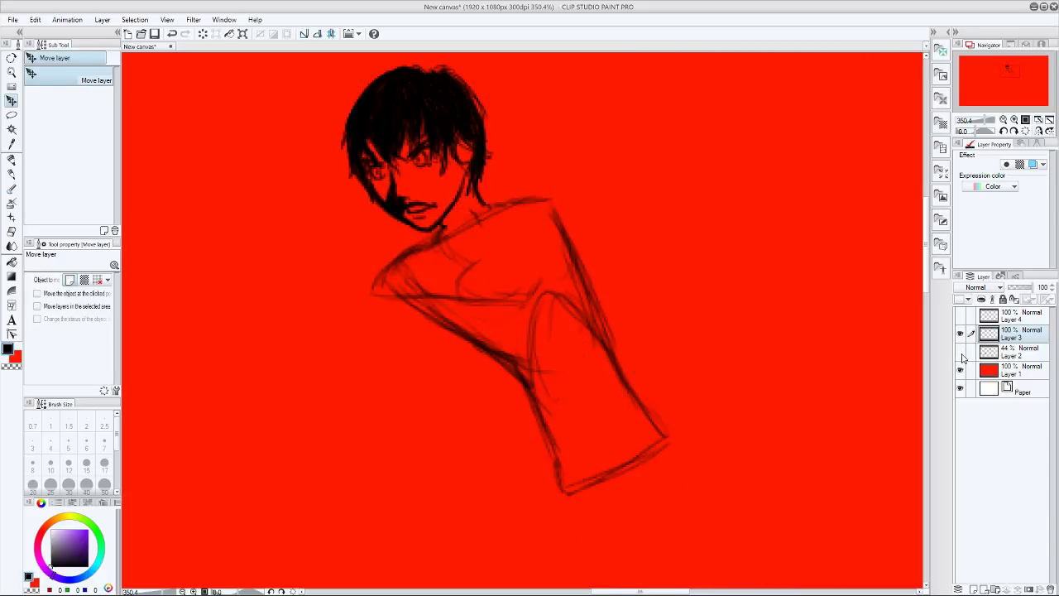
pyautogui.click(960, 352)
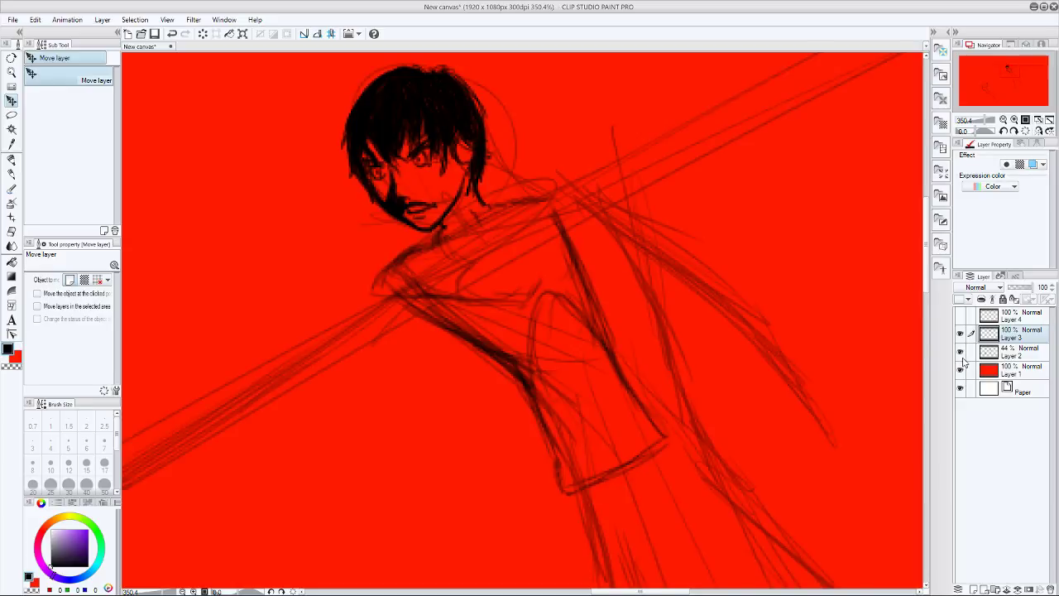
# - Rotate the rough sketch on Layer 2 clockwise by about 3.2 degrees and shift it left to line up with the torso
pyautogui.click(1000, 354)
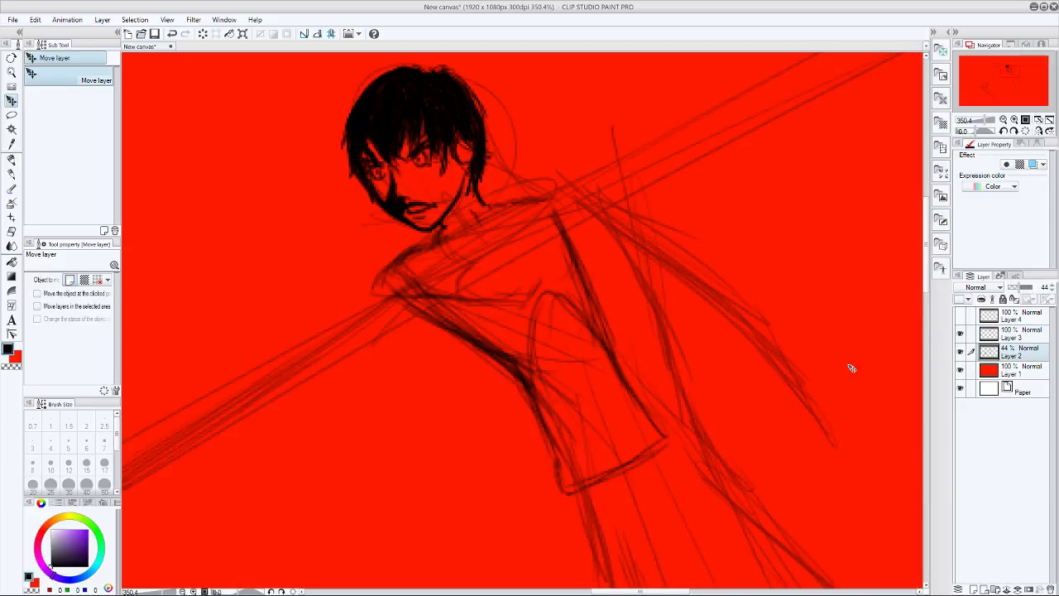
pyautogui.hotkey('ctrl', 't')
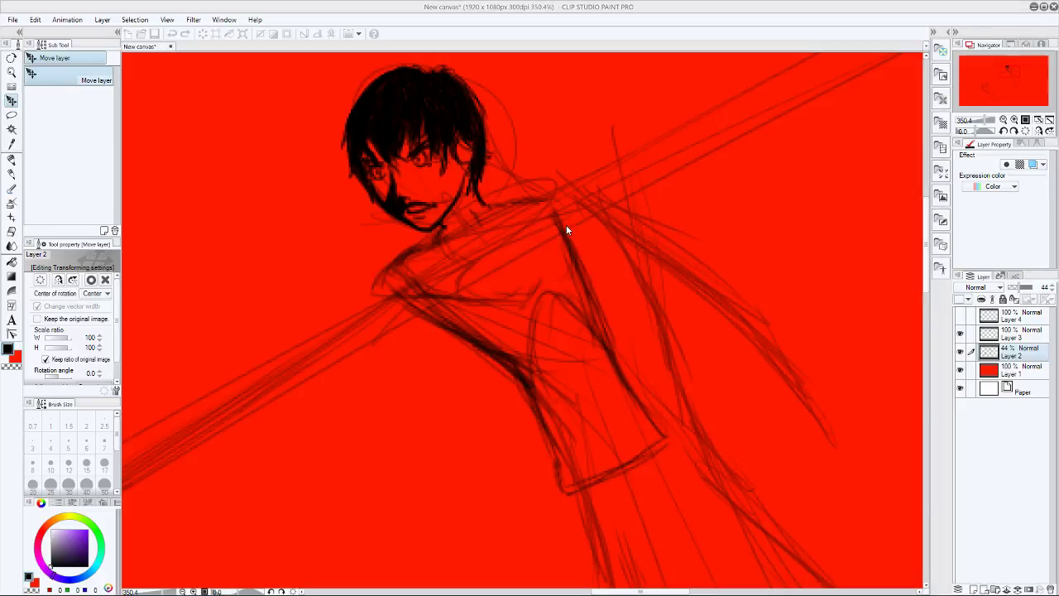
pyautogui.press('Return')
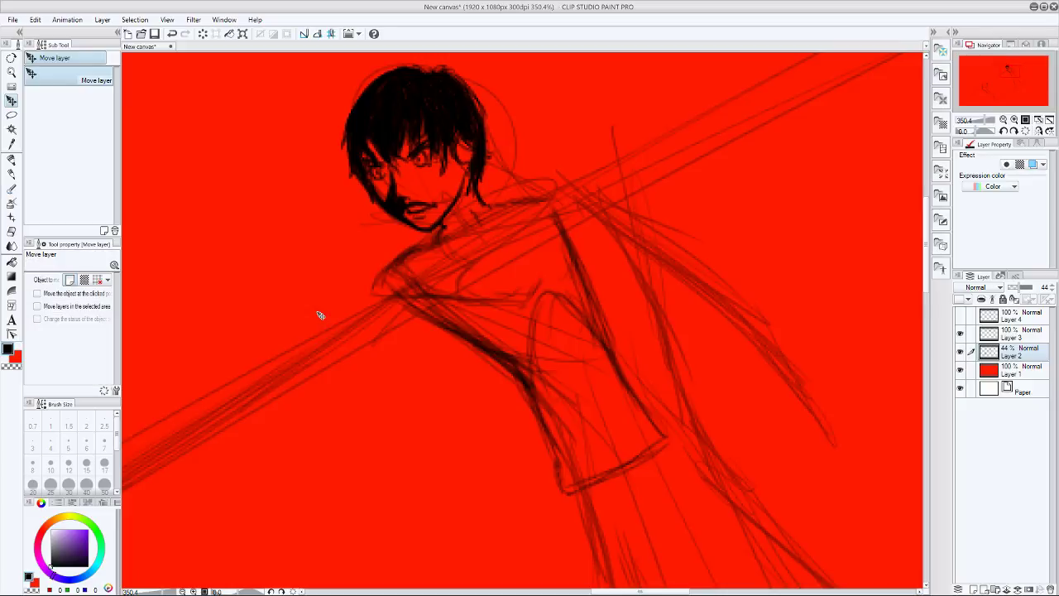
pyautogui.click(12, 72)
pyautogui.moveTo(579, 229); pyautogui.dragTo(537, 213)
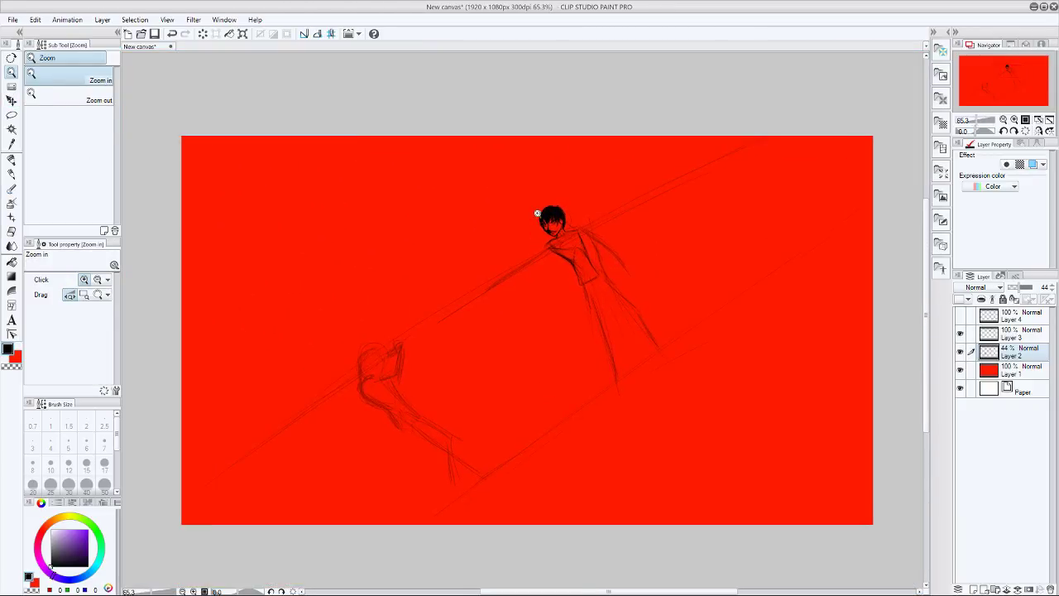
pyautogui.hotkey('ctrl', 't')
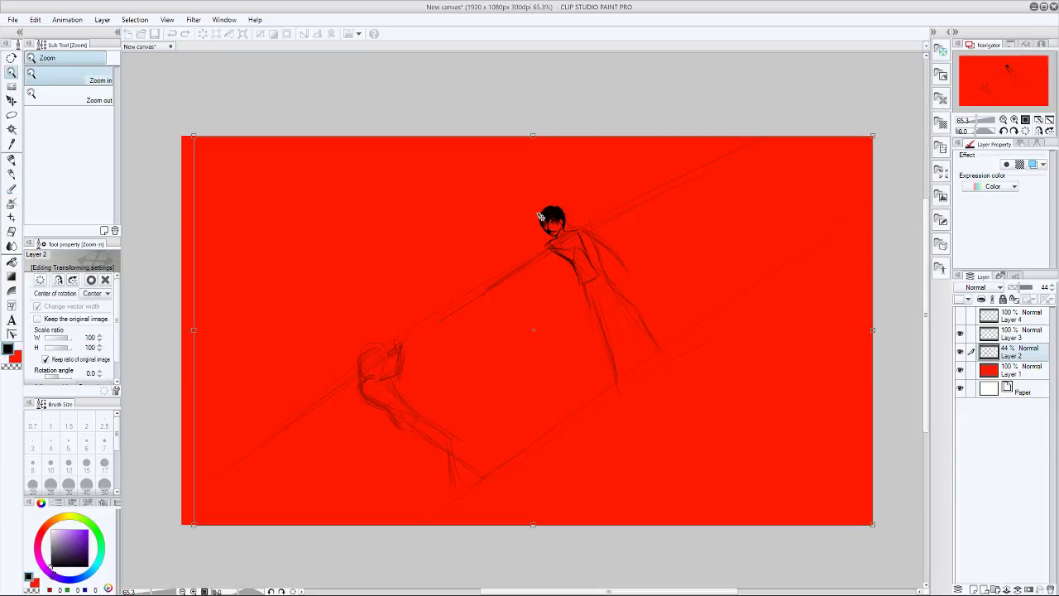
pyautogui.moveTo(879, 119); pyautogui.dragTo(887, 151)
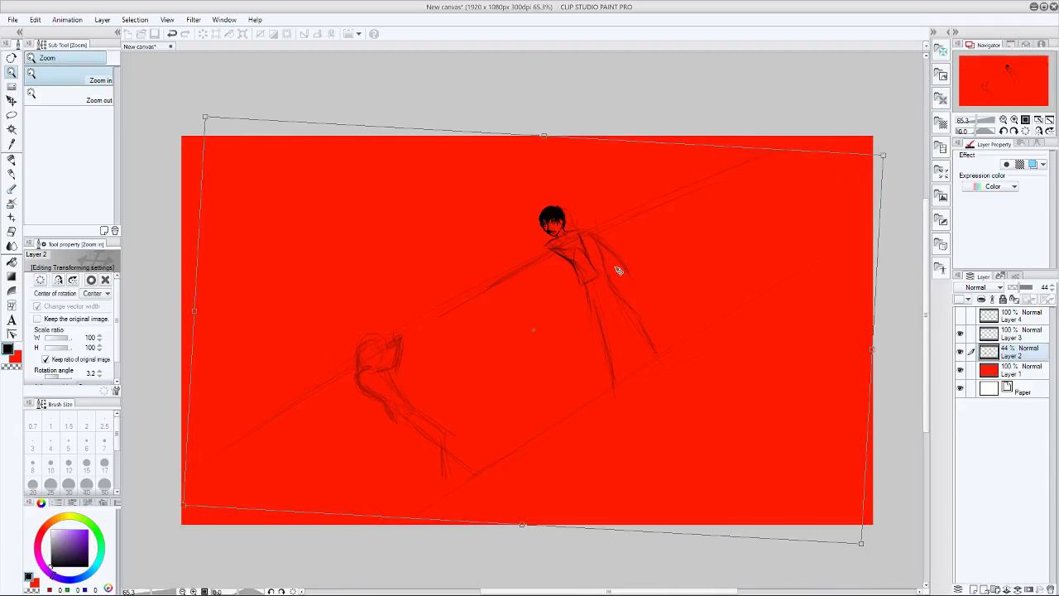
pyautogui.moveTo(618, 269); pyautogui.dragTo(606, 269)
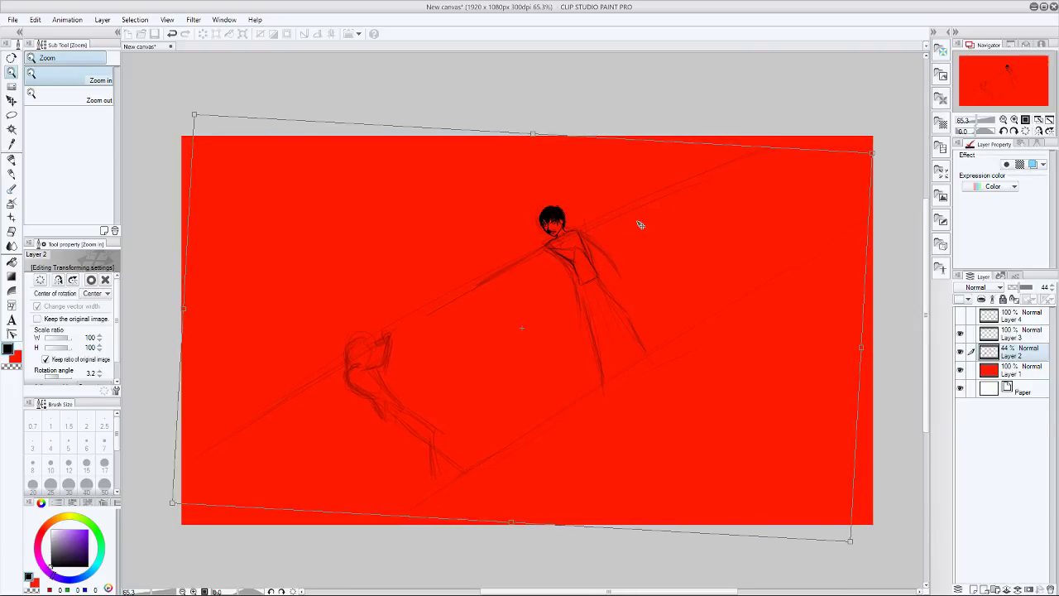
pyautogui.press('Return')
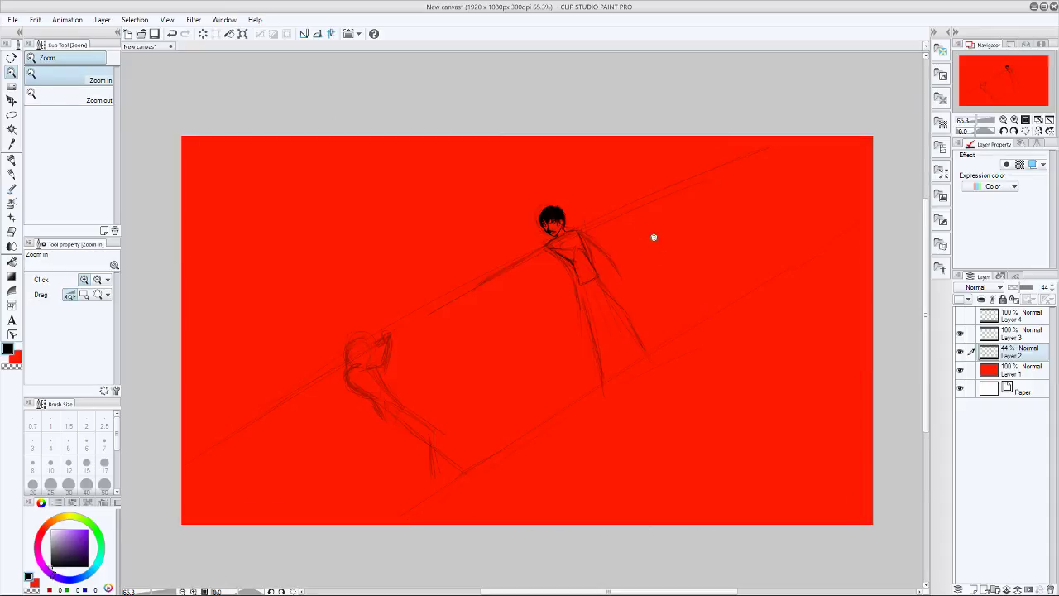
# - Return to the Darker pencil, undo the stray stroke on Layer 2, and make Layer 3 the active layer
pyautogui.moveTo(601, 253); pyautogui.dragTo(650, 240)
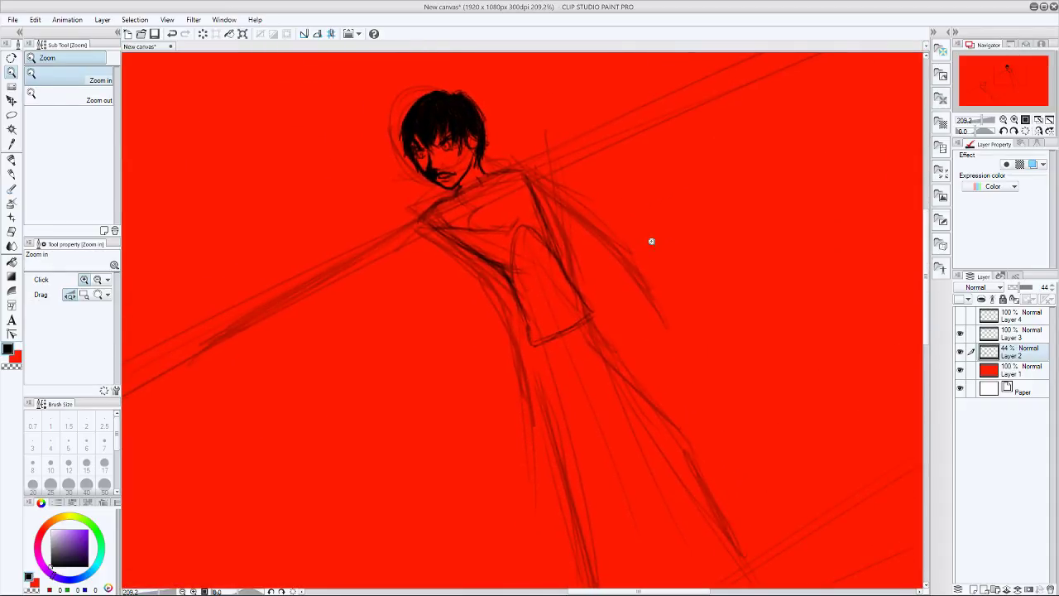
pyautogui.moveTo(926, 224); pyautogui.dragTo(924, 217)
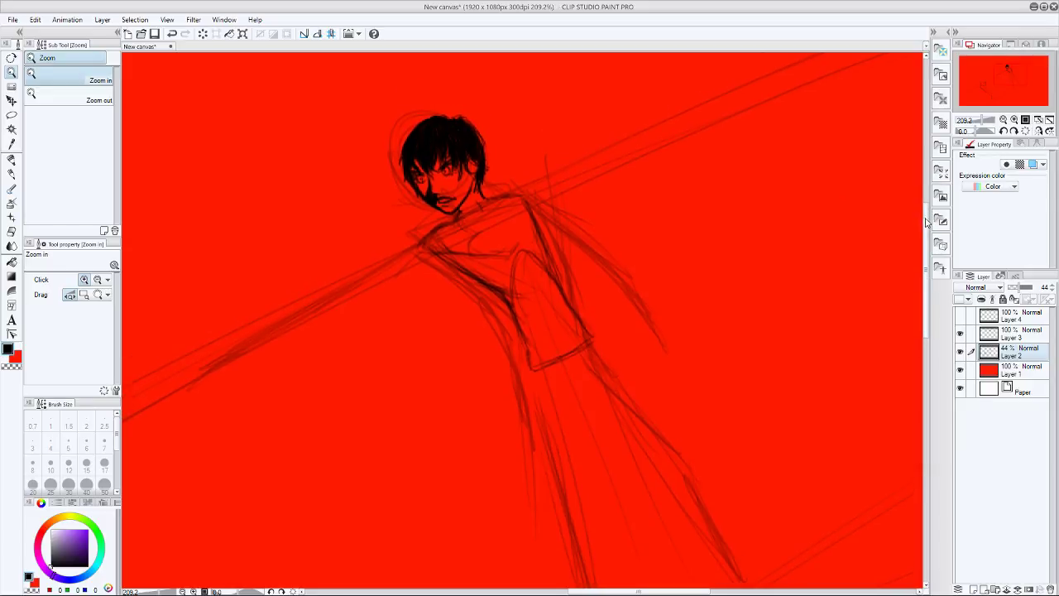
pyautogui.scroll(-5, 925, 242)
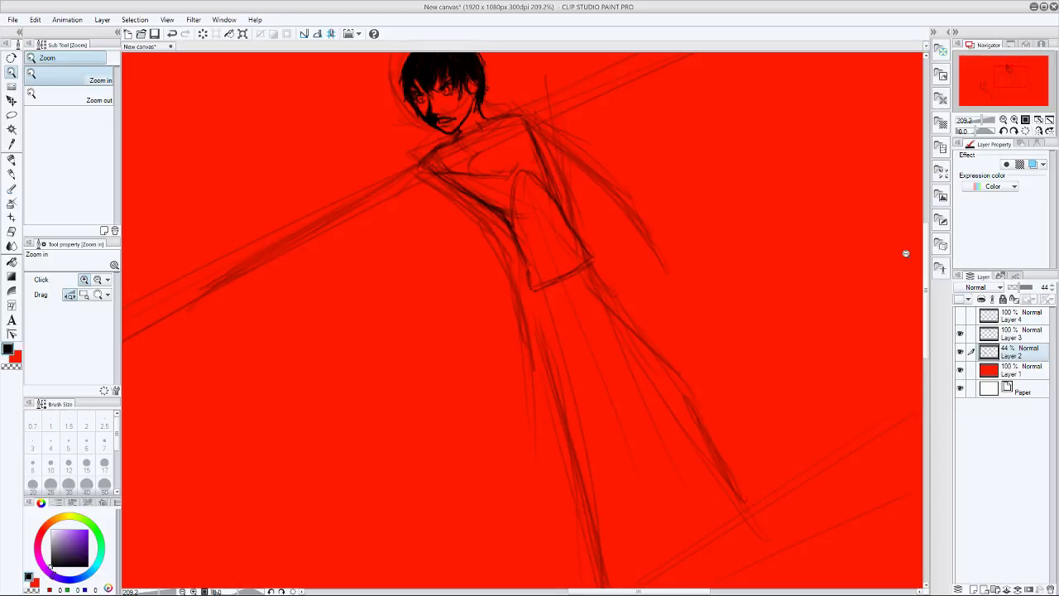
pyautogui.click(12, 174)
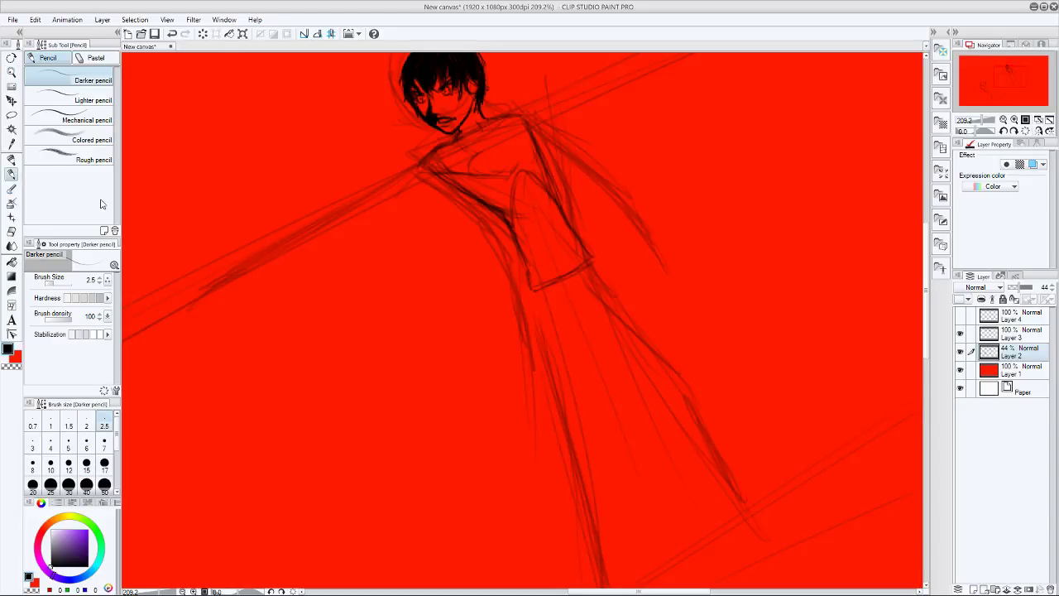
pyautogui.scroll(-3, 924, 295)
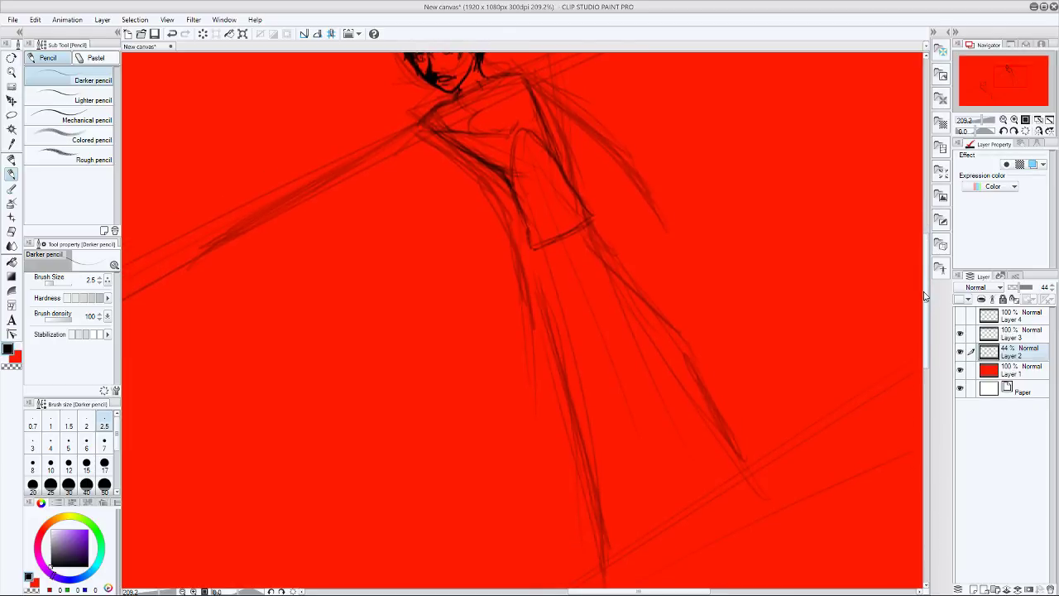
pyautogui.scroll(-1, 924, 295)
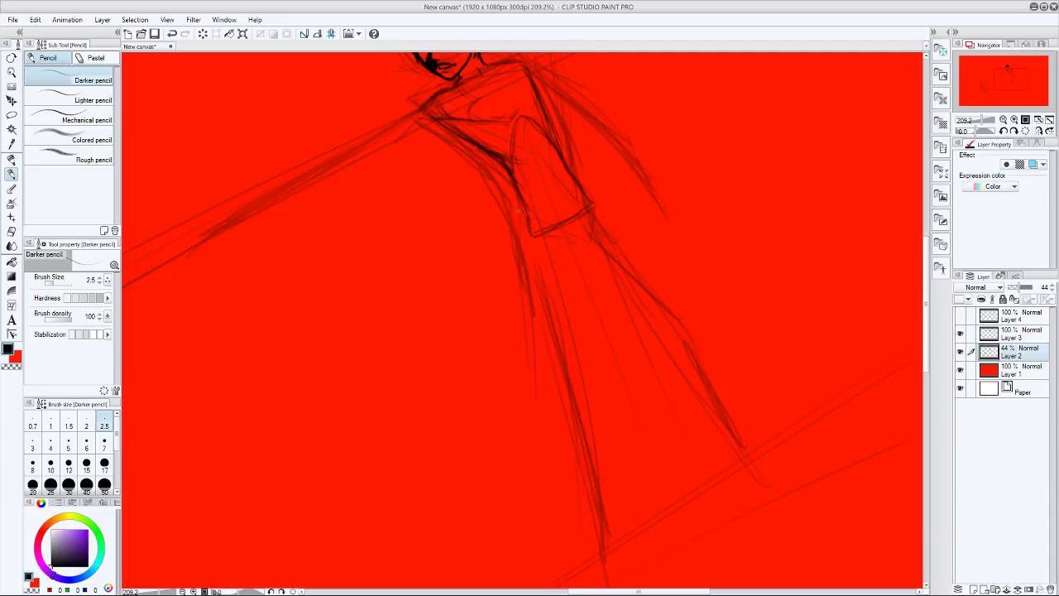
pyautogui.hotkey('ctrl', 'z')
pyautogui.click(1014, 335)
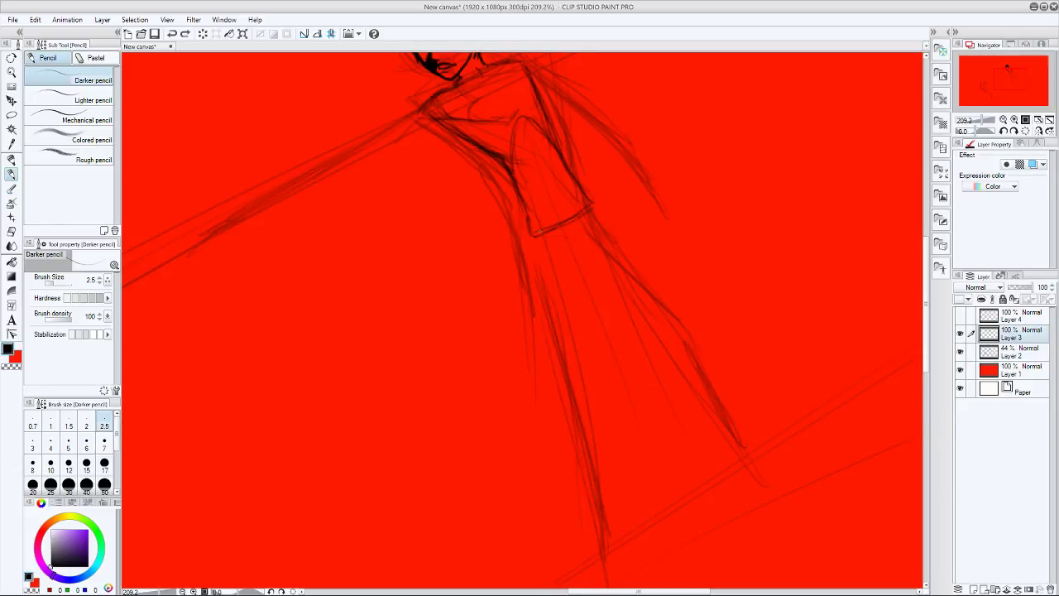
# - Sketch the pelvis below the waistline and rough in both sides of the back leg's thigh down to the knee
pyautogui.moveTo(534, 240)
pyautogui.mouseDown()
pyautogui.moveTo(569, 254)
pyautogui.moveTo(593, 222)
pyautogui.mouseUp()
pyautogui.moveTo(536, 240); pyautogui.dragTo(586, 249)
pyautogui.moveTo(596, 210)
pyautogui.mouseDown()
pyautogui.moveTo(662, 294)
pyautogui.moveTo(600, 212)
pyautogui.moveTo(663, 294)
pyautogui.moveTo(595, 205)
pyautogui.moveTo(671, 318)
pyautogui.mouseUp()
pyautogui.moveTo(604, 260)
pyautogui.mouseDown()
pyautogui.moveTo(631, 292)
pyautogui.moveTo(578, 246)
pyautogui.moveTo(638, 293)
pyautogui.moveTo(571, 244)
pyautogui.moveTo(659, 311)
pyautogui.moveTo(588, 261)
pyautogui.moveTo(655, 310)
pyautogui.moveTo(589, 266)
pyautogui.mouseUp()
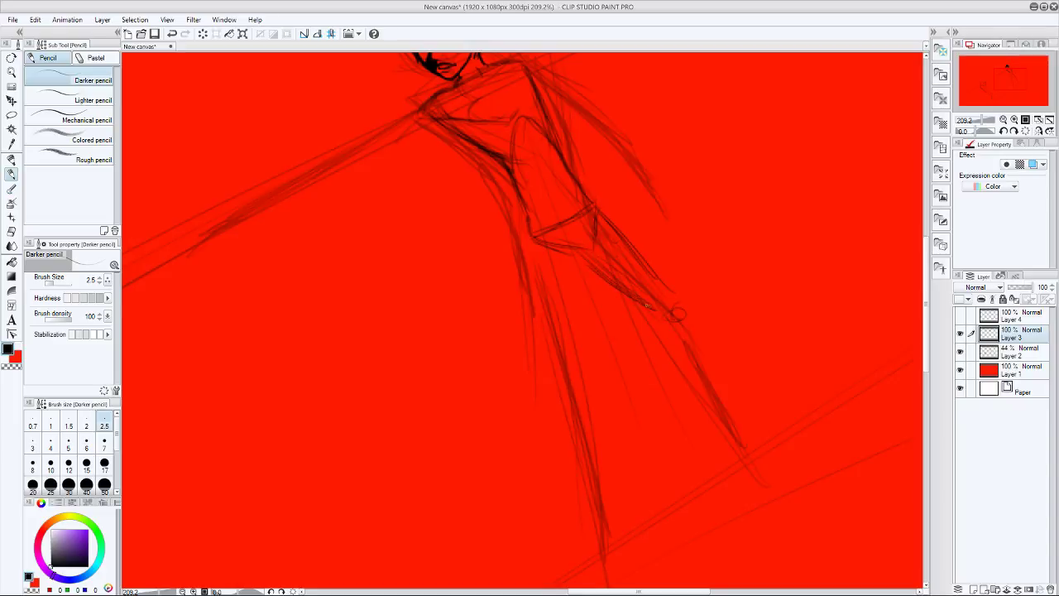
# - Strengthen the thigh's inner and outer contours with repeated strokes from the hip to the knee
pyautogui.moveTo(633, 299); pyautogui.dragTo(574, 243)
pyautogui.moveTo(653, 310)
pyautogui.mouseDown()
pyautogui.moveTo(687, 302)
pyautogui.moveTo(617, 230)
pyautogui.mouseUp()
pyautogui.moveTo(671, 287); pyautogui.dragTo(685, 298)
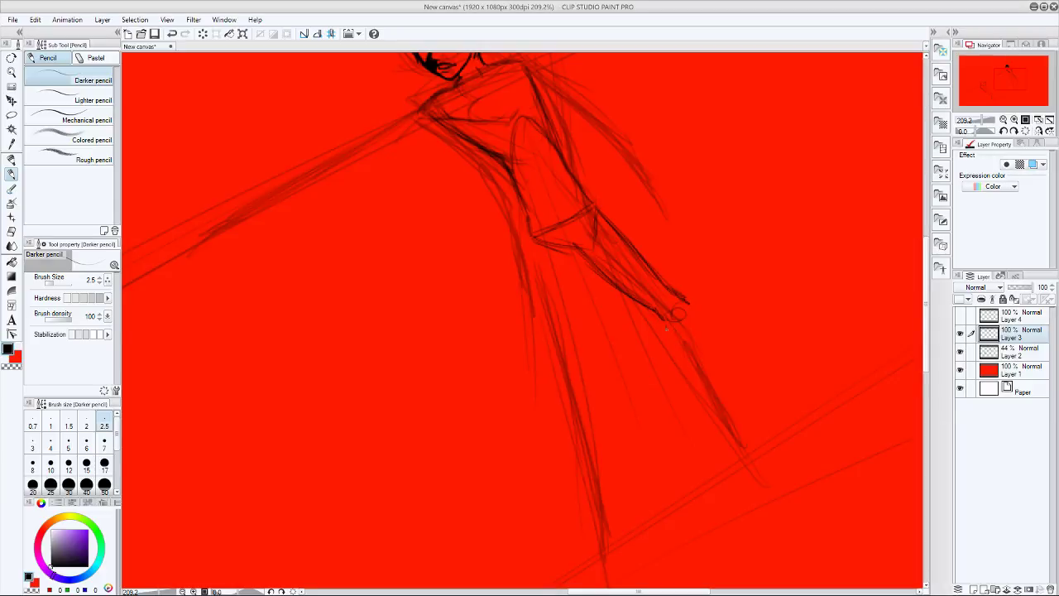
# - Draw both contours of the back leg's lower half from the knee toward the ankle, including the calf
pyautogui.moveTo(667, 328); pyautogui.dragTo(708, 410)
pyautogui.moveTo(691, 370)
pyautogui.mouseDown()
pyautogui.moveTo(720, 415)
pyautogui.moveTo(704, 340)
pyautogui.moveTo(741, 416)
pyautogui.mouseUp()
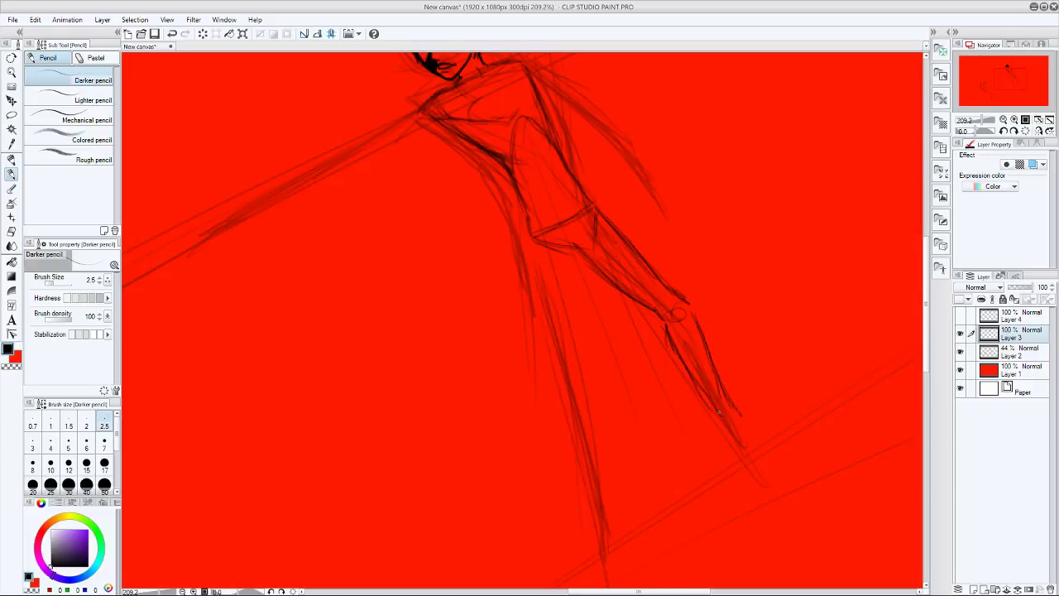
pyautogui.moveTo(696, 383); pyautogui.dragTo(719, 418)
pyautogui.moveTo(682, 354); pyautogui.dragTo(695, 377)
# - Darken the knee circle and leg contours, and draw the ankle and foot standing on the lower guideline
pyautogui.moveTo(650, 310)
pyautogui.mouseDown()
pyautogui.moveTo(688, 309)
pyautogui.moveTo(682, 320)
pyautogui.moveTo(686, 307)
pyautogui.moveTo(683, 320)
pyautogui.moveTo(671, 314)
pyautogui.moveTo(690, 313)
pyautogui.moveTo(681, 299)
pyautogui.moveTo(733, 405)
pyautogui.moveTo(764, 440)
pyautogui.moveTo(740, 458)
pyautogui.moveTo(767, 452)
pyautogui.moveTo(743, 468)
pyautogui.mouseUp()
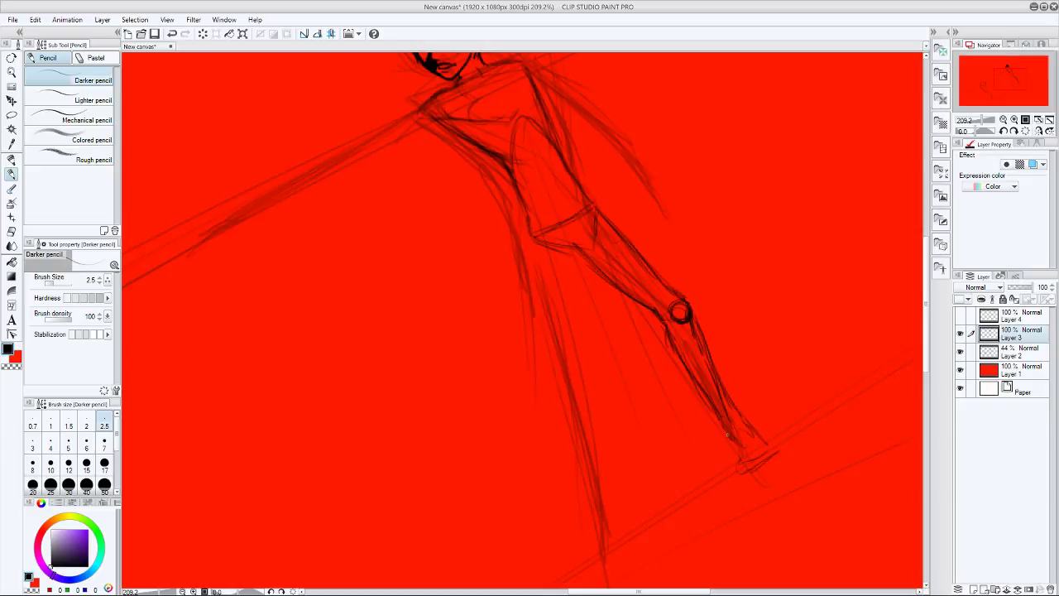
pyautogui.moveTo(730, 437)
pyautogui.mouseDown()
pyautogui.moveTo(726, 426)
pyautogui.moveTo(747, 423)
pyautogui.moveTo(734, 447)
pyautogui.moveTo(741, 471)
pyautogui.moveTo(781, 454)
pyautogui.moveTo(766, 440)
pyautogui.moveTo(777, 452)
pyautogui.moveTo(739, 463)
pyautogui.moveTo(771, 448)
pyautogui.moveTo(764, 474)
pyautogui.moveTo(780, 456)
pyautogui.moveTo(738, 452)
pyautogui.mouseUp()
pyautogui.moveTo(747, 475); pyautogui.dragTo(779, 449)
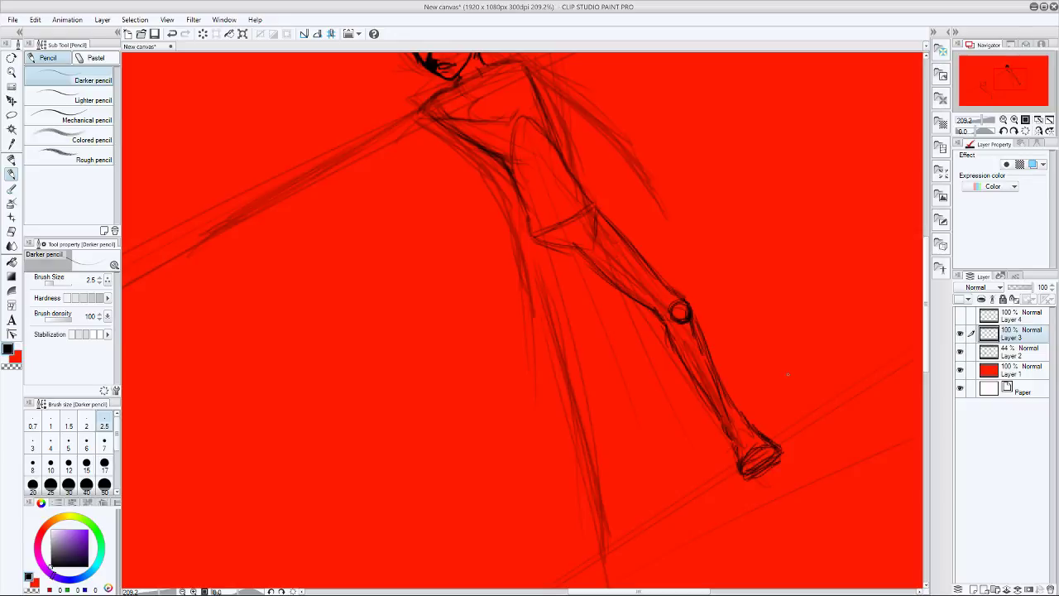
# - Rough in both contours of the front leg's thigh from the pelvis down toward the knee
pyautogui.moveTo(590, 246); pyautogui.dragTo(596, 294)
pyautogui.moveTo(534, 241); pyautogui.dragTo(579, 354)
pyautogui.moveTo(553, 291); pyautogui.dragTo(566, 329)
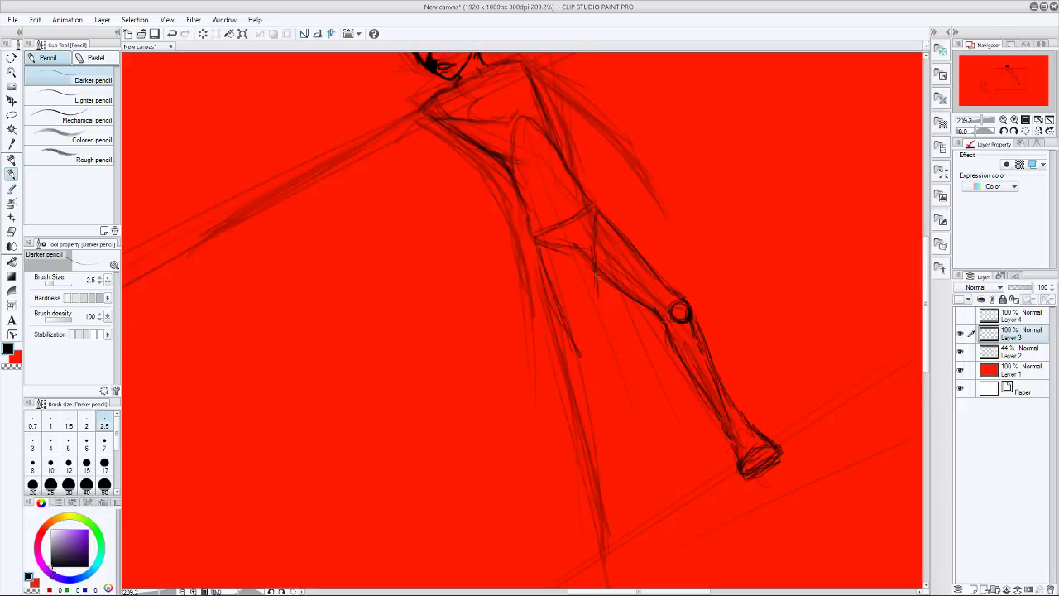
pyautogui.moveTo(594, 265); pyautogui.dragTo(601, 357)
pyautogui.moveTo(597, 304); pyautogui.dragTo(601, 363)
# - Fill out the front thigh with an elongated inner oval and a darker outer contour, ending in a knee circle
pyautogui.moveTo(546, 306); pyautogui.dragTo(584, 360)
pyautogui.moveTo(538, 263); pyautogui.dragTo(566, 329)
pyautogui.moveTo(541, 241); pyautogui.dragTo(561, 354)
pyautogui.moveTo(519, 190); pyautogui.dragTo(541, 248)
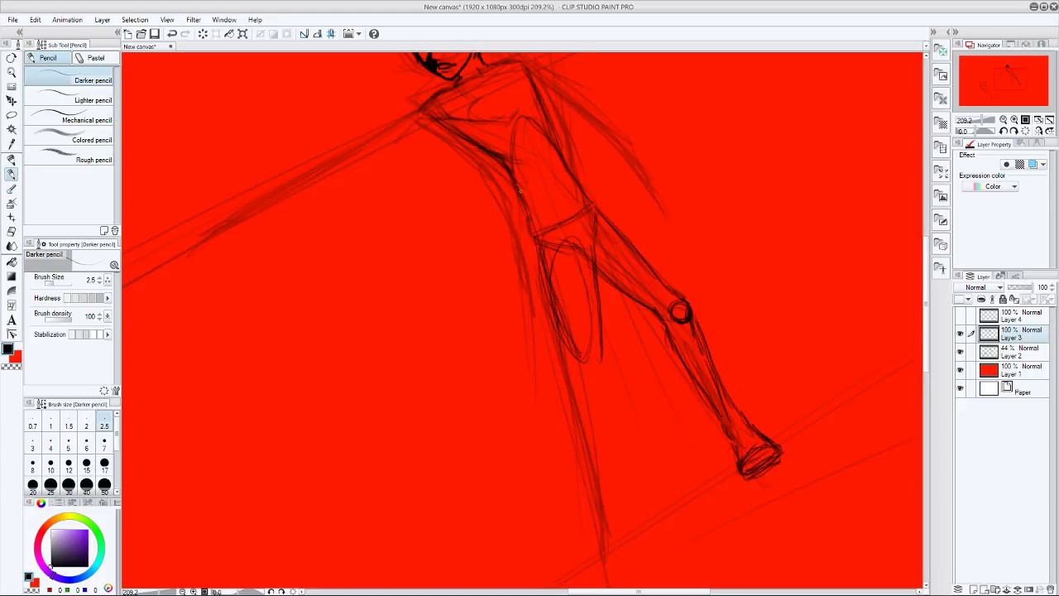
pyautogui.moveTo(526, 210)
pyautogui.mouseDown()
pyautogui.moveTo(544, 261)
pyautogui.moveTo(514, 182)
pyautogui.moveTo(563, 345)
pyautogui.moveTo(556, 320)
pyautogui.moveTo(589, 382)
pyautogui.mouseUp()
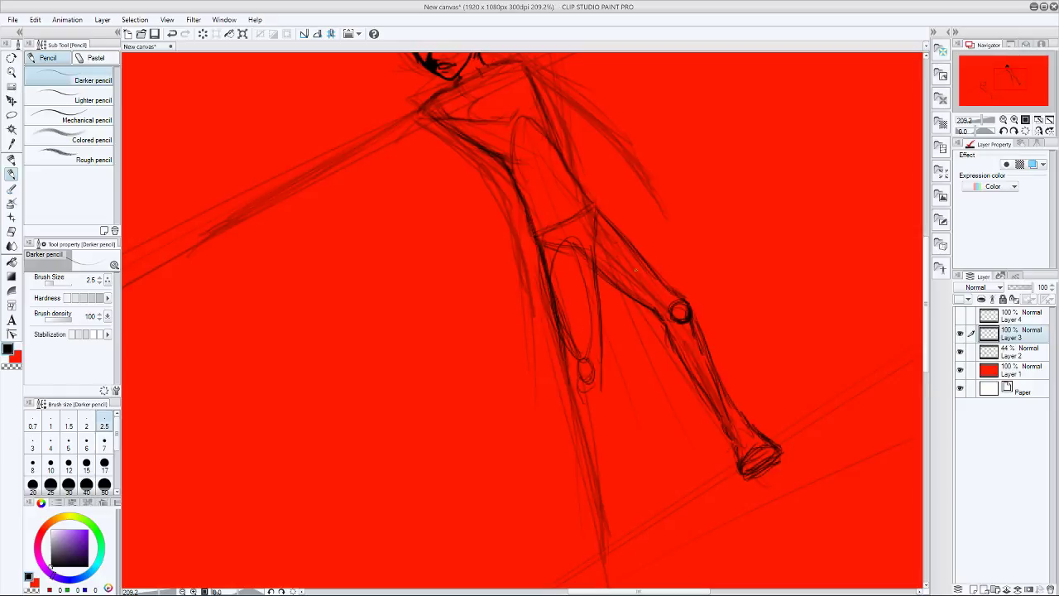
# - Draw a diagonal guideline through both knees, extending past the back knee
pyautogui.moveTo(670, 318); pyautogui.dragTo(602, 359)
pyautogui.moveTo(645, 333); pyautogui.dragTo(581, 376)
pyautogui.moveTo(688, 300); pyautogui.dragTo(731, 272)
# - Draw both contours of the front leg's lower half from the knee to the ankle with repeated strokes
pyautogui.moveTo(600, 368); pyautogui.dragTo(601, 466)
pyautogui.moveTo(592, 400); pyautogui.dragTo(609, 523)
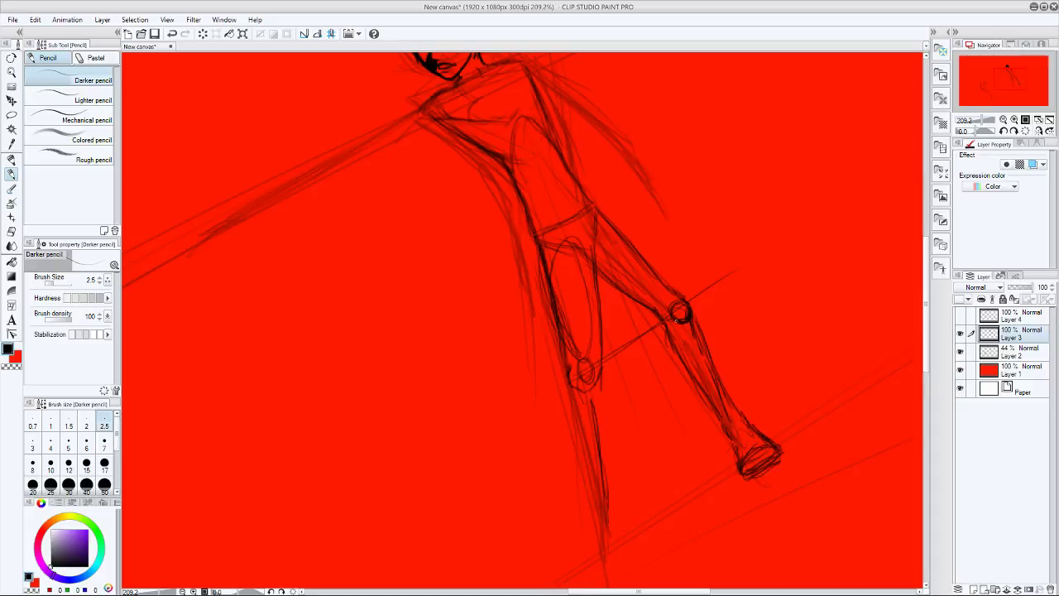
pyautogui.moveTo(926, 254); pyautogui.dragTo(926, 273)
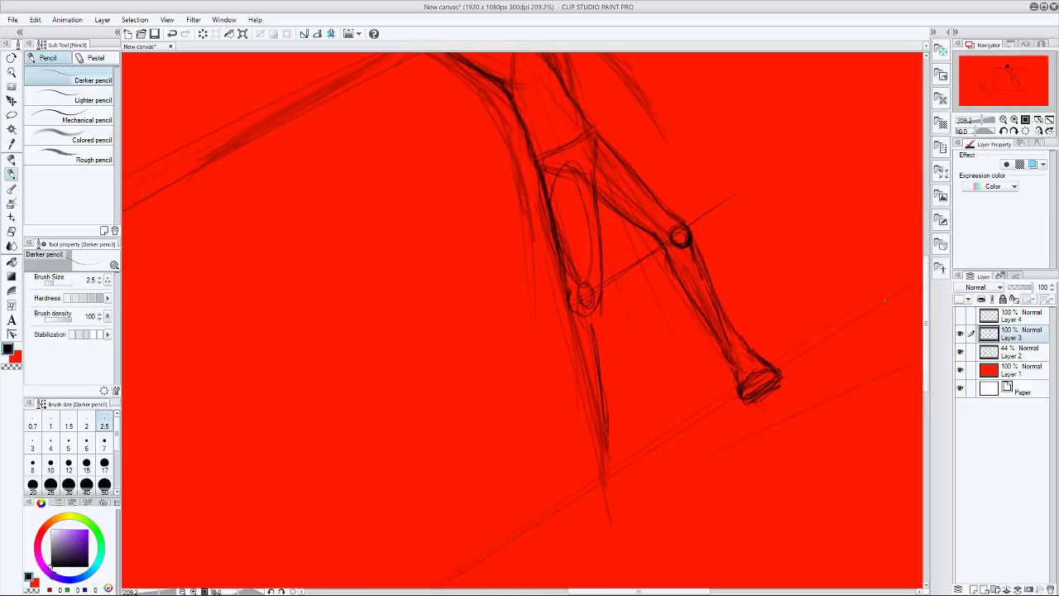
pyautogui.moveTo(571, 310); pyautogui.dragTo(592, 413)
pyautogui.moveTo(571, 347); pyautogui.dragTo(600, 437)
pyautogui.moveTo(576, 358); pyautogui.dragTo(600, 437)
pyautogui.moveTo(586, 402); pyautogui.dragTo(592, 421)
pyautogui.moveTo(603, 316); pyautogui.dragTo(609, 438)
pyautogui.moveTo(602, 341)
pyautogui.mouseDown()
pyautogui.moveTo(599, 470)
pyautogui.moveTo(606, 489)
pyautogui.moveTo(601, 475)
pyautogui.moveTo(644, 468)
pyautogui.mouseUp()
# - Draw a slanted ground line beneath the front leg and sketch the ankle and foot resting on it
pyautogui.moveTo(586, 496)
pyautogui.mouseDown()
pyautogui.moveTo(710, 429)
pyautogui.moveTo(666, 457)
pyautogui.moveTo(705, 437)
pyautogui.mouseUp()
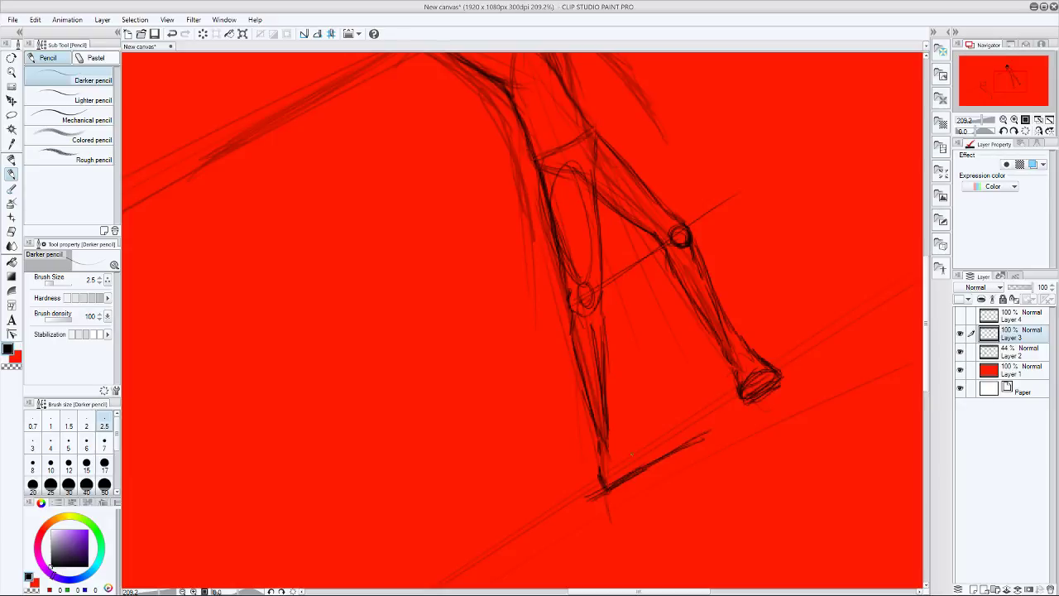
pyautogui.moveTo(598, 464)
pyautogui.mouseDown()
pyautogui.moveTo(588, 409)
pyautogui.moveTo(623, 450)
pyautogui.moveTo(607, 382)
pyautogui.mouseUp()
pyautogui.moveTo(614, 423); pyautogui.dragTo(650, 466)
pyautogui.moveTo(625, 456)
pyautogui.mouseDown()
pyautogui.moveTo(618, 473)
pyautogui.moveTo(631, 464)
pyautogui.moveTo(606, 475)
pyautogui.moveTo(617, 438)
pyautogui.mouseUp()
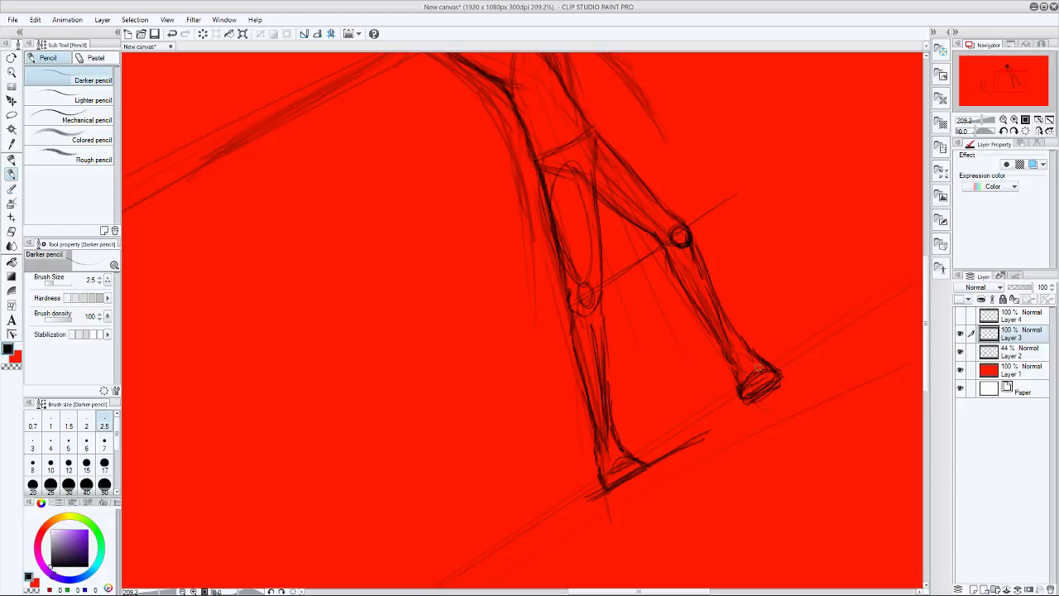
# - Erase the back leg from the knee down, and redraw the thigh's underside and the knee circle
pyautogui.moveTo(746, 395)
pyautogui.mouseDown()
pyautogui.moveTo(727, 345)
pyautogui.moveTo(761, 406)
pyautogui.moveTo(733, 370)
pyautogui.moveTo(687, 248)
pyautogui.moveTo(695, 264)
pyautogui.moveTo(659, 253)
pyautogui.moveTo(711, 214)
pyautogui.mouseUp()
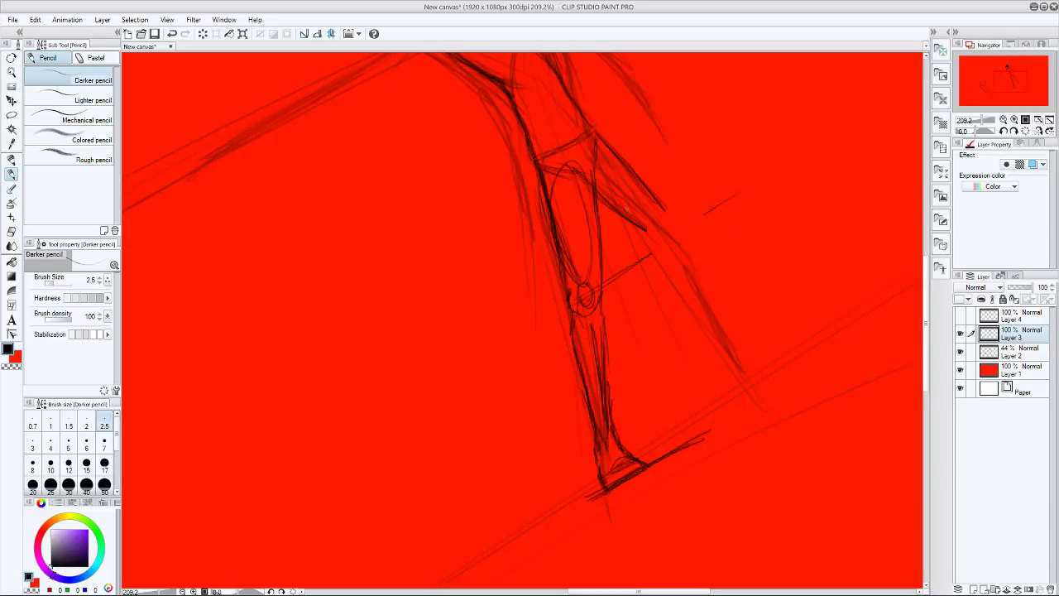
pyautogui.moveTo(614, 210); pyautogui.dragTo(660, 243)
pyautogui.moveTo(597, 190)
pyautogui.mouseDown()
pyautogui.moveTo(658, 242)
pyautogui.moveTo(610, 207)
pyautogui.moveTo(673, 218)
pyautogui.moveTo(674, 242)
pyautogui.moveTo(686, 230)
pyautogui.moveTo(664, 252)
pyautogui.mouseUp()
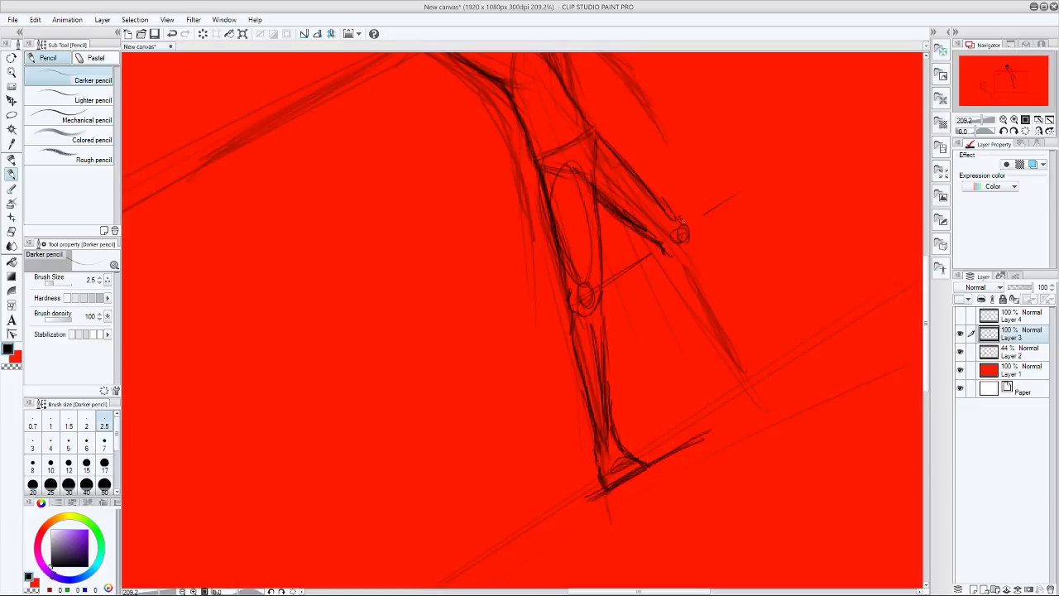
# - Try a new version of the back leg's knee contour and curved calf down toward the ankle
pyautogui.moveTo(679, 216); pyautogui.dragTo(690, 228)
pyautogui.moveTo(649, 189)
pyautogui.mouseDown()
pyautogui.moveTo(695, 231)
pyautogui.moveTo(695, 249)
pyautogui.moveTo(680, 253)
pyautogui.moveTo(719, 307)
pyautogui.mouseUp()
pyautogui.moveTo(700, 253)
pyautogui.mouseDown()
pyautogui.moveTo(718, 270)
pyautogui.moveTo(740, 339)
pyautogui.mouseUp()
pyautogui.moveTo(715, 260)
pyautogui.mouseDown()
pyautogui.moveTo(721, 280)
pyautogui.moveTo(670, 291)
pyautogui.moveTo(675, 283)
pyautogui.moveTo(746, 362)
pyautogui.mouseUp()
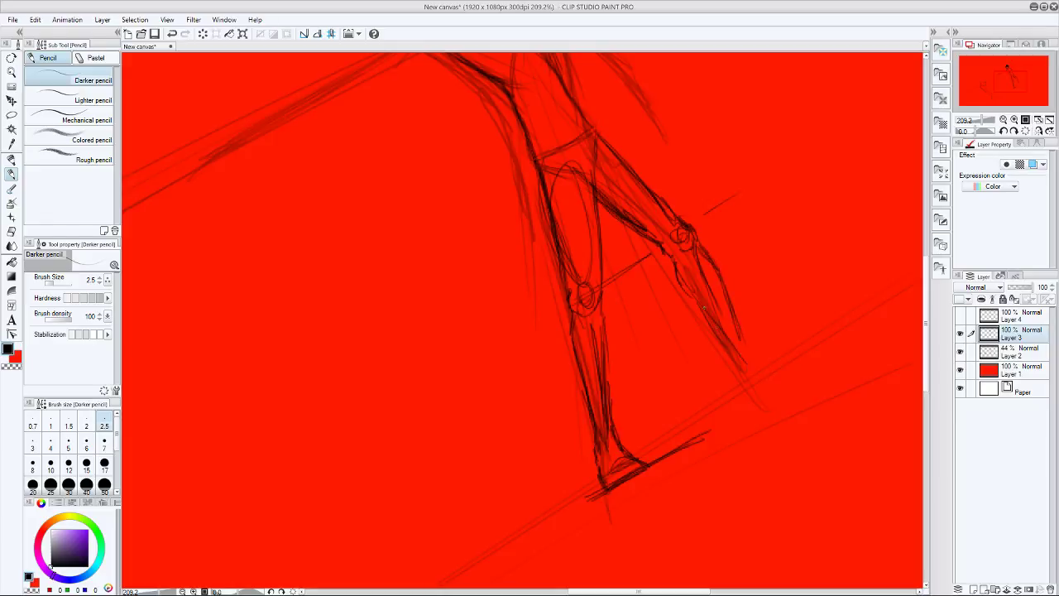
pyautogui.moveTo(683, 281)
pyautogui.mouseDown()
pyautogui.moveTo(744, 362)
pyautogui.moveTo(683, 277)
pyautogui.mouseUp()
pyautogui.moveTo(661, 246); pyautogui.dragTo(712, 328)
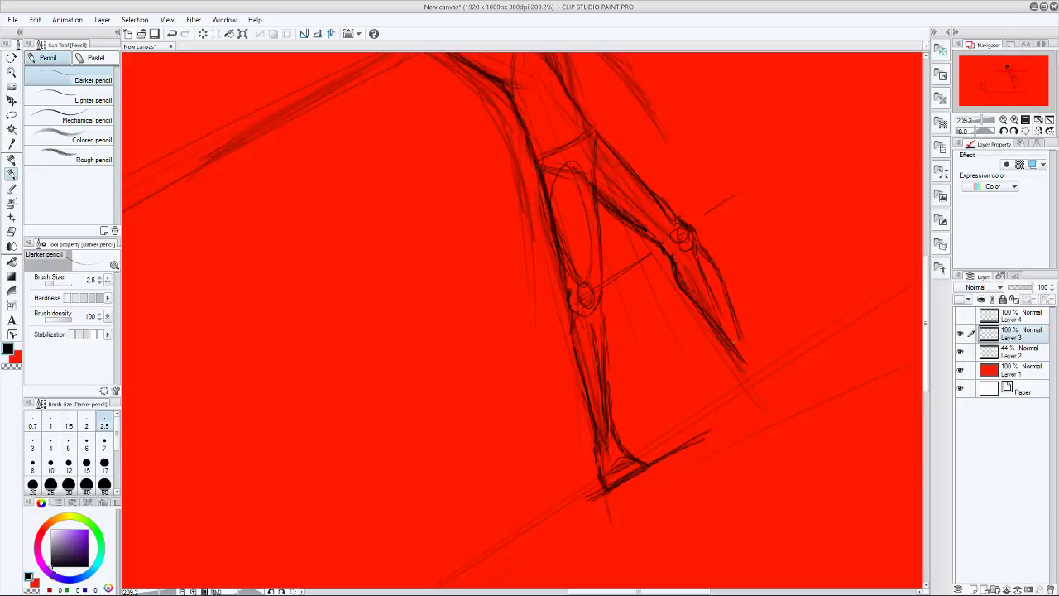
# - Try extending the back leg's shin into an ankle and a foot reaching below the guideline
pyautogui.moveTo(706, 260)
pyautogui.mouseDown()
pyautogui.moveTo(759, 366)
pyautogui.moveTo(734, 376)
pyautogui.mouseUp()
pyautogui.moveTo(722, 334)
pyautogui.mouseDown()
pyautogui.moveTo(753, 412)
pyautogui.moveTo(791, 395)
pyautogui.mouseUp()
pyautogui.moveTo(749, 351); pyautogui.dragTo(766, 369)
pyautogui.moveTo(779, 382); pyautogui.dragTo(792, 392)
pyautogui.moveTo(753, 354)
pyautogui.mouseDown()
pyautogui.moveTo(779, 379)
pyautogui.moveTo(774, 403)
pyautogui.moveTo(754, 413)
pyautogui.mouseUp()
pyautogui.moveTo(791, 393)
pyautogui.mouseDown()
pyautogui.moveTo(753, 403)
pyautogui.moveTo(792, 387)
pyautogui.mouseUp()
pyautogui.moveTo(735, 365)
pyautogui.mouseDown()
pyautogui.moveTo(744, 381)
pyautogui.moveTo(766, 364)
pyautogui.mouseUp()
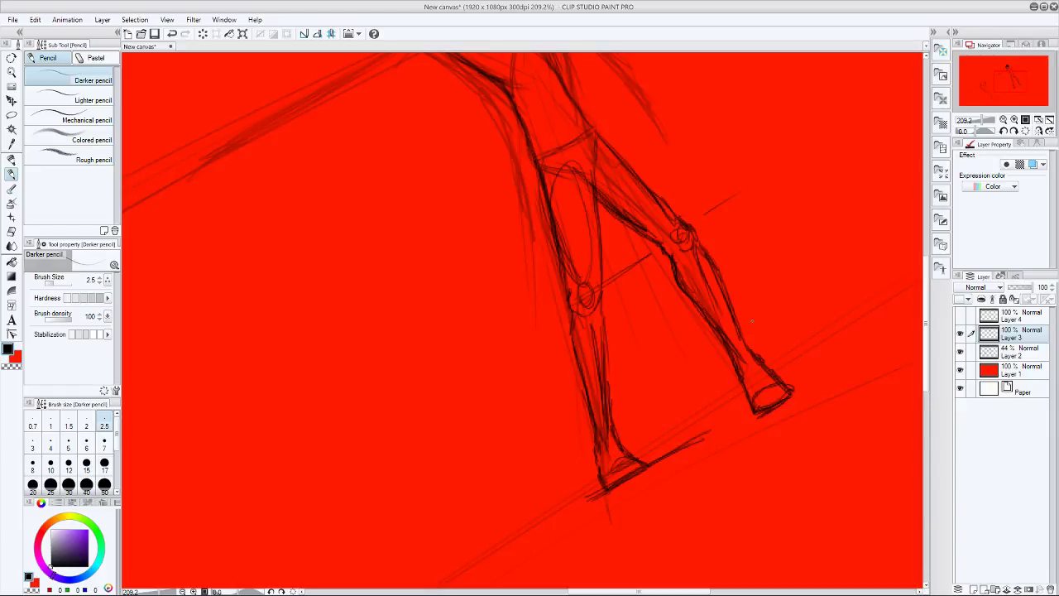
# - Undo the new foot, calf and knee strokes of the back leg
pyautogui.hotkey('ctrl', 'z')
pyautogui.hotkey('ctrl', 'z')
pyautogui.hotkey('ctrl', 'z')
pyautogui.hotkey('ctrl', 'z')
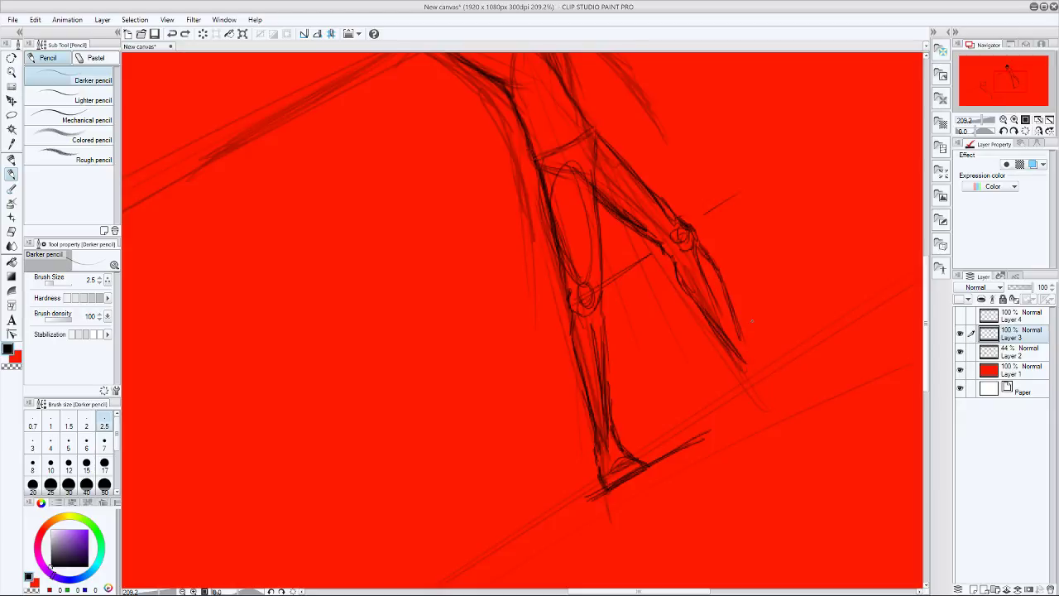
pyautogui.hotkey('ctrl', 'z')
pyautogui.hotkey('ctrl', 'z')
pyautogui.hotkey('ctrl', 'z')
pyautogui.hotkey('ctrl', 'z')
pyautogui.hotkey('ctrl', 'z')
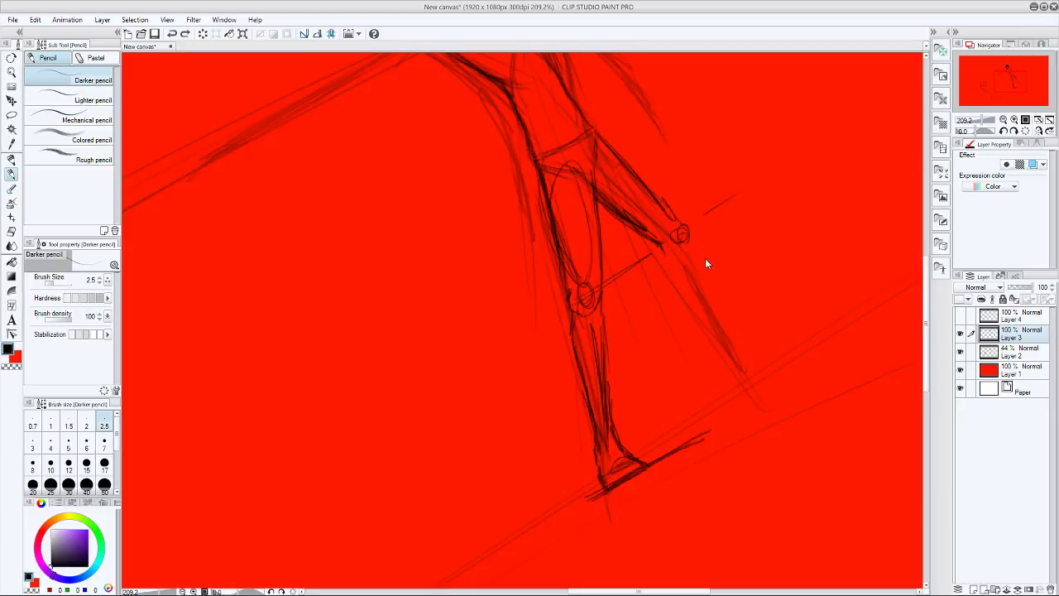
# - Redraw the back leg's shin and calf from the knee circle down, ending in a foot on the lower guideline
pyautogui.moveTo(688, 226)
pyautogui.mouseDown()
pyautogui.moveTo(696, 278)
pyautogui.moveTo(723, 326)
pyautogui.mouseUp()
pyautogui.moveTo(694, 270); pyautogui.dragTo(730, 344)
pyautogui.moveTo(695, 241); pyautogui.dragTo(728, 331)
pyautogui.moveTo(703, 258); pyautogui.dragTo(724, 321)
pyautogui.moveTo(665, 254)
pyautogui.mouseDown()
pyautogui.moveTo(671, 284)
pyautogui.moveTo(720, 339)
pyautogui.mouseUp()
pyautogui.moveTo(673, 282); pyautogui.dragTo(717, 345)
pyautogui.moveTo(692, 309)
pyautogui.mouseDown()
pyautogui.moveTo(728, 372)
pyautogui.moveTo(744, 353)
pyautogui.moveTo(737, 392)
pyautogui.moveTo(787, 366)
pyautogui.moveTo(746, 359)
pyautogui.moveTo(750, 396)
pyautogui.moveTo(768, 372)
pyautogui.moveTo(784, 376)
pyautogui.moveTo(736, 396)
pyautogui.mouseUp()
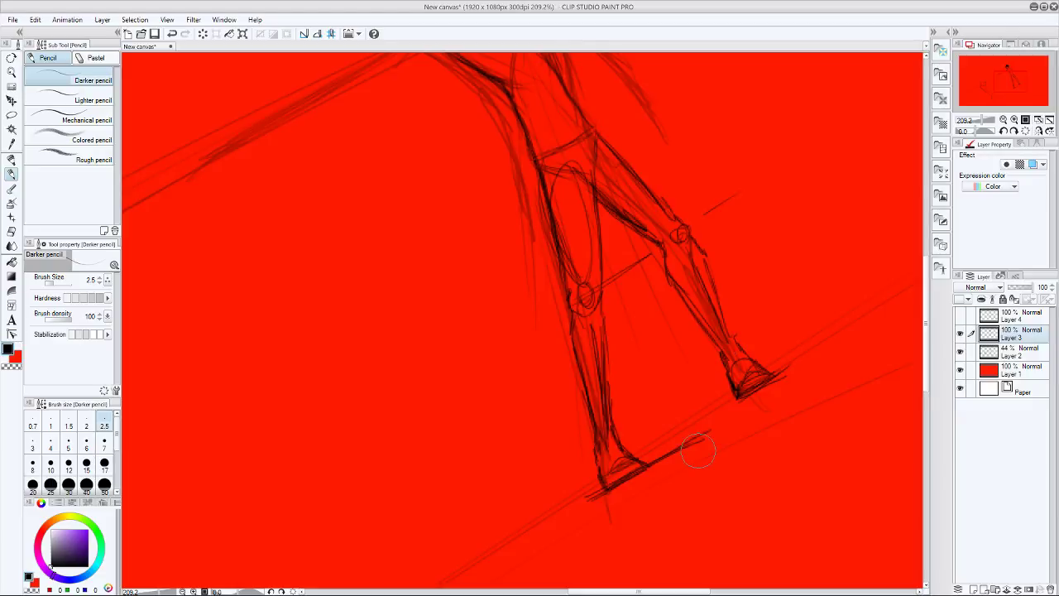
# - Lasso the front lower leg, mesh-transform it so the foot meets the lower guideline, and clear the selection
pyautogui.press('m')
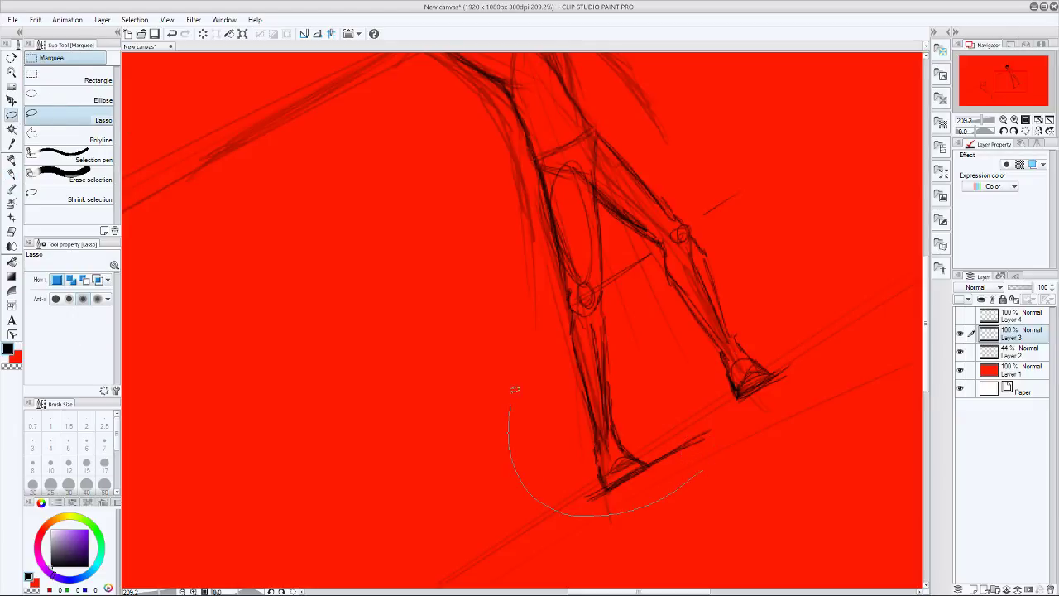
pyautogui.moveTo(714, 382); pyautogui.dragTo(705, 465)
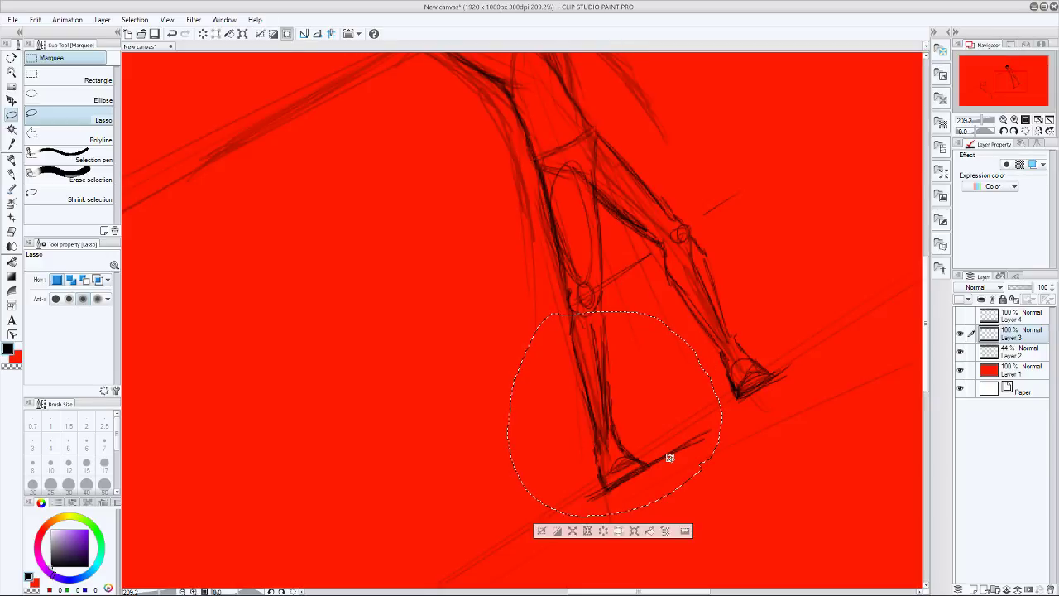
pyautogui.hotkey('ctrl', 't')
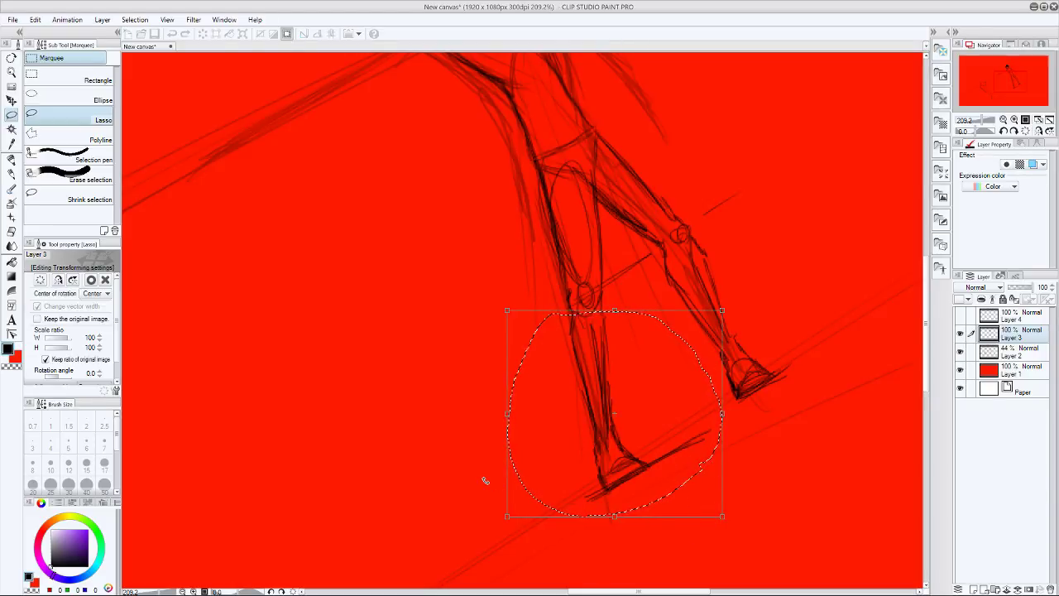
pyautogui.press('Return')
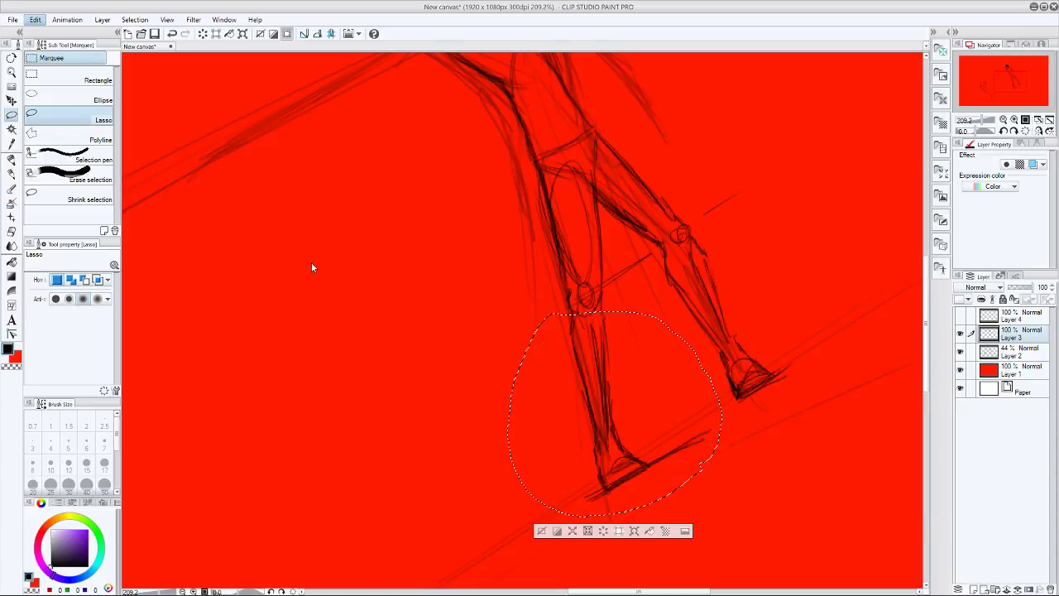
pyautogui.click(301, 309)
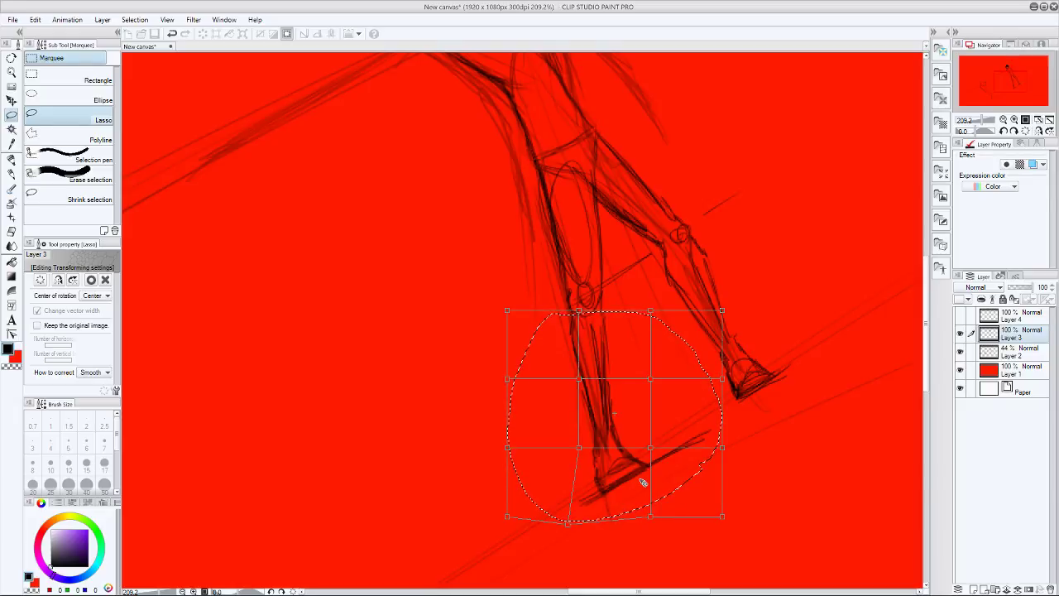
pyautogui.hotkey('ctrl', 'z')
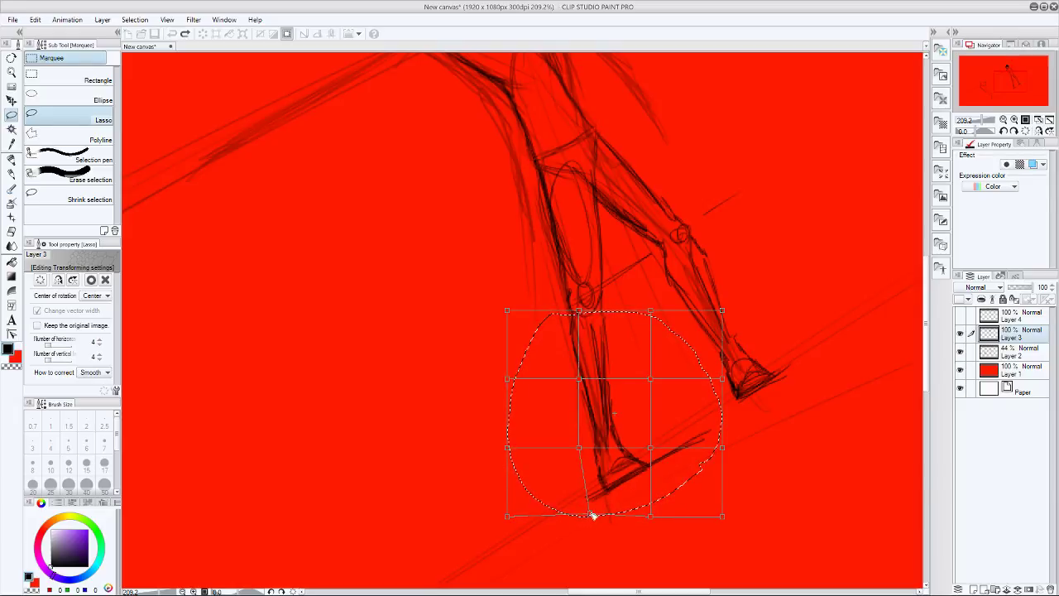
pyautogui.moveTo(650, 515); pyautogui.dragTo(641, 513)
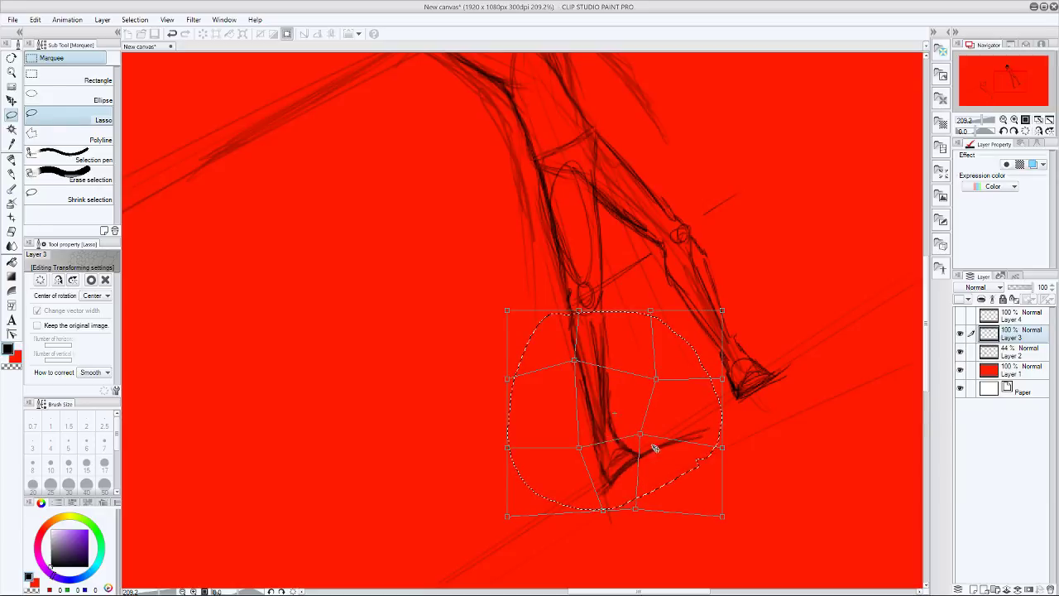
pyautogui.moveTo(721, 516); pyautogui.dragTo(720, 497)
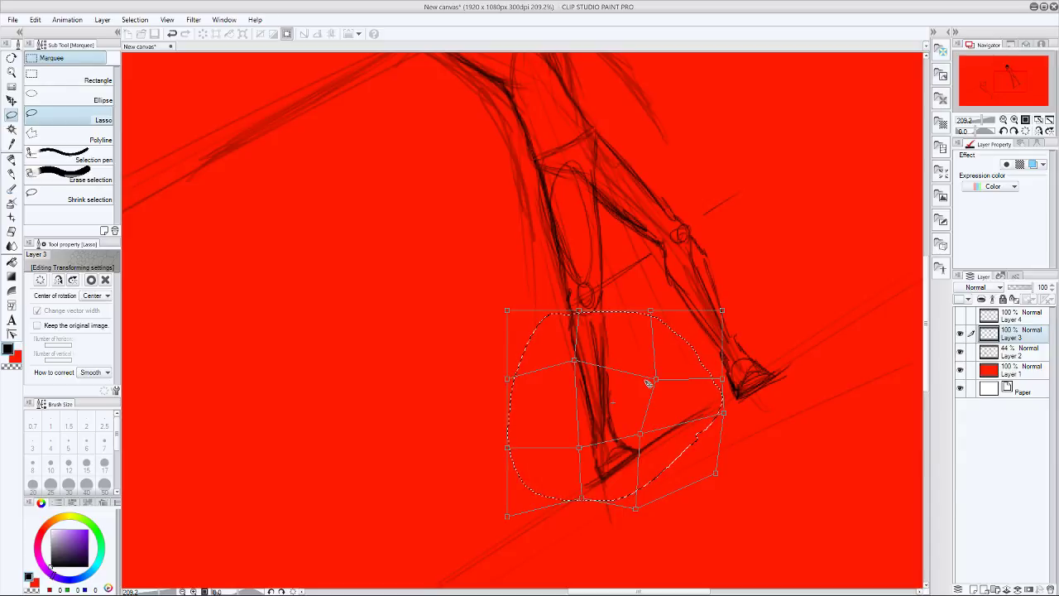
pyautogui.press('Return')
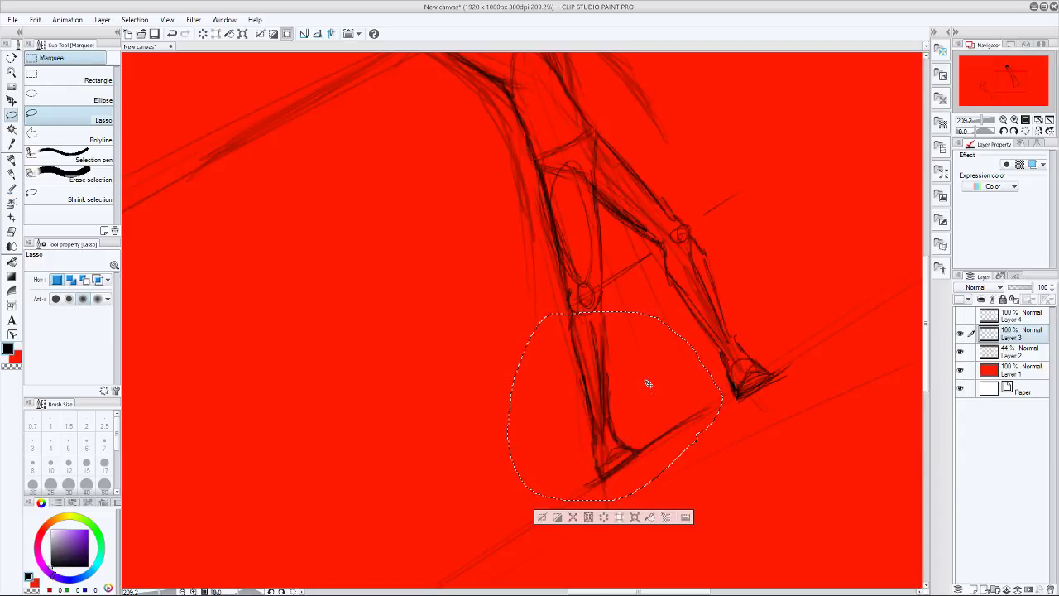
pyautogui.hotkey('ctrl', 'd')
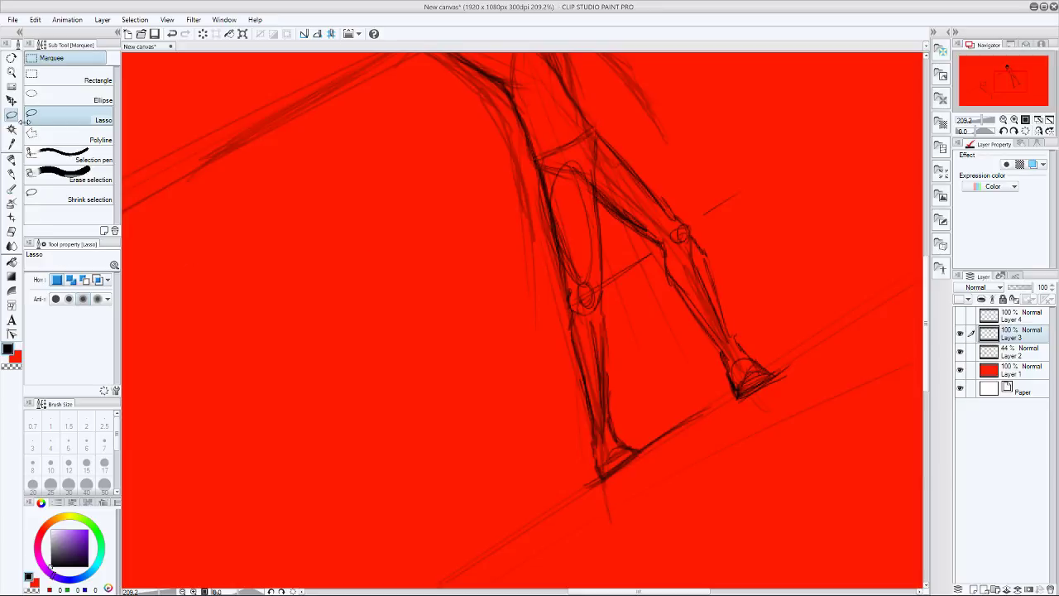
# - Darken the front leg's calf, shin and ankle contours with the Darker pencil
pyautogui.click(12, 174)
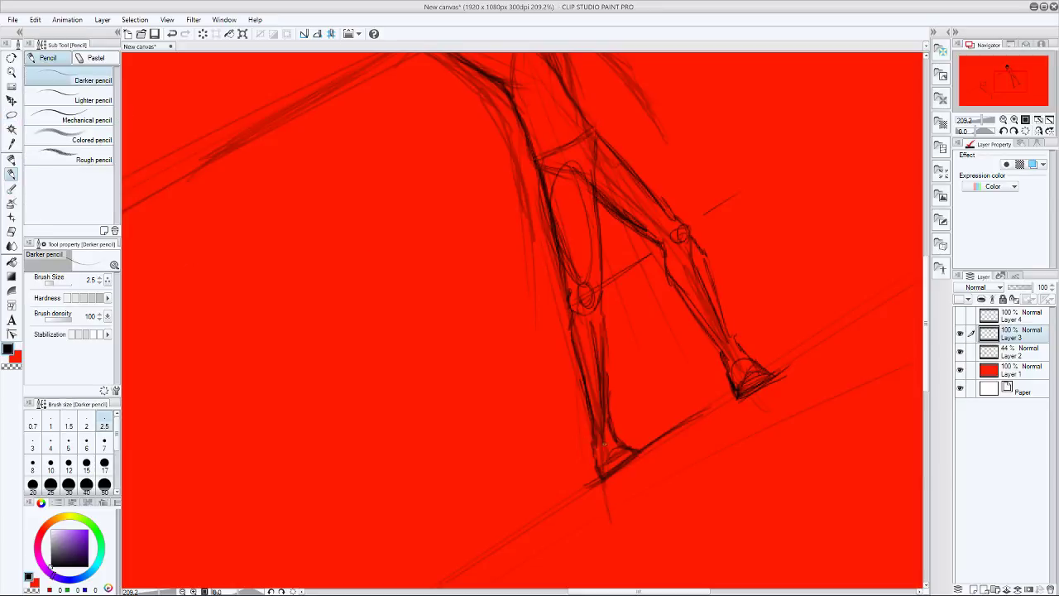
pyautogui.moveTo(588, 385)
pyautogui.mouseDown()
pyautogui.moveTo(574, 338)
pyautogui.moveTo(596, 417)
pyautogui.moveTo(572, 321)
pyautogui.moveTo(579, 361)
pyautogui.mouseUp()
pyautogui.moveTo(604, 307); pyautogui.dragTo(601, 402)
pyautogui.moveTo(604, 356)
pyautogui.mouseDown()
pyautogui.moveTo(609, 420)
pyautogui.moveTo(592, 438)
pyautogui.mouseUp()
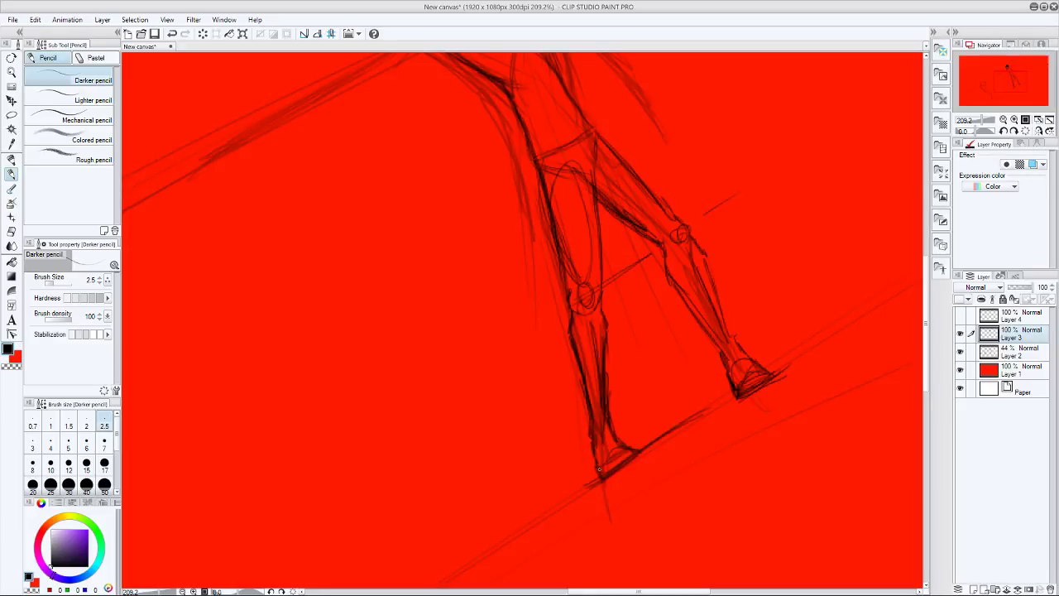
pyautogui.moveTo(617, 432); pyautogui.dragTo(625, 445)
# - Lasso the pelvis and both legs, shift them slightly up and left to shorten the torso, and deselect
pyautogui.moveTo(925, 293); pyautogui.dragTo(940, 268)
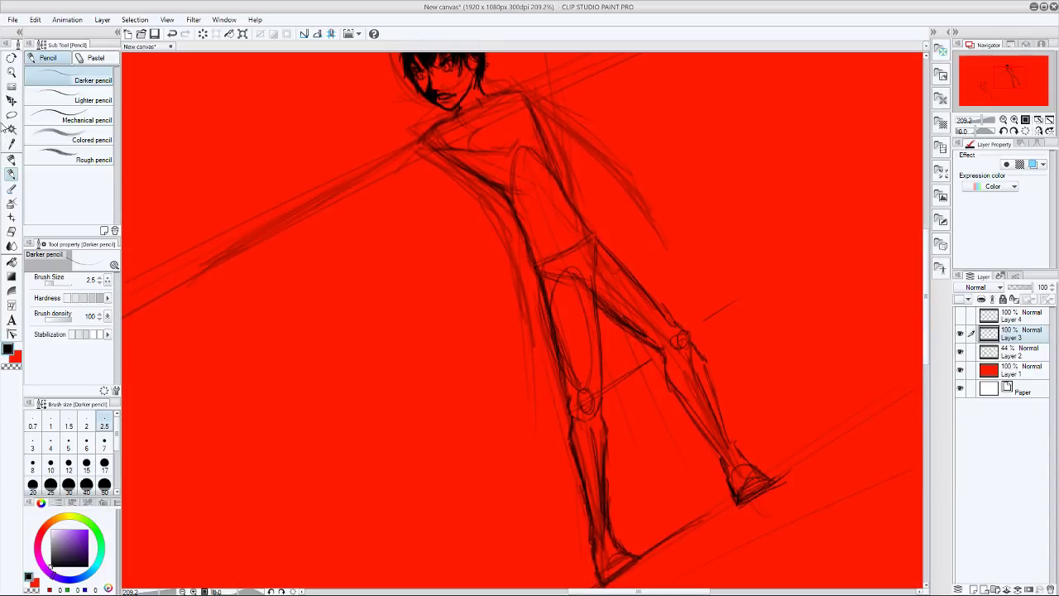
pyautogui.click(11, 114)
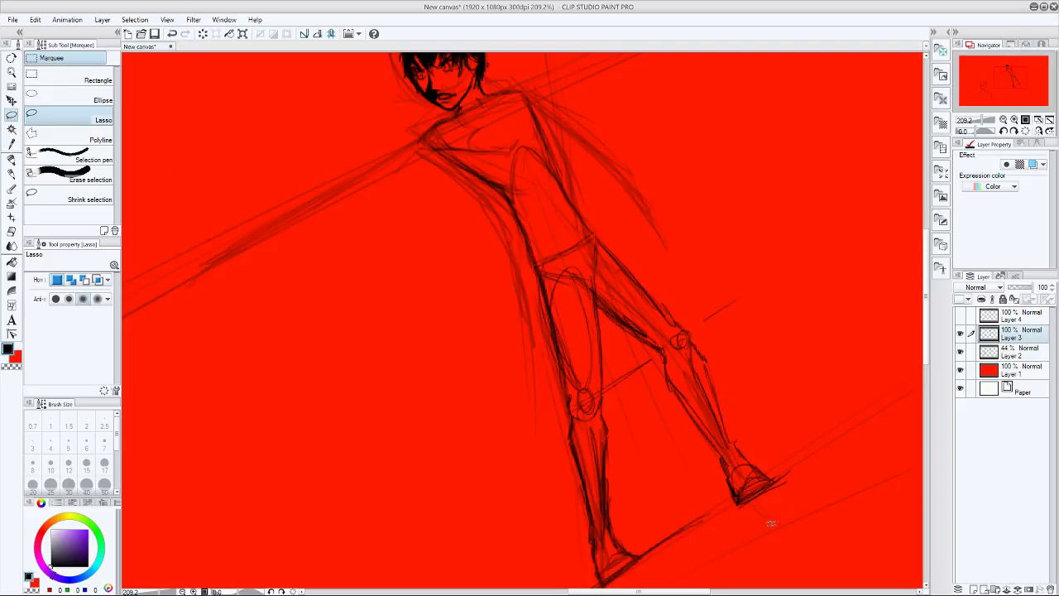
pyautogui.moveTo(770, 522)
pyautogui.mouseDown()
pyautogui.moveTo(582, 580)
pyautogui.moveTo(522, 524)
pyautogui.moveTo(497, 370)
pyautogui.moveTo(494, 253)
pyautogui.moveTo(542, 201)
pyautogui.moveTo(666, 185)
pyautogui.moveTo(799, 385)
pyautogui.moveTo(782, 500)
pyautogui.mouseUp()
pyautogui.click(11, 100)
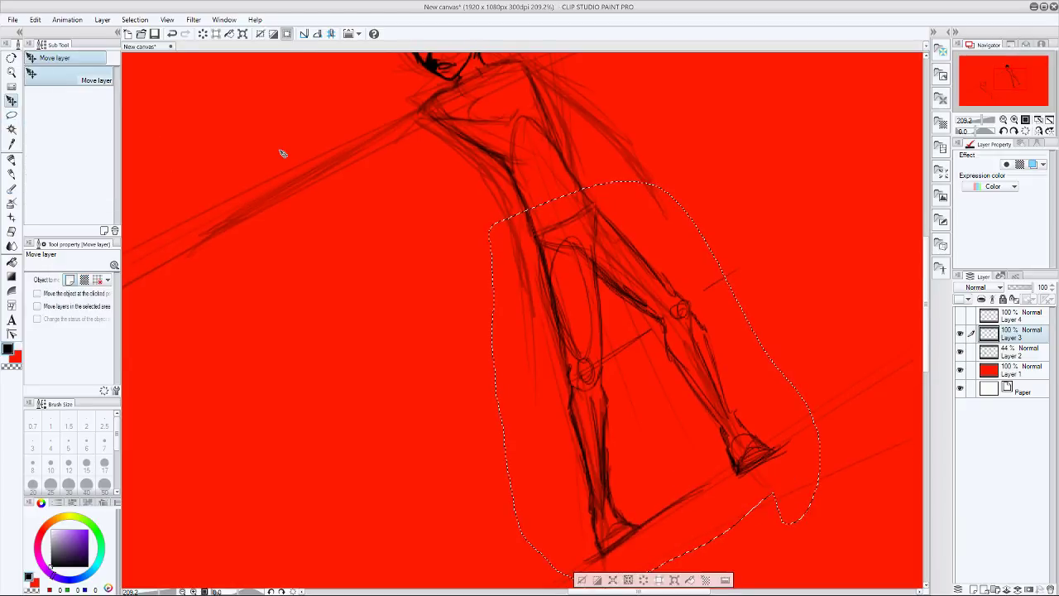
pyautogui.moveTo(605, 227); pyautogui.dragTo(598, 208)
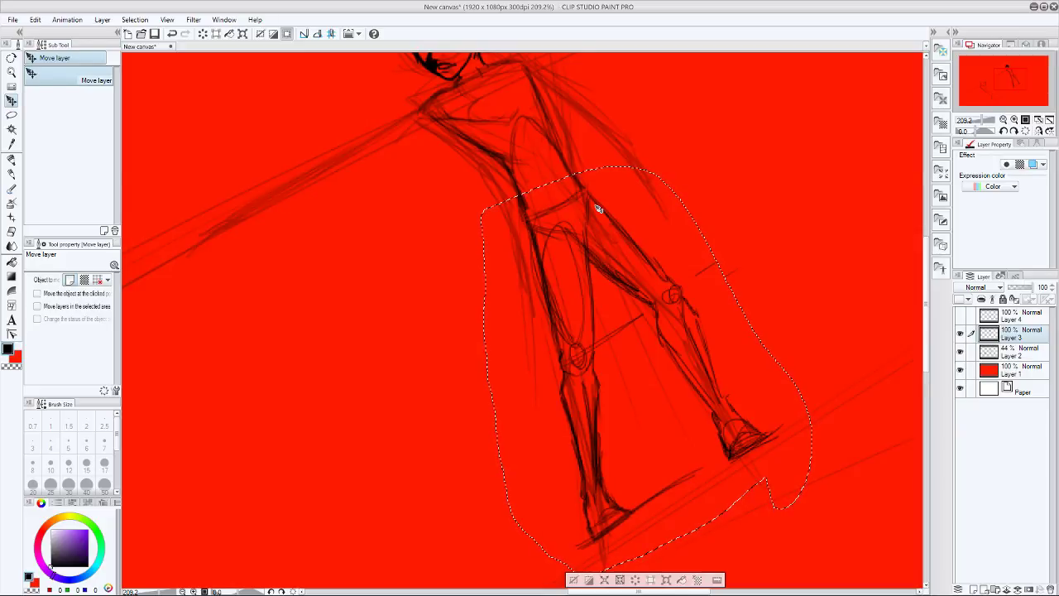
pyautogui.hotkey('ctrl', 'd')
# - Sketch the outstretched arm from the shoulder along the upper guideline with the Darker pencil, ending in a boxy hand
pyautogui.moveTo(926, 305); pyautogui.dragTo(928, 289)
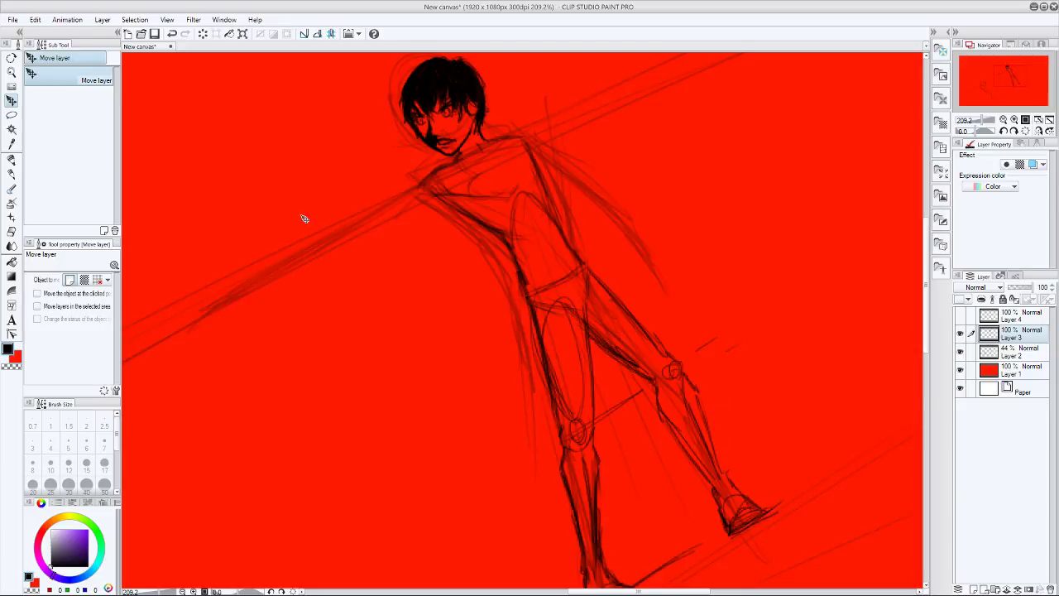
pyautogui.click(12, 173)
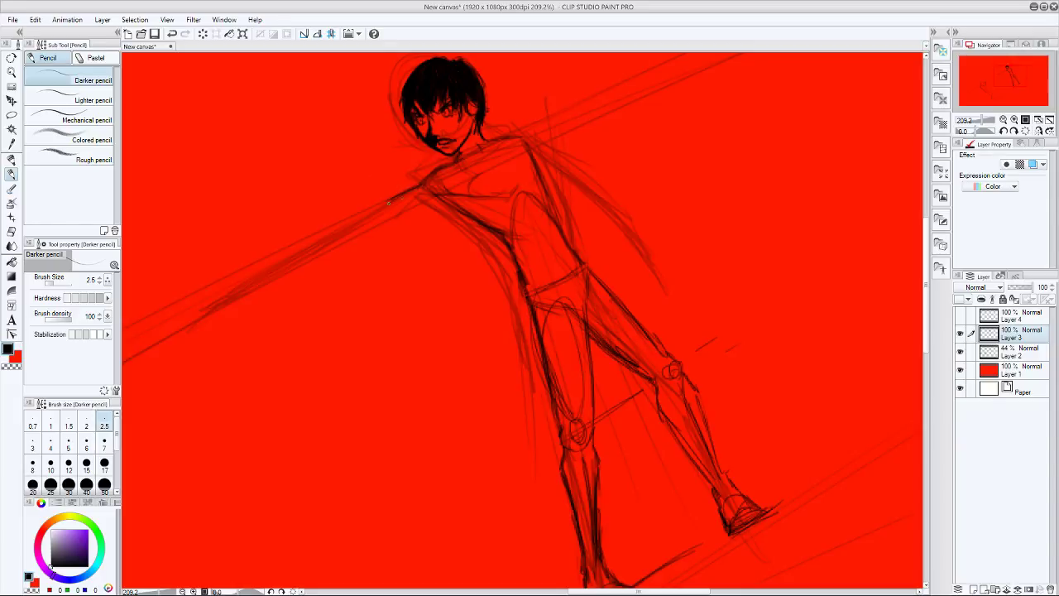
pyautogui.moveTo(391, 209)
pyautogui.mouseDown()
pyautogui.moveTo(404, 217)
pyautogui.moveTo(439, 203)
pyautogui.moveTo(328, 233)
pyautogui.moveTo(348, 220)
pyautogui.moveTo(308, 248)
pyautogui.mouseUp()
pyautogui.moveTo(375, 233); pyautogui.dragTo(310, 257)
pyautogui.moveTo(340, 248)
pyautogui.mouseDown()
pyautogui.moveTo(384, 230)
pyautogui.moveTo(429, 189)
pyautogui.mouseUp()
pyautogui.moveTo(382, 214)
pyautogui.mouseDown()
pyautogui.moveTo(427, 194)
pyautogui.moveTo(422, 203)
pyautogui.mouseUp()
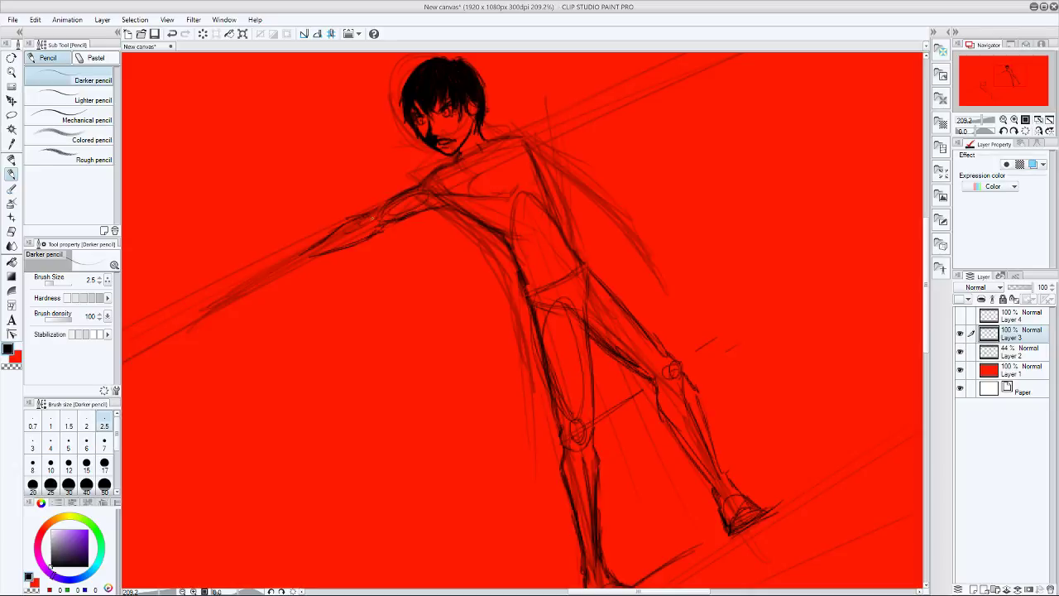
pyautogui.moveTo(370, 225)
pyautogui.mouseDown()
pyautogui.moveTo(316, 245)
pyautogui.moveTo(368, 213)
pyautogui.moveTo(293, 261)
pyautogui.moveTo(304, 248)
pyautogui.moveTo(306, 261)
pyautogui.moveTo(290, 250)
pyautogui.moveTo(280, 283)
pyautogui.mouseUp()
pyautogui.moveTo(282, 283); pyautogui.dragTo(329, 257)
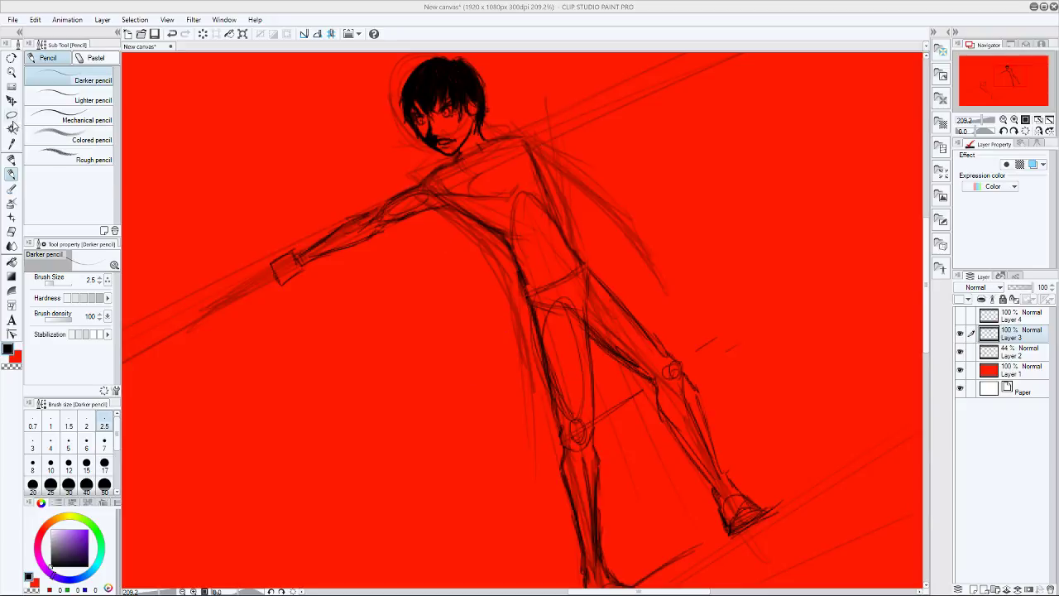
# - Sketch a layered arc with the Darker pencil from the outstretched hand down to the left-hand thigh as an arm-length guide
pyautogui.click(12, 116)
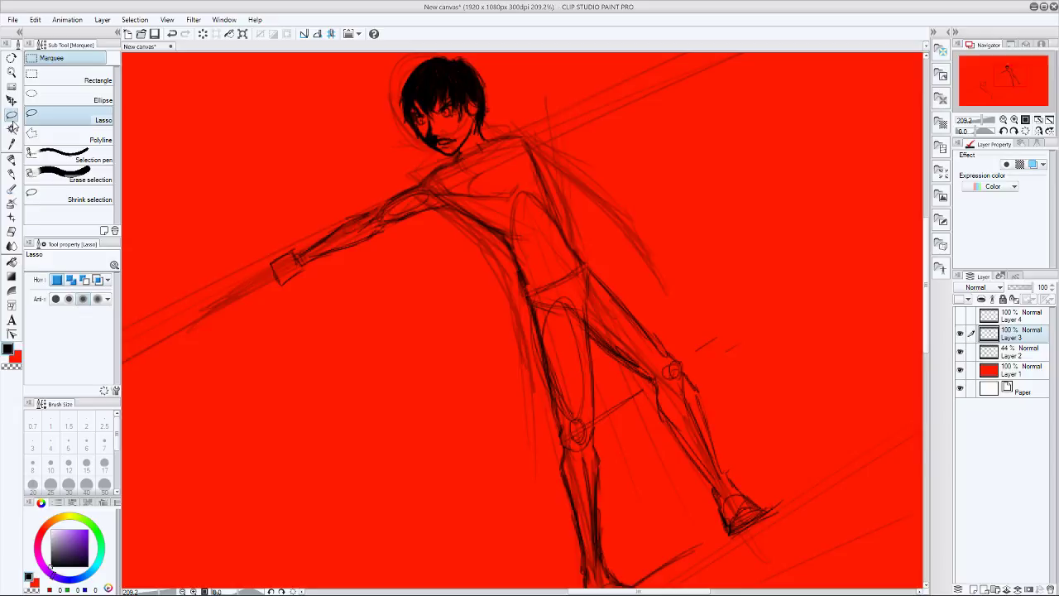
pyautogui.click(12, 173)
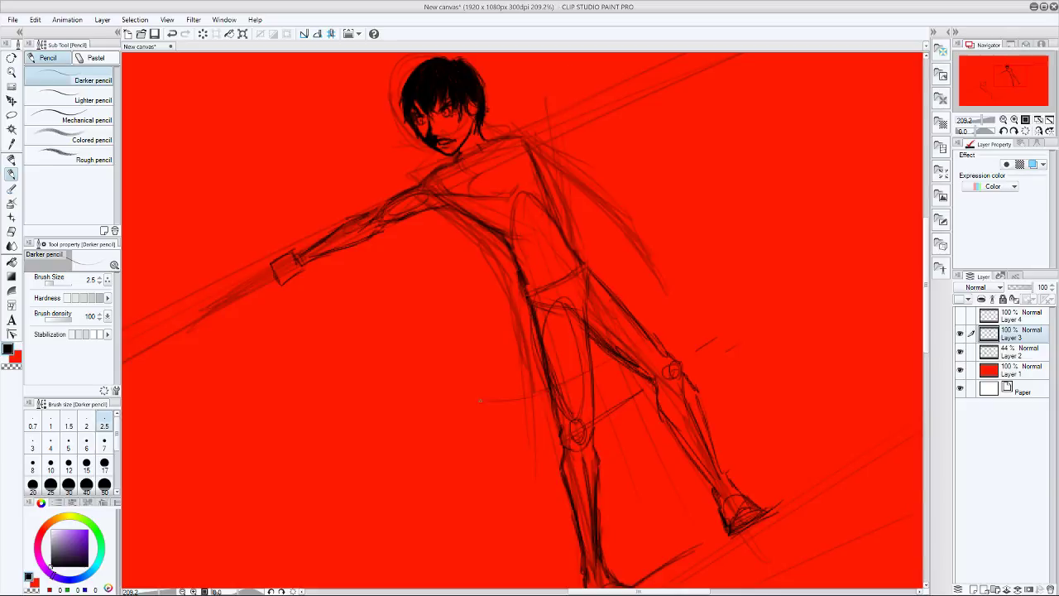
pyautogui.moveTo(518, 396); pyautogui.dragTo(322, 330)
pyautogui.moveTo(546, 384)
pyautogui.mouseDown()
pyautogui.moveTo(526, 387)
pyautogui.moveTo(329, 318)
pyautogui.moveTo(488, 390)
pyautogui.mouseUp()
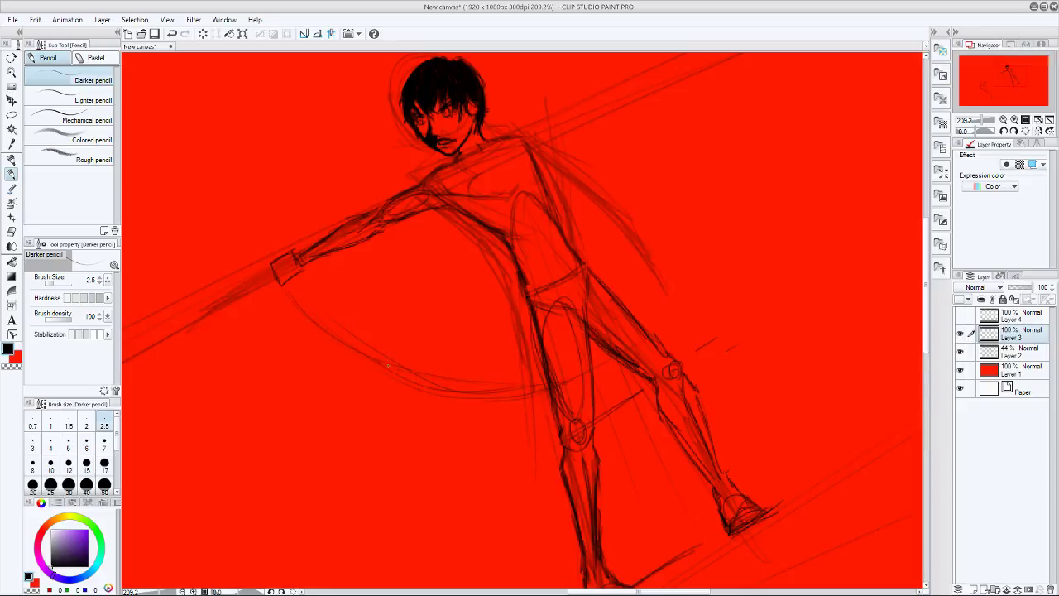
pyautogui.moveTo(381, 364); pyautogui.dragTo(521, 386)
pyautogui.moveTo(349, 335); pyautogui.dragTo(540, 377)
pyautogui.moveTo(300, 303); pyautogui.dragTo(496, 388)
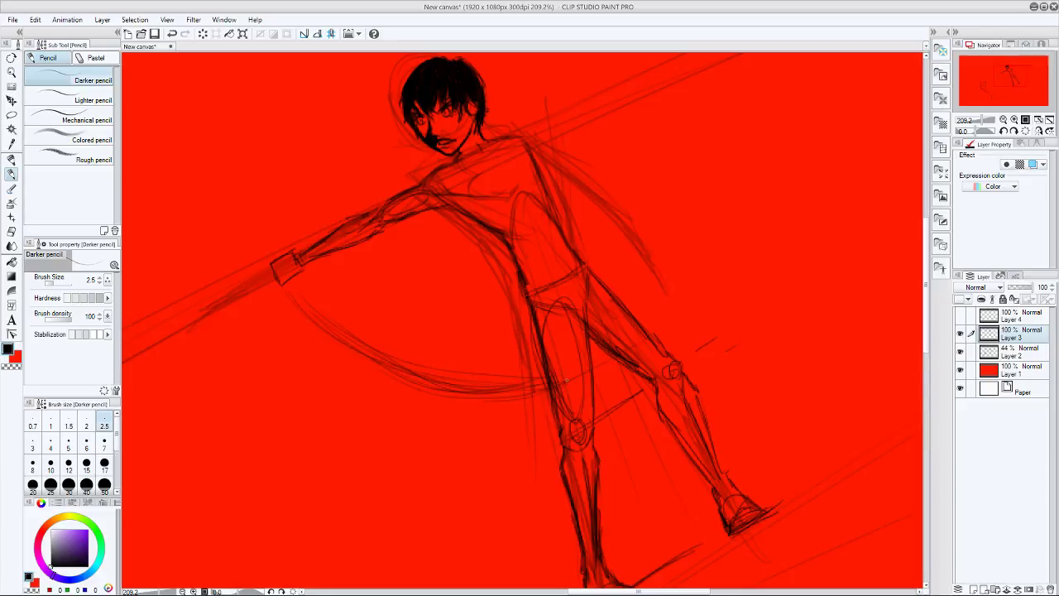
pyautogui.moveTo(357, 361); pyautogui.dragTo(529, 398)
pyautogui.moveTo(347, 339); pyautogui.dragTo(512, 389)
pyautogui.moveTo(314, 318)
pyautogui.mouseDown()
pyautogui.moveTo(432, 376)
pyautogui.moveTo(490, 386)
pyautogui.mouseUp()
# - Sketch a lowered-arm guide from the shoulder to the thigh, marking the elbow and adding a short elbow arc
pyautogui.moveTo(446, 210)
pyautogui.mouseDown()
pyautogui.moveTo(488, 283)
pyautogui.moveTo(475, 263)
pyautogui.mouseUp()
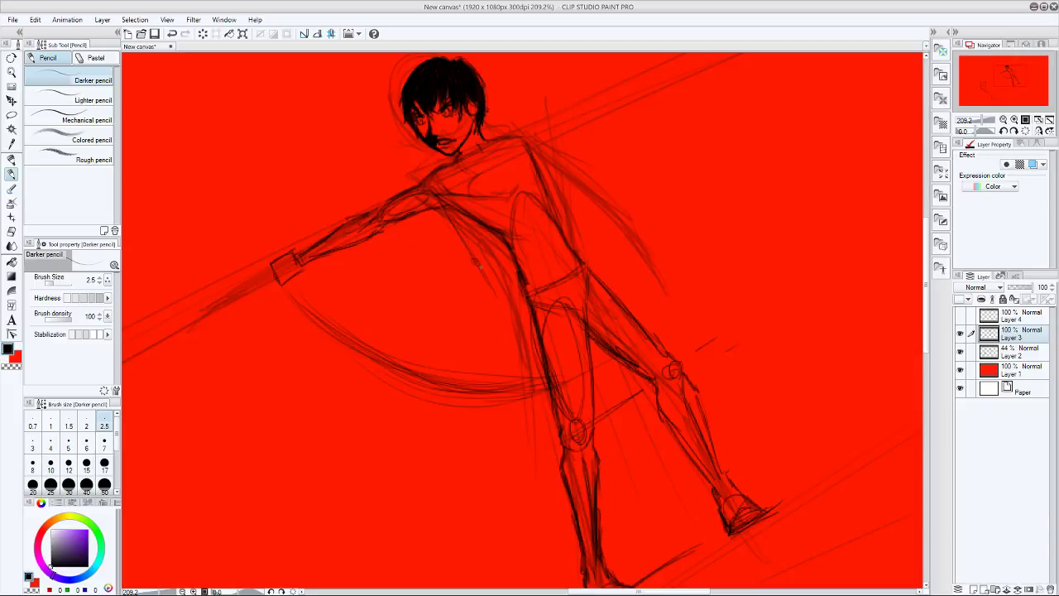
pyautogui.moveTo(391, 234); pyautogui.dragTo(449, 254)
pyautogui.moveTo(392, 232)
pyautogui.mouseDown()
pyautogui.moveTo(449, 266)
pyautogui.moveTo(520, 339)
pyautogui.moveTo(536, 386)
pyautogui.mouseUp()
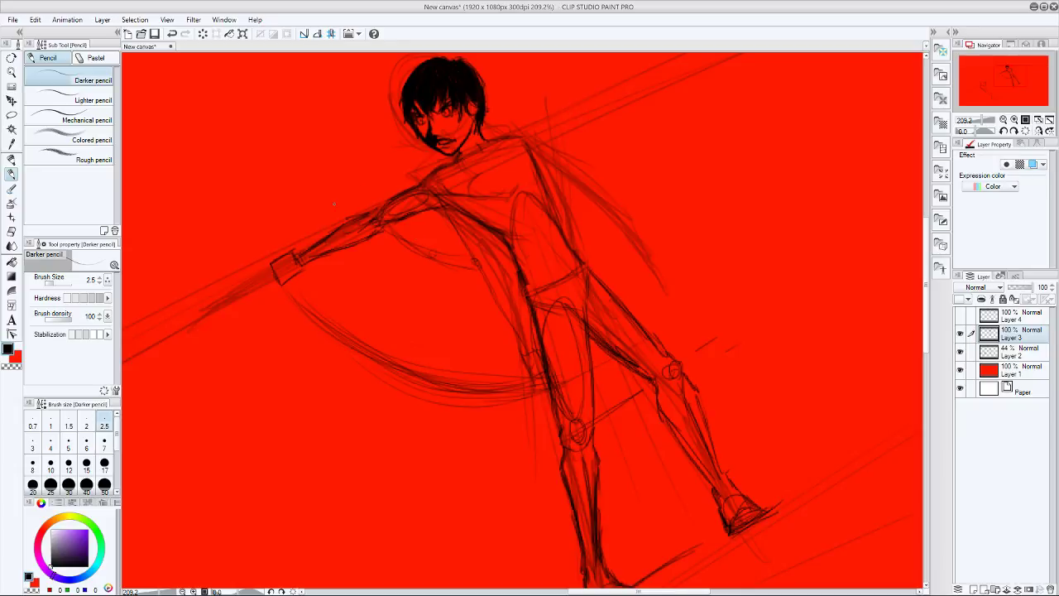
# - Erase the outstretched forearm and hand and redraw them shorter, with an elbow circle and a boxy hand
pyautogui.moveTo(281, 251)
pyautogui.mouseDown()
pyautogui.moveTo(287, 281)
pyautogui.moveTo(278, 272)
pyautogui.moveTo(315, 217)
pyautogui.moveTo(298, 259)
pyautogui.moveTo(364, 233)
pyautogui.moveTo(329, 258)
pyautogui.moveTo(347, 260)
pyautogui.moveTo(360, 230)
pyautogui.mouseUp()
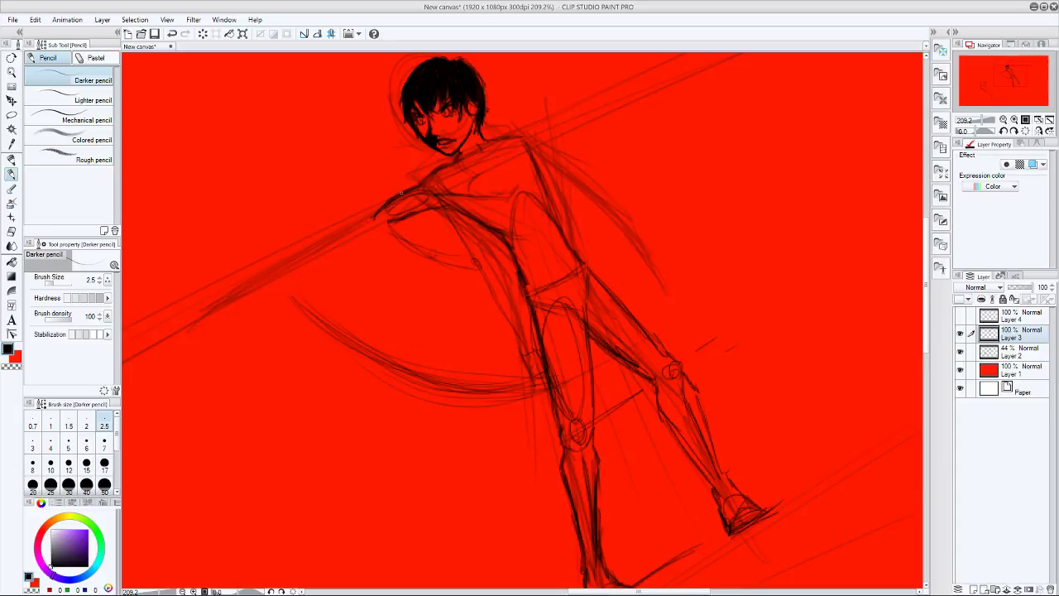
pyautogui.moveTo(398, 212)
pyautogui.mouseDown()
pyautogui.moveTo(353, 220)
pyautogui.moveTo(405, 201)
pyautogui.moveTo(396, 195)
pyautogui.moveTo(373, 222)
pyautogui.moveTo(380, 213)
pyautogui.moveTo(385, 229)
pyautogui.moveTo(373, 213)
pyautogui.moveTo(357, 219)
pyautogui.moveTo(366, 214)
pyautogui.moveTo(327, 242)
pyautogui.moveTo(385, 222)
pyautogui.moveTo(328, 253)
pyautogui.mouseUp()
pyautogui.moveTo(354, 242)
pyautogui.mouseDown()
pyautogui.moveTo(317, 252)
pyautogui.moveTo(336, 233)
pyautogui.moveTo(281, 261)
pyautogui.moveTo(293, 274)
pyautogui.moveTo(328, 255)
pyautogui.mouseUp()
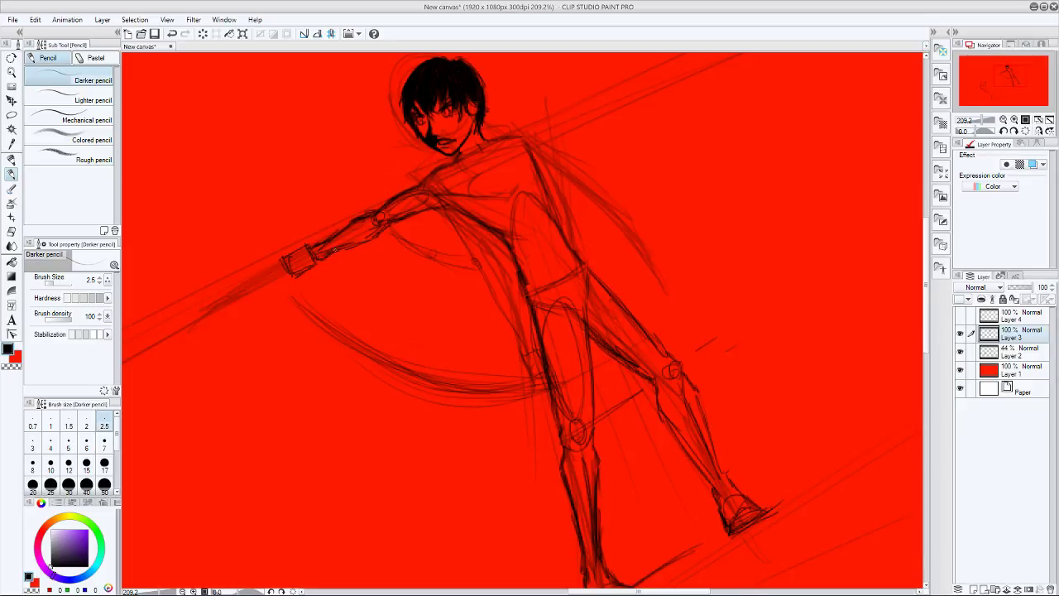
pyautogui.moveTo(374, 220); pyautogui.dragTo(334, 247)
# - Erase the arm-length arcs and the lowered-arm guide lines
pyautogui.moveTo(312, 300)
pyautogui.mouseDown()
pyautogui.moveTo(387, 375)
pyautogui.moveTo(471, 394)
pyautogui.moveTo(490, 384)
pyautogui.moveTo(507, 405)
pyautogui.moveTo(532, 355)
pyautogui.mouseUp()
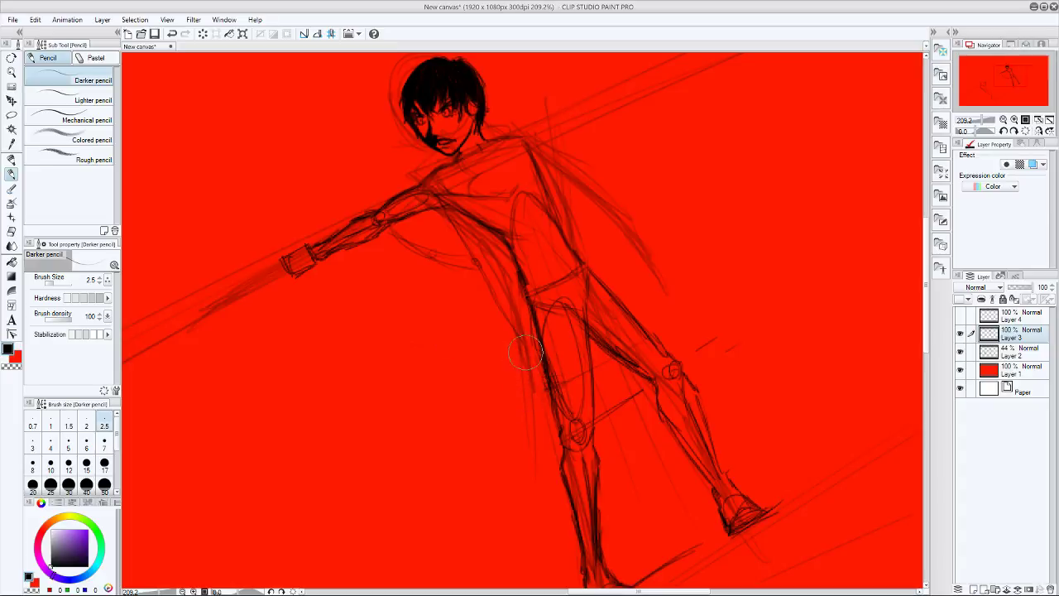
pyautogui.moveTo(506, 290)
pyautogui.mouseDown()
pyautogui.moveTo(484, 264)
pyautogui.moveTo(411, 233)
pyautogui.mouseUp()
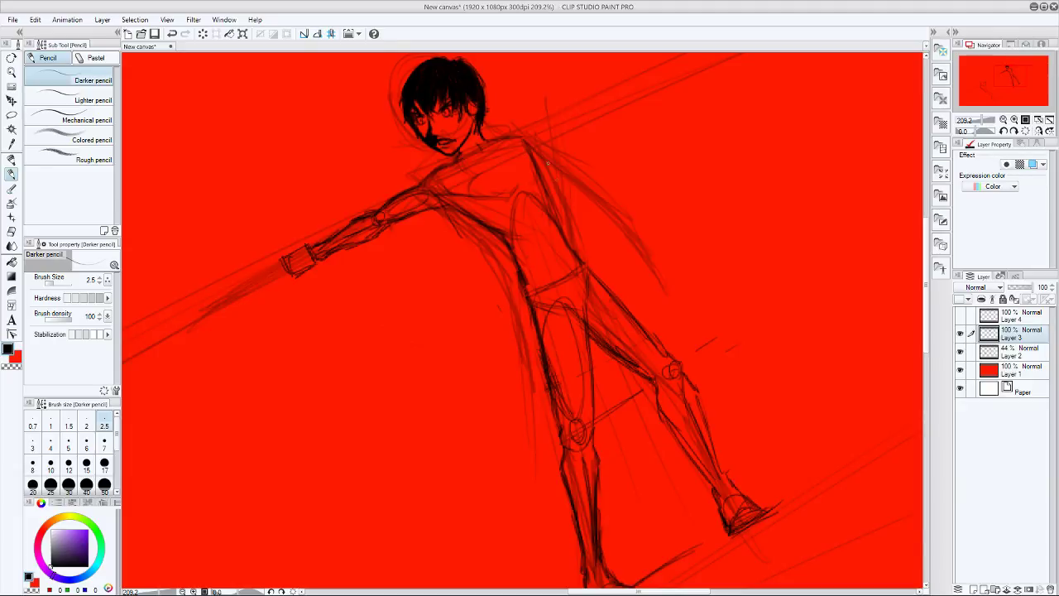
# - Sketch the other arm's axis from the right-hand shoulder diagonally downward, ending in a boxy hand
pyautogui.moveTo(532, 150)
pyautogui.mouseDown()
pyautogui.moveTo(664, 257)
pyautogui.moveTo(690, 241)
pyautogui.mouseUp()
pyautogui.moveTo(690, 242)
pyautogui.mouseDown()
pyautogui.moveTo(692, 260)
pyautogui.moveTo(666, 261)
pyautogui.moveTo(684, 258)
pyautogui.mouseUp()
pyautogui.moveTo(669, 235); pyautogui.dragTo(697, 247)
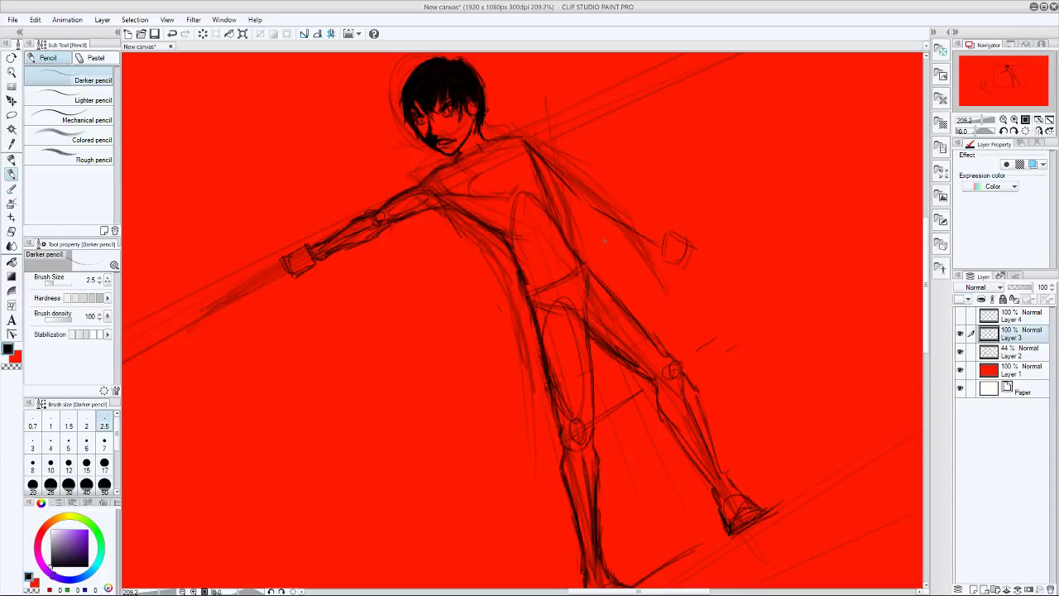
# - Erase the outstretched arm and redraw its axis from the shoulder along the upper guideline, ending in a boxy hand
pyautogui.moveTo(405, 192)
pyautogui.mouseDown()
pyautogui.moveTo(372, 217)
pyautogui.moveTo(342, 220)
pyautogui.mouseUp()
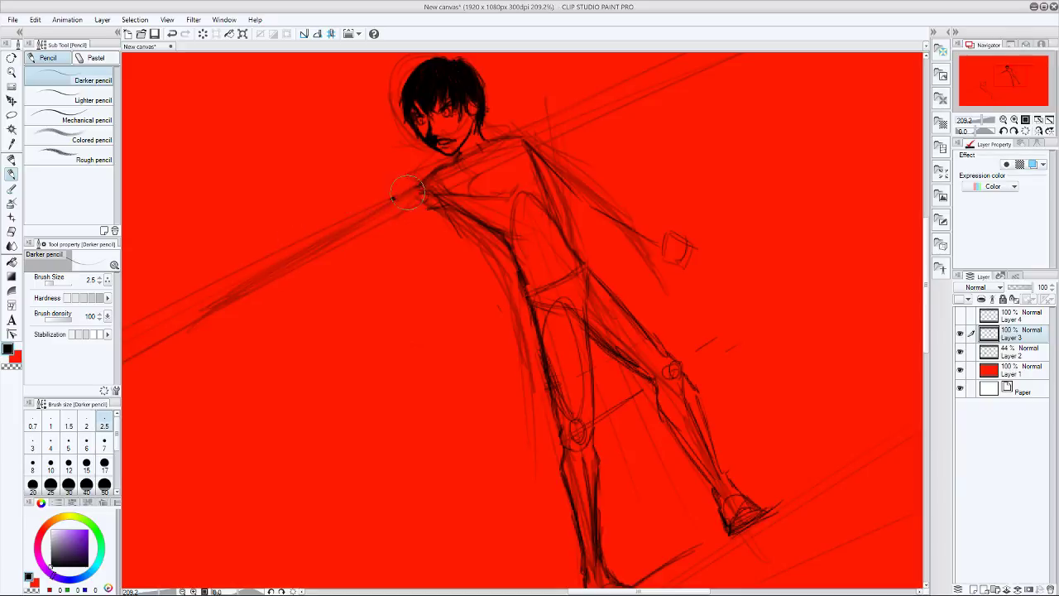
pyautogui.moveTo(420, 192); pyautogui.dragTo(393, 202)
pyautogui.moveTo(349, 233)
pyautogui.mouseDown()
pyautogui.moveTo(285, 278)
pyautogui.moveTo(296, 283)
pyautogui.moveTo(263, 275)
pyautogui.moveTo(283, 276)
pyautogui.moveTo(295, 295)
pyautogui.moveTo(269, 288)
pyautogui.moveTo(287, 264)
pyautogui.mouseUp()
pyautogui.moveTo(284, 264); pyautogui.dragTo(294, 277)
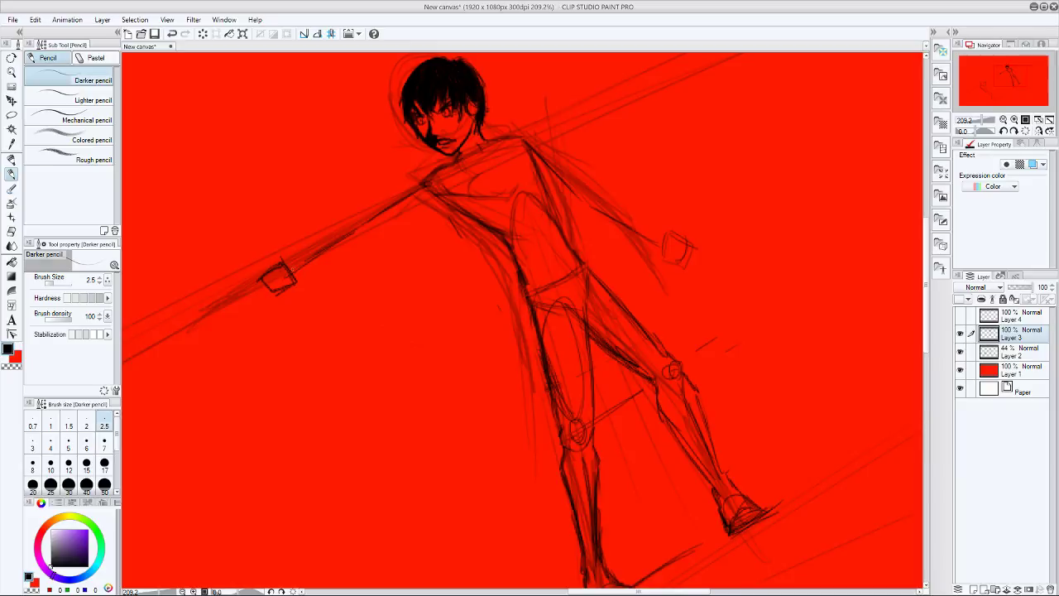
# - Draw the upper-arm and forearm contours around the axes of both arms
pyautogui.moveTo(288, 266)
pyautogui.mouseDown()
pyautogui.moveTo(321, 254)
pyautogui.moveTo(296, 268)
pyautogui.moveTo(336, 227)
pyautogui.moveTo(371, 227)
pyautogui.moveTo(363, 241)
pyautogui.moveTo(329, 260)
pyautogui.moveTo(412, 188)
pyautogui.mouseUp()
pyautogui.moveTo(368, 220)
pyautogui.mouseDown()
pyautogui.moveTo(394, 200)
pyautogui.moveTo(430, 195)
pyautogui.moveTo(417, 210)
pyautogui.moveTo(426, 207)
pyautogui.mouseUp()
pyautogui.moveTo(383, 226)
pyautogui.mouseDown()
pyautogui.moveTo(458, 204)
pyautogui.moveTo(423, 205)
pyautogui.mouseUp()
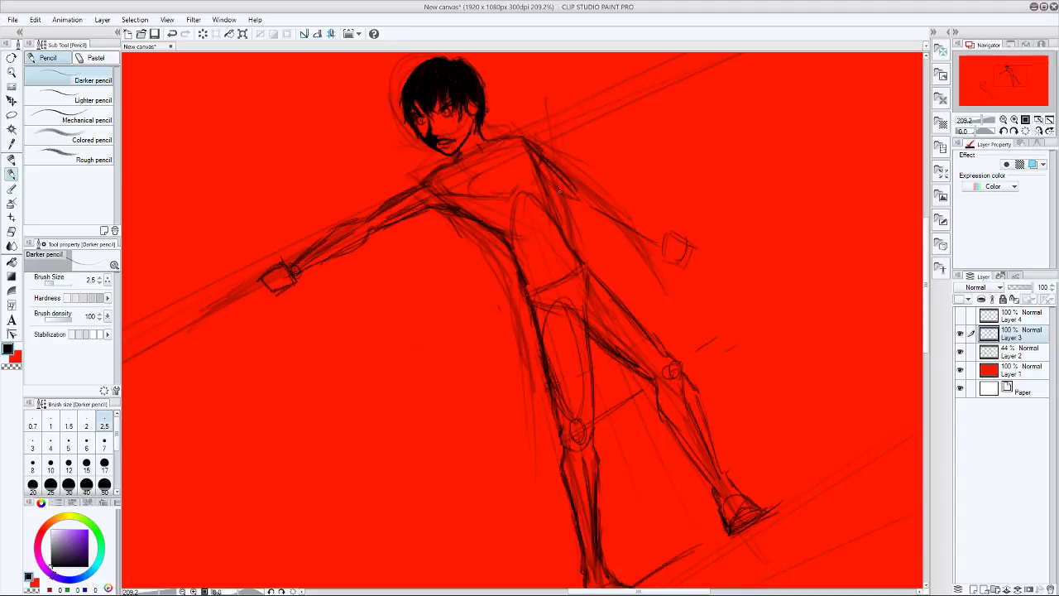
pyautogui.moveTo(583, 210)
pyautogui.mouseDown()
pyautogui.moveTo(622, 235)
pyautogui.moveTo(586, 213)
pyautogui.moveTo(628, 219)
pyautogui.moveTo(662, 245)
pyautogui.moveTo(612, 207)
pyautogui.mouseUp()
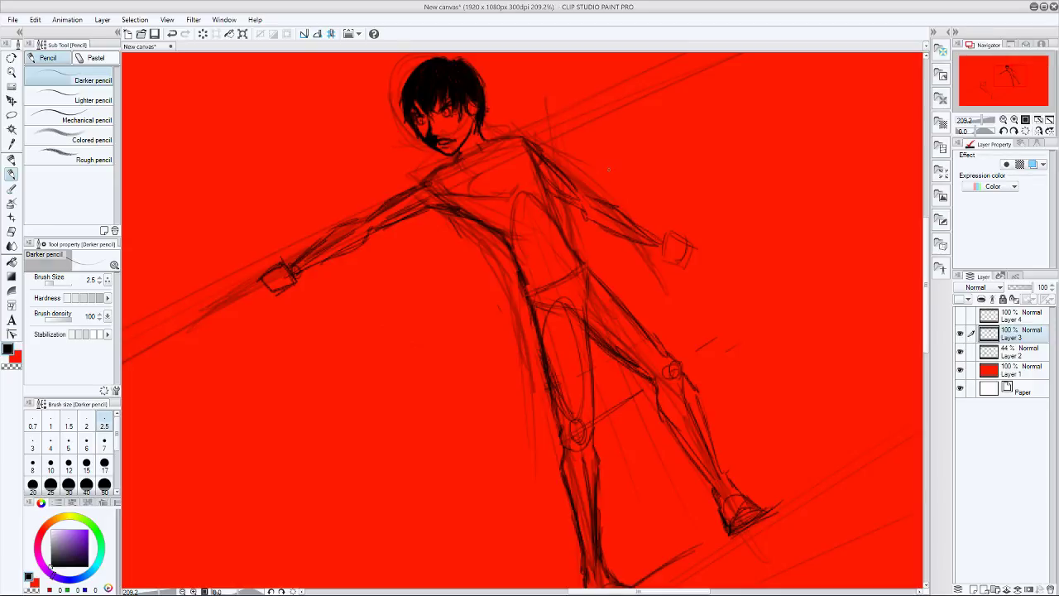
# - Add a new layer for the clothing sketch and place it directly below the hidden Layer 4
pyautogui.click(960, 316)
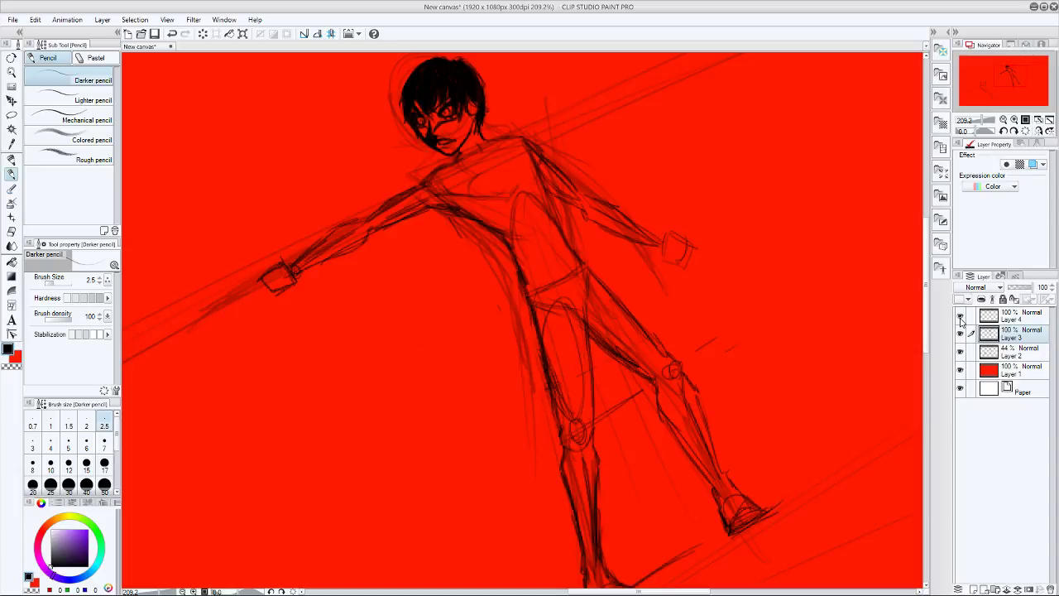
pyautogui.click(996, 320)
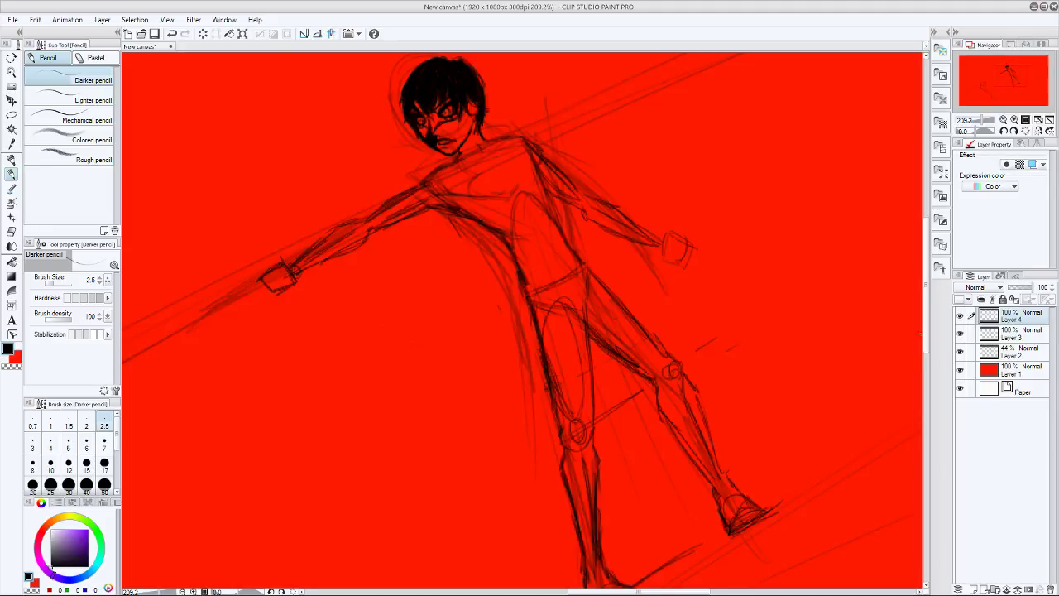
pyautogui.click(960, 315)
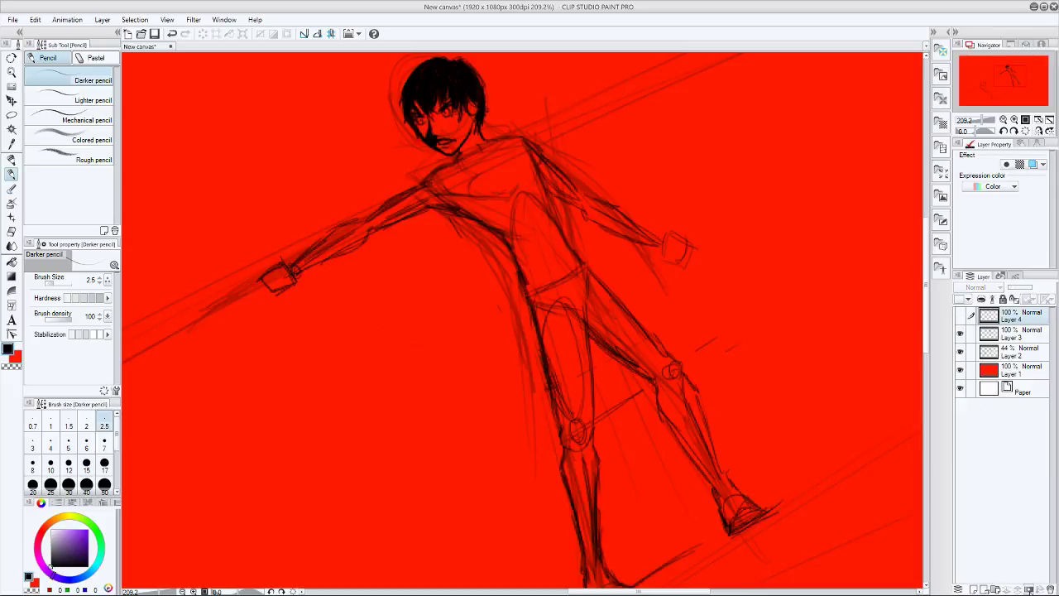
pyautogui.click(973, 589)
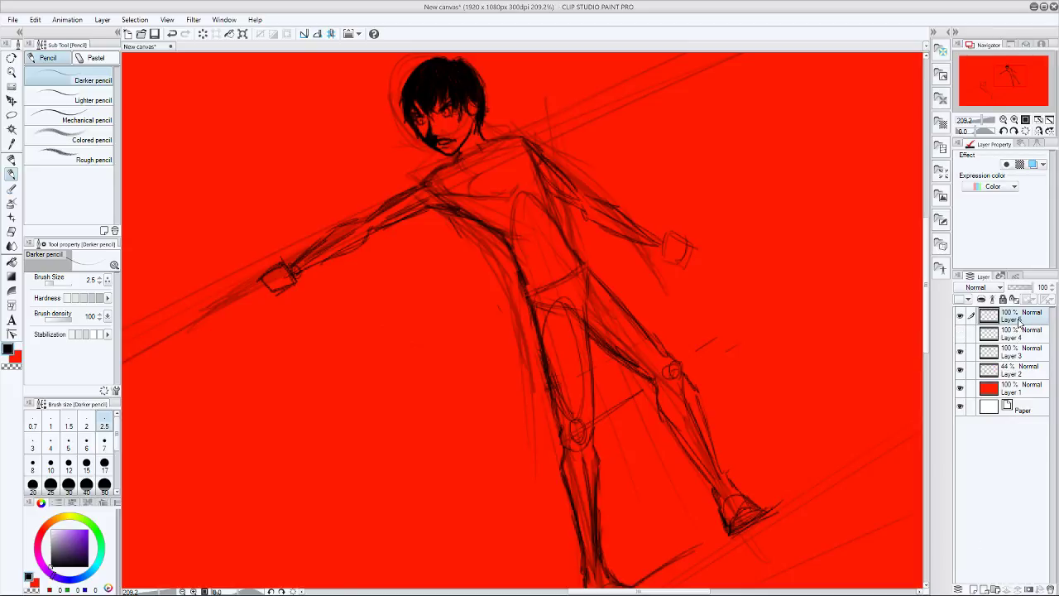
pyautogui.moveTo(1019, 321)
pyautogui.mouseDown()
pyautogui.moveTo(1014, 388)
pyautogui.moveTo(1005, 335)
pyautogui.mouseUp()
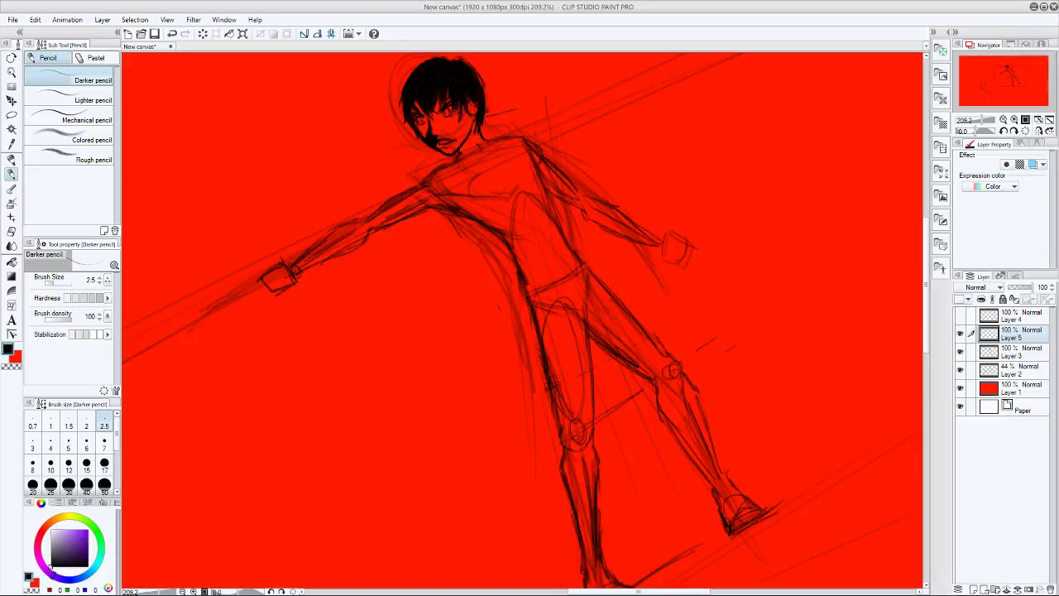
# - Sketch a pointed stand-up collar around the neck and a notched garment hem across the waist
pyautogui.moveTo(487, 116)
pyautogui.mouseDown()
pyautogui.moveTo(526, 107)
pyautogui.moveTo(508, 122)
pyautogui.mouseUp()
pyautogui.moveTo(438, 165); pyautogui.dragTo(410, 154)
pyautogui.moveTo(407, 136); pyautogui.dragTo(411, 155)
pyautogui.moveTo(407, 139); pyautogui.dragTo(418, 155)
pyautogui.moveTo(412, 152); pyautogui.dragTo(433, 150)
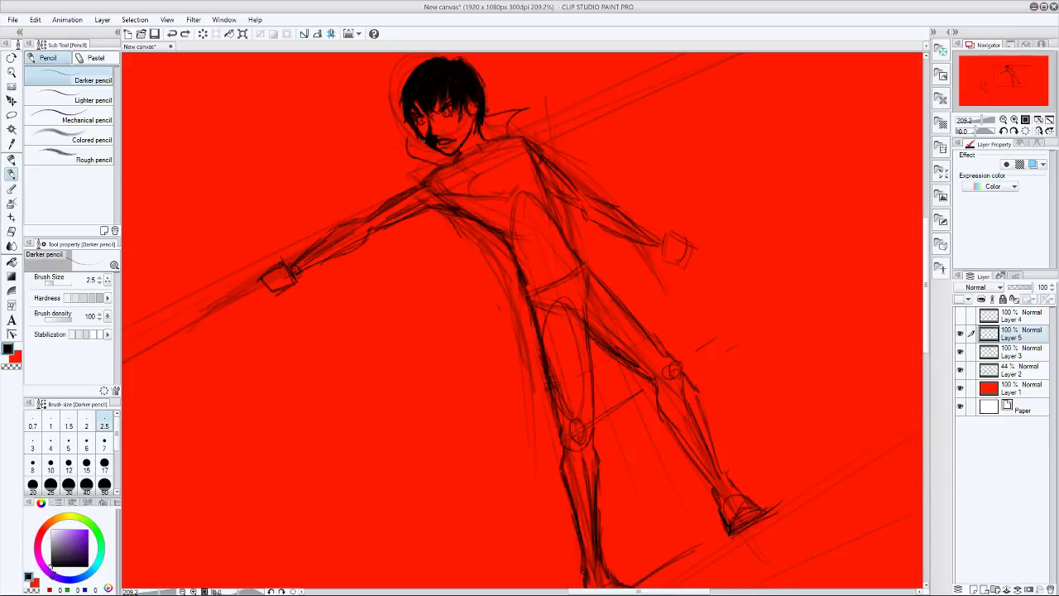
pyautogui.moveTo(423, 141); pyautogui.dragTo(419, 148)
pyautogui.moveTo(568, 261)
pyautogui.mouseDown()
pyautogui.moveTo(582, 260)
pyautogui.moveTo(546, 278)
pyautogui.mouseUp()
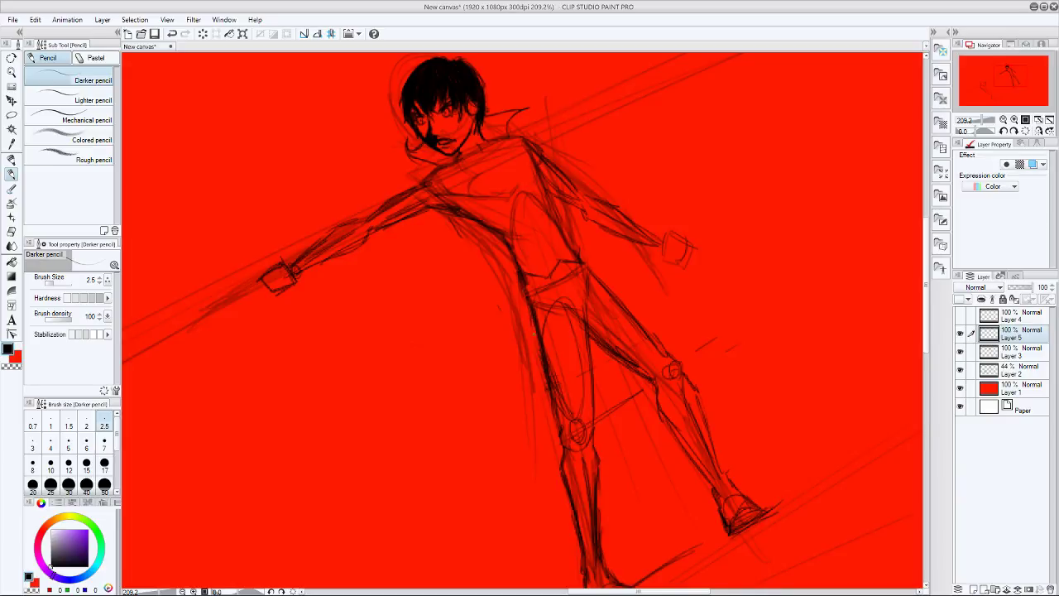
# - Sketch the trouser contours over the hips and both thighs with the Darker pencil
pyautogui.moveTo(544, 399); pyautogui.dragTo(559, 430)
pyautogui.moveTo(541, 311)
pyautogui.mouseDown()
pyautogui.moveTo(546, 397)
pyautogui.moveTo(540, 342)
pyautogui.mouseUp()
pyautogui.moveTo(582, 304)
pyautogui.mouseDown()
pyautogui.moveTo(601, 362)
pyautogui.moveTo(599, 432)
pyautogui.mouseUp()
pyautogui.moveTo(604, 382); pyautogui.dragTo(594, 428)
pyautogui.moveTo(589, 301)
pyautogui.mouseDown()
pyautogui.moveTo(606, 381)
pyautogui.moveTo(601, 427)
pyautogui.mouseUp()
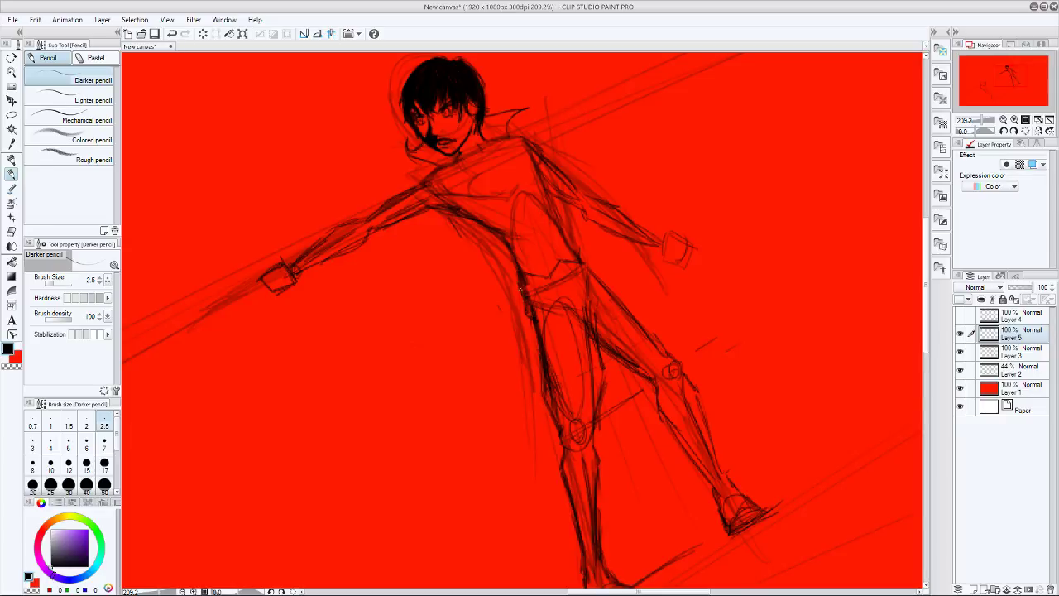
pyautogui.moveTo(521, 295); pyautogui.dragTo(567, 287)
pyautogui.moveTo(603, 280)
pyautogui.mouseDown()
pyautogui.moveTo(647, 319)
pyautogui.moveTo(676, 368)
pyautogui.mouseUp()
pyautogui.moveTo(651, 322)
pyautogui.mouseDown()
pyautogui.moveTo(666, 347)
pyautogui.moveTo(653, 382)
pyautogui.moveTo(629, 374)
pyautogui.mouseUp()
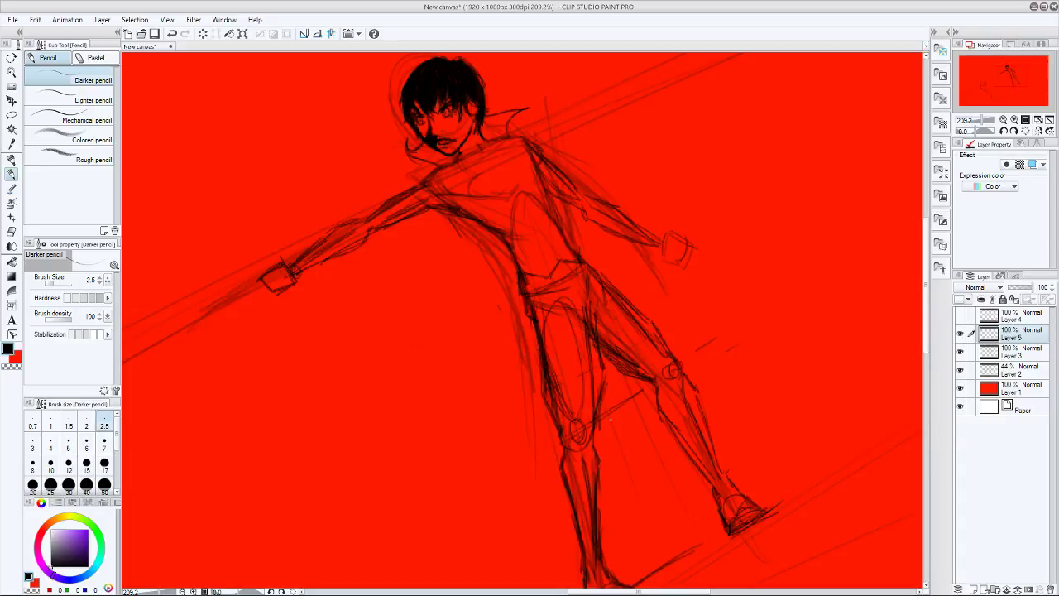
# - Outline the right-hand leg's trousers from the thigh down the calf and add a flared cuff above the ankle
pyautogui.scroll(-3, 523, 320)
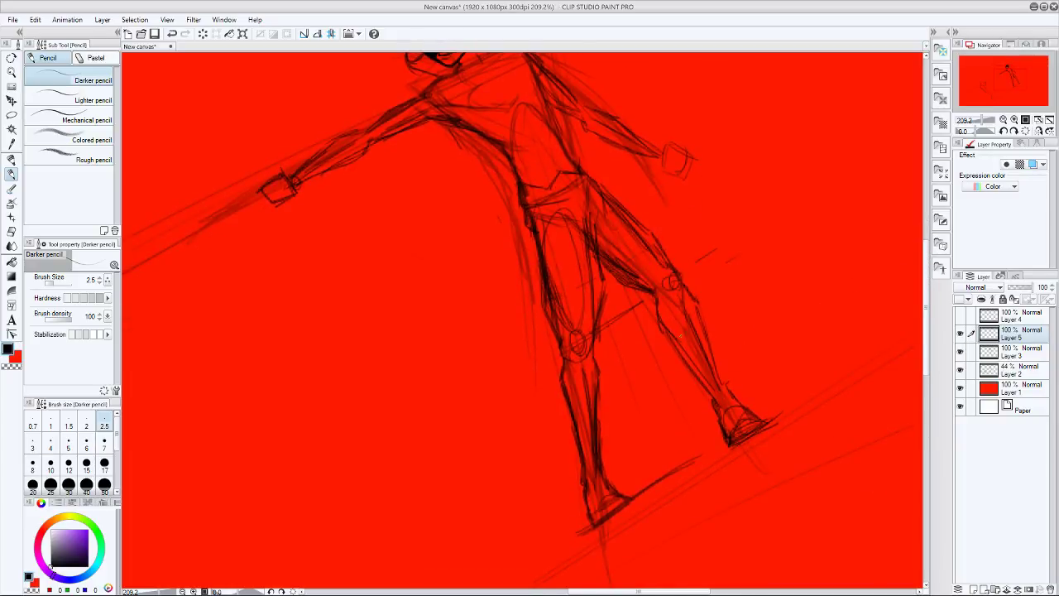
pyautogui.moveTo(615, 273); pyautogui.dragTo(642, 290)
pyautogui.moveTo(601, 259)
pyautogui.mouseDown()
pyautogui.moveTo(628, 282)
pyautogui.moveTo(684, 275)
pyautogui.moveTo(691, 292)
pyautogui.moveTo(652, 296)
pyautogui.moveTo(662, 336)
pyautogui.moveTo(697, 389)
pyautogui.moveTo(735, 375)
pyautogui.moveTo(734, 364)
pyautogui.moveTo(741, 374)
pyautogui.mouseUp()
pyautogui.moveTo(701, 403)
pyautogui.mouseDown()
pyautogui.moveTo(735, 388)
pyautogui.moveTo(696, 377)
pyautogui.mouseUp()
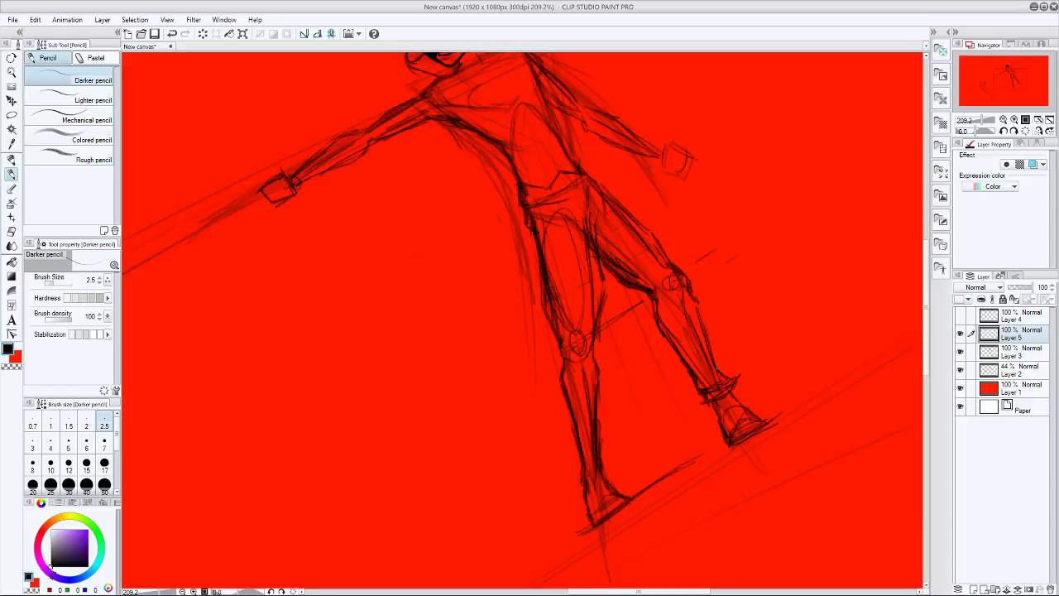
pyautogui.moveTo(710, 346)
pyautogui.mouseDown()
pyautogui.moveTo(695, 292)
pyautogui.moveTo(697, 363)
pyautogui.moveTo(705, 323)
pyautogui.moveTo(692, 297)
pyautogui.moveTo(708, 334)
pyautogui.mouseUp()
# - Draw the shoe on the right-hand foot and darken that leg's calf, knee and thigh contours
pyautogui.moveTo(728, 444)
pyautogui.mouseDown()
pyautogui.moveTo(755, 436)
pyautogui.moveTo(761, 421)
pyautogui.moveTo(736, 441)
pyautogui.moveTo(753, 428)
pyautogui.mouseUp()
pyautogui.moveTo(751, 413)
pyautogui.mouseDown()
pyautogui.moveTo(736, 399)
pyautogui.moveTo(753, 414)
pyautogui.mouseUp()
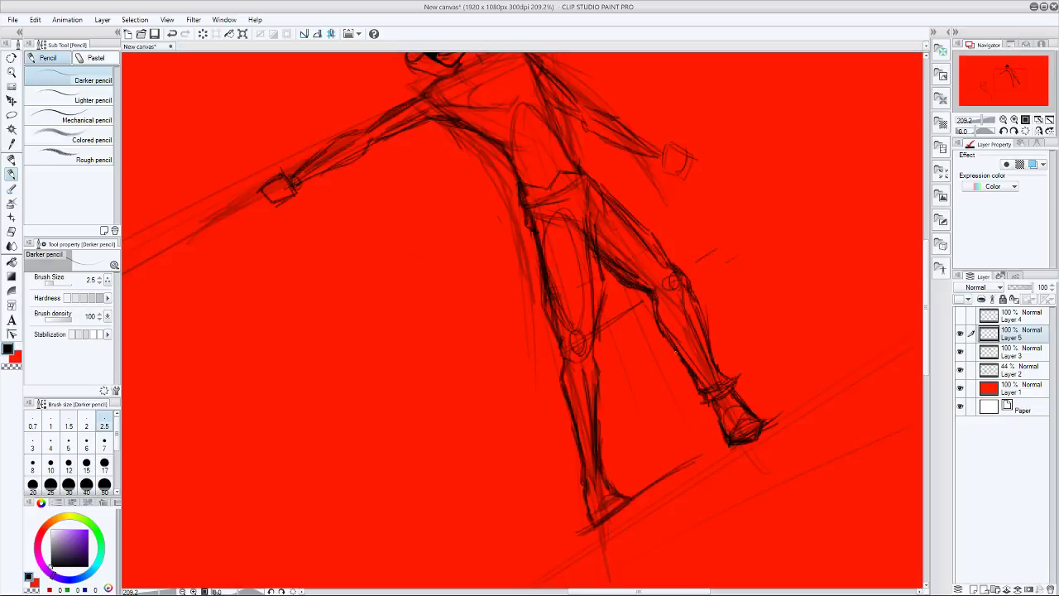
pyautogui.moveTo(716, 407); pyautogui.dragTo(722, 420)
pyautogui.moveTo(758, 419); pyautogui.dragTo(754, 431)
pyautogui.moveTo(716, 393)
pyautogui.mouseDown()
pyautogui.moveTo(746, 422)
pyautogui.moveTo(733, 418)
pyautogui.mouseUp()
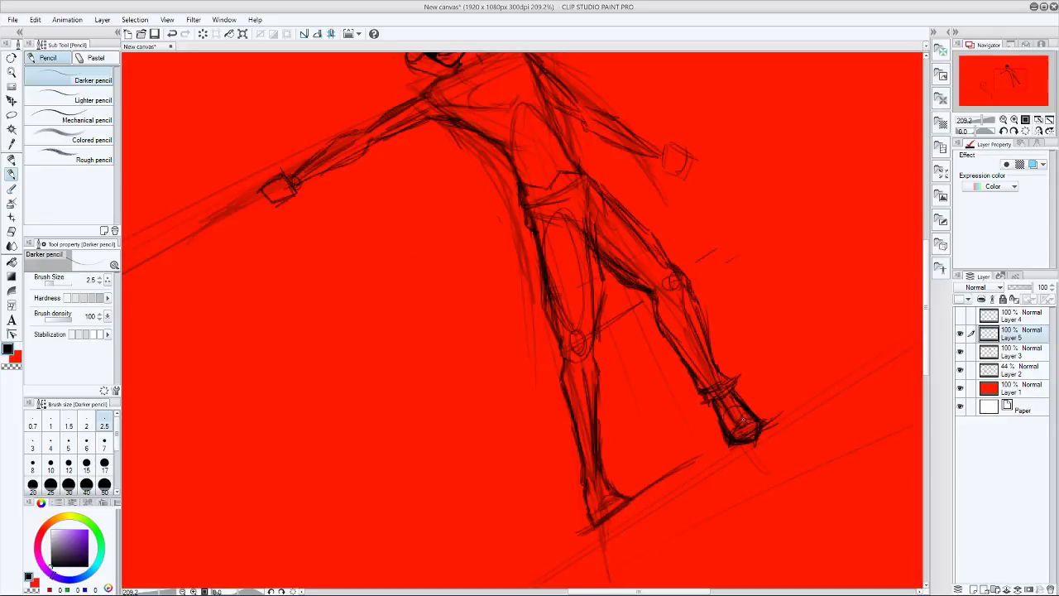
pyautogui.moveTo(666, 325)
pyautogui.mouseDown()
pyautogui.moveTo(700, 380)
pyautogui.moveTo(653, 299)
pyautogui.moveTo(659, 324)
pyautogui.moveTo(682, 284)
pyautogui.moveTo(601, 187)
pyautogui.mouseUp()
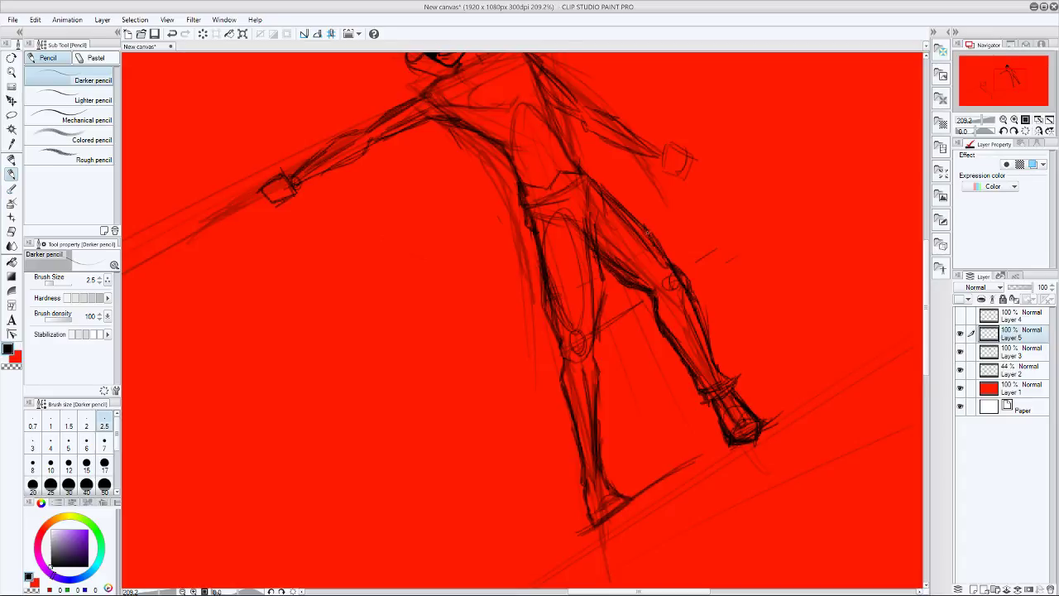
pyautogui.moveTo(650, 239); pyautogui.dragTo(684, 290)
# - Draw the shoe on the left-hand foot and a cuff above its ankle, undoing unwanted strokes
pyautogui.moveTo(585, 492)
pyautogui.mouseDown()
pyautogui.moveTo(594, 522)
pyautogui.moveTo(591, 491)
pyautogui.moveTo(603, 516)
pyautogui.moveTo(587, 494)
pyautogui.moveTo(607, 517)
pyautogui.moveTo(631, 491)
pyautogui.mouseUp()
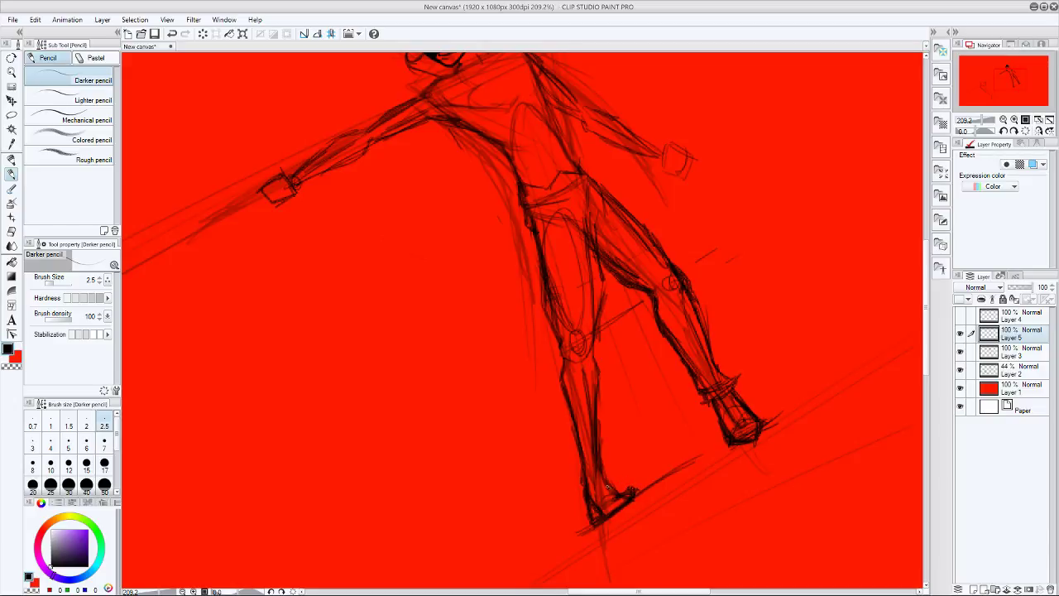
pyautogui.moveTo(611, 485)
pyautogui.mouseDown()
pyautogui.moveTo(621, 492)
pyautogui.moveTo(604, 464)
pyautogui.mouseUp()
pyautogui.moveTo(600, 472)
pyautogui.mouseDown()
pyautogui.moveTo(580, 489)
pyautogui.moveTo(578, 478)
pyautogui.mouseUp()
pyautogui.hotkey('ctrl', 'z')
pyautogui.hotkey('ctrl', 'z')
pyautogui.moveTo(586, 488)
pyautogui.mouseDown()
pyautogui.moveTo(579, 456)
pyautogui.moveTo(612, 483)
pyautogui.mouseUp()
pyautogui.moveTo(595, 511); pyautogui.dragTo(589, 521)
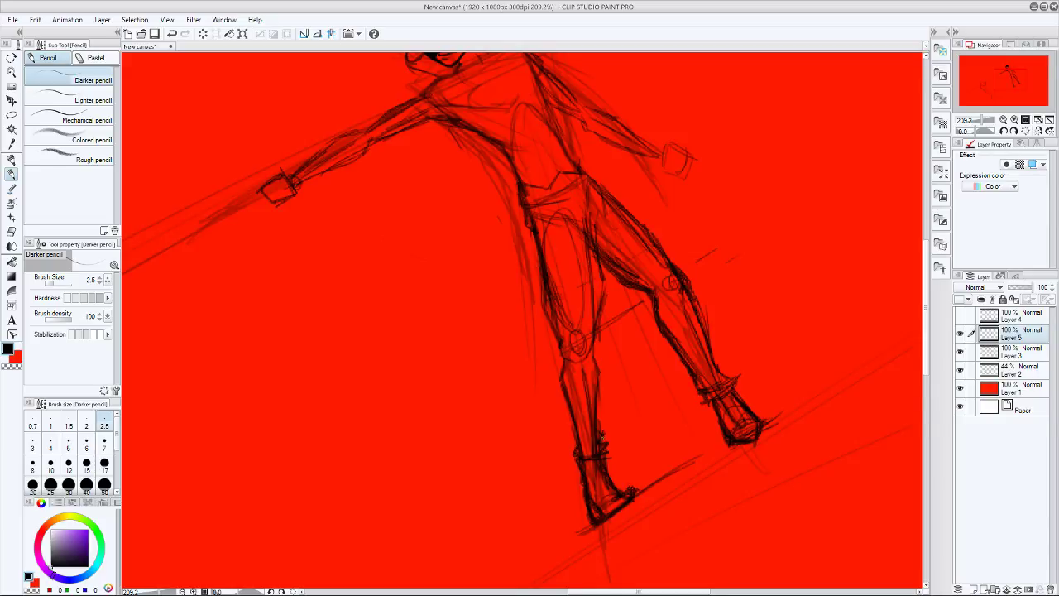
# - Darken the left-hand leg's calf and knee contours and touch up the cuff on the right-hand leg
pyautogui.moveTo(602, 440)
pyautogui.mouseDown()
pyautogui.moveTo(598, 381)
pyautogui.moveTo(577, 445)
pyautogui.moveTo(558, 388)
pyautogui.moveTo(569, 418)
pyautogui.moveTo(561, 355)
pyautogui.moveTo(575, 436)
pyautogui.moveTo(606, 374)
pyautogui.moveTo(599, 406)
pyautogui.moveTo(594, 332)
pyautogui.moveTo(588, 364)
pyautogui.moveTo(595, 350)
pyautogui.moveTo(600, 373)
pyautogui.moveTo(557, 364)
pyautogui.mouseUp()
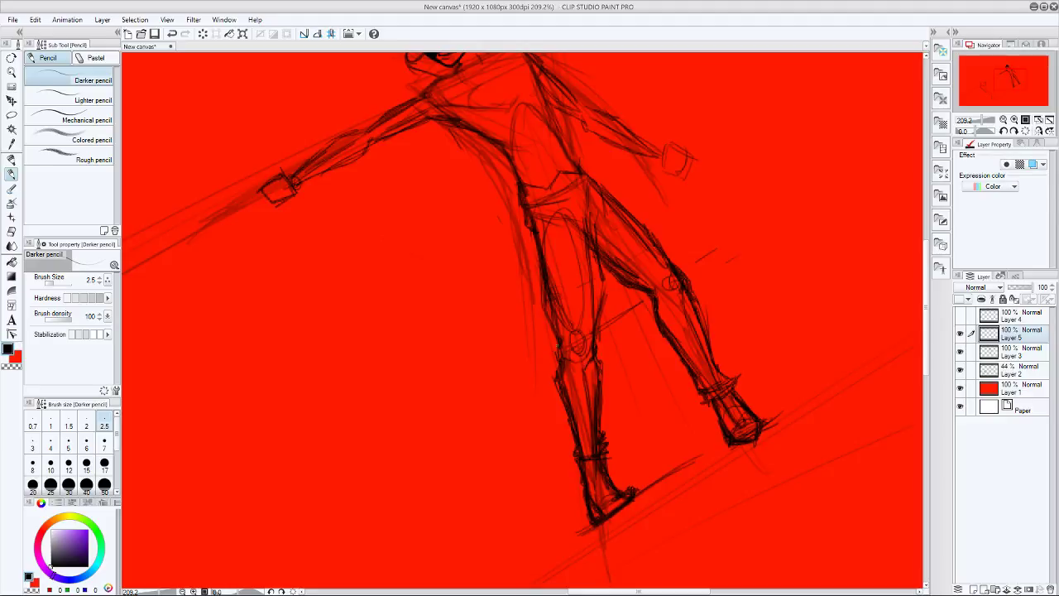
pyautogui.moveTo(557, 324); pyautogui.dragTo(555, 340)
pyautogui.moveTo(931, 319); pyautogui.dragTo(925, 304)
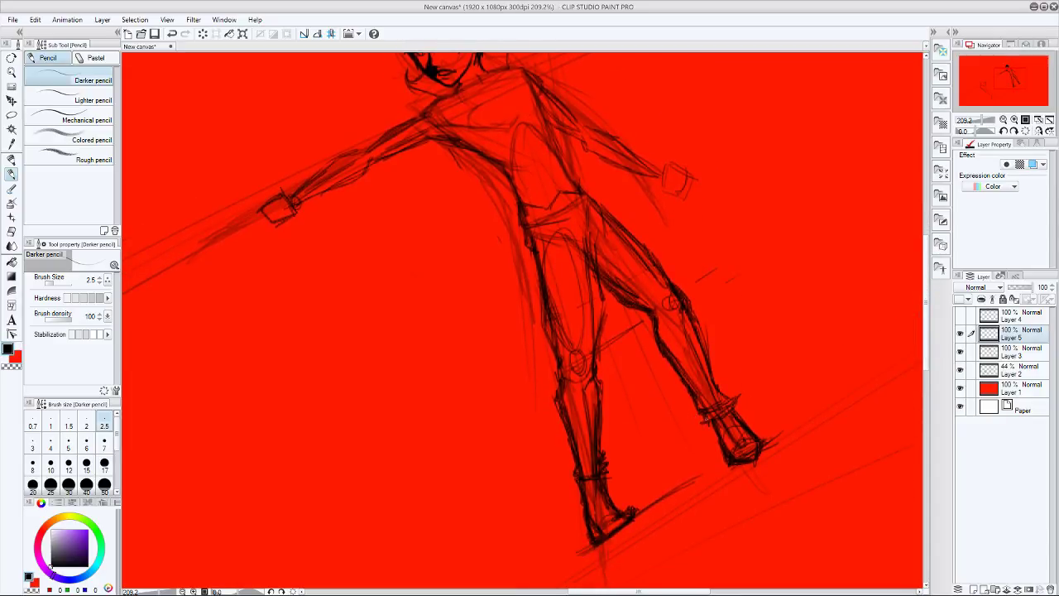
pyautogui.moveTo(731, 397)
pyautogui.mouseDown()
pyautogui.moveTo(723, 411)
pyautogui.moveTo(706, 407)
pyautogui.mouseUp()
# - Sketch a long coat edge from the collar down across the chest and past the hip to the left-hand thigh
pyautogui.moveTo(927, 313); pyautogui.dragTo(928, 278)
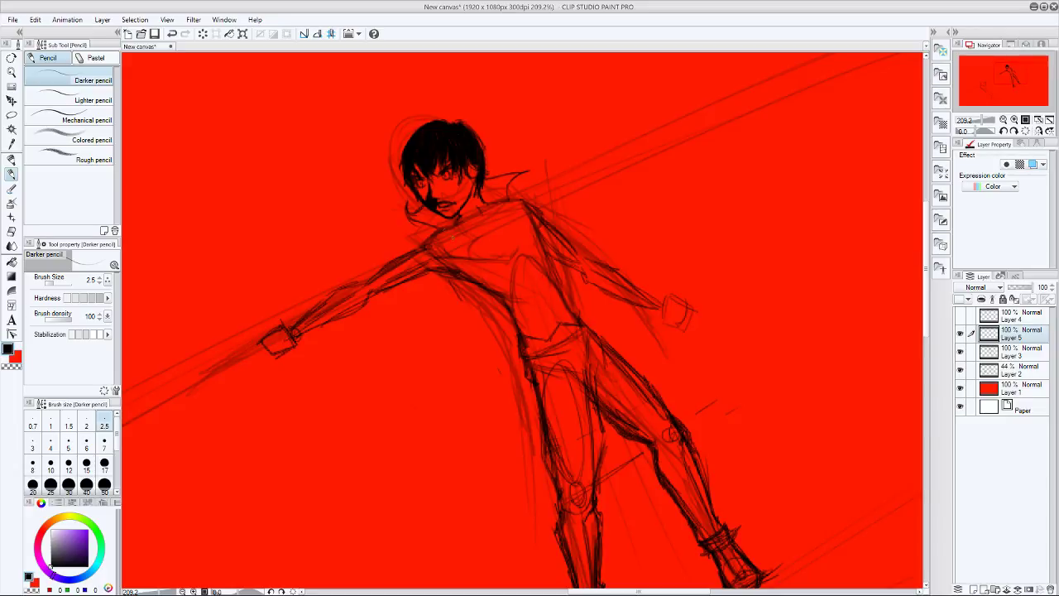
pyautogui.moveTo(457, 228)
pyautogui.mouseDown()
pyautogui.moveTo(486, 244)
pyautogui.moveTo(505, 285)
pyautogui.moveTo(514, 362)
pyautogui.mouseUp()
pyautogui.moveTo(510, 321); pyautogui.dragTo(510, 429)
pyautogui.moveTo(512, 342); pyautogui.dragTo(516, 473)
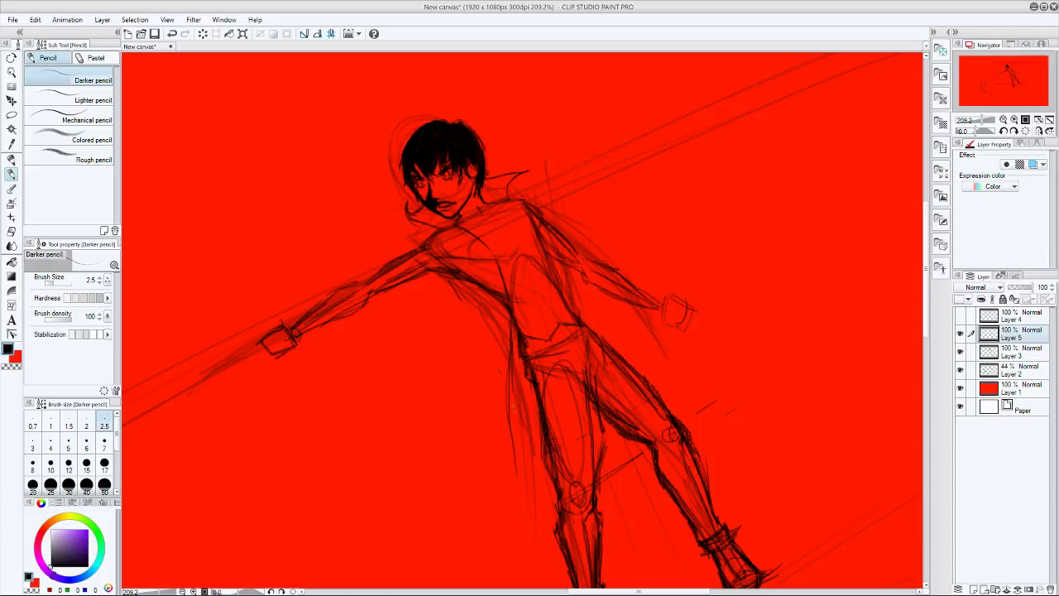
# - Draw the coat's outer edge on the left-hand side from the hip down past the knee
pyautogui.moveTo(511, 403); pyautogui.dragTo(541, 515)
pyautogui.moveTo(507, 380); pyautogui.dragTo(543, 518)
pyautogui.moveTo(518, 445); pyautogui.dragTo(523, 468)
pyautogui.moveTo(529, 488); pyautogui.dragTo(551, 525)
pyautogui.moveTo(507, 370)
pyautogui.mouseDown()
pyautogui.moveTo(508, 412)
pyautogui.moveTo(508, 364)
pyautogui.mouseUp()
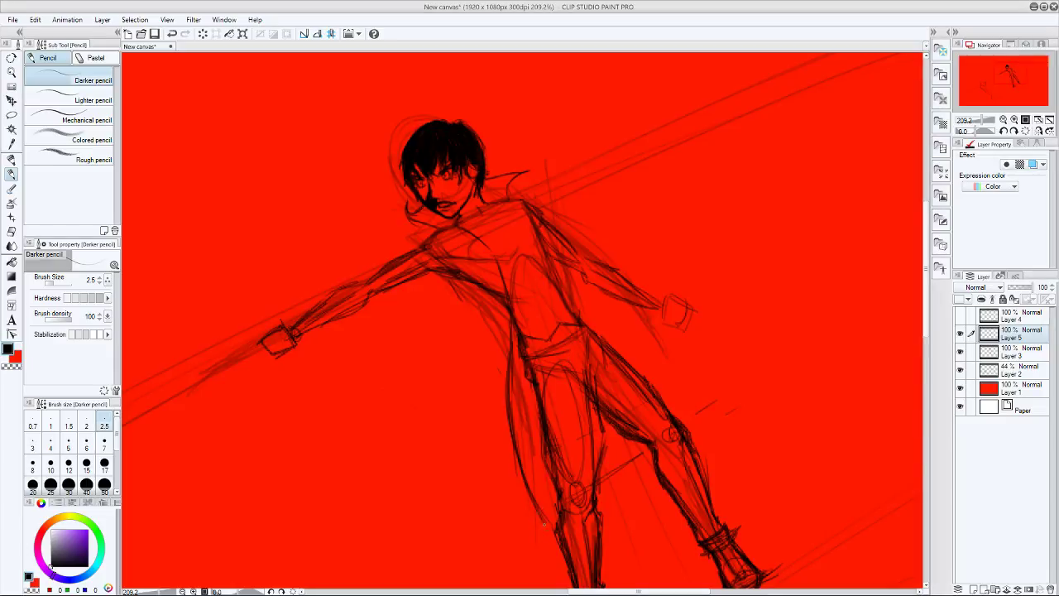
pyautogui.moveTo(537, 509); pyautogui.dragTo(548, 547)
# - Draw the coat's right-hand edge from the armpit past the knee and extend both outer edges toward the ankles
pyautogui.moveTo(537, 238)
pyautogui.mouseDown()
pyautogui.moveTo(584, 310)
pyautogui.moveTo(574, 299)
pyautogui.moveTo(678, 402)
pyautogui.mouseUp()
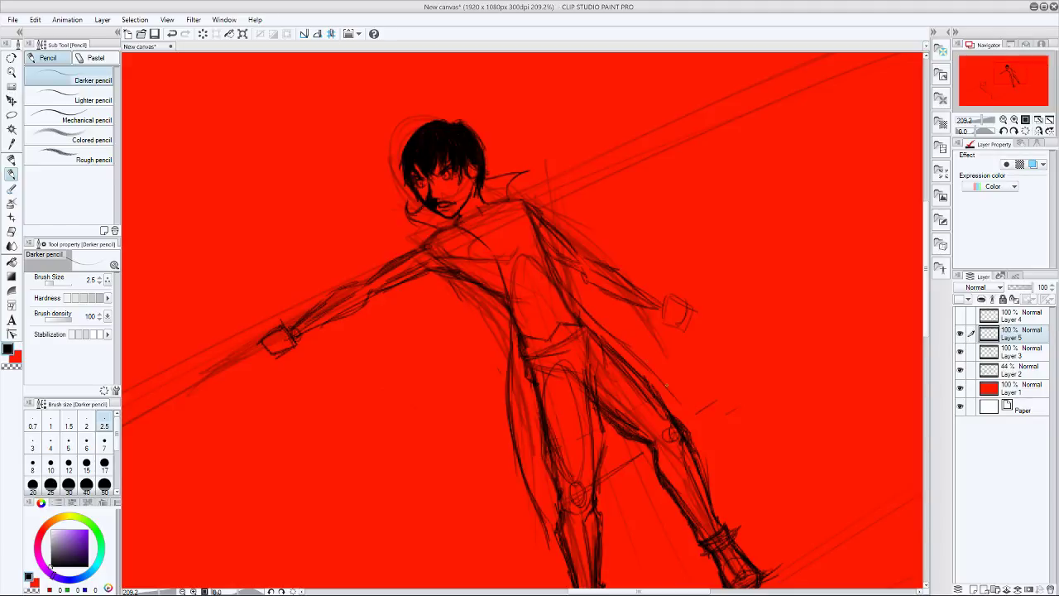
pyautogui.moveTo(633, 351); pyautogui.dragTo(716, 451)
pyautogui.moveTo(546, 534); pyautogui.dragTo(566, 585)
pyautogui.moveTo(926, 241); pyautogui.dragTo(925, 292)
pyautogui.moveTo(543, 326)
pyautogui.mouseDown()
pyautogui.moveTo(573, 387)
pyautogui.moveTo(512, 201)
pyautogui.mouseUp()
pyautogui.moveTo(698, 232)
pyautogui.mouseDown()
pyautogui.moveTo(731, 276)
pyautogui.moveTo(698, 233)
pyautogui.moveTo(746, 284)
pyautogui.moveTo(743, 312)
pyautogui.moveTo(745, 295)
pyautogui.moveTo(727, 324)
pyautogui.mouseUp()
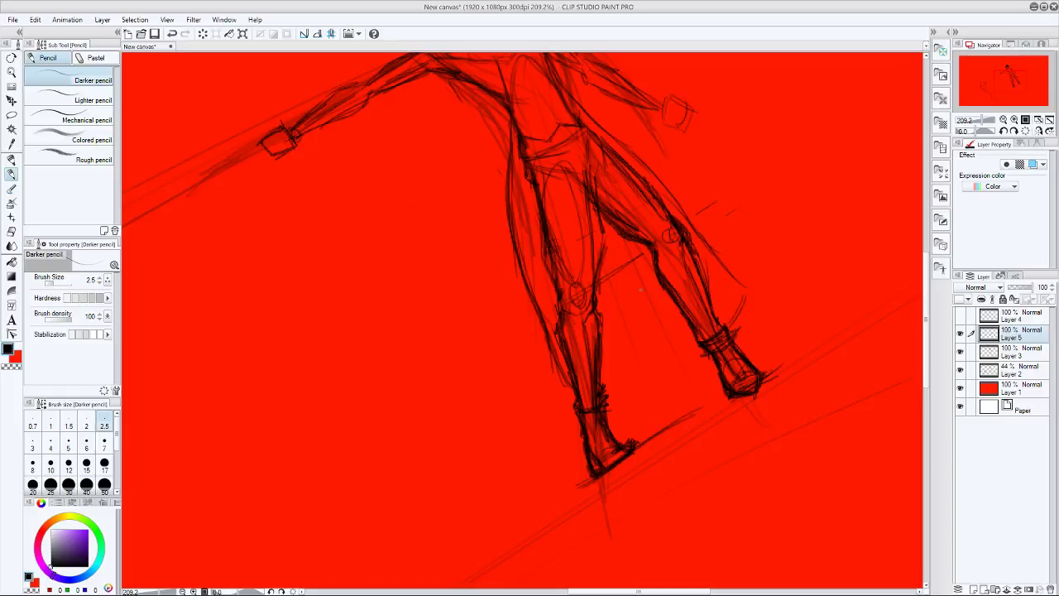
# - Sketch the coat tails hanging between the legs, with their lower hems near calf height
pyautogui.moveTo(620, 233); pyautogui.dragTo(688, 354)
pyautogui.moveTo(667, 316)
pyautogui.mouseDown()
pyautogui.moveTo(681, 350)
pyautogui.moveTo(667, 370)
pyautogui.moveTo(690, 356)
pyautogui.moveTo(645, 378)
pyautogui.moveTo(624, 317)
pyautogui.mouseUp()
pyautogui.moveTo(607, 263); pyautogui.dragTo(643, 372)
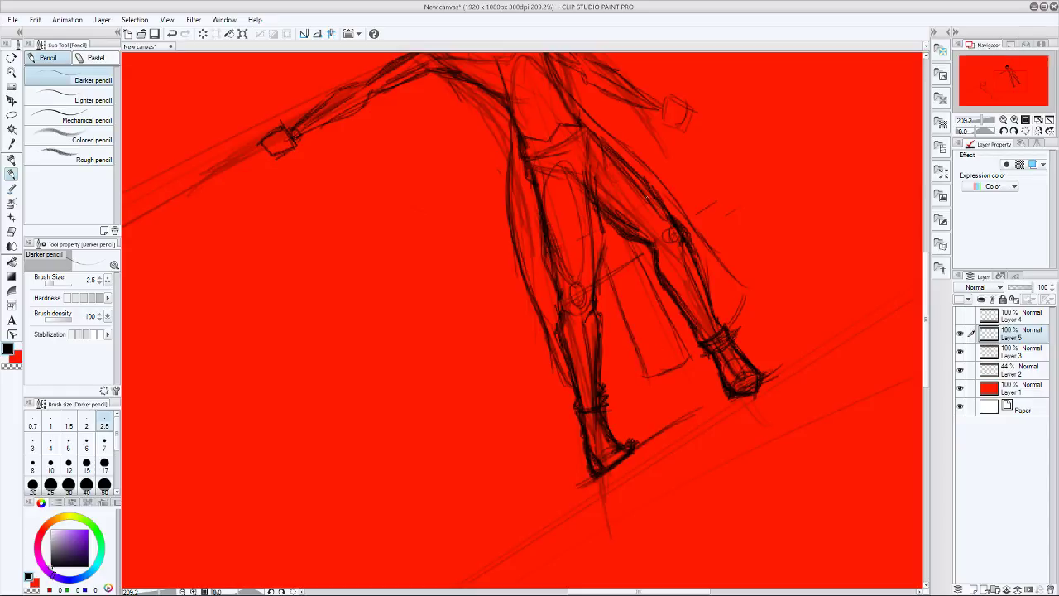
pyautogui.moveTo(616, 302); pyautogui.dragTo(646, 377)
pyautogui.moveTo(597, 279); pyautogui.dragTo(624, 364)
pyautogui.moveTo(599, 301)
pyautogui.mouseDown()
pyautogui.moveTo(628, 375)
pyautogui.moveTo(605, 386)
pyautogui.mouseUp()
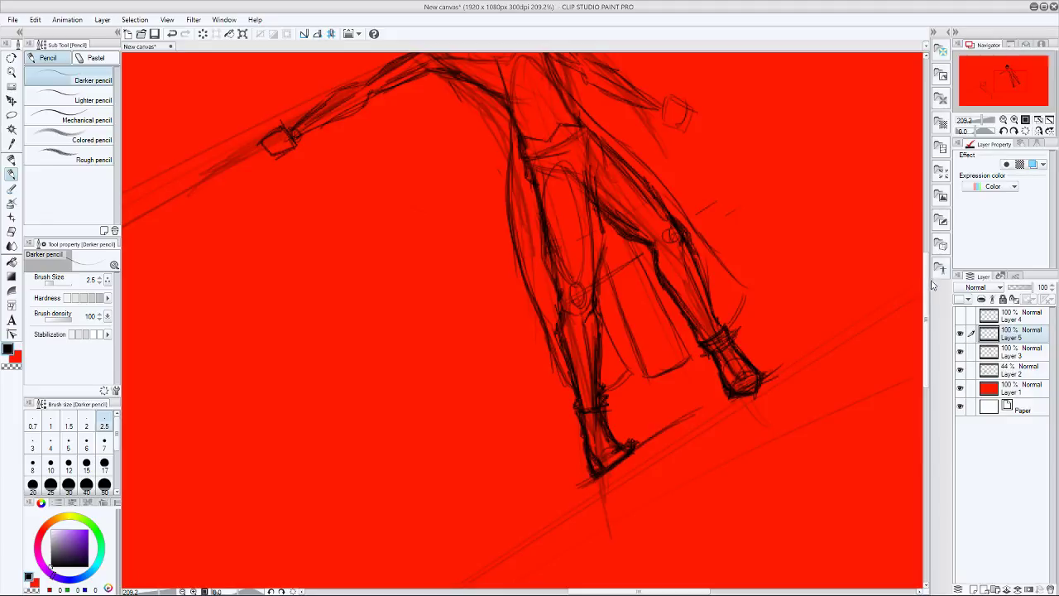
# - Darken the coat's left-hand side from hip to armpit and sketch the lapel and right-hand shoulder
pyautogui.moveTo(926, 294); pyautogui.dragTo(918, 243)
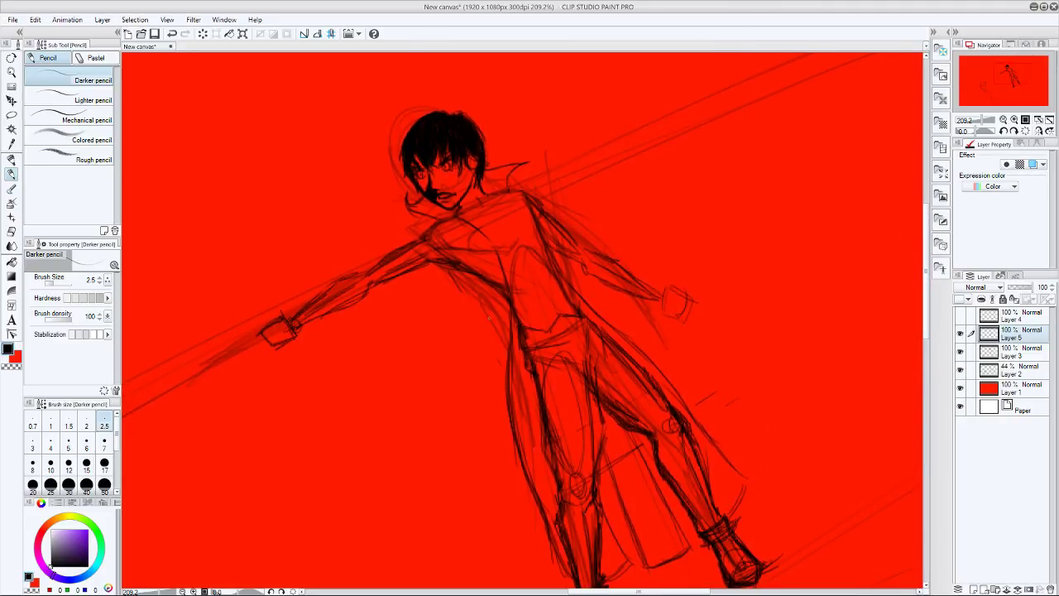
pyautogui.moveTo(505, 366)
pyautogui.mouseDown()
pyautogui.moveTo(499, 325)
pyautogui.moveTo(507, 344)
pyautogui.moveTo(483, 304)
pyautogui.moveTo(506, 347)
pyautogui.moveTo(457, 275)
pyautogui.mouseUp()
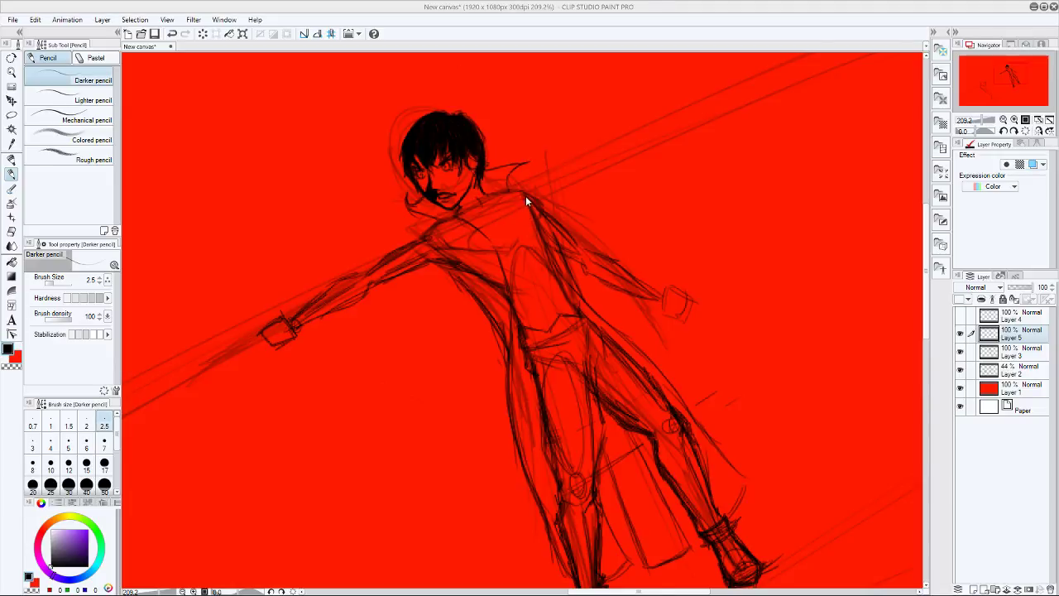
pyautogui.moveTo(512, 192)
pyautogui.mouseDown()
pyautogui.moveTo(549, 260)
pyautogui.moveTo(538, 236)
pyautogui.mouseUp()
pyautogui.moveTo(507, 188); pyautogui.dragTo(530, 192)
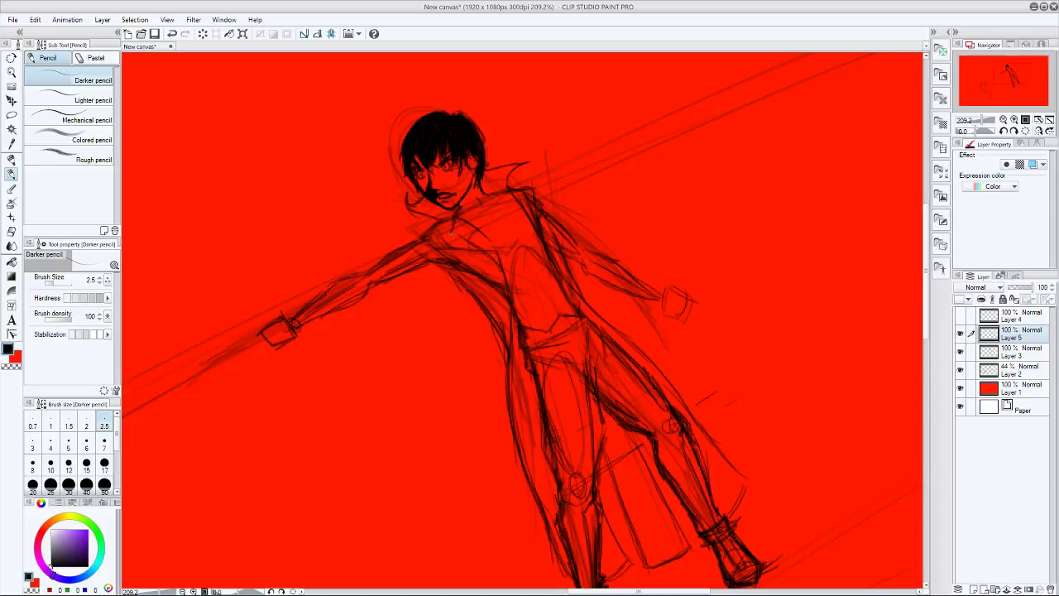
pyautogui.moveTo(451, 234); pyautogui.dragTo(486, 258)
pyautogui.moveTo(496, 265); pyautogui.dragTo(510, 301)
pyautogui.moveTo(537, 200); pyautogui.dragTo(560, 224)
pyautogui.moveTo(513, 190); pyautogui.dragTo(526, 184)
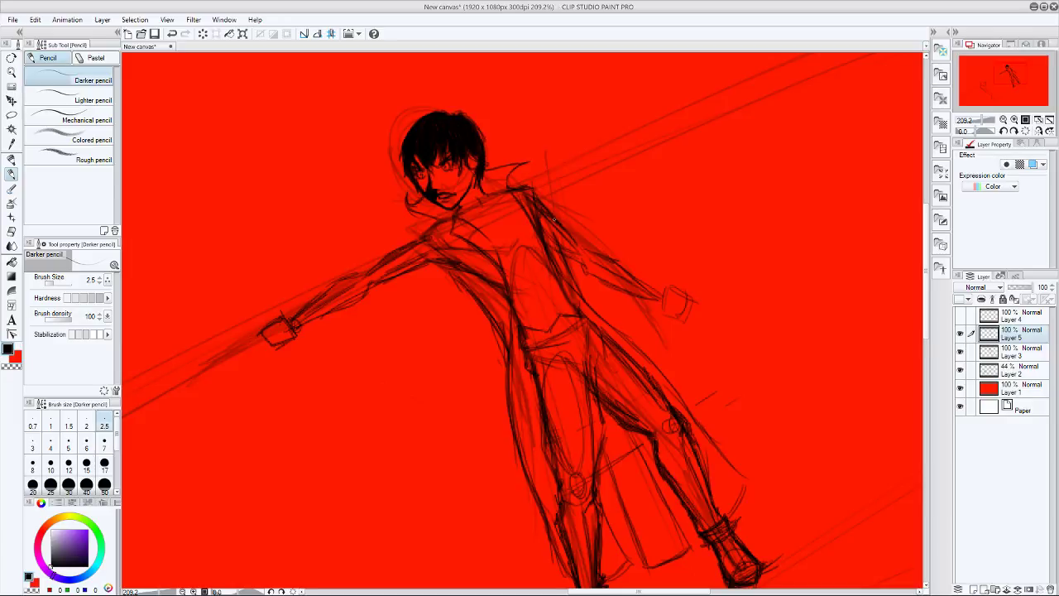
# - Draw the coat sleeve along the right-hand arm with a flared cuff at the wrist, undoing unwanted strokes
pyautogui.moveTo(564, 229)
pyautogui.mouseDown()
pyautogui.moveTo(583, 258)
pyautogui.moveTo(589, 249)
pyautogui.moveTo(614, 254)
pyautogui.moveTo(643, 281)
pyautogui.moveTo(609, 252)
pyautogui.moveTo(643, 305)
pyautogui.mouseUp()
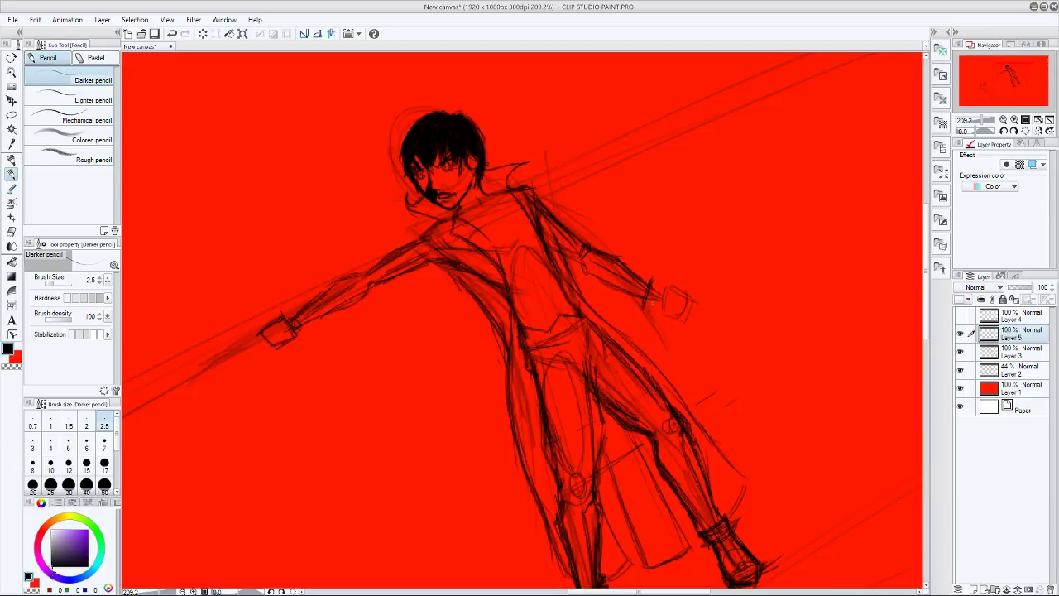
pyautogui.hotkey('ctrl', 'z')
pyautogui.hotkey('ctrl', 'z')
pyautogui.moveTo(642, 267)
pyautogui.mouseDown()
pyautogui.moveTo(663, 286)
pyautogui.moveTo(638, 262)
pyautogui.moveTo(657, 280)
pyautogui.moveTo(636, 267)
pyautogui.moveTo(632, 274)
pyautogui.moveTo(634, 262)
pyautogui.moveTo(623, 297)
pyautogui.moveTo(634, 260)
pyautogui.moveTo(622, 296)
pyautogui.moveTo(660, 300)
pyautogui.mouseUp()
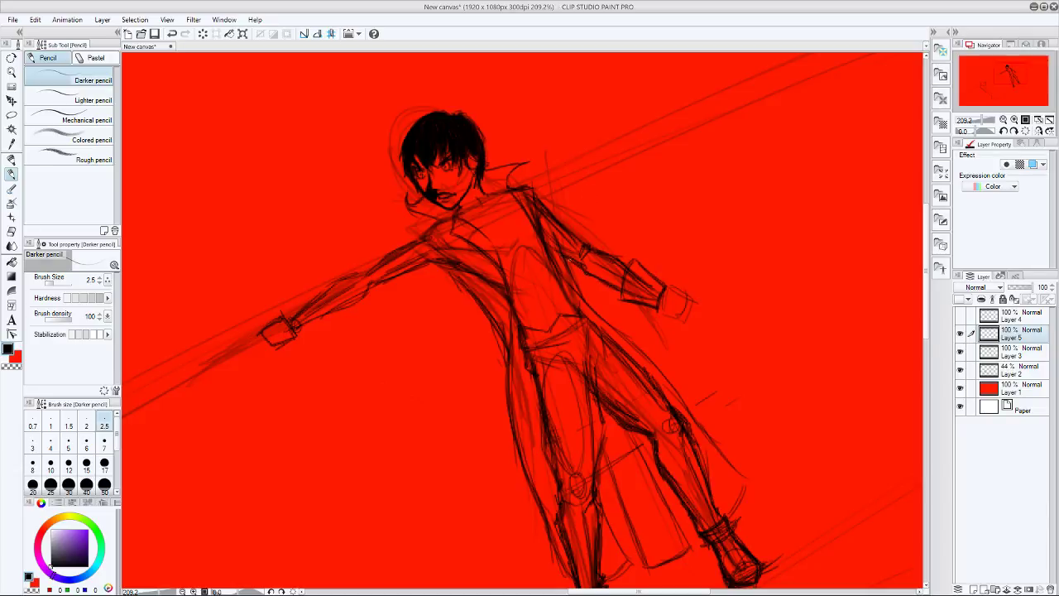
pyautogui.moveTo(582, 261); pyautogui.dragTo(577, 273)
# - Draw the shoulder seam, sleeve and flared cuff on the left-hand arm
pyautogui.moveTo(418, 224); pyautogui.dragTo(416, 232)
pyautogui.moveTo(414, 232); pyautogui.dragTo(422, 231)
pyautogui.moveTo(402, 242); pyautogui.dragTo(417, 238)
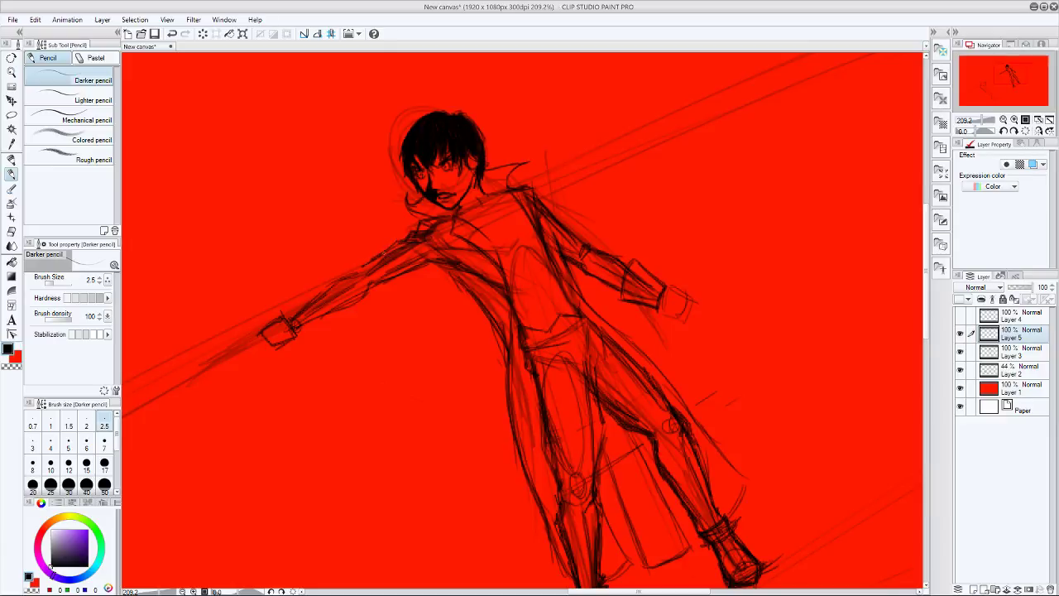
pyautogui.moveTo(367, 261); pyautogui.dragTo(386, 249)
pyautogui.moveTo(361, 266); pyautogui.dragTo(315, 293)
pyautogui.moveTo(314, 285); pyautogui.dragTo(331, 314)
pyautogui.moveTo(301, 329); pyautogui.dragTo(341, 320)
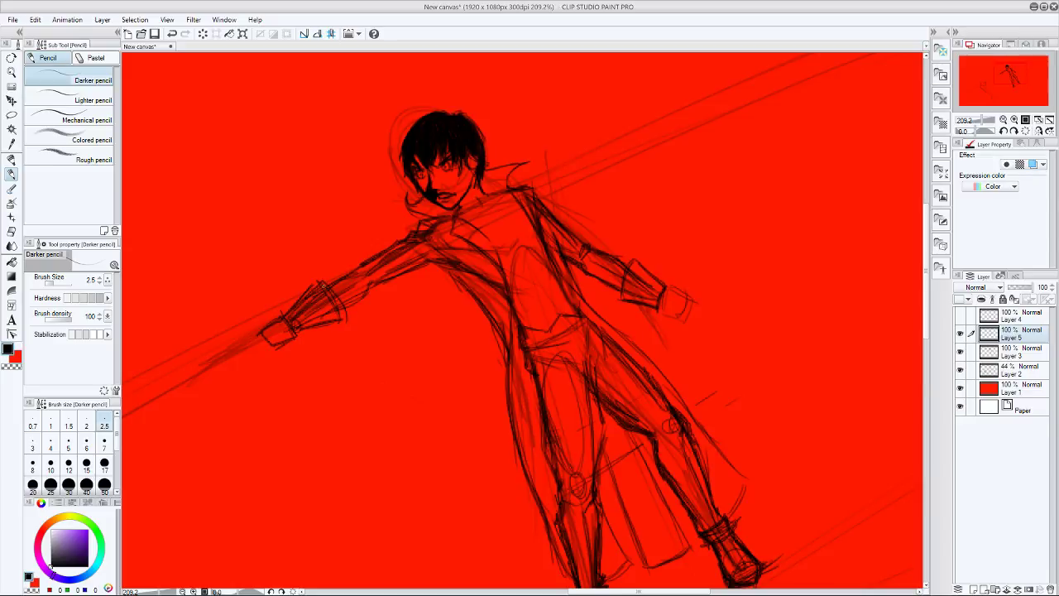
pyautogui.moveTo(334, 290); pyautogui.dragTo(340, 316)
pyautogui.moveTo(341, 308)
pyautogui.mouseDown()
pyautogui.moveTo(429, 262)
pyautogui.moveTo(464, 274)
pyautogui.moveTo(468, 288)
pyautogui.mouseUp()
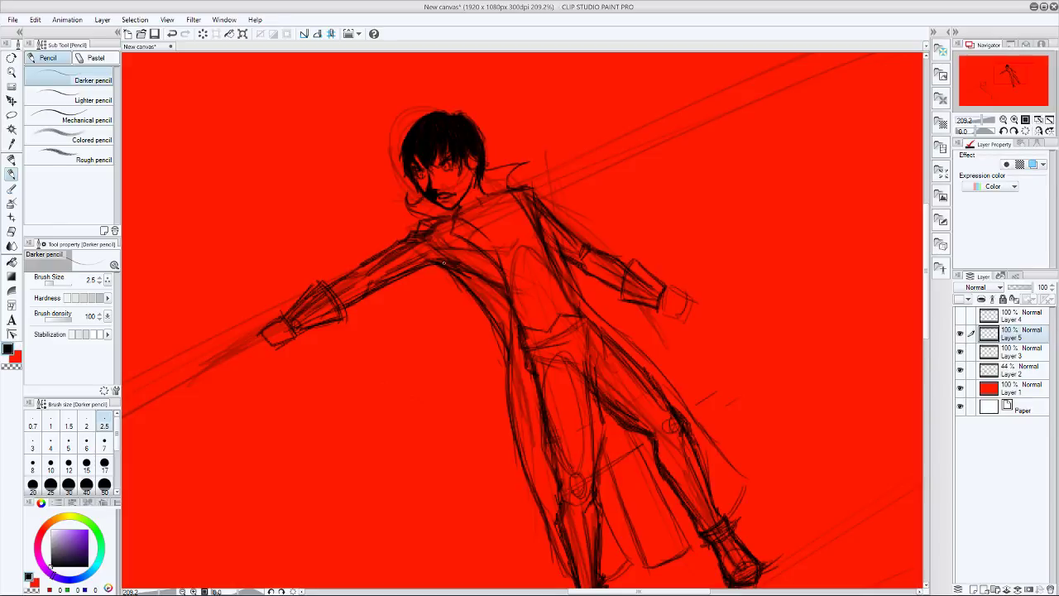
# - Hide Layer 2, show Layer 4, and check the figure with Layer 5 switched off and on
pyautogui.click(960, 370)
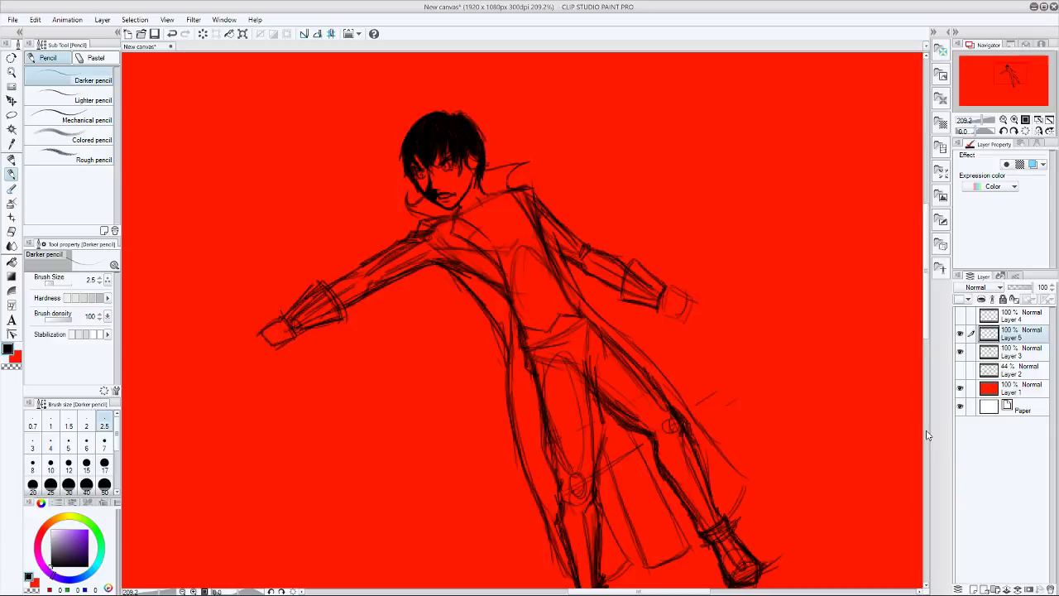
pyautogui.moveTo(928, 228)
pyautogui.mouseDown()
pyautogui.moveTo(928, 281)
pyautogui.moveTo(921, 221)
pyautogui.moveTo(933, 226)
pyautogui.mouseUp()
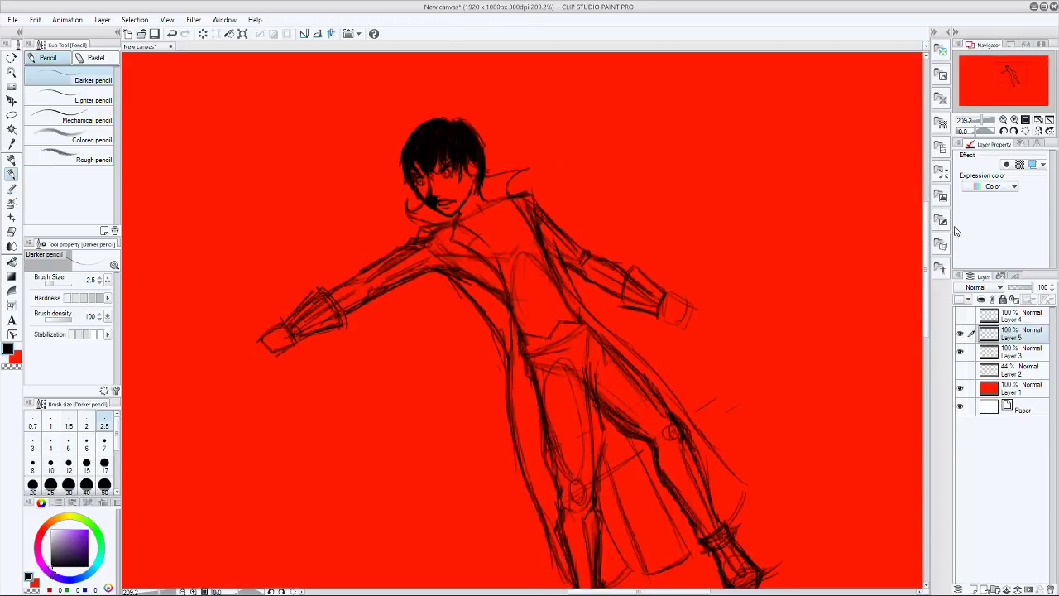
pyautogui.click(970, 318)
pyautogui.click(962, 315)
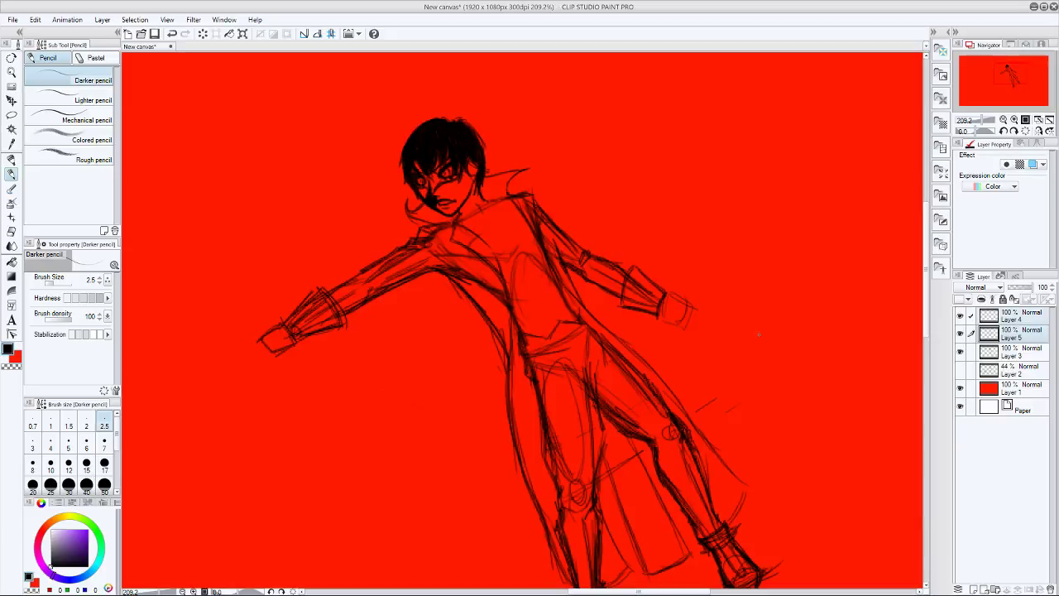
pyautogui.click(960, 333)
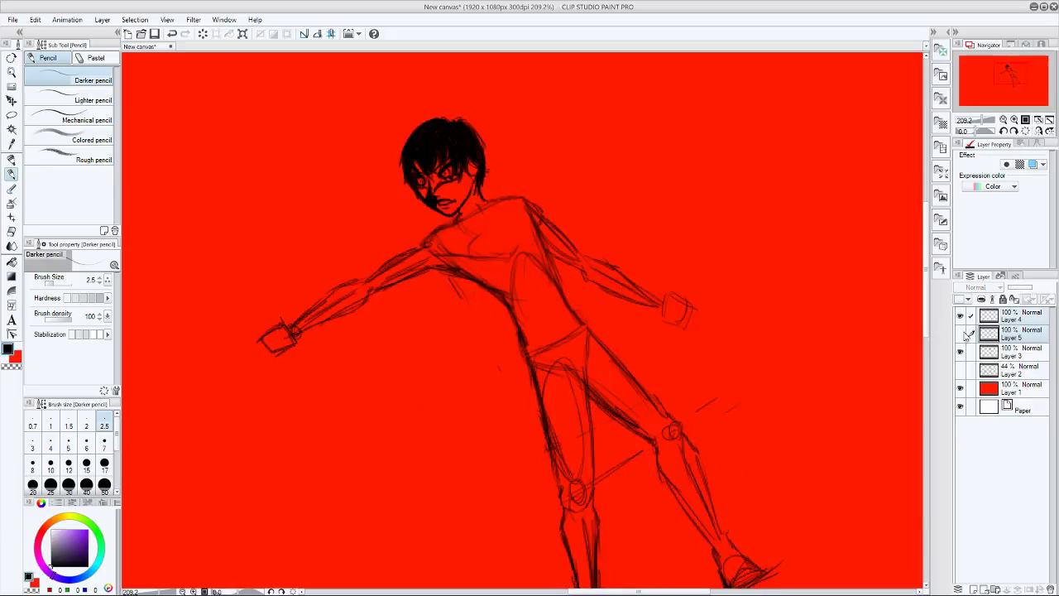
pyautogui.click(961, 332)
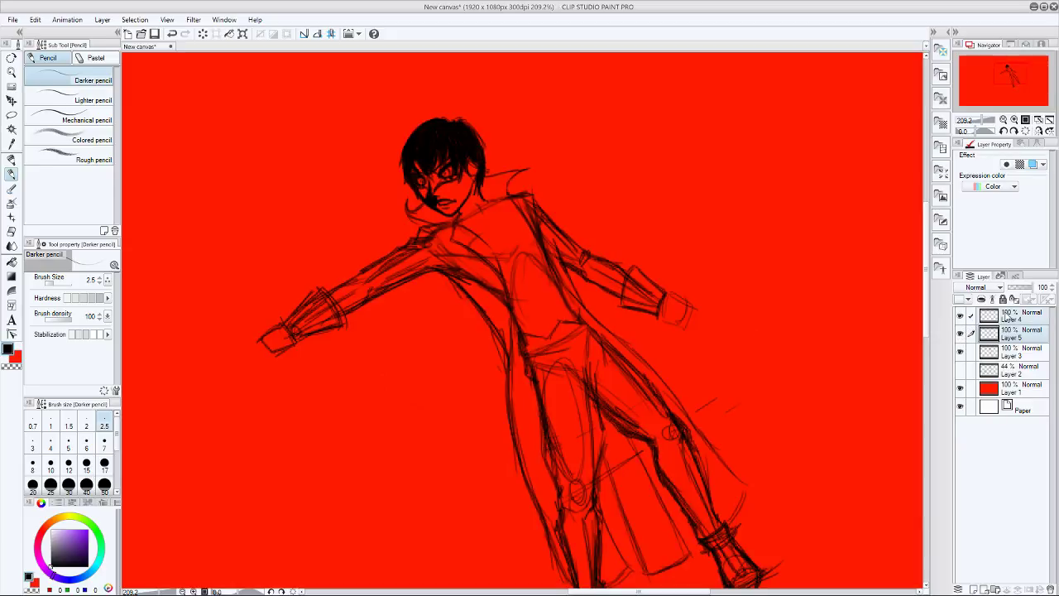
# - Make Layer 3 active and redraw the figure's mouth as a smile
pyautogui.click(1003, 354)
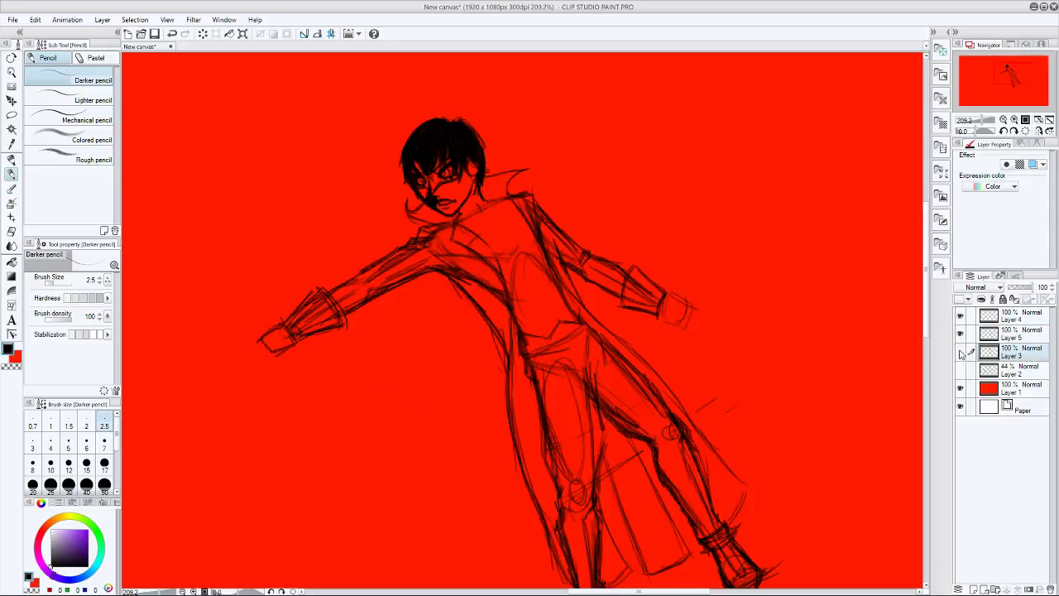
pyautogui.click(960, 351)
pyautogui.click(961, 352)
pyautogui.moveTo(451, 196)
pyautogui.mouseDown()
pyautogui.moveTo(444, 189)
pyautogui.moveTo(453, 207)
pyautogui.mouseUp()
pyautogui.click(960, 352)
pyautogui.click(960, 352)
pyautogui.moveTo(439, 208); pyautogui.dragTo(449, 212)
pyautogui.moveTo(449, 174); pyautogui.dragTo(440, 187)
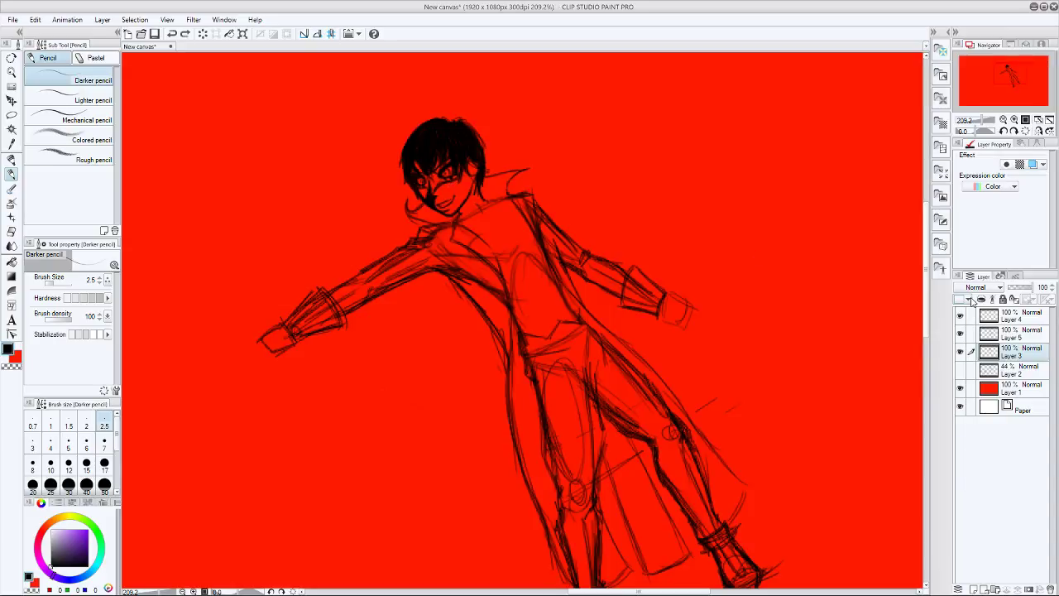
# - Reshape the mouth into a wide open grin, undoing unwanted strokes
pyautogui.hotkey('ctrl', 'z')
pyautogui.moveTo(445, 203); pyautogui.dragTo(453, 193)
pyautogui.moveTo(453, 200); pyautogui.dragTo(444, 204)
pyautogui.hotkey('ctrl', 'z')
pyautogui.moveTo(453, 193); pyautogui.dragTo(456, 196)
# - Select the Milli pen and add a new raster layer directly beneath Layer 3
pyautogui.click(1016, 334)
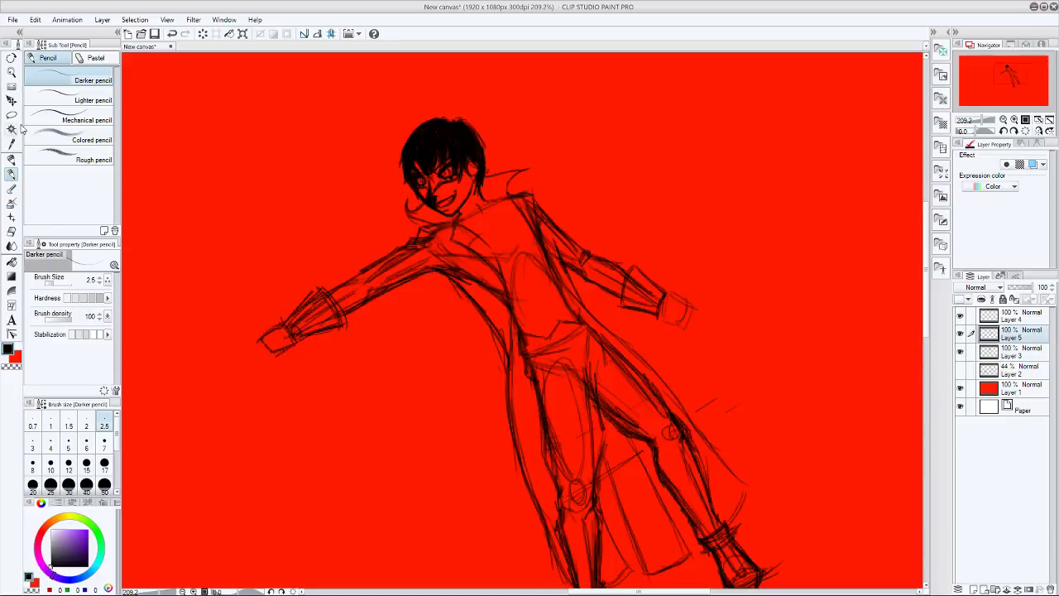
pyautogui.click(12, 159)
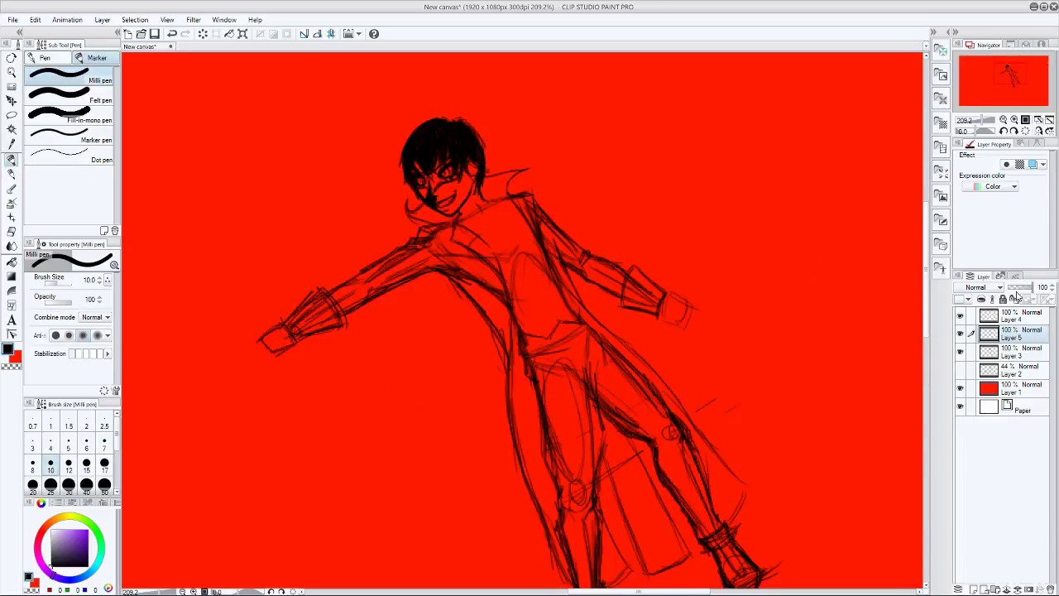
pyautogui.click(1013, 353)
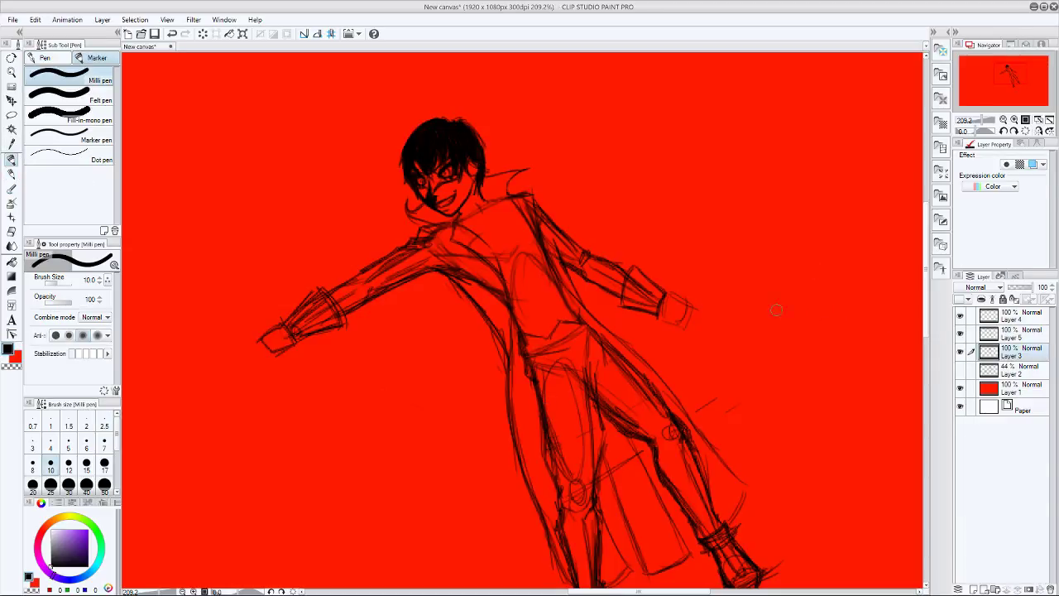
pyautogui.click(1014, 335)
pyautogui.click(960, 315)
pyautogui.click(961, 316)
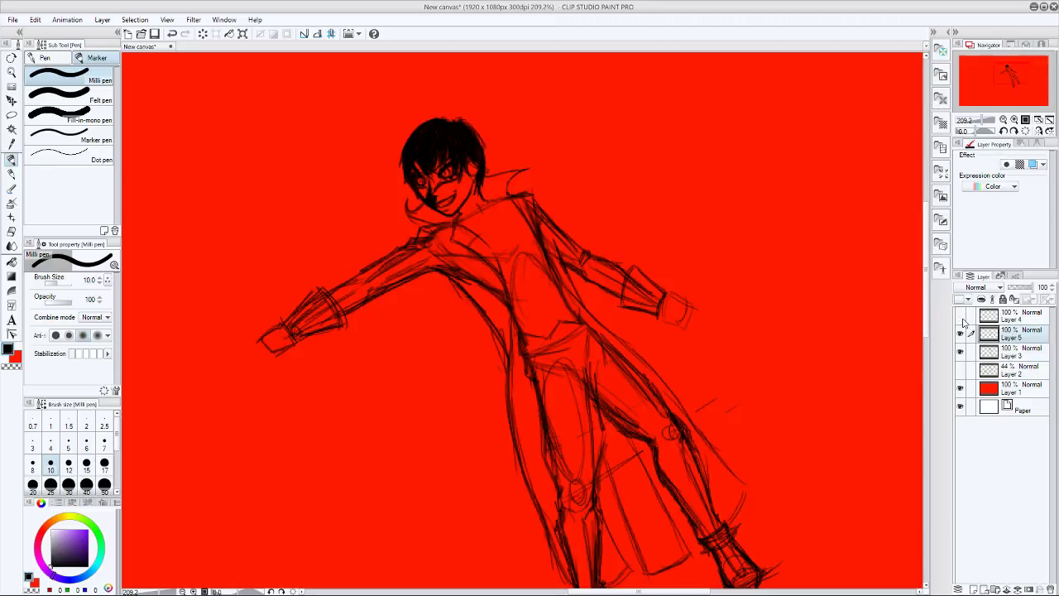
pyautogui.click(961, 317)
pyautogui.click(961, 317)
pyautogui.click(1009, 318)
pyautogui.click(974, 589)
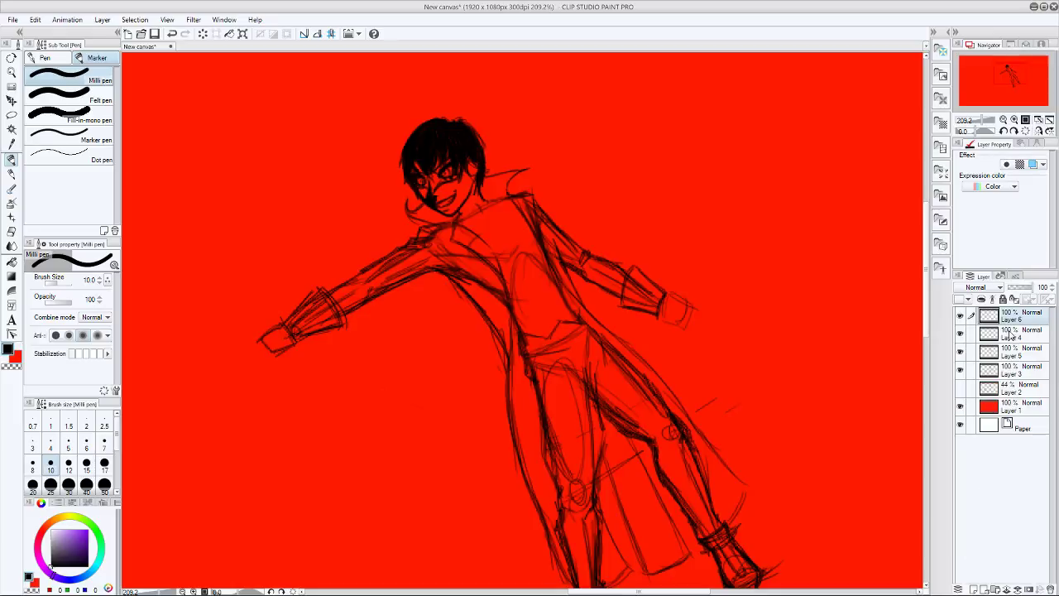
pyautogui.moveTo(1028, 319); pyautogui.dragTo(1026, 373)
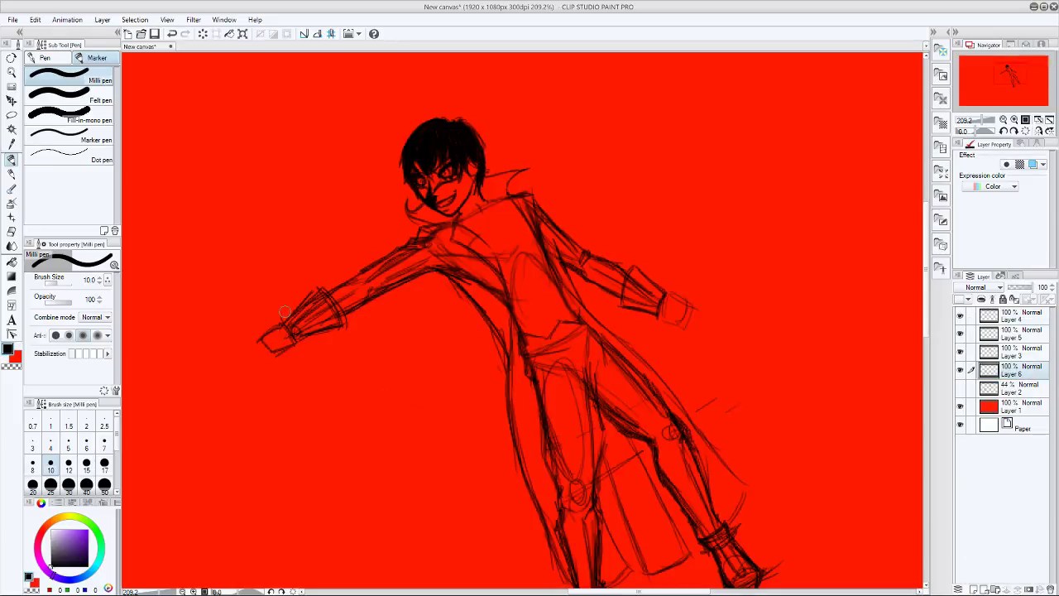
# - Fill the left-hand sleeve, chest side and collar of the coat in black, reducing the brush size to 5 for details
pyautogui.moveTo(289, 324)
pyautogui.mouseDown()
pyautogui.moveTo(323, 303)
pyautogui.moveTo(330, 318)
pyautogui.moveTo(312, 327)
pyautogui.moveTo(334, 322)
pyautogui.moveTo(326, 301)
pyautogui.moveTo(335, 318)
pyautogui.moveTo(330, 299)
pyautogui.moveTo(348, 304)
pyautogui.moveTo(371, 274)
pyautogui.moveTo(335, 295)
pyautogui.moveTo(452, 225)
pyautogui.moveTo(422, 232)
pyautogui.moveTo(444, 228)
pyautogui.moveTo(380, 283)
pyautogui.moveTo(444, 259)
pyautogui.moveTo(420, 263)
pyautogui.moveTo(459, 265)
pyautogui.moveTo(488, 294)
pyautogui.moveTo(447, 244)
pyautogui.moveTo(500, 269)
pyautogui.moveTo(468, 237)
pyautogui.moveTo(442, 245)
pyautogui.moveTo(477, 241)
pyautogui.moveTo(505, 313)
pyautogui.moveTo(458, 263)
pyautogui.moveTo(463, 274)
pyautogui.moveTo(446, 266)
pyautogui.moveTo(501, 327)
pyautogui.moveTo(483, 270)
pyautogui.moveTo(536, 349)
pyautogui.moveTo(488, 242)
pyautogui.moveTo(440, 212)
pyautogui.moveTo(428, 215)
pyautogui.moveTo(443, 220)
pyautogui.moveTo(412, 209)
pyautogui.mouseUp()
pyautogui.press(']')
pyautogui.press(']')
pyautogui.press('[')
pyautogui.press('[')
pyautogui.press('[')
pyautogui.press('[')
pyautogui.press('[')
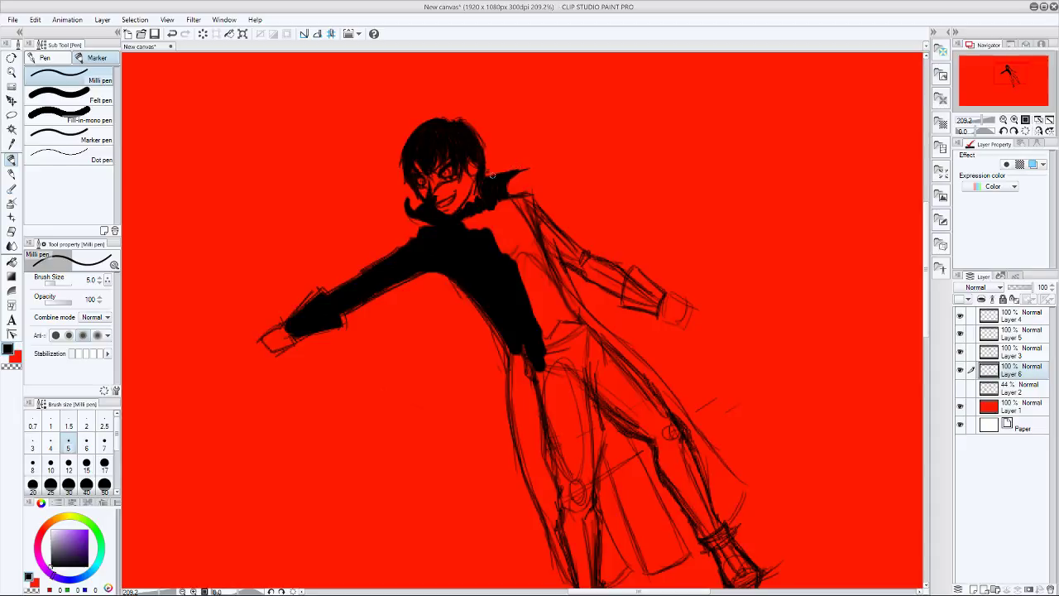
# - Undo the last stroke, fill the right-hand shoulder and sleeve in black, and enlarge the brush to 15
pyautogui.hotkey('ctrl', 'z')
pyautogui.moveTo(514, 203)
pyautogui.mouseDown()
pyautogui.moveTo(508, 249)
pyautogui.moveTo(495, 224)
pyautogui.moveTo(469, 232)
pyautogui.moveTo(488, 216)
pyautogui.moveTo(479, 217)
pyautogui.moveTo(504, 217)
pyautogui.moveTo(502, 245)
pyautogui.moveTo(529, 252)
pyautogui.moveTo(531, 227)
pyautogui.moveTo(511, 214)
pyautogui.moveTo(531, 181)
pyautogui.moveTo(526, 205)
pyautogui.moveTo(554, 237)
pyautogui.moveTo(529, 220)
pyautogui.moveTo(573, 253)
pyautogui.moveTo(543, 244)
pyautogui.moveTo(590, 274)
pyautogui.moveTo(554, 242)
pyautogui.moveTo(595, 267)
pyautogui.moveTo(556, 238)
pyautogui.moveTo(585, 248)
pyautogui.moveTo(571, 247)
pyautogui.moveTo(627, 294)
pyautogui.moveTo(598, 279)
pyautogui.moveTo(629, 287)
pyautogui.moveTo(606, 270)
pyautogui.moveTo(634, 290)
pyautogui.moveTo(599, 266)
pyautogui.moveTo(654, 308)
pyautogui.moveTo(634, 276)
pyautogui.mouseUp()
pyautogui.press(']')
pyautogui.press(']')
pyautogui.press(']')
pyautogui.press(']')
pyautogui.press(']')
pyautogui.press(']')
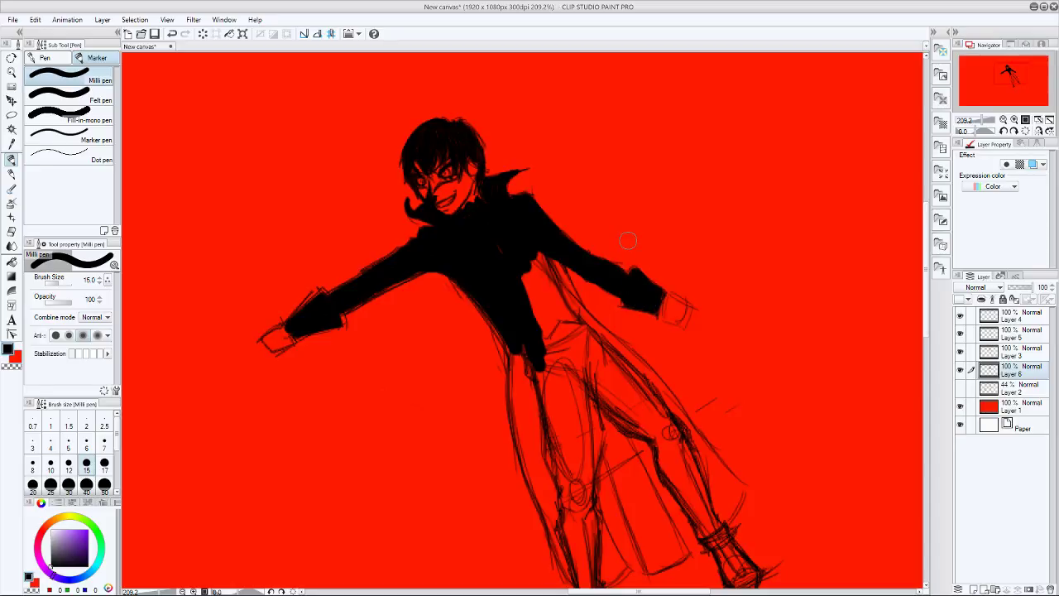
# - Fill the small remaining gap in the chest with the brush size reduced to 4
pyautogui.press('[')
pyautogui.press('[')
pyautogui.press('[')
pyautogui.press('[')
pyautogui.press('[')
pyautogui.press('[')
pyautogui.press('[')
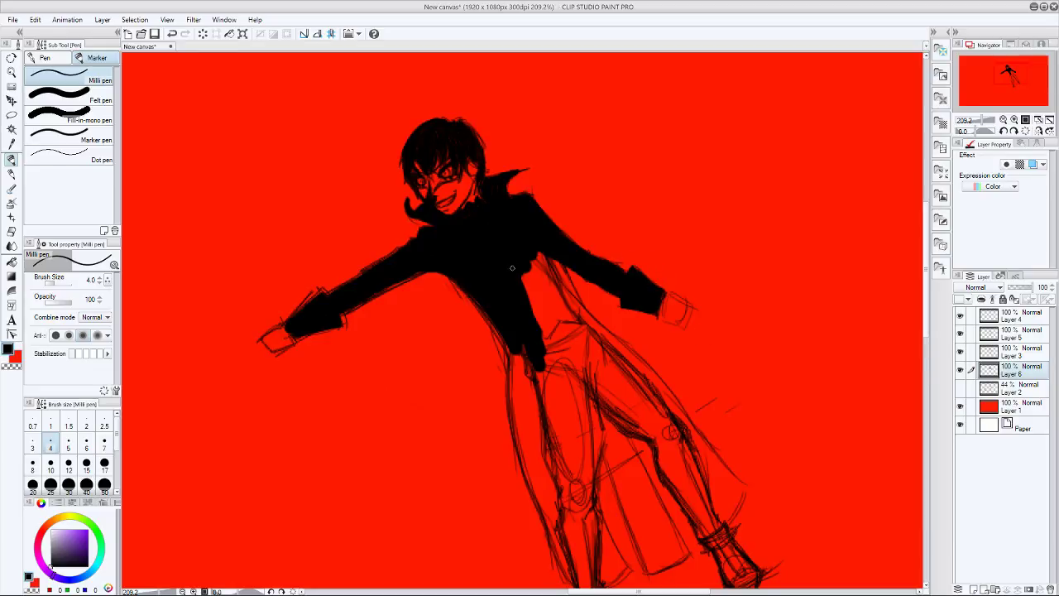
# - Fill the rest of the torso down to the waist in black with a brush size of 12
pyautogui.press(']')
pyautogui.press(']')
pyautogui.press(']')
pyautogui.press(']')
pyautogui.press(']')
pyautogui.press(']')
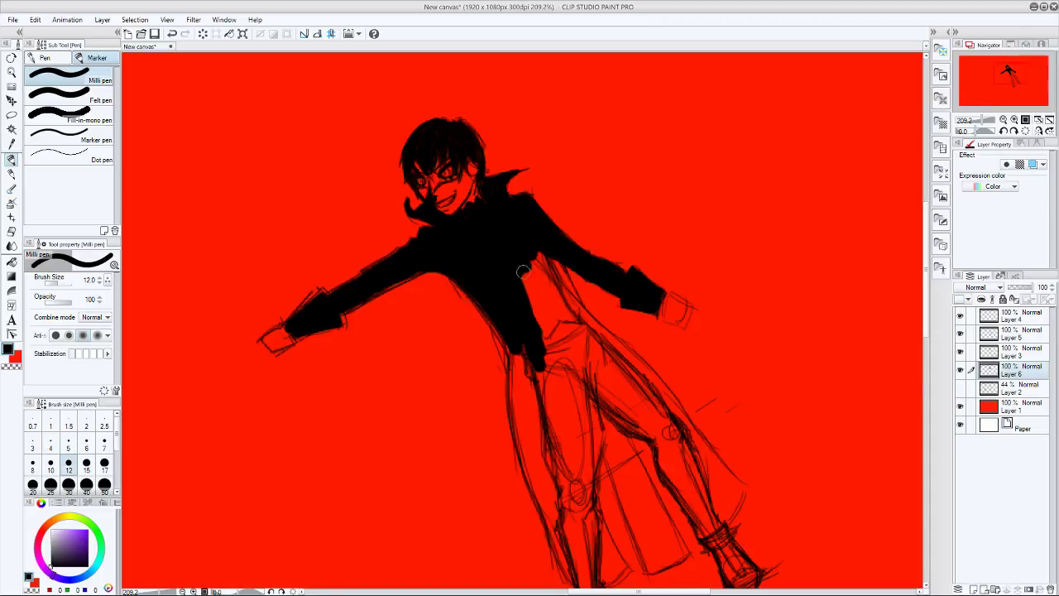
pyautogui.moveTo(524, 273); pyautogui.dragTo(549, 335)
pyautogui.moveTo(516, 258)
pyautogui.mouseDown()
pyautogui.moveTo(542, 345)
pyautogui.moveTo(551, 338)
pyautogui.mouseUp()
pyautogui.moveTo(537, 267)
pyautogui.mouseDown()
pyautogui.moveTo(563, 320)
pyautogui.moveTo(557, 303)
pyautogui.moveTo(560, 331)
pyautogui.moveTo(566, 297)
pyautogui.moveTo(578, 316)
pyautogui.moveTo(556, 259)
pyautogui.moveTo(580, 309)
pyautogui.moveTo(551, 263)
pyautogui.moveTo(580, 335)
pyautogui.moveTo(569, 325)
pyautogui.moveTo(564, 341)
pyautogui.moveTo(582, 317)
pyautogui.mouseUp()
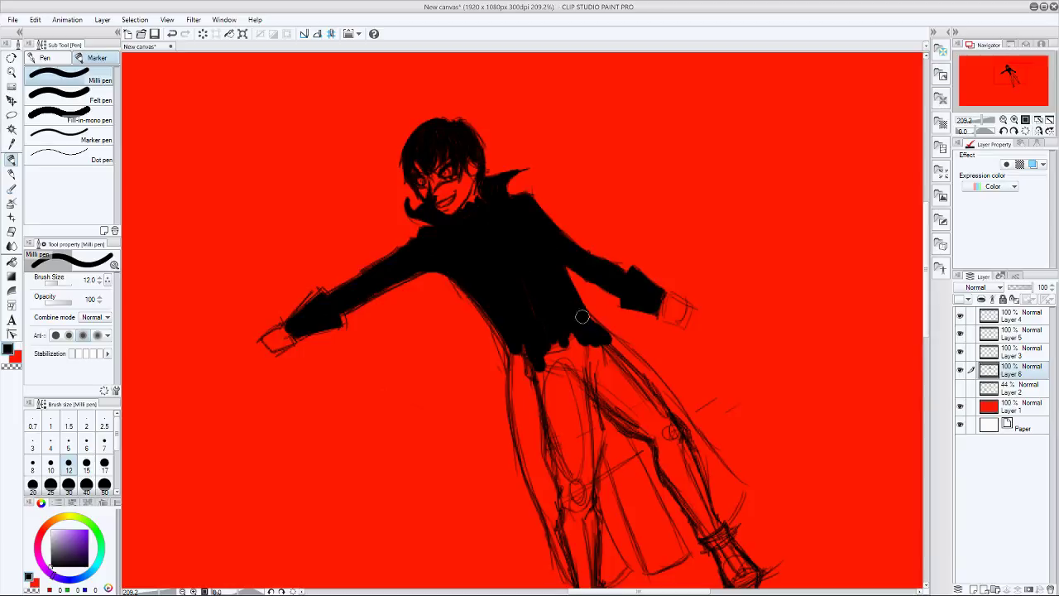
# - Fill the right-hand coat edge and leg in black down to the ankle, undoing the overlong first stroke
pyautogui.scroll(-3, 602, 243)
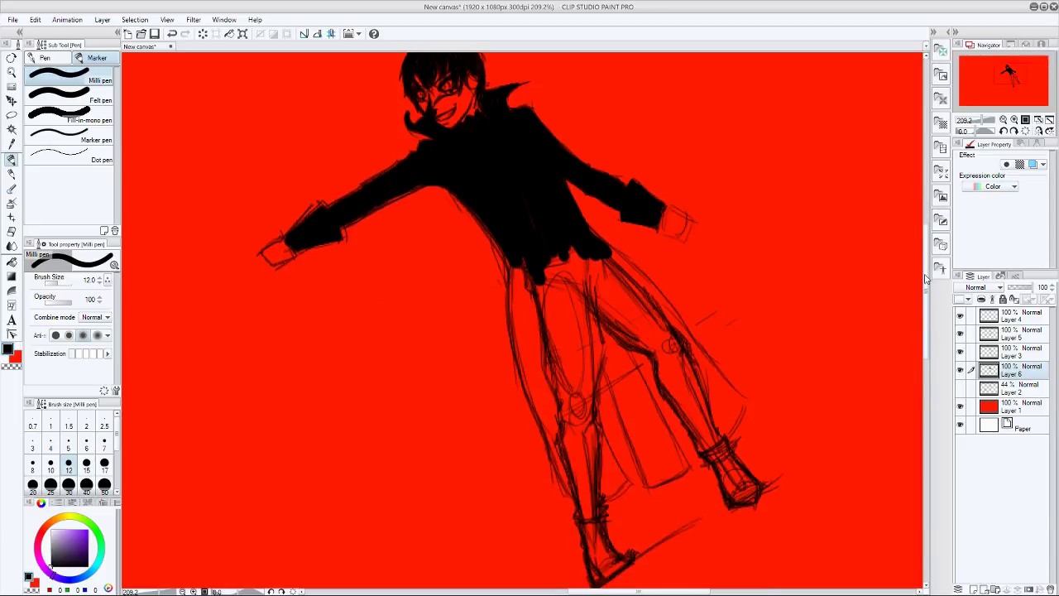
pyautogui.moveTo(593, 239)
pyautogui.mouseDown()
pyautogui.moveTo(675, 325)
pyautogui.moveTo(627, 259)
pyautogui.moveTo(736, 400)
pyautogui.moveTo(663, 302)
pyautogui.mouseUp()
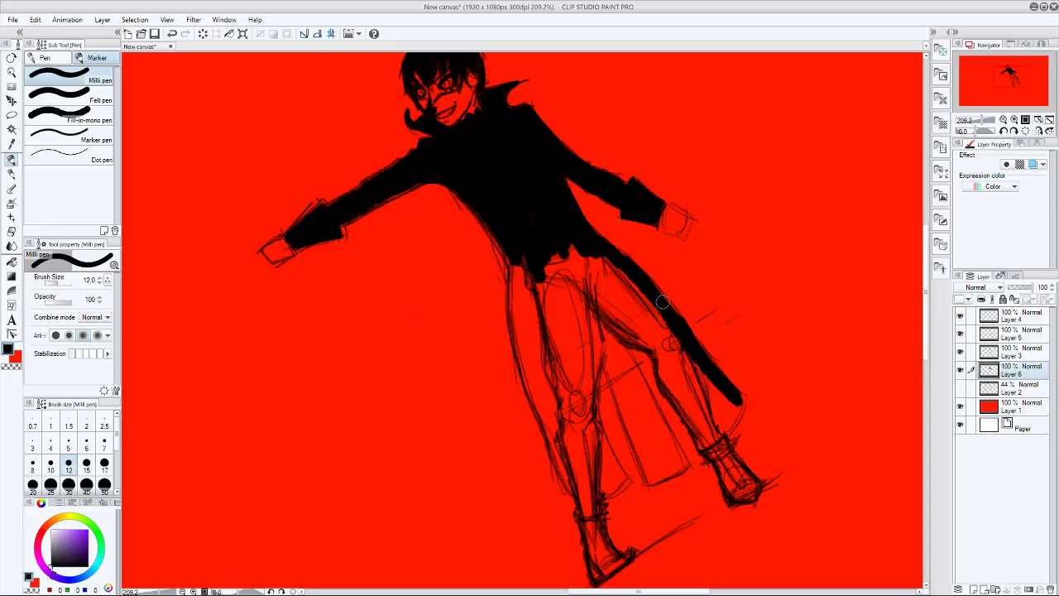
pyautogui.hotkey('ctrl', 'z')
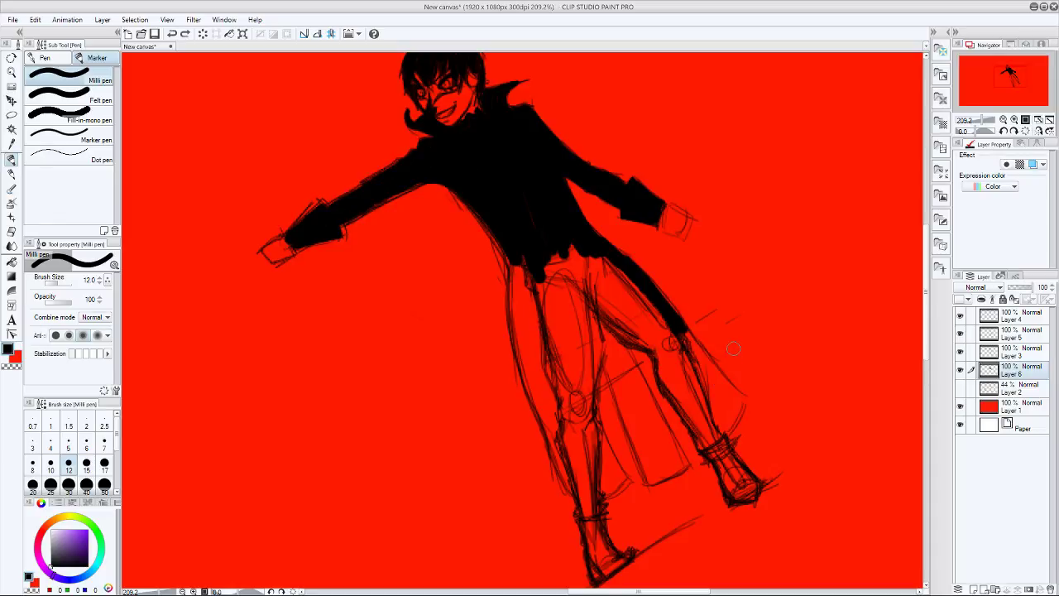
pyautogui.moveTo(666, 306)
pyautogui.mouseDown()
pyautogui.moveTo(734, 396)
pyautogui.moveTo(692, 340)
pyautogui.moveTo(733, 396)
pyautogui.moveTo(727, 417)
pyautogui.moveTo(737, 404)
pyautogui.moveTo(720, 431)
pyautogui.moveTo(708, 382)
pyautogui.moveTo(712, 405)
pyautogui.moveTo(723, 402)
pyautogui.moveTo(657, 312)
pyautogui.moveTo(678, 345)
pyautogui.moveTo(596, 250)
pyautogui.moveTo(575, 246)
pyautogui.moveTo(646, 314)
pyautogui.mouseUp()
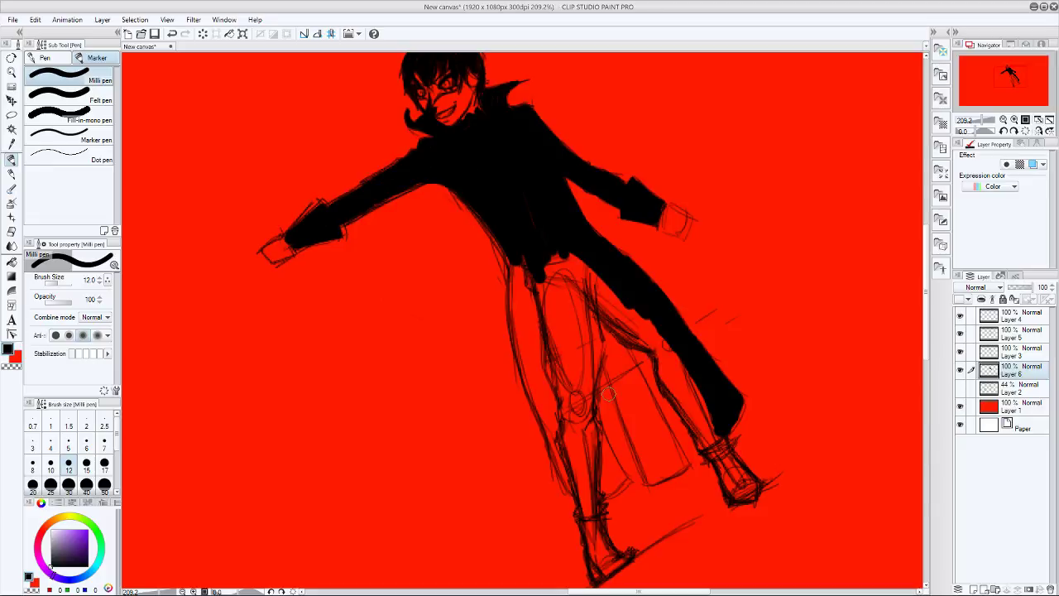
# - Enlarge the brush and fill the hips, inner thighs and left-hand leg area of the coat in black
pyautogui.press(']')
pyautogui.press(']')
pyautogui.press(']')
pyautogui.press(']')
pyautogui.press(']')
pyautogui.moveTo(556, 246)
pyautogui.mouseDown()
pyautogui.moveTo(554, 322)
pyautogui.moveTo(544, 308)
pyautogui.moveTo(569, 327)
pyautogui.moveTo(540, 305)
pyautogui.moveTo(540, 326)
pyautogui.moveTo(523, 256)
pyautogui.moveTo(541, 354)
pyautogui.moveTo(521, 263)
pyautogui.moveTo(532, 358)
pyautogui.moveTo(526, 298)
pyautogui.moveTo(528, 351)
pyautogui.moveTo(526, 308)
pyautogui.moveTo(521, 322)
pyautogui.moveTo(530, 345)
pyautogui.moveTo(521, 273)
pyautogui.moveTo(542, 392)
pyautogui.moveTo(532, 340)
pyautogui.moveTo(530, 369)
pyautogui.moveTo(561, 436)
pyautogui.moveTo(524, 319)
pyautogui.moveTo(538, 386)
pyautogui.moveTo(558, 423)
pyautogui.moveTo(519, 289)
pyautogui.moveTo(545, 396)
pyautogui.moveTo(520, 310)
pyautogui.moveTo(524, 349)
pyautogui.moveTo(520, 287)
pyautogui.moveTo(543, 333)
pyautogui.moveTo(556, 307)
pyautogui.moveTo(569, 338)
pyautogui.moveTo(570, 240)
pyautogui.moveTo(585, 402)
pyautogui.moveTo(575, 256)
pyautogui.moveTo(591, 349)
pyautogui.moveTo(580, 269)
pyautogui.moveTo(616, 319)
pyautogui.moveTo(672, 343)
pyautogui.moveTo(660, 328)
pyautogui.moveTo(698, 436)
pyautogui.moveTo(683, 373)
pyautogui.moveTo(697, 436)
pyautogui.moveTo(655, 359)
pyautogui.moveTo(648, 399)
pyautogui.mouseUp()
# - Reduce the brush size to 12 and fill the middle coat tail between the legs in black
pyautogui.press('[')
pyautogui.press('[')
pyautogui.press('[')
pyautogui.press('[')
pyautogui.press('[')
pyautogui.moveTo(630, 353); pyautogui.dragTo(651, 405)
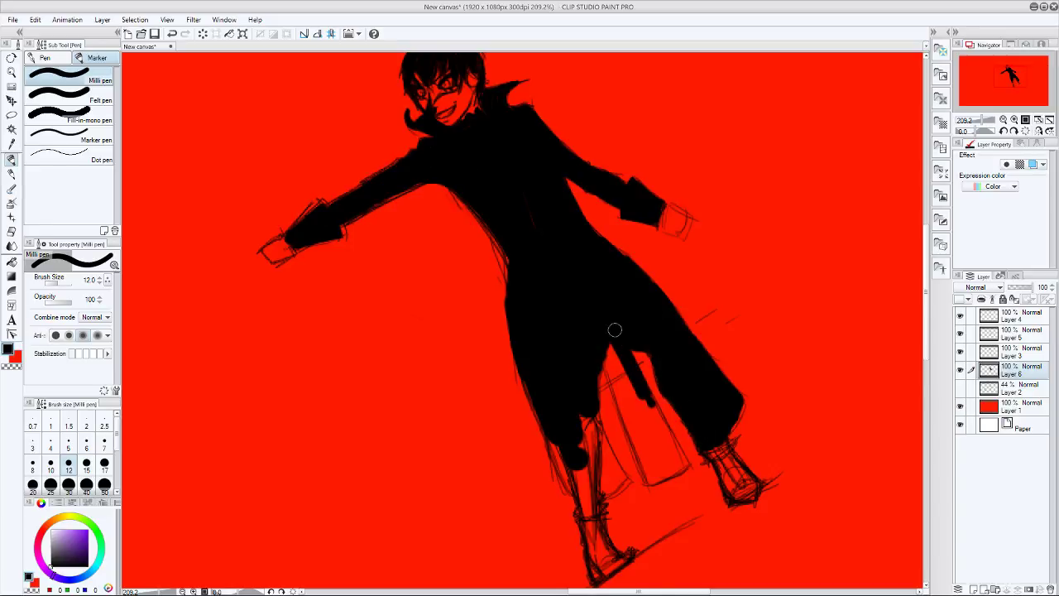
pyautogui.moveTo(615, 330)
pyautogui.mouseDown()
pyautogui.moveTo(680, 462)
pyautogui.moveTo(651, 477)
pyautogui.moveTo(678, 464)
pyautogui.moveTo(660, 449)
pyautogui.moveTo(653, 468)
pyautogui.moveTo(642, 447)
pyautogui.moveTo(647, 471)
pyautogui.moveTo(615, 371)
pyautogui.moveTo(661, 464)
pyautogui.moveTo(663, 444)
pyautogui.moveTo(632, 391)
pyautogui.mouseUp()
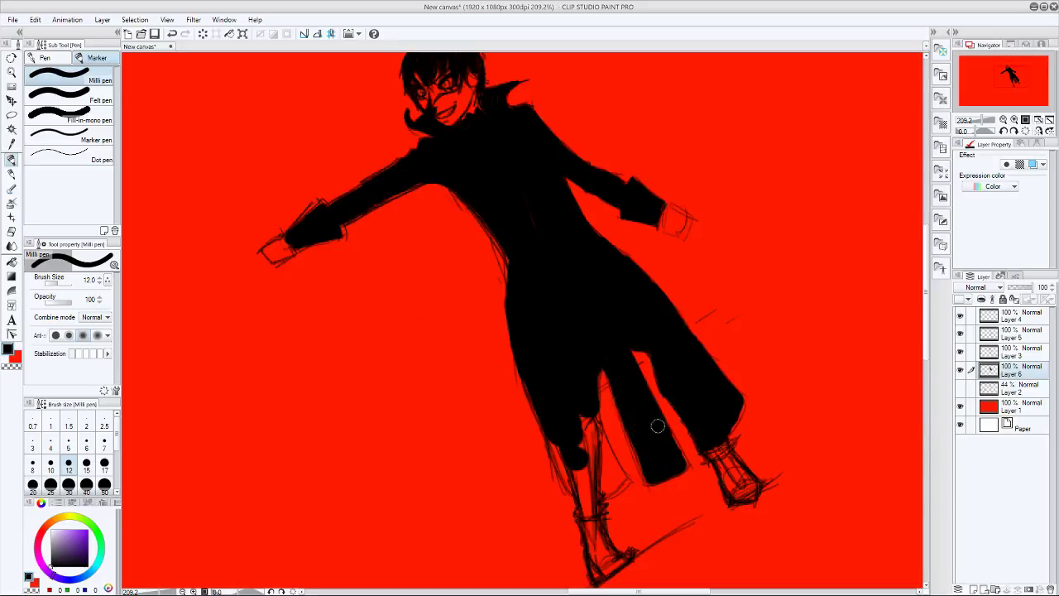
pyautogui.moveTo(661, 427)
pyautogui.mouseDown()
pyautogui.moveTo(685, 464)
pyautogui.moveTo(672, 467)
pyautogui.moveTo(677, 457)
pyautogui.mouseUp()
# - Fill the left-hand lower leg and both boots in black
pyautogui.moveTo(587, 411)
pyautogui.mouseDown()
pyautogui.moveTo(612, 464)
pyautogui.moveTo(586, 390)
pyautogui.moveTo(612, 465)
pyautogui.moveTo(591, 383)
pyautogui.mouseUp()
pyautogui.moveTo(603, 450)
pyautogui.mouseDown()
pyautogui.moveTo(594, 476)
pyautogui.moveTo(614, 480)
pyautogui.moveTo(602, 487)
pyautogui.moveTo(616, 477)
pyautogui.moveTo(588, 482)
pyautogui.moveTo(556, 426)
pyautogui.moveTo(571, 483)
pyautogui.moveTo(554, 436)
pyautogui.moveTo(591, 484)
pyautogui.moveTo(575, 424)
pyautogui.moveTo(608, 473)
pyautogui.moveTo(584, 466)
pyautogui.moveTo(585, 520)
pyautogui.moveTo(590, 488)
pyautogui.moveTo(597, 506)
pyautogui.moveTo(596, 574)
pyautogui.moveTo(619, 546)
pyautogui.moveTo(628, 552)
pyautogui.moveTo(598, 545)
pyautogui.moveTo(613, 557)
pyautogui.moveTo(596, 537)
pyautogui.mouseUp()
pyautogui.moveTo(713, 450)
pyautogui.mouseDown()
pyautogui.moveTo(718, 463)
pyautogui.moveTo(710, 445)
pyautogui.moveTo(720, 445)
pyautogui.moveTo(732, 490)
pyautogui.moveTo(748, 495)
pyautogui.moveTo(736, 469)
pyautogui.mouseUp()
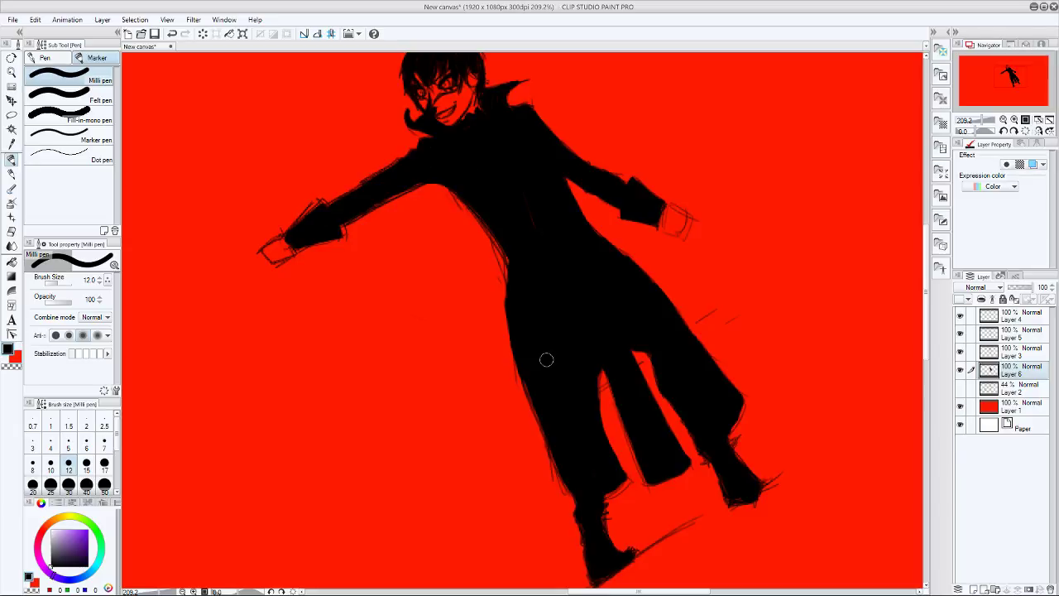
# - Fill both hands in black, undoing and redoing the stroke on the left-hand one
pyautogui.moveTo(263, 260)
pyautogui.mouseDown()
pyautogui.moveTo(278, 241)
pyautogui.moveTo(265, 257)
pyautogui.moveTo(279, 250)
pyautogui.moveTo(273, 245)
pyautogui.moveTo(278, 259)
pyautogui.mouseUp()
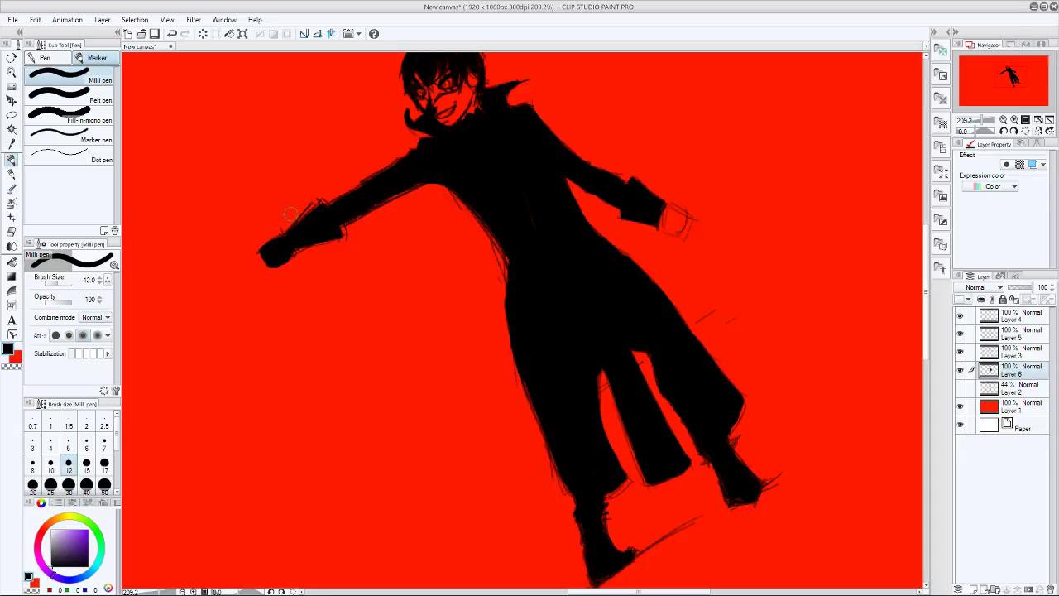
pyautogui.hotkey('ctrl', 'z')
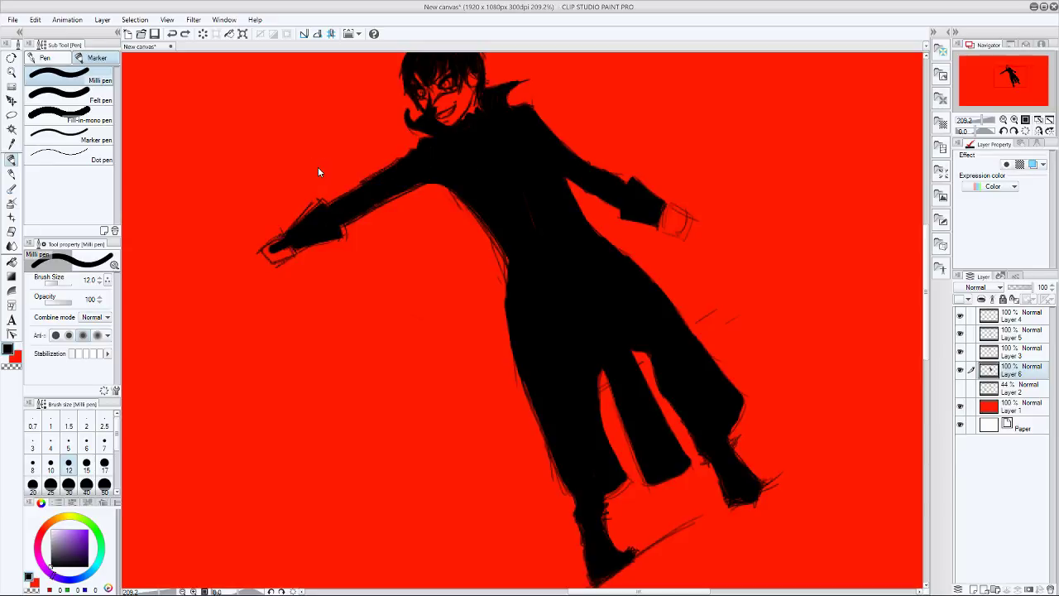
pyautogui.moveTo(277, 240)
pyautogui.mouseDown()
pyautogui.moveTo(269, 257)
pyautogui.moveTo(282, 257)
pyautogui.moveTo(291, 230)
pyautogui.moveTo(261, 256)
pyautogui.mouseUp()
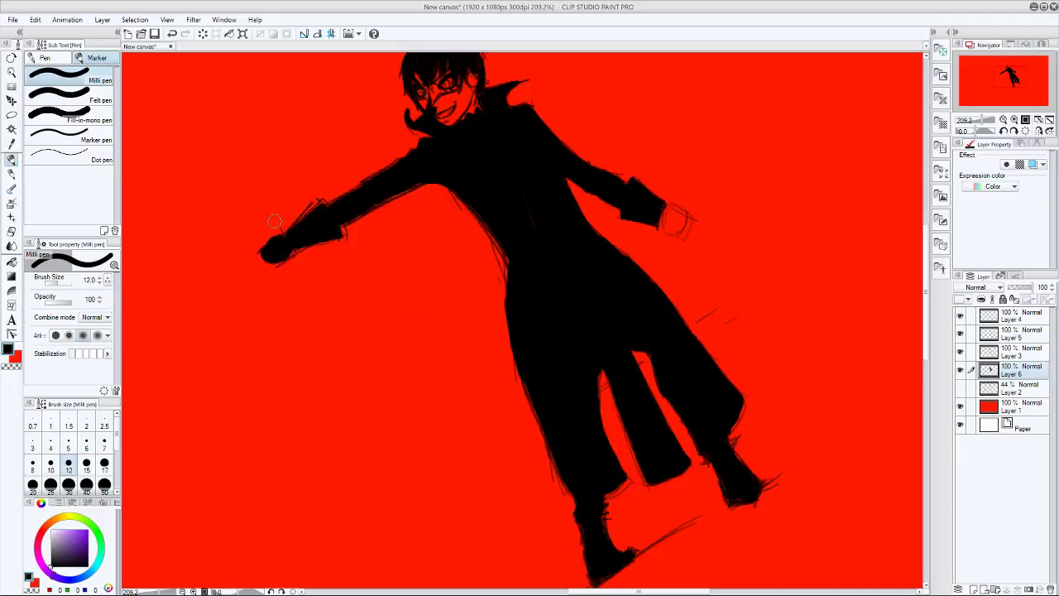
pyautogui.moveTo(667, 218)
pyautogui.mouseDown()
pyautogui.moveTo(683, 217)
pyautogui.moveTo(678, 232)
pyautogui.moveTo(692, 205)
pyautogui.mouseUp()
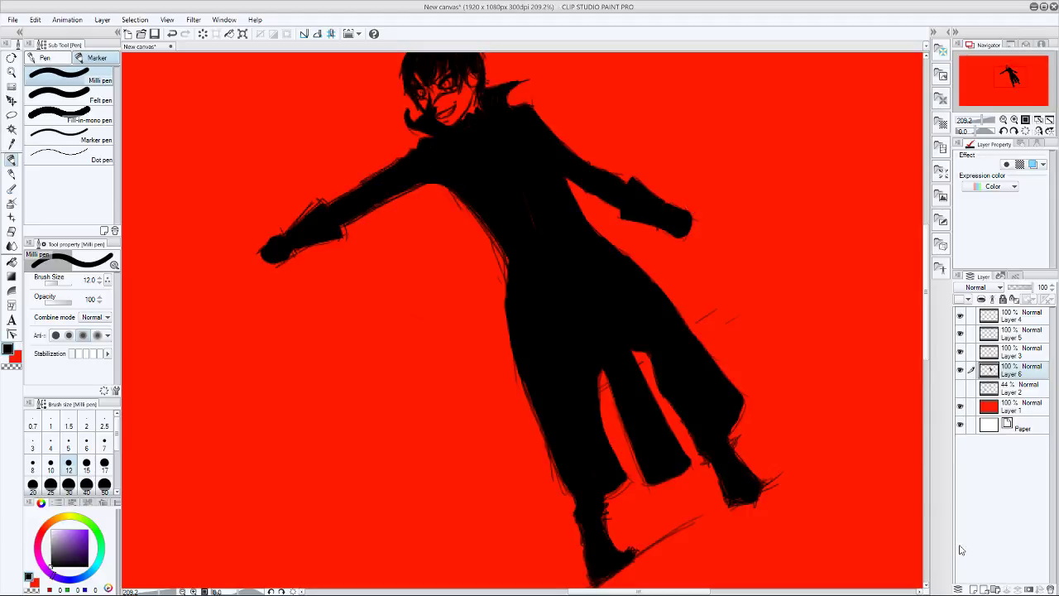
# - Add a new layer above the black fill layer and choose a pale cream colour (RGB 255, 242, 206)
pyautogui.click(972, 589)
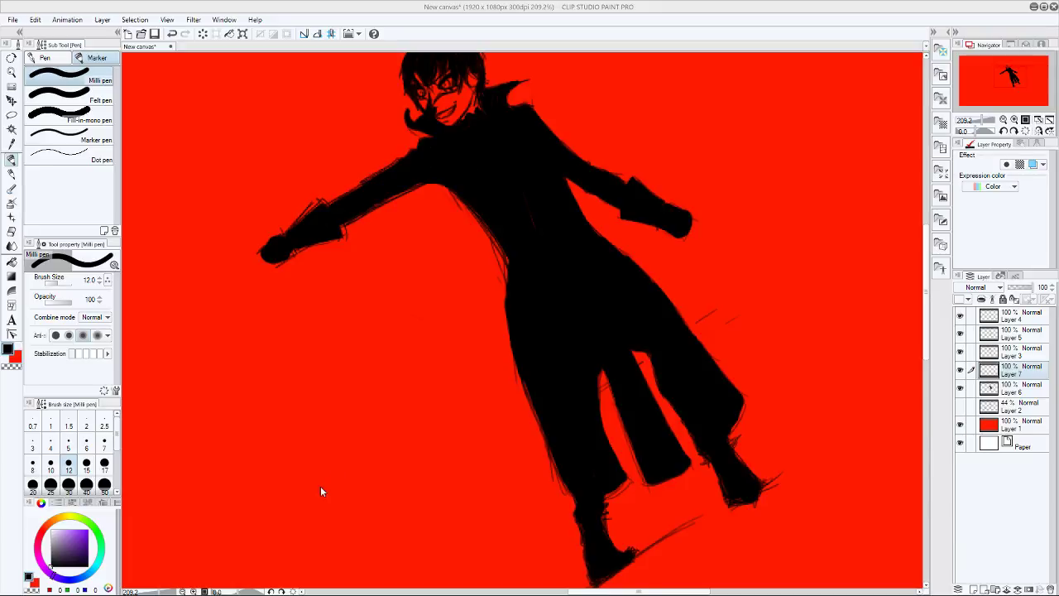
pyautogui.click(60, 519)
pyautogui.moveTo(60, 534); pyautogui.dragTo(57, 528)
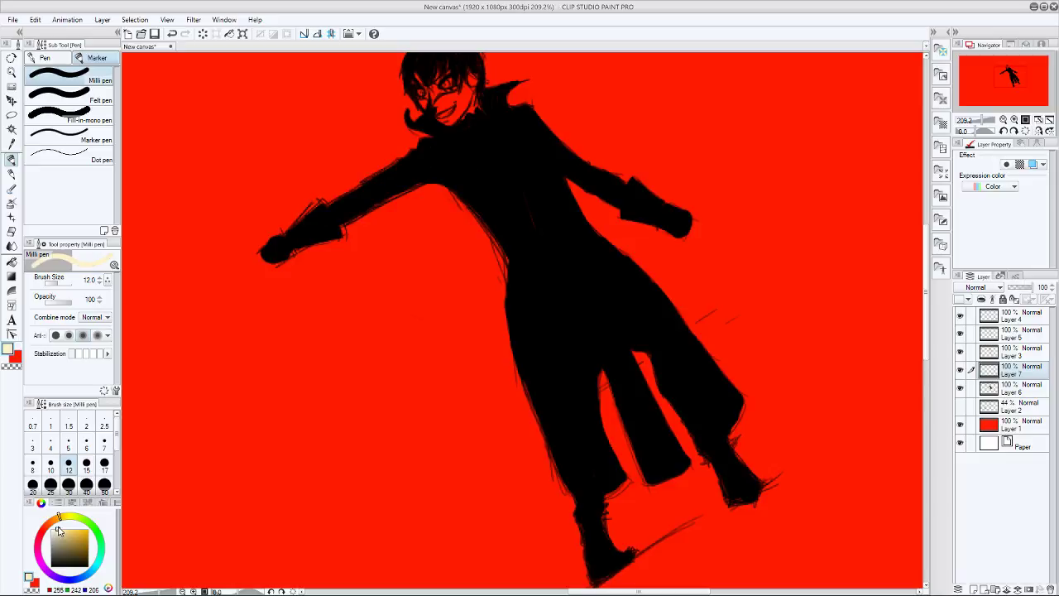
# - Undo the trial stroke over the face, move Layer 7 beneath Layer 6 and paint the face cream
pyautogui.moveTo(448, 109); pyautogui.dragTo(475, 108)
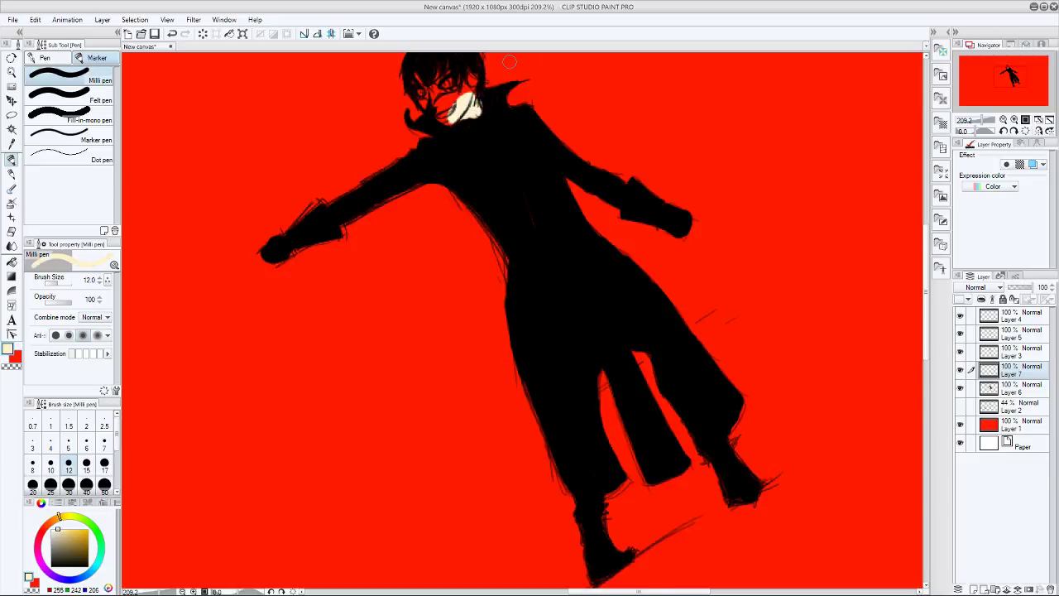
pyautogui.hotkey('ctrl', 'z')
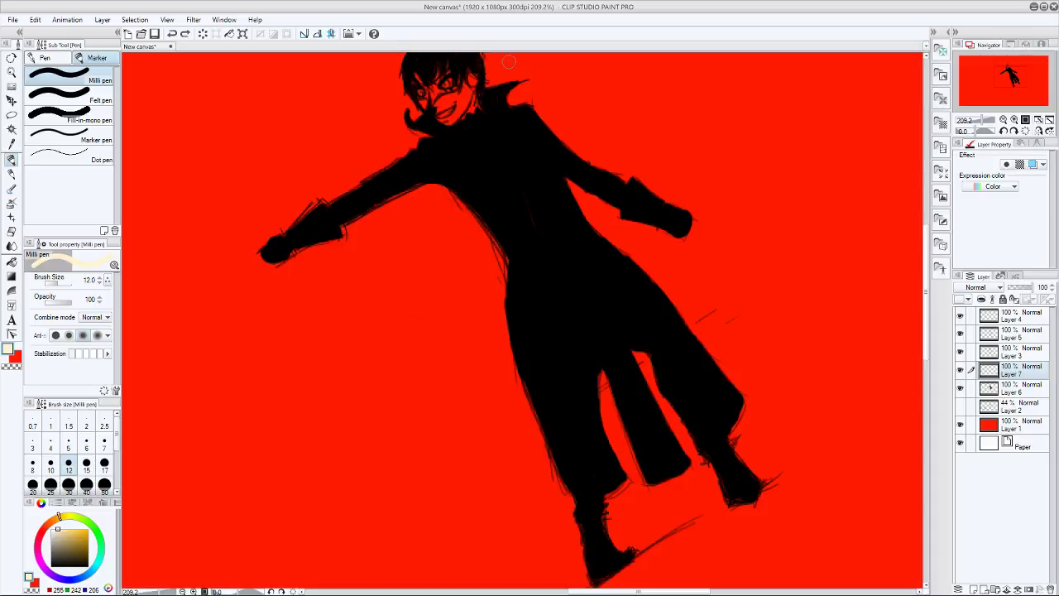
pyautogui.moveTo(1011, 372); pyautogui.dragTo(1017, 396)
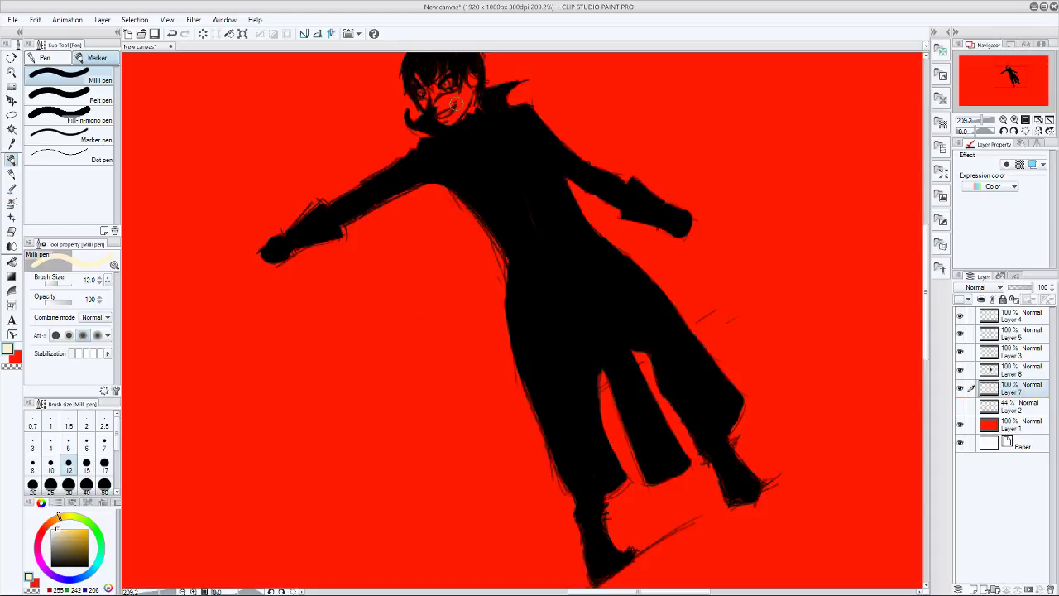
pyautogui.moveTo(456, 104)
pyautogui.mouseDown()
pyautogui.moveTo(472, 108)
pyautogui.moveTo(443, 111)
pyautogui.moveTo(451, 101)
pyautogui.moveTo(443, 117)
pyautogui.moveTo(417, 77)
pyautogui.moveTo(440, 93)
pyautogui.moveTo(443, 77)
pyautogui.moveTo(459, 83)
pyautogui.moveTo(472, 103)
pyautogui.moveTo(473, 82)
pyautogui.moveTo(448, 64)
pyautogui.mouseUp()
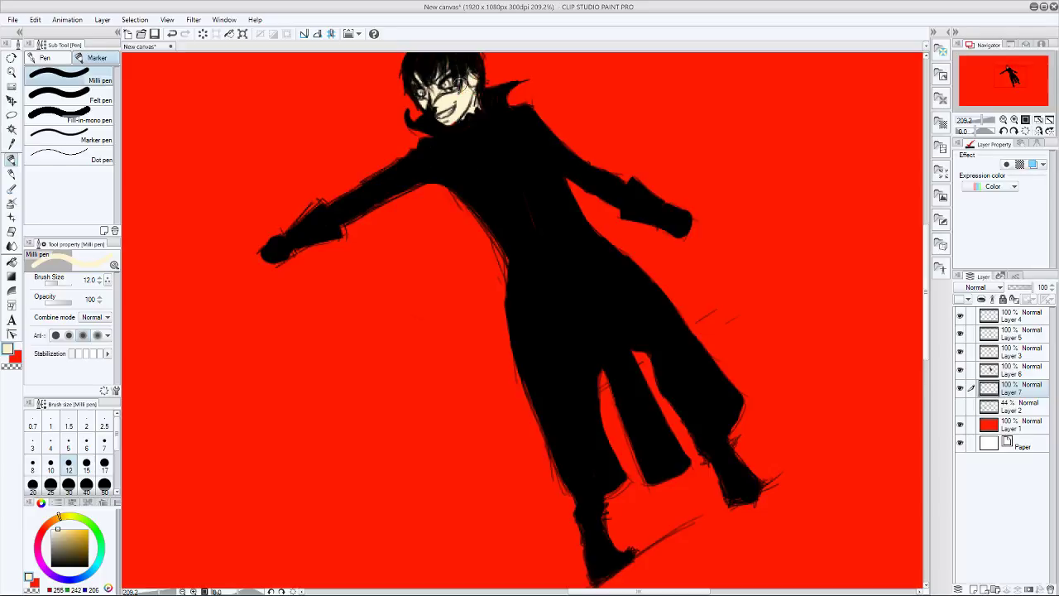
# - Try a deeper yellow skin tone (RGB 255, 232, 169) on the face
pyautogui.scroll(3, 903, 236)
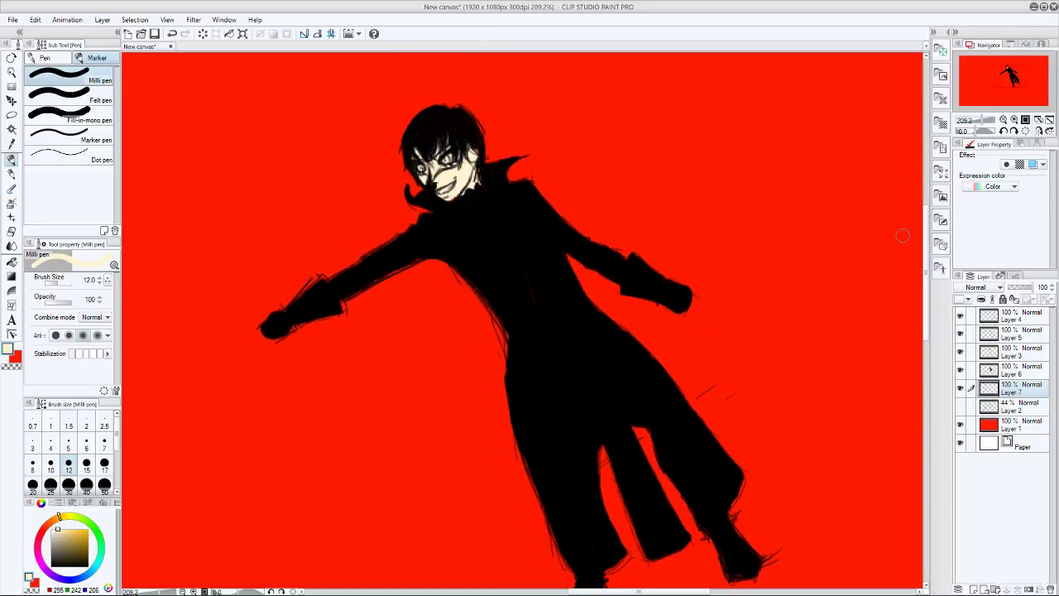
pyautogui.click(421, 162)
pyautogui.click(62, 533)
pyautogui.click(63, 527)
pyautogui.moveTo(451, 177)
pyautogui.mouseDown()
pyautogui.moveTo(463, 190)
pyautogui.moveTo(456, 176)
pyautogui.mouseUp()
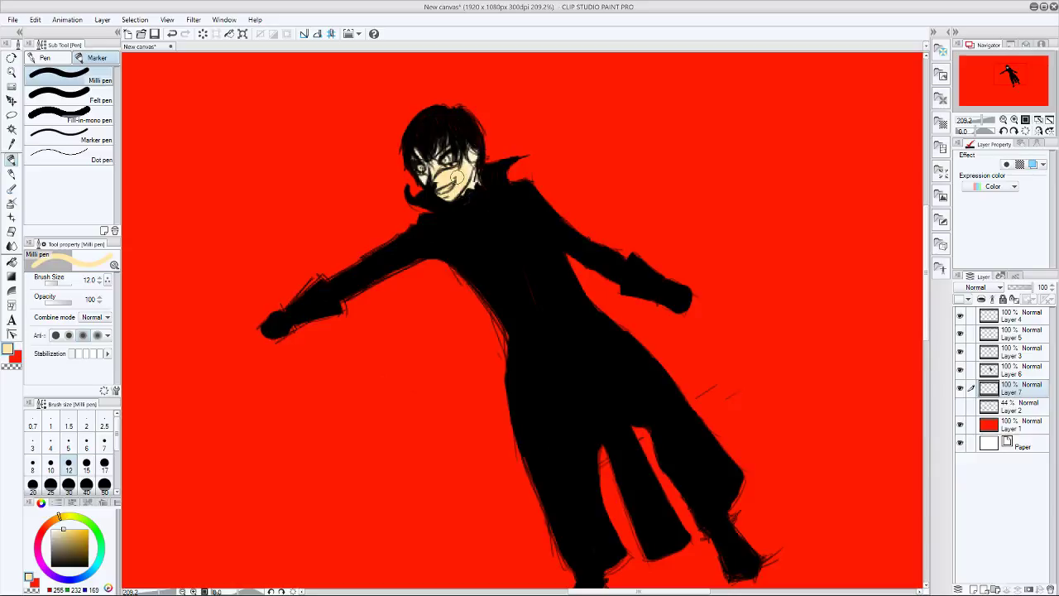
# - Try duller beige skin tones such as RGB 206, 190, 146 and RGB 218, 204, 170 over the face
pyautogui.click(63, 539)
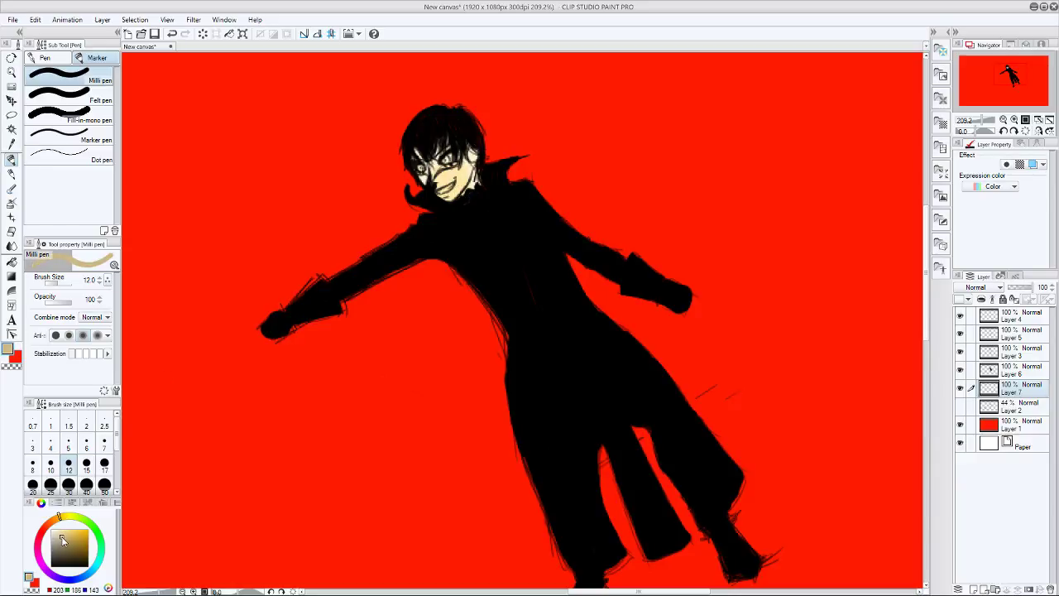
pyautogui.moveTo(62, 538); pyautogui.dragTo(61, 536)
pyautogui.moveTo(453, 169)
pyautogui.mouseDown()
pyautogui.moveTo(459, 187)
pyautogui.moveTo(470, 157)
pyautogui.moveTo(472, 174)
pyautogui.moveTo(455, 170)
pyautogui.moveTo(451, 186)
pyautogui.moveTo(439, 157)
pyautogui.moveTo(420, 170)
pyautogui.mouseUp()
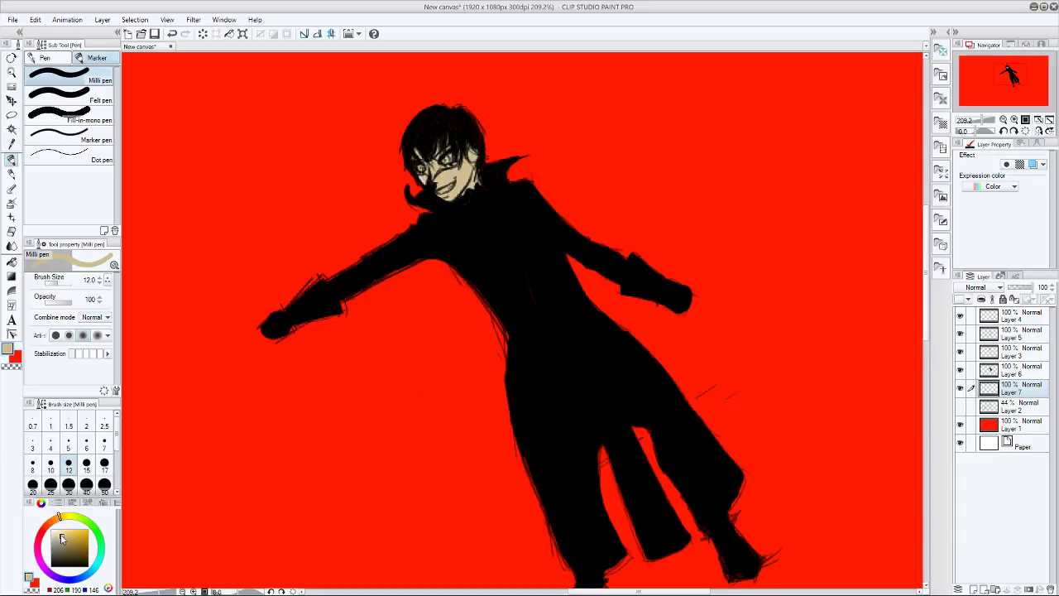
pyautogui.moveTo(61, 539); pyautogui.dragTo(60, 535)
pyautogui.moveTo(443, 165)
pyautogui.mouseDown()
pyautogui.moveTo(448, 189)
pyautogui.moveTo(459, 181)
pyautogui.mouseUp()
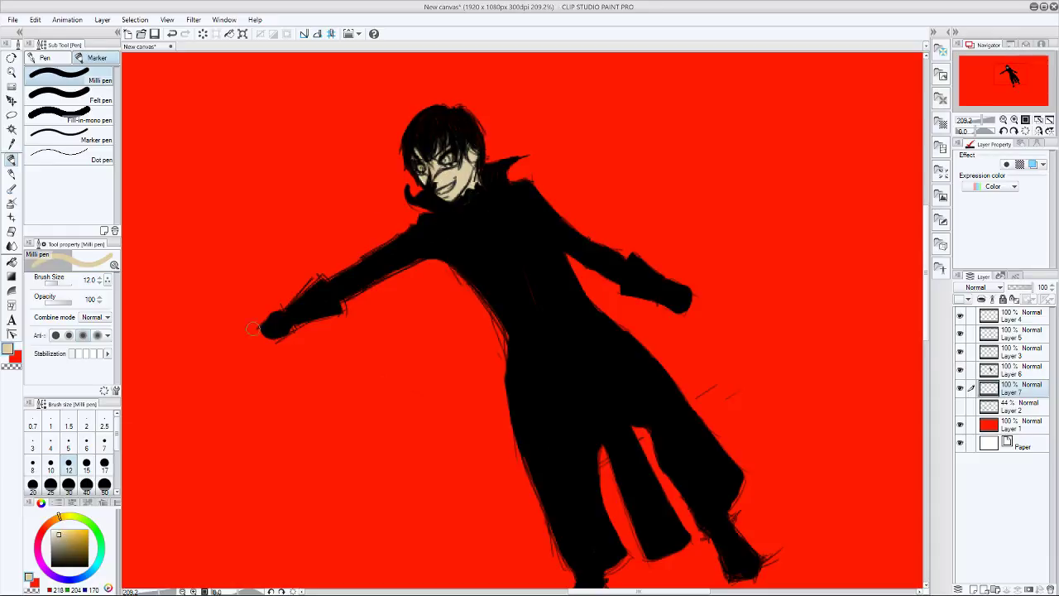
pyautogui.moveTo(58, 538); pyautogui.dragTo(61, 533)
pyautogui.moveTo(463, 190)
pyautogui.mouseDown()
pyautogui.moveTo(472, 188)
pyautogui.moveTo(456, 192)
pyautogui.moveTo(436, 148)
pyautogui.moveTo(423, 175)
pyautogui.moveTo(444, 172)
pyautogui.moveTo(447, 182)
pyautogui.moveTo(457, 157)
pyautogui.moveTo(478, 187)
pyautogui.moveTo(470, 150)
pyautogui.mouseUp()
# - Shift the hue towards orange, choose a light peach (RGB 255, 231, 184) and repaint the whole face with it
pyautogui.click(56, 518)
pyautogui.click(57, 519)
pyautogui.click(60, 529)
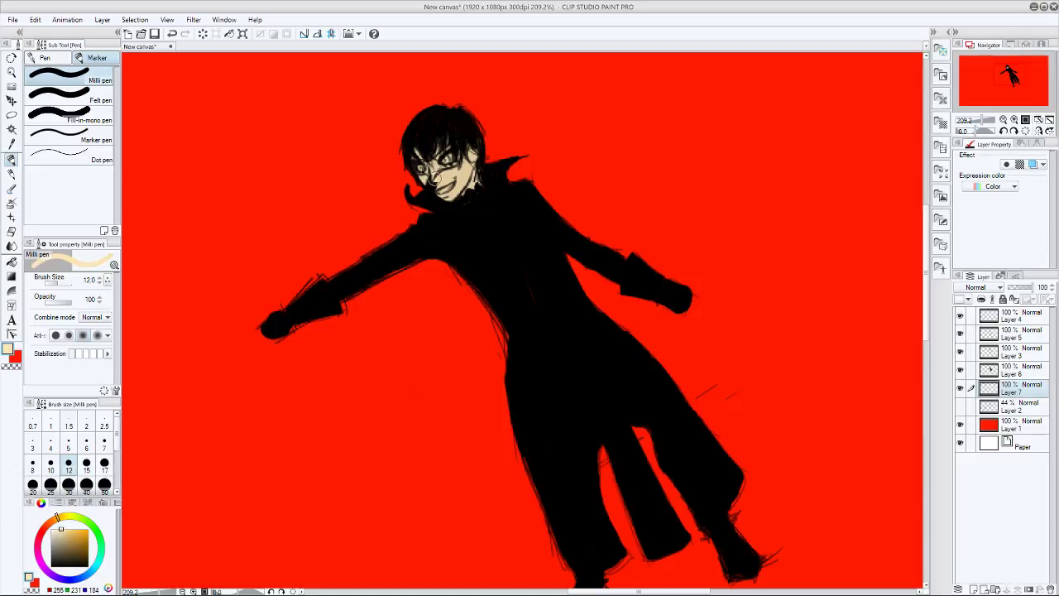
pyautogui.moveTo(433, 176)
pyautogui.mouseDown()
pyautogui.moveTo(457, 198)
pyautogui.moveTo(465, 155)
pyautogui.moveTo(449, 151)
pyautogui.moveTo(429, 187)
pyautogui.moveTo(420, 167)
pyautogui.moveTo(454, 179)
pyautogui.moveTo(474, 147)
pyautogui.moveTo(464, 146)
pyautogui.moveTo(475, 172)
pyautogui.mouseUp()
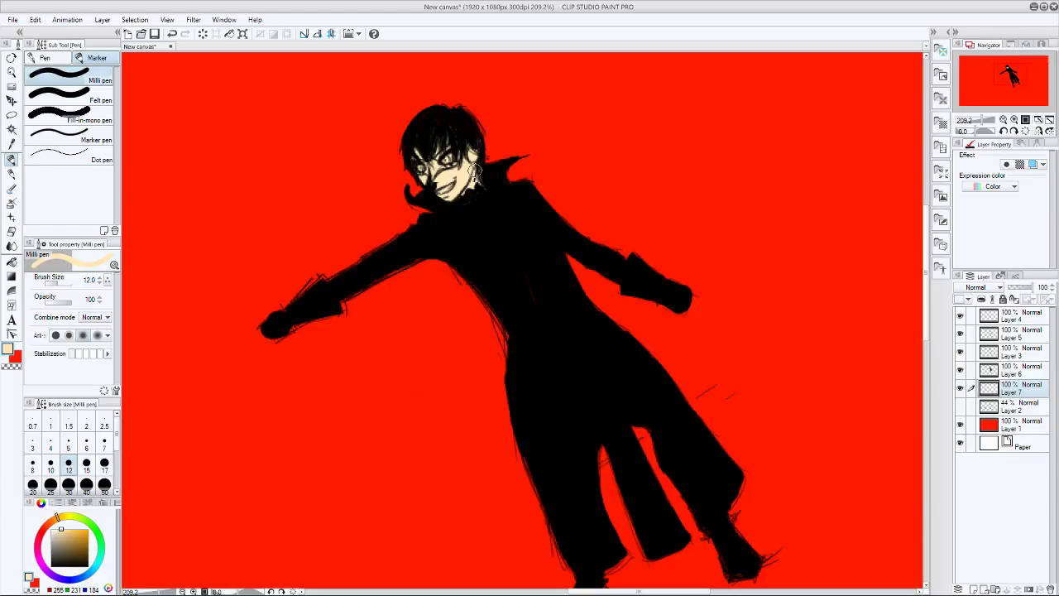
# - Check what Layers 6, 3, 5 and 4 contain by switching their visibility off and on
pyautogui.click(1008, 374)
pyautogui.click(959, 371)
pyautogui.click(959, 371)
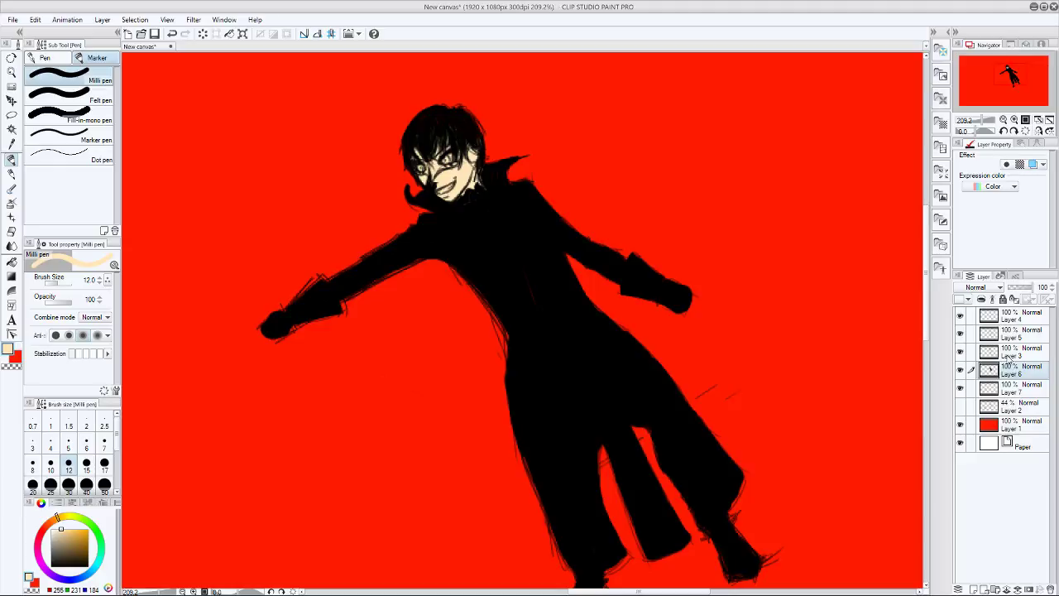
pyautogui.click(960, 352)
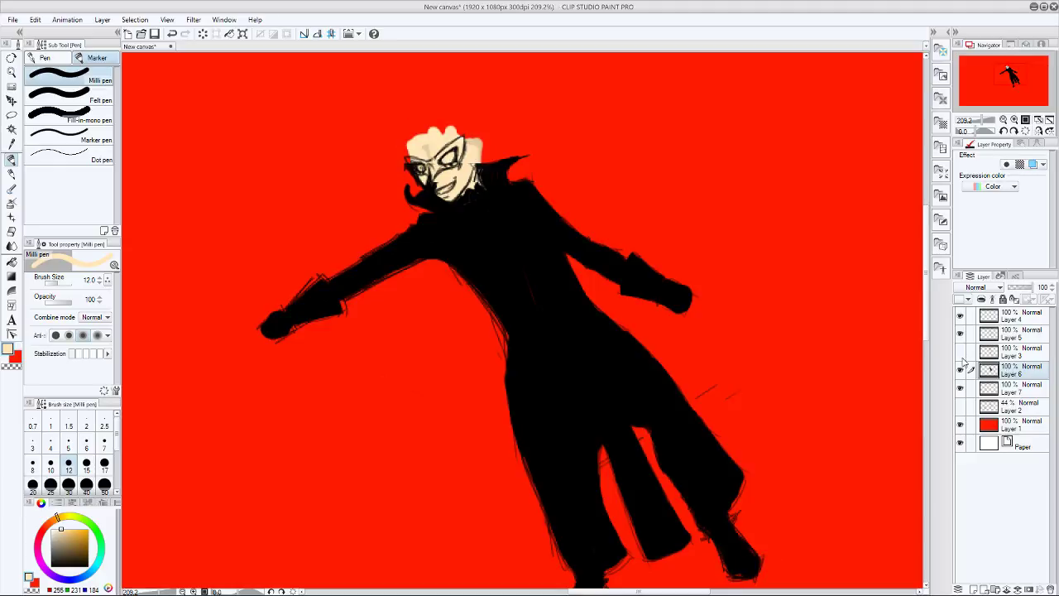
pyautogui.click(960, 352)
pyautogui.click(960, 336)
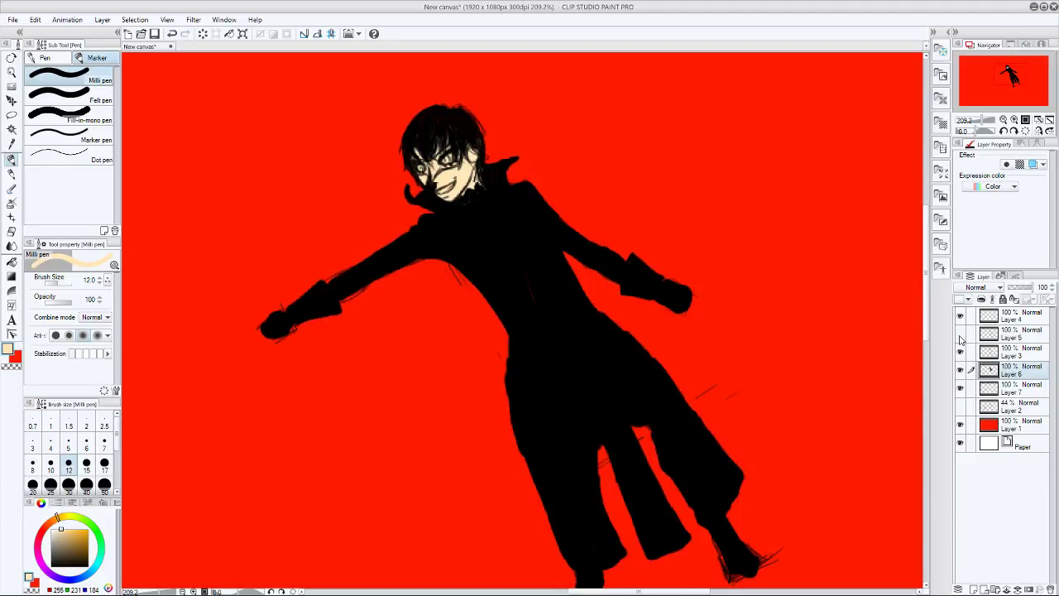
pyautogui.click(959, 335)
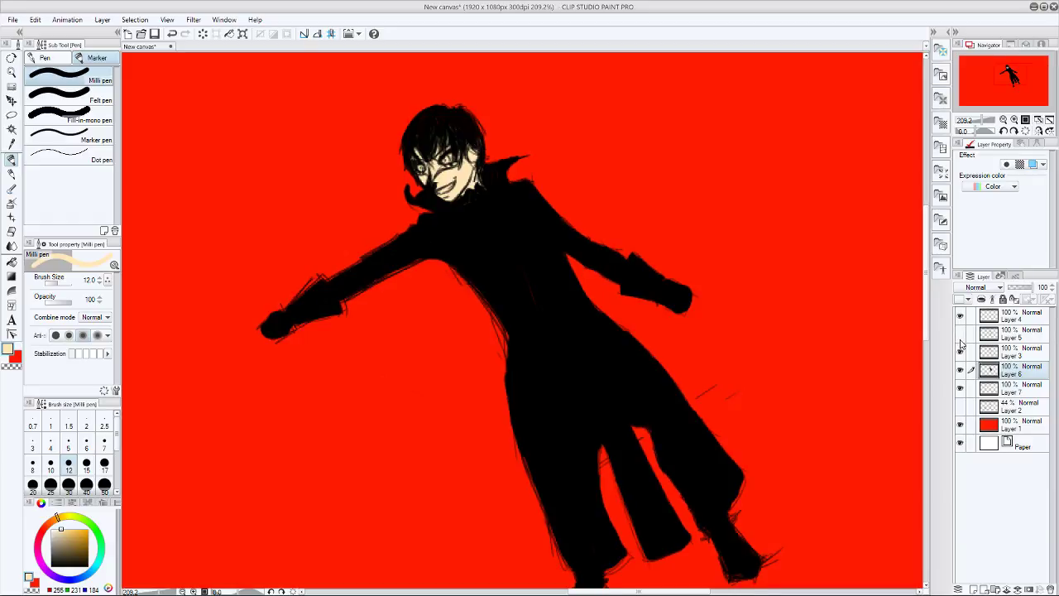
pyautogui.click(959, 335)
pyautogui.click(959, 335)
pyautogui.click(1004, 335)
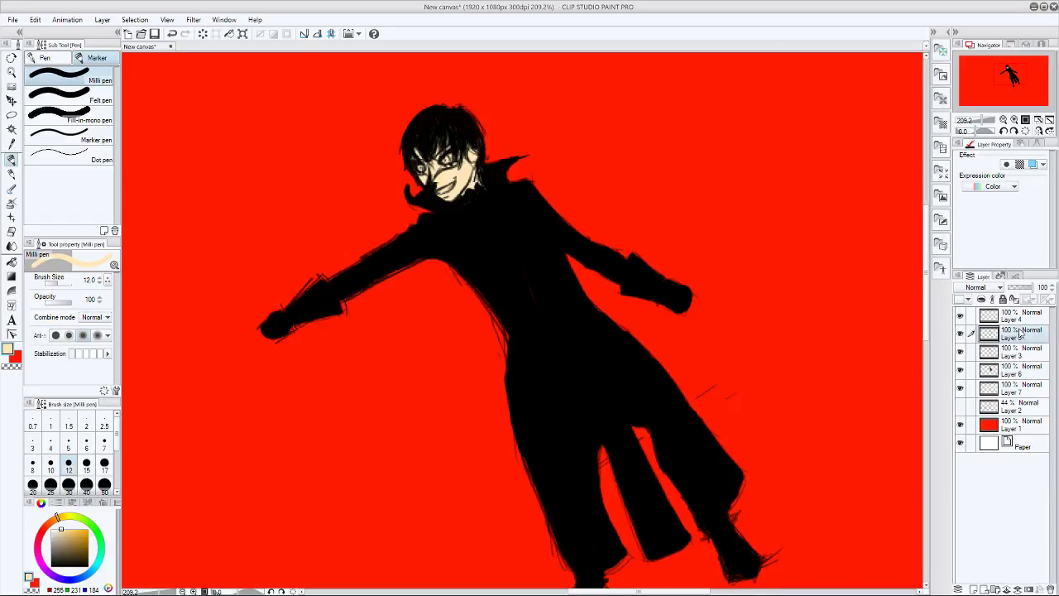
pyautogui.click(1009, 316)
pyautogui.click(959, 335)
pyautogui.click(959, 335)
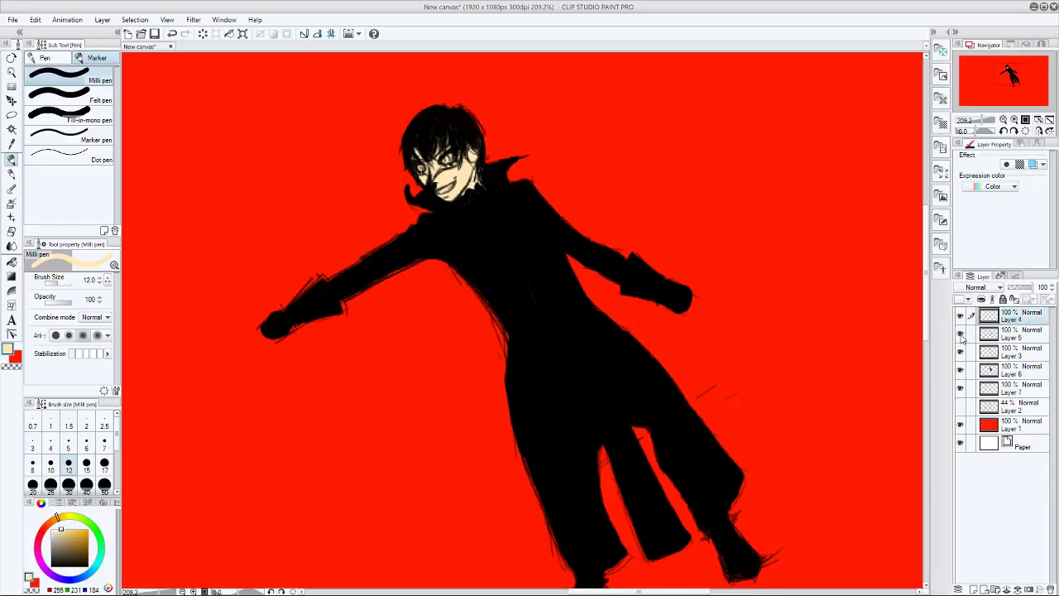
pyautogui.click(1003, 335)
pyautogui.click(1005, 316)
pyautogui.click(959, 315)
pyautogui.click(959, 315)
# - Add a new layer directly beneath Layer 4, choose pure white (RGB 255, 255, 255) and try a stroke on the mask
pyautogui.click(972, 588)
pyautogui.moveTo(1016, 320); pyautogui.dragTo(1014, 348)
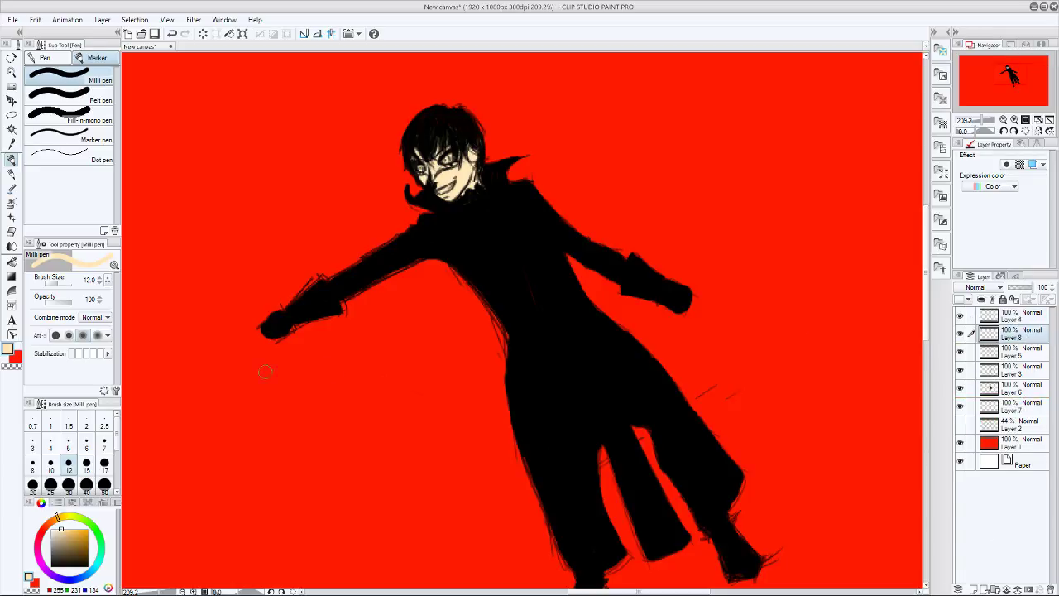
pyautogui.moveTo(56, 534); pyautogui.dragTo(40, 517)
pyautogui.moveTo(435, 161); pyautogui.dragTo(436, 172)
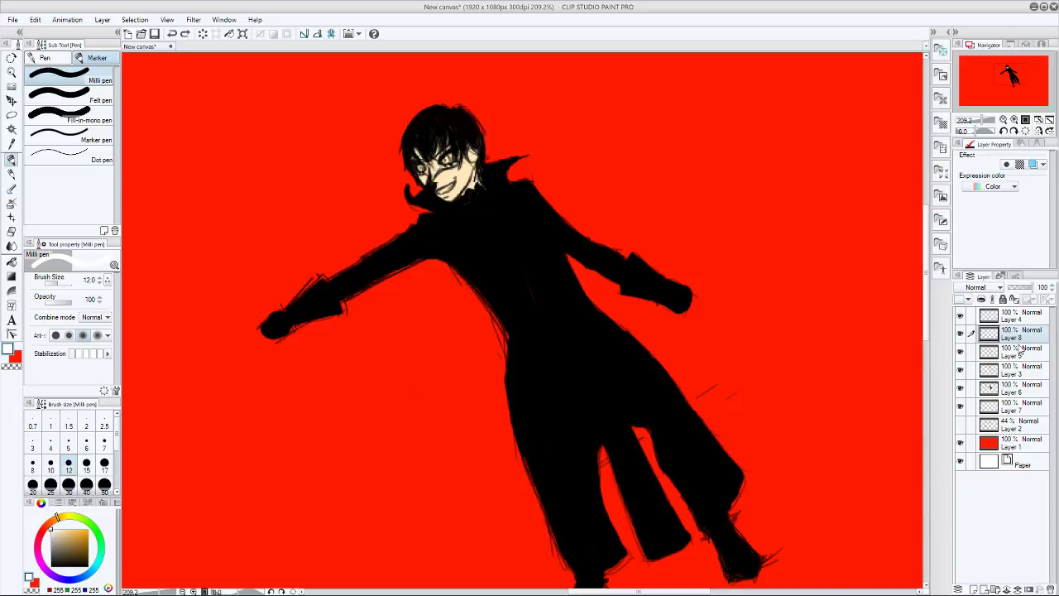
# - Move Layer 8 between Layers 6 and 7 and paint the eye mask white
pyautogui.click(959, 316)
pyautogui.click(959, 316)
pyautogui.moveTo(997, 335); pyautogui.dragTo(1007, 389)
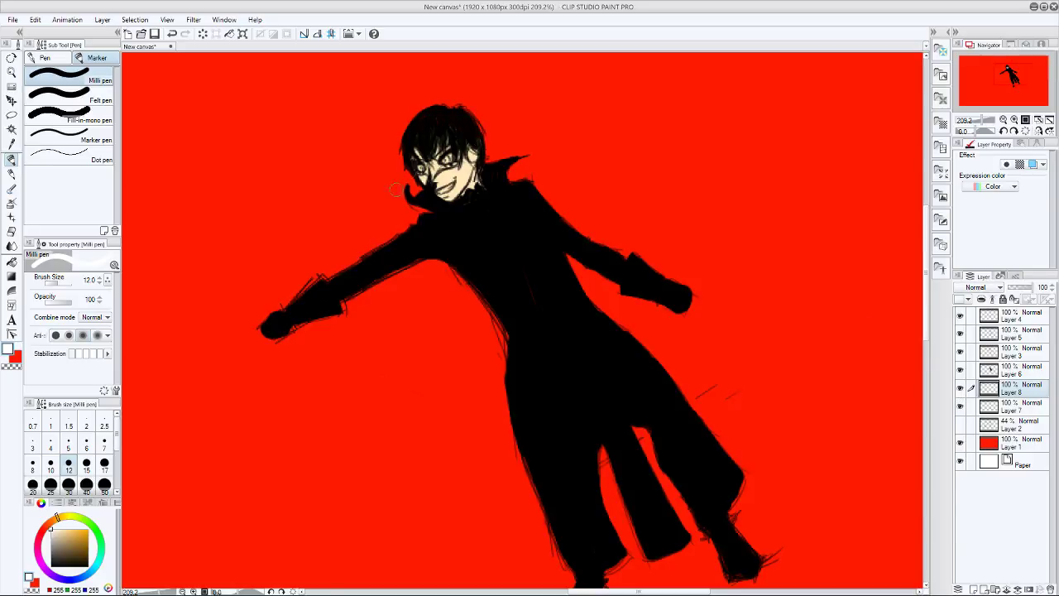
pyautogui.moveTo(429, 165)
pyautogui.mouseDown()
pyautogui.moveTo(445, 151)
pyautogui.moveTo(450, 163)
pyautogui.moveTo(460, 144)
pyautogui.moveTo(420, 168)
pyautogui.moveTo(471, 157)
pyautogui.moveTo(471, 174)
pyautogui.mouseUp()
# - Add a new layer above Layer 8, sample the background red and paint both irises with the Milli pen at size 4
pyautogui.click(973, 588)
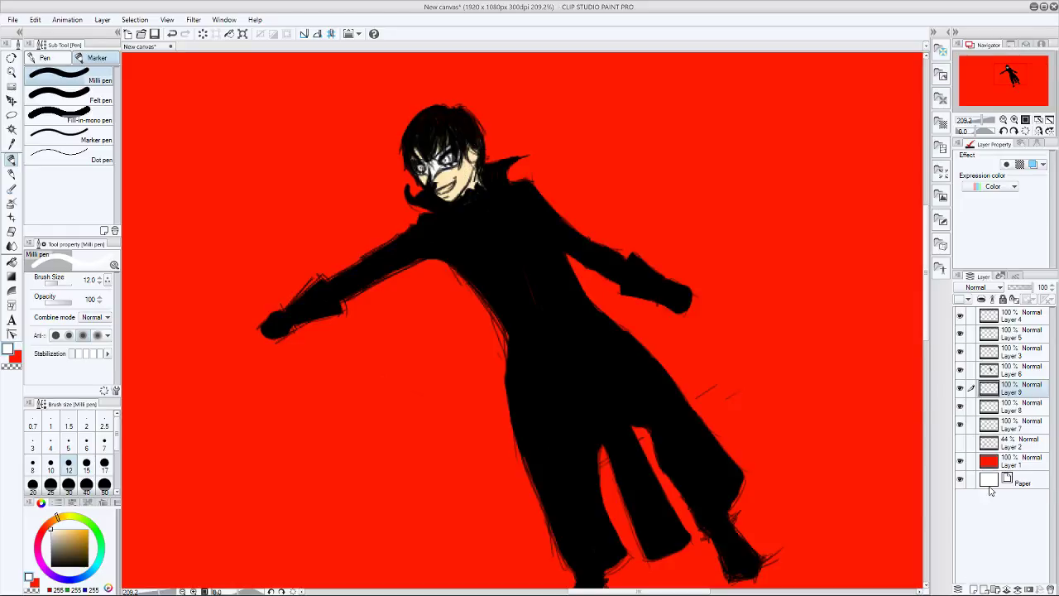
pyautogui.click(12, 142)
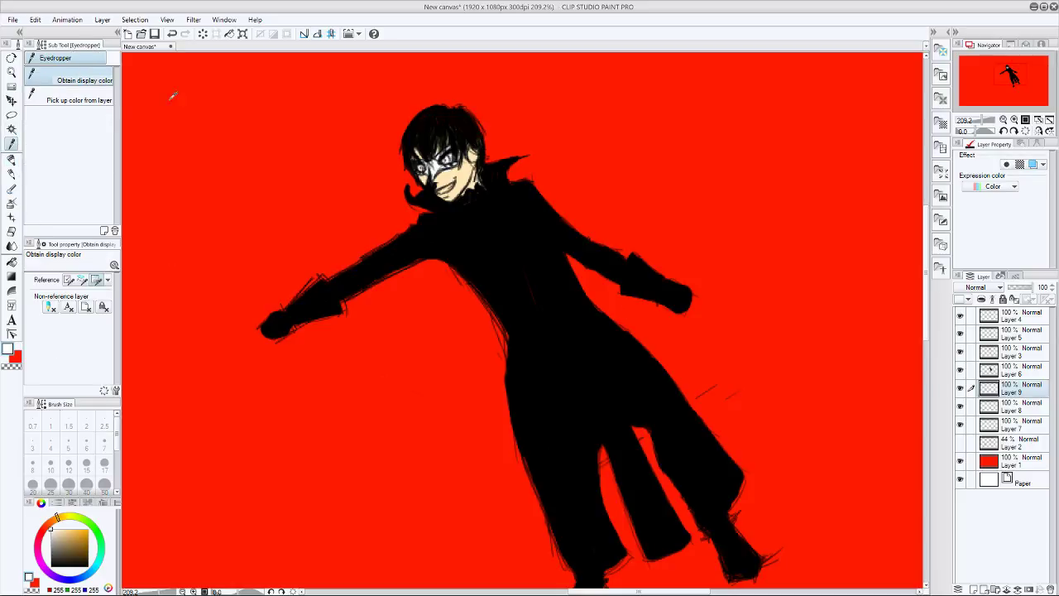
pyautogui.click(172, 96)
pyautogui.click(15, 157)
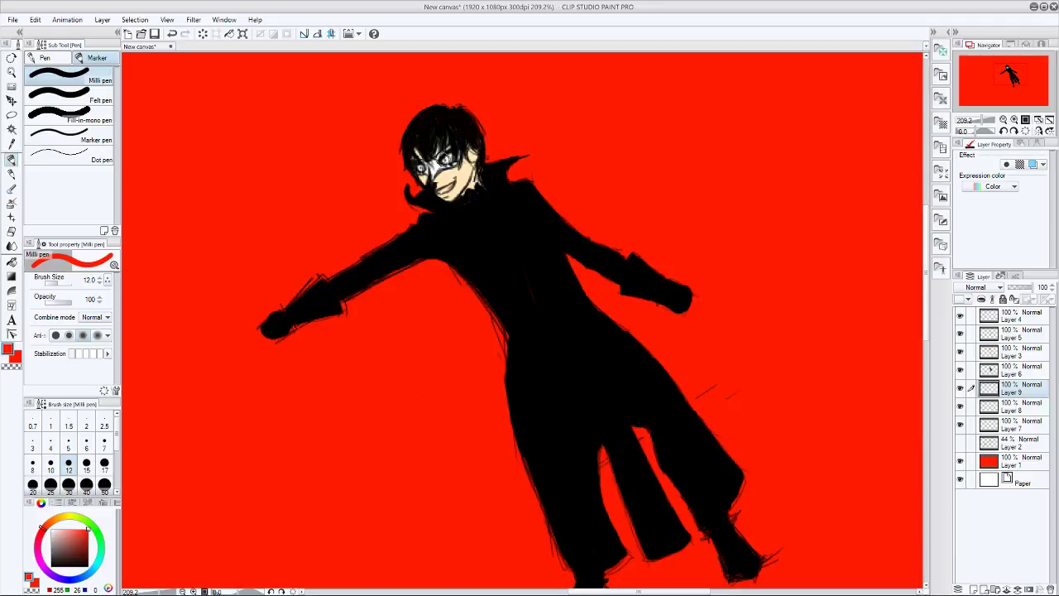
pyautogui.press('[')
pyautogui.press('[')
pyautogui.press('[')
pyautogui.press('[')
pyautogui.press('[')
pyautogui.press('[')
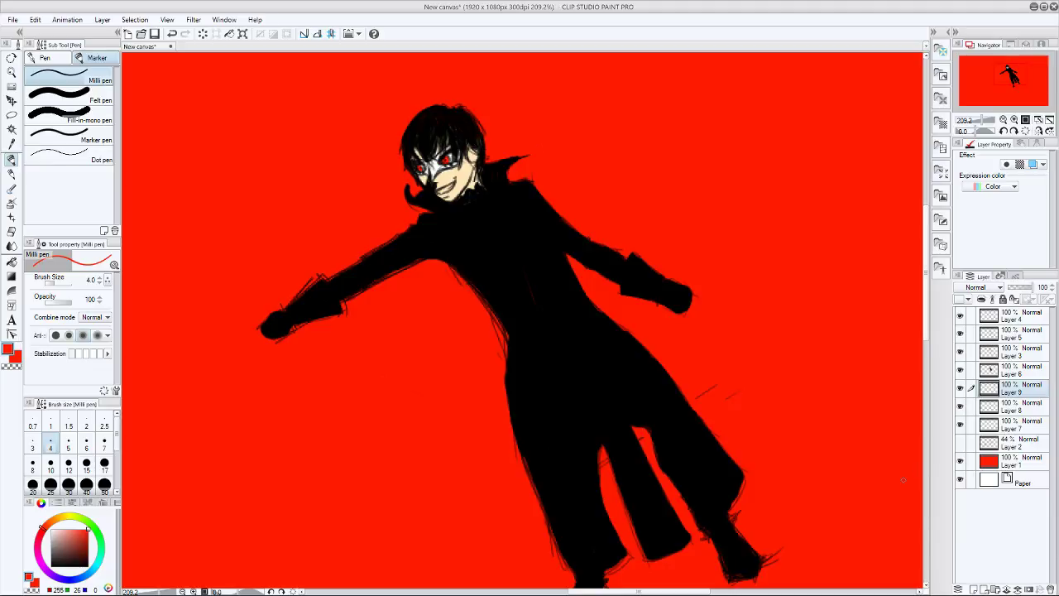
# - Add one more new layer and move it between Layers 4 and 5
pyautogui.click(973, 589)
pyautogui.click(974, 589)
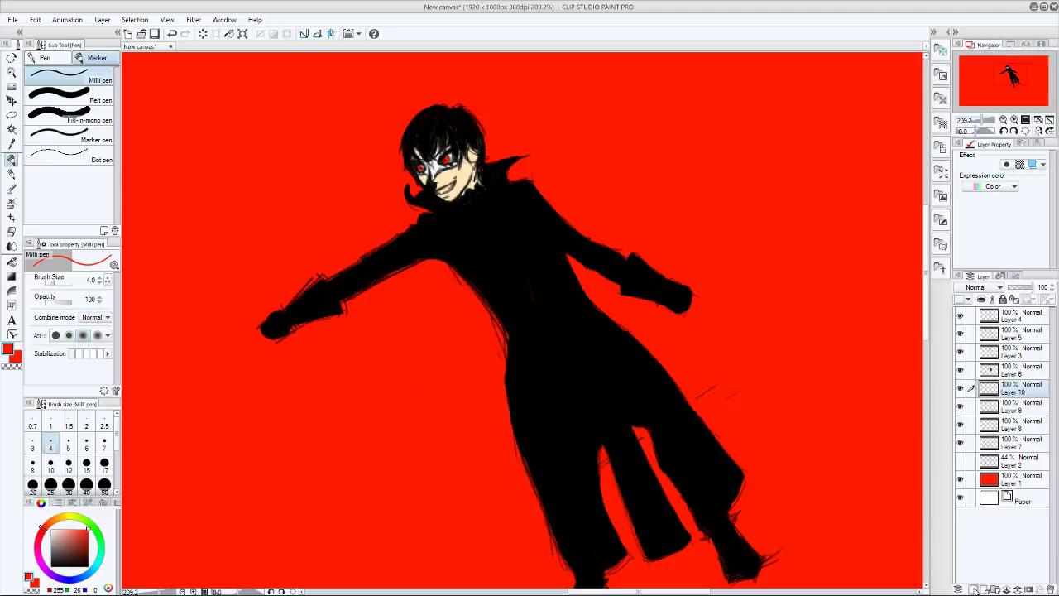
pyautogui.hotkey('ctrl', 'z')
pyautogui.hotkey('ctrl', 'z')
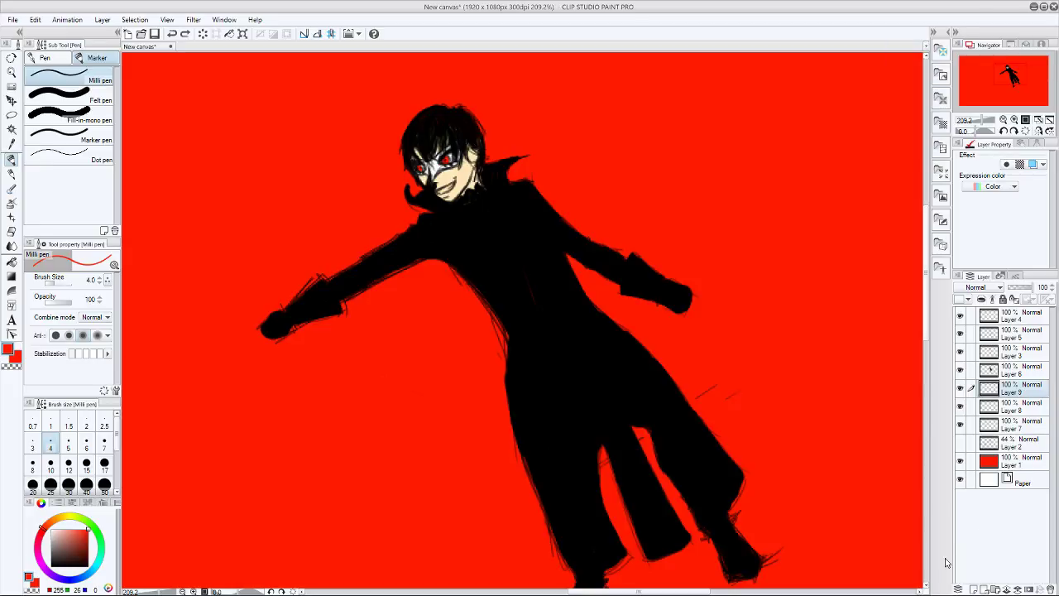
pyautogui.click(973, 589)
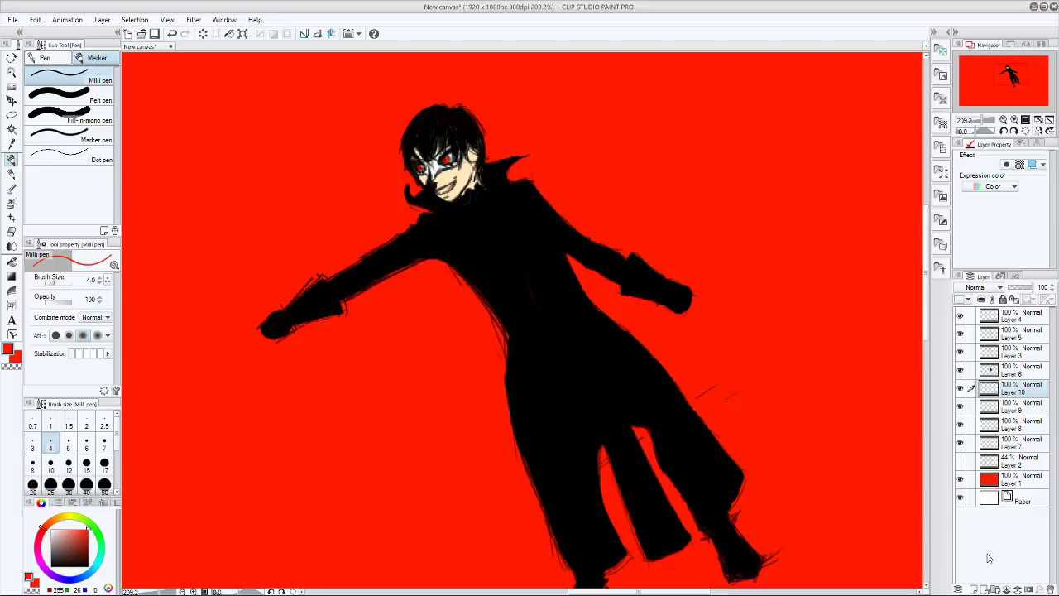
pyautogui.moveTo(1020, 389)
pyautogui.mouseDown()
pyautogui.moveTo(1039, 335)
pyautogui.moveTo(1033, 318)
pyautogui.moveTo(1032, 331)
pyautogui.mouseUp()
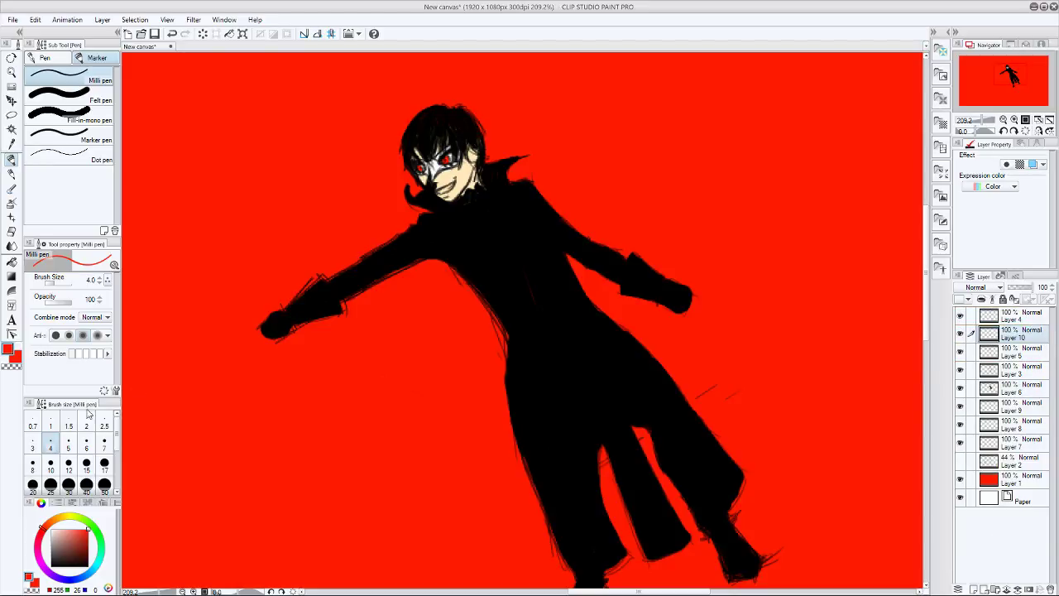
# - Choose a brown (RGB 128, 85, 54), try a strand highlight in the hair and switch to the Darker pencil at size 5
pyautogui.click(69, 553)
pyautogui.click(64, 551)
pyautogui.click(50, 519)
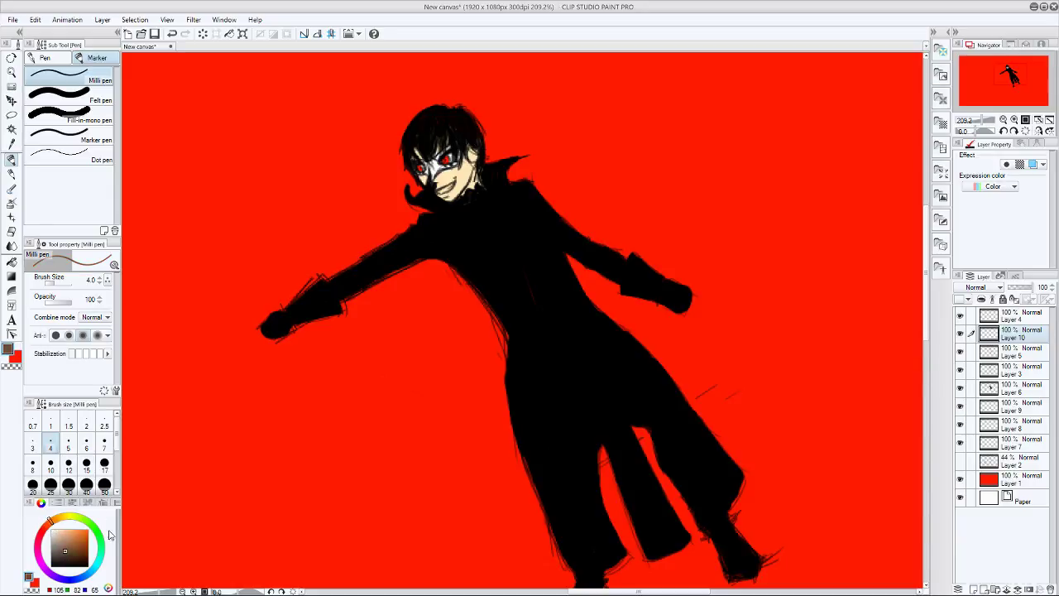
pyautogui.click(71, 546)
pyautogui.moveTo(426, 149); pyautogui.dragTo(440, 116)
pyautogui.hotkey('ctrl', 'z')
pyautogui.click(11, 174)
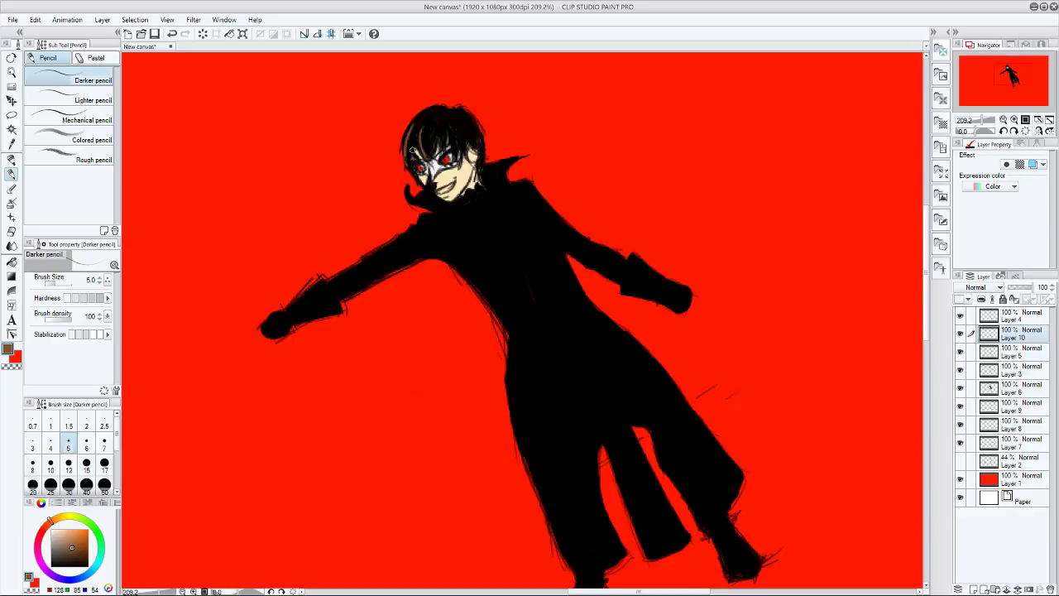
# - Draw brown highlights along the fringe and move Layer 10 above Layer 4
pyautogui.moveTo(1024, 336); pyautogui.dragTo(1034, 314)
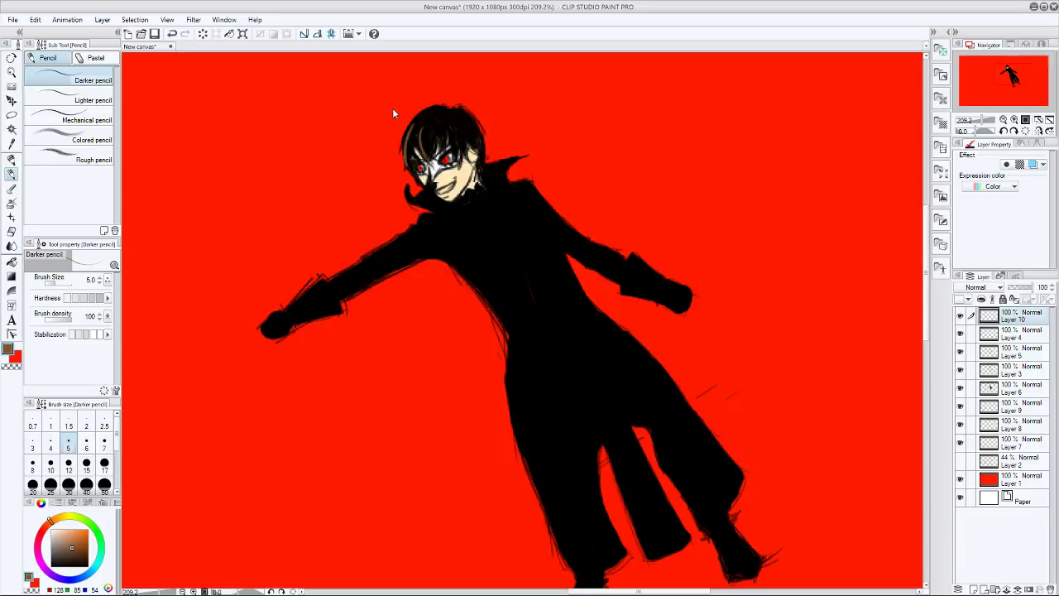
pyautogui.hotkey('ctrl', 'z')
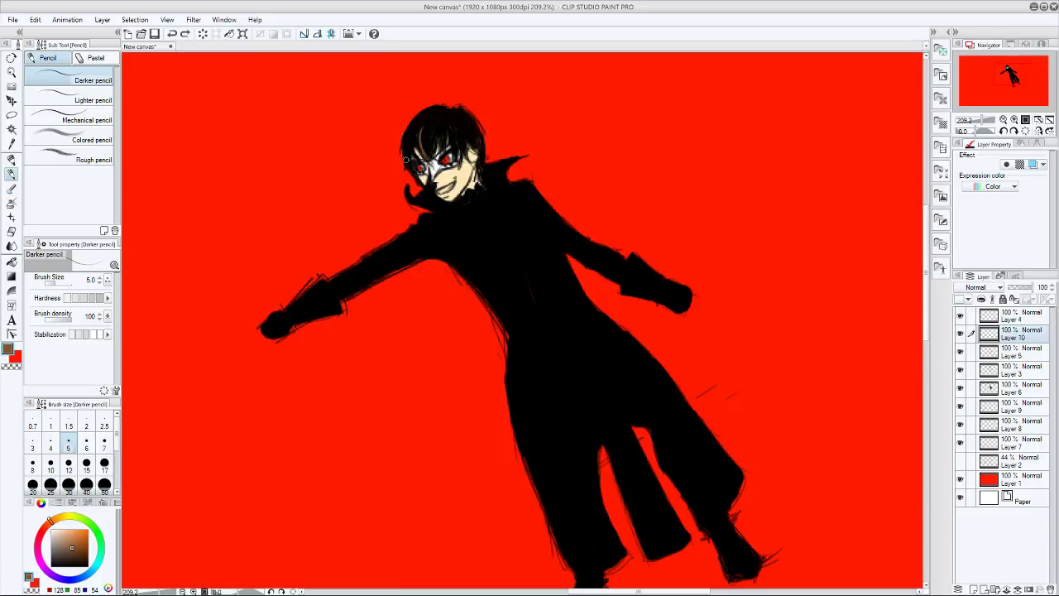
pyautogui.moveTo(405, 163); pyautogui.dragTo(406, 144)
pyautogui.moveTo(1026, 344); pyautogui.dragTo(1020, 314)
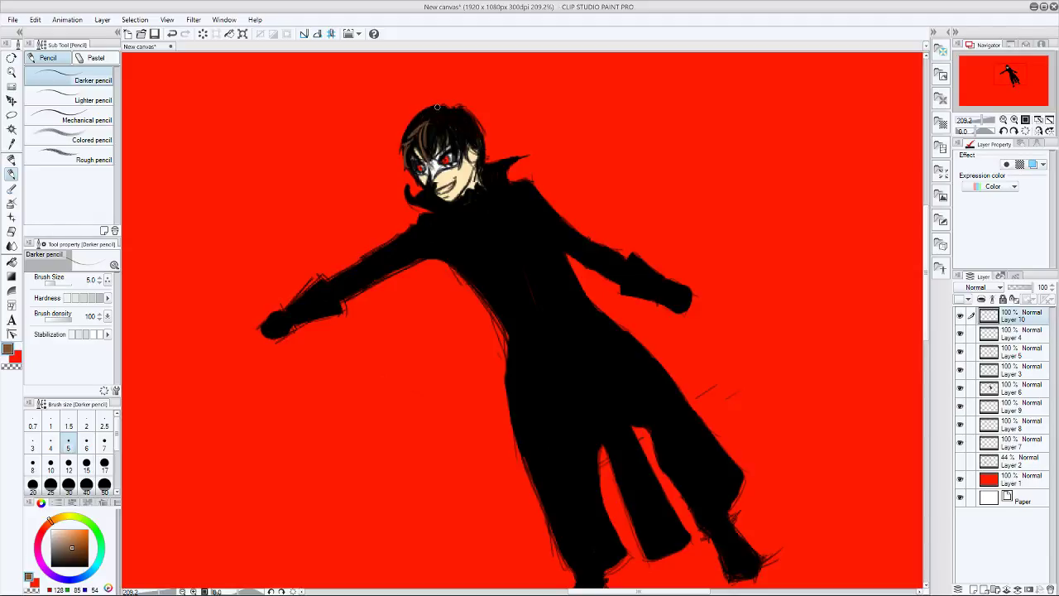
# - Draw thin brown strands across the crown and side of the hair, redoing the strokes that miss
pyautogui.moveTo(426, 121)
pyautogui.mouseDown()
pyautogui.moveTo(424, 147)
pyautogui.moveTo(408, 137)
pyautogui.mouseUp()
pyautogui.moveTo(405, 137); pyautogui.dragTo(430, 115)
pyautogui.hotkey('ctrl', 'z')
pyautogui.hotkey('ctrl', 'z')
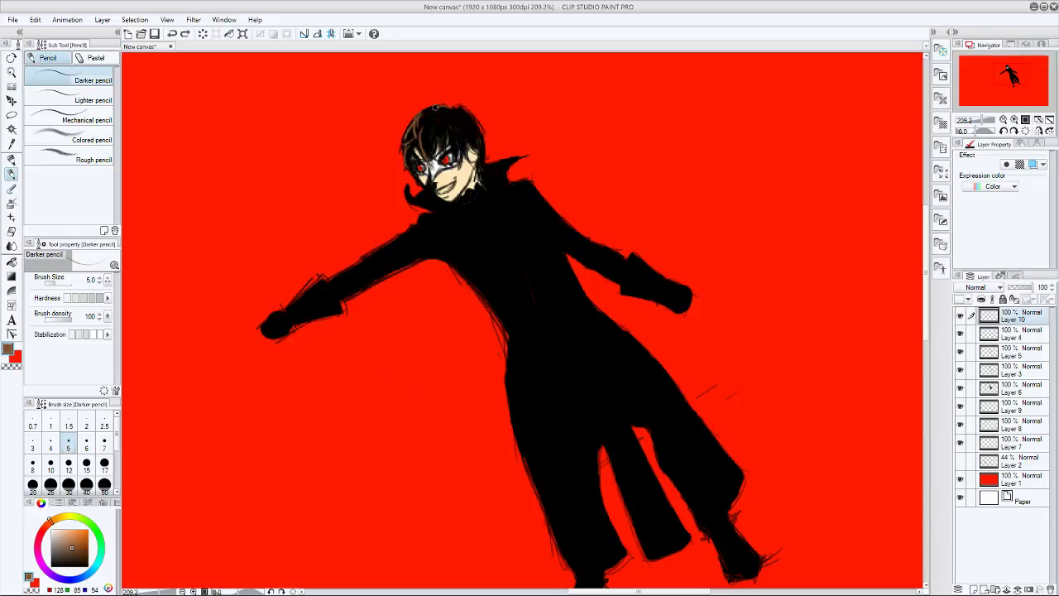
pyautogui.moveTo(435, 106); pyautogui.dragTo(425, 114)
pyautogui.moveTo(431, 120); pyautogui.dragTo(417, 125)
pyautogui.hotkey('ctrl', 'z')
pyautogui.hotkey('ctrl', 'z')
pyautogui.hotkey('ctrl', 'z')
pyautogui.moveTo(416, 127); pyautogui.dragTo(428, 122)
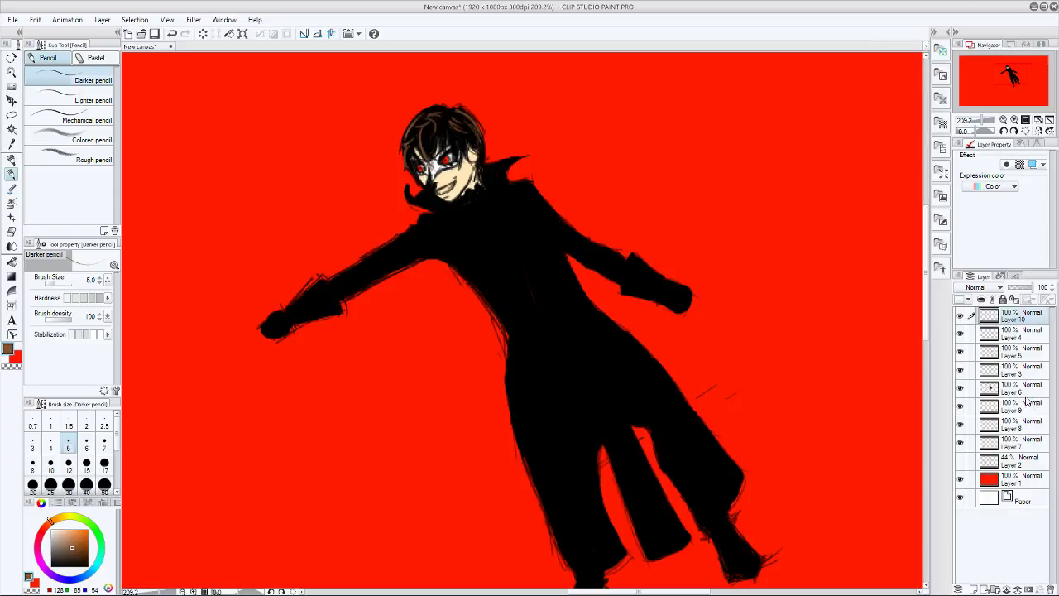
# - Check what Layer 4 contains by switching its visibility off and on, and move it above Layer 10
pyautogui.click(1014, 335)
pyautogui.click(959, 335)
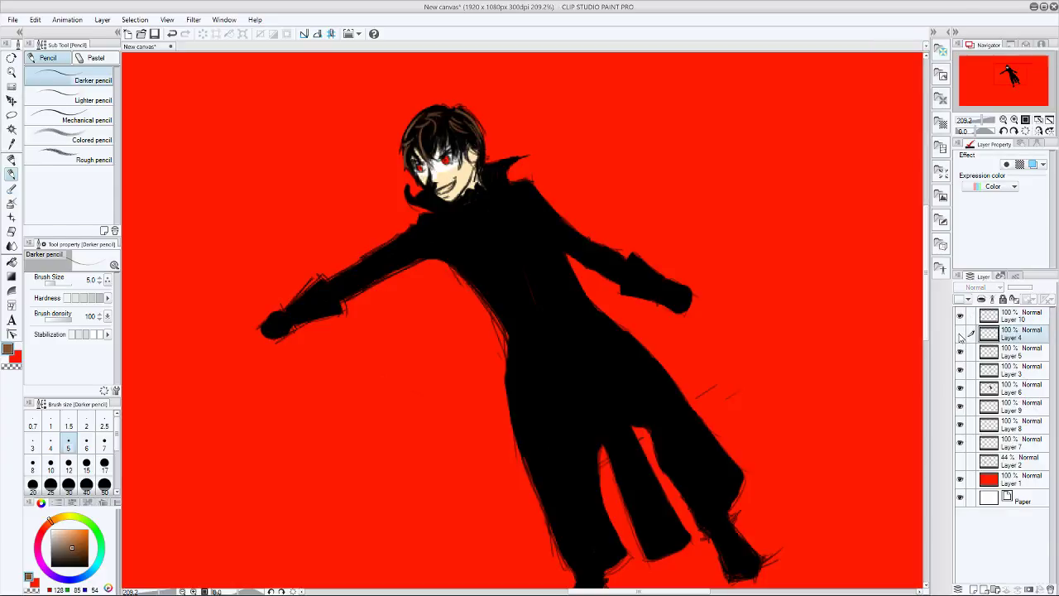
pyautogui.click(960, 335)
pyautogui.moveTo(1013, 339); pyautogui.dragTo(1019, 320)
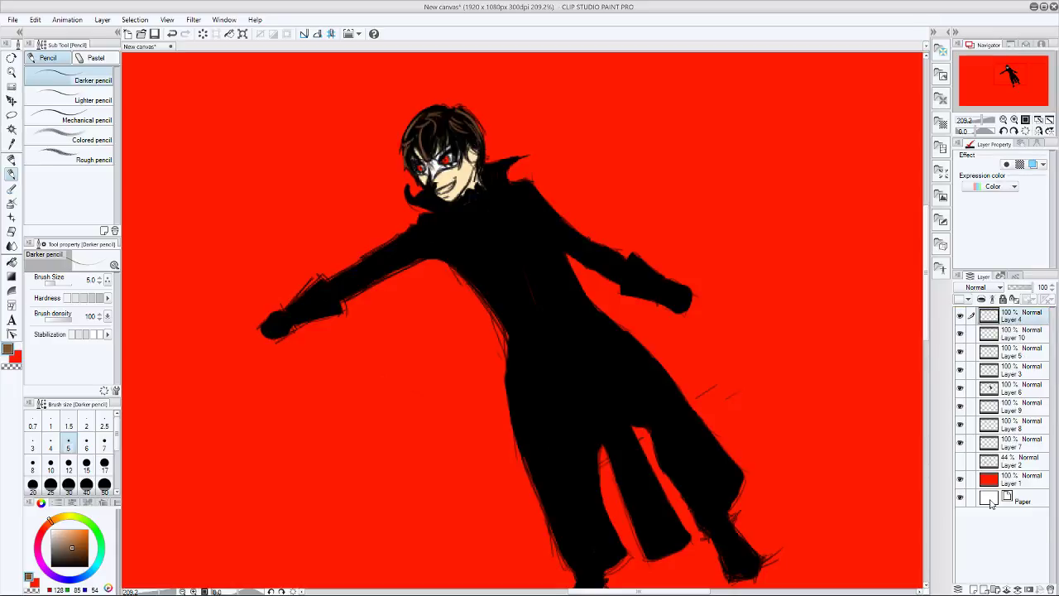
# - Add a new layer above Layer 4, extend the mask's pointed edges in white (RGB 255, 255, 255) and switch the colour to black
pyautogui.click(975, 589)
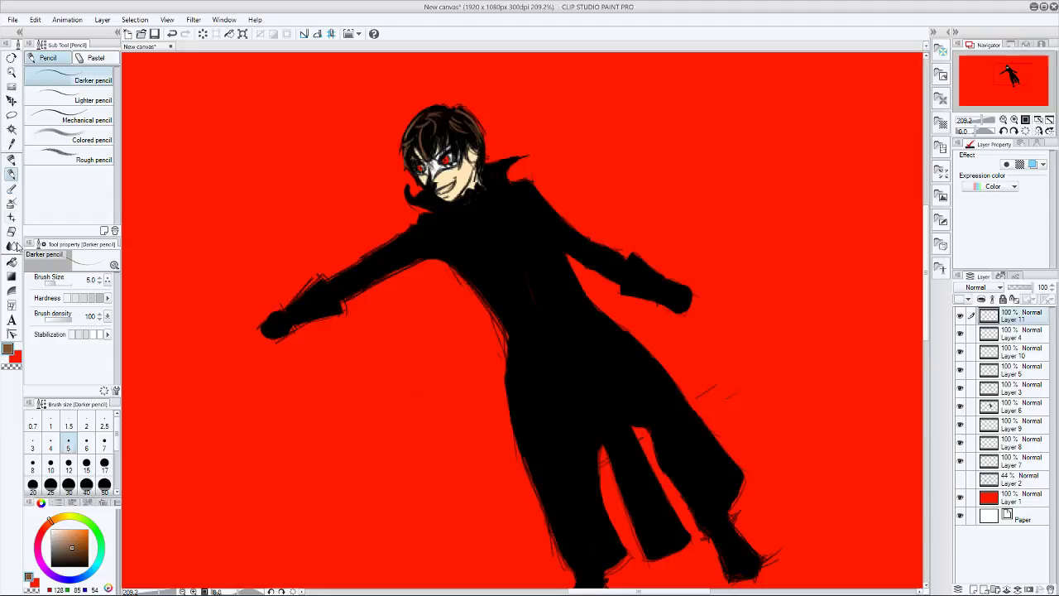
pyautogui.click(53, 529)
pyautogui.moveTo(455, 143)
pyautogui.mouseDown()
pyautogui.moveTo(458, 163)
pyautogui.moveTo(462, 144)
pyautogui.moveTo(458, 154)
pyautogui.mouseUp()
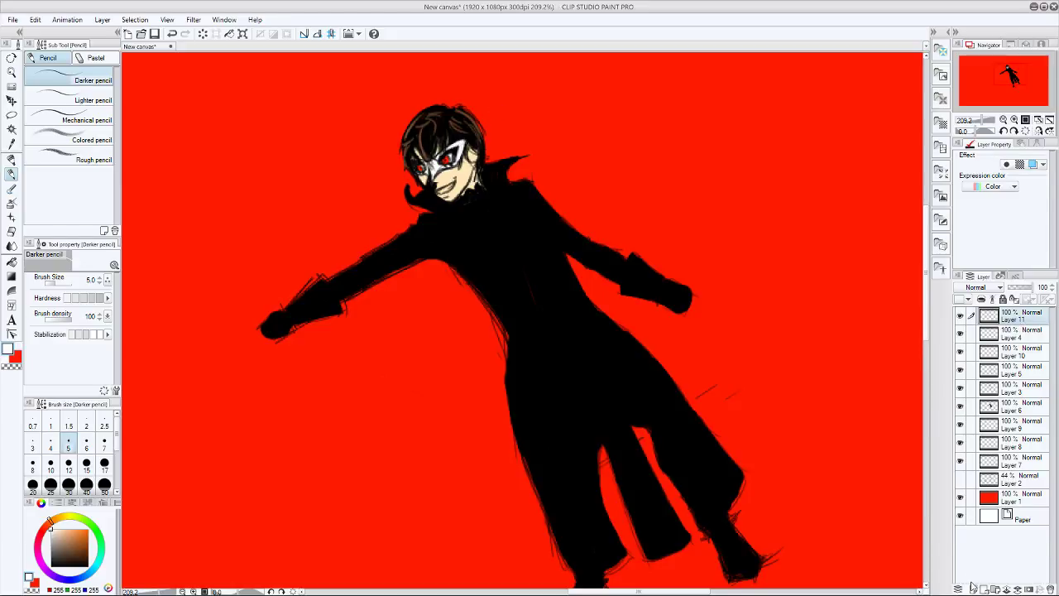
pyautogui.click(59, 559)
pyautogui.moveTo(64, 539)
pyautogui.mouseDown()
pyautogui.moveTo(54, 539)
pyautogui.moveTo(49, 432)
pyautogui.mouseUp()
pyautogui.moveTo(52, 539); pyautogui.dragTo(44, 589)
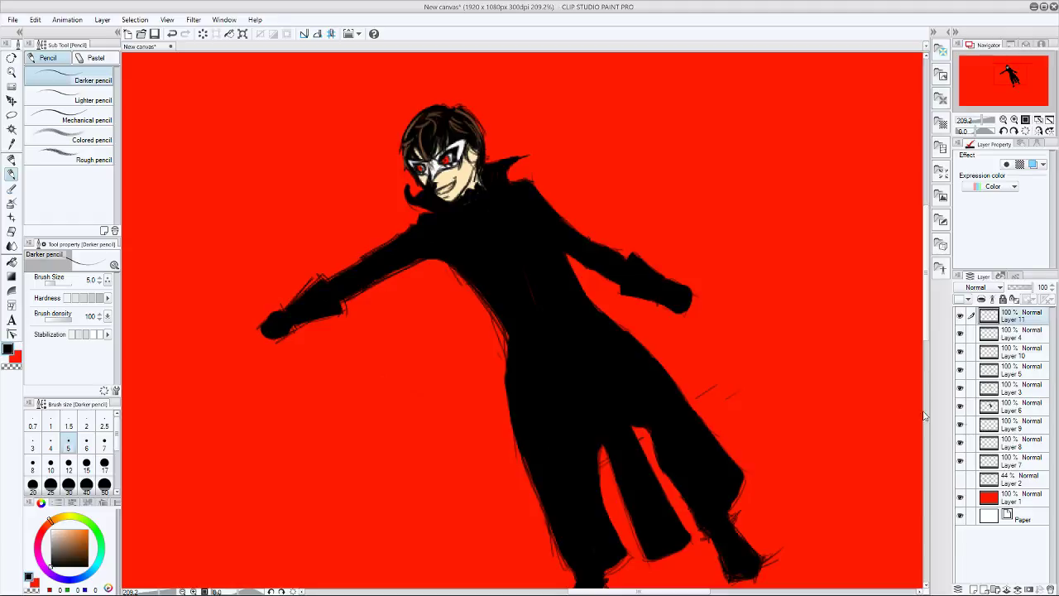
# - Choose a mid grey (RGB 158, 158, 158) and try highlight strokes on the coat's sleeve, shoulder and collar
pyautogui.click(51, 543)
pyautogui.moveTo(365, 257); pyautogui.dragTo(429, 224)
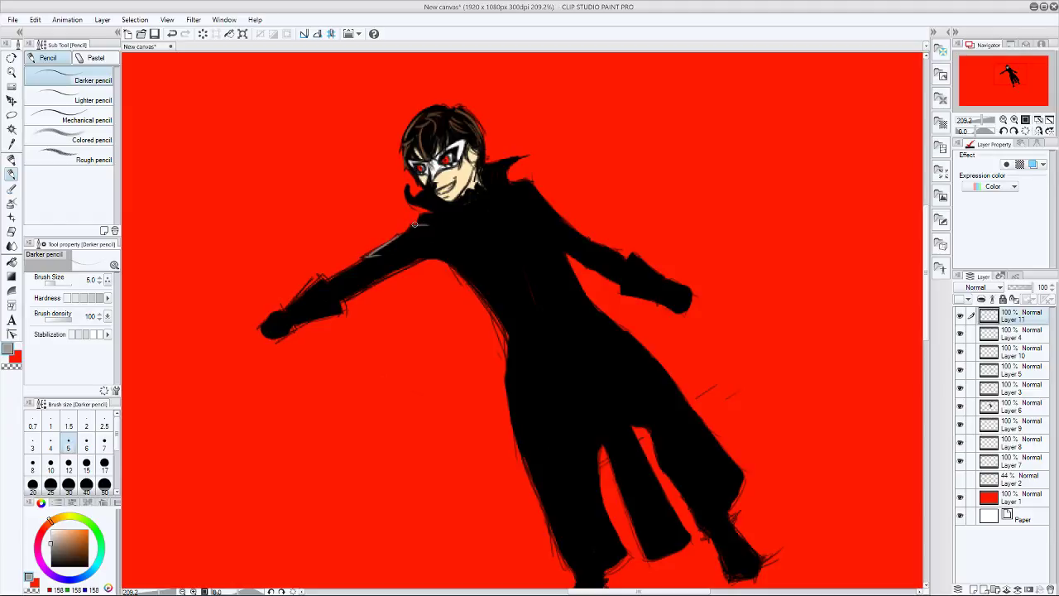
pyautogui.moveTo(415, 224)
pyautogui.mouseDown()
pyautogui.moveTo(444, 216)
pyautogui.moveTo(407, 197)
pyautogui.moveTo(439, 211)
pyautogui.moveTo(406, 188)
pyautogui.mouseUp()
pyautogui.moveTo(488, 163); pyautogui.dragTo(527, 154)
pyautogui.hotkey('ctrl', 'z')
pyautogui.hotkey('ctrl', 'z')
pyautogui.hotkey('ctrl', 'z')
pyautogui.hotkey('ctrl', 'z')
pyautogui.hotkey('ctrl', 'z')
pyautogui.hotkey('ctrl', 'z')
pyautogui.moveTo(427, 225); pyautogui.dragTo(363, 258)
# - Check Layer 11 by switching its visibility off and on, and add a new layer at the top of the stack
pyautogui.click(961, 318)
pyautogui.click(960, 317)
pyautogui.click(1013, 335)
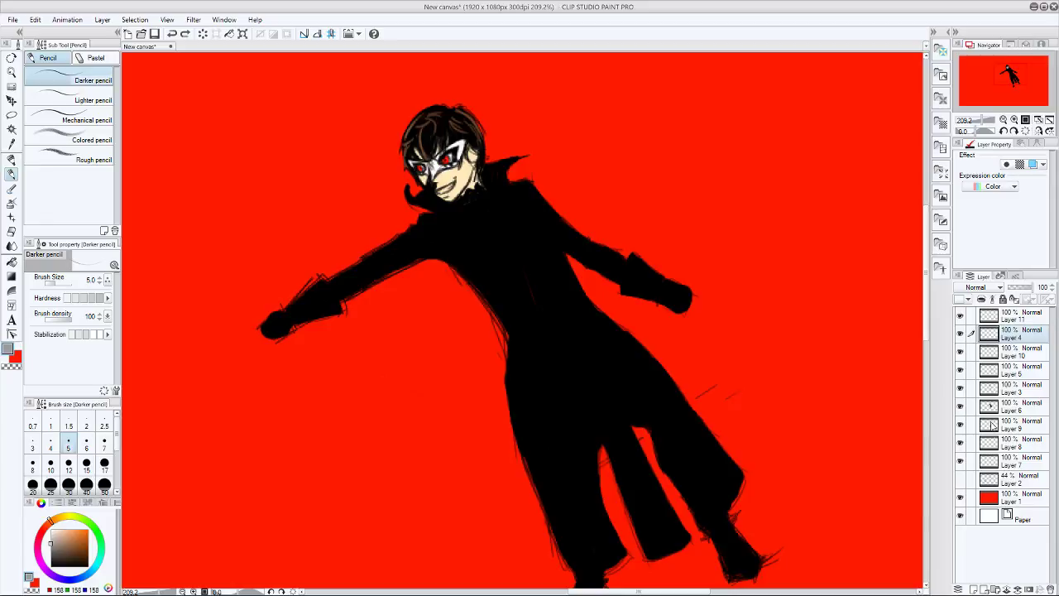
pyautogui.click(973, 586)
pyautogui.moveTo(1020, 339); pyautogui.dragTo(1024, 316)
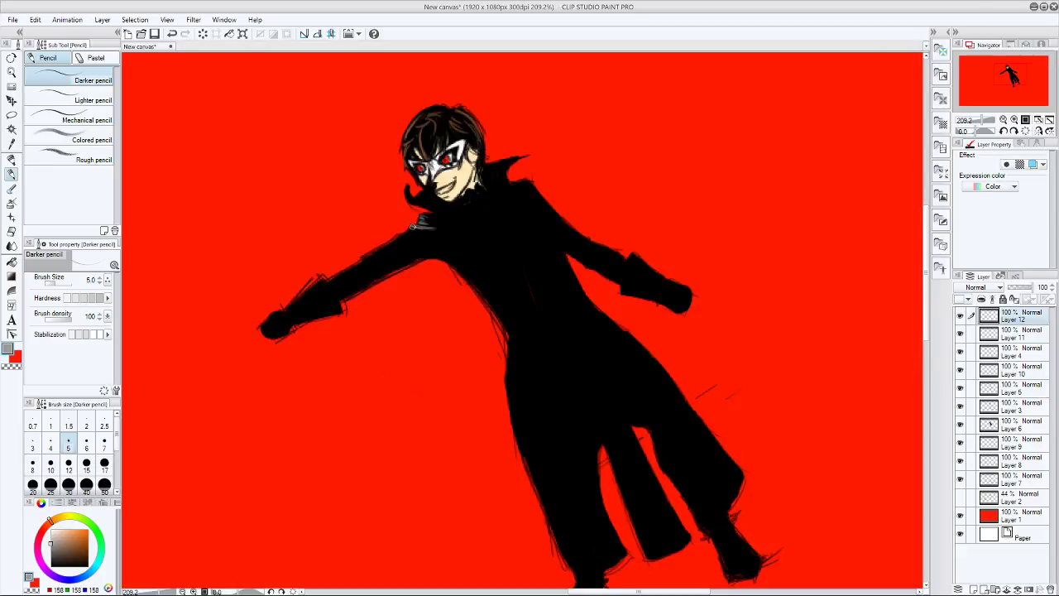
# - Draw grey highlights on the coat's upper sleeve and down its side to the waist, and try one on the cuff
pyautogui.moveTo(396, 237)
pyautogui.mouseDown()
pyautogui.moveTo(364, 257)
pyautogui.moveTo(389, 248)
pyautogui.mouseUp()
pyautogui.moveTo(446, 260)
pyautogui.mouseDown()
pyautogui.moveTo(464, 278)
pyautogui.moveTo(447, 262)
pyautogui.moveTo(501, 317)
pyautogui.mouseUp()
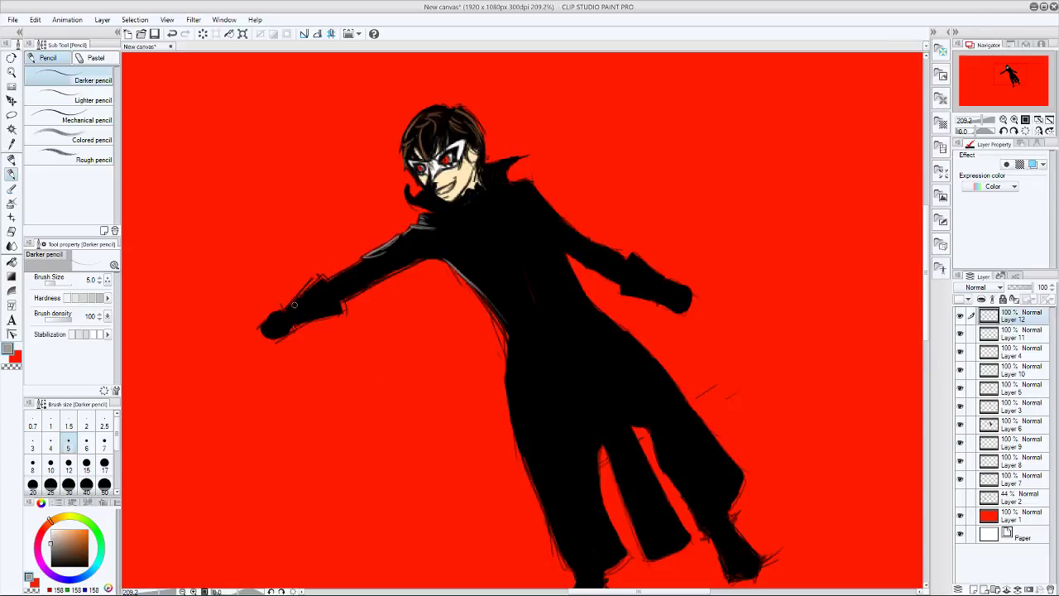
pyautogui.moveTo(293, 304); pyautogui.dragTo(320, 286)
pyautogui.hotkey('ctrl', 'z')
pyautogui.hotkey('ctrl', 'z')
pyautogui.hotkey('ctrl', 'z')
pyautogui.hotkey('ctrl', 'z')
pyautogui.hotkey('ctrl', 'z')
pyautogui.hotkey('ctrl', 'z')
pyautogui.hotkey('ctrl', 'z')
pyautogui.moveTo(925, 216); pyautogui.dragTo(925, 234)
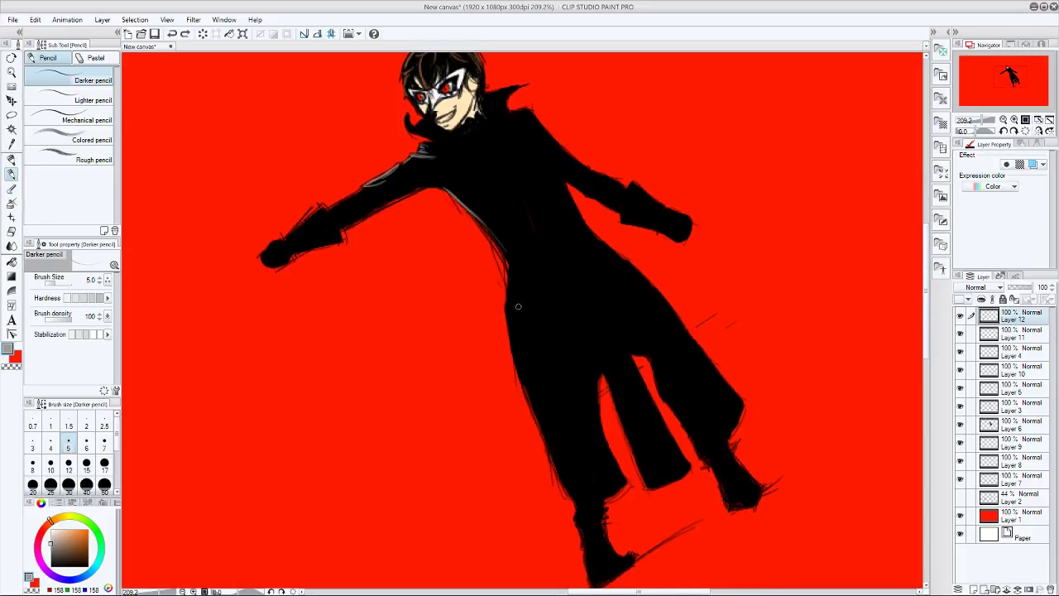
pyautogui.moveTo(505, 256); pyautogui.dragTo(508, 285)
# - Lower Layer 6's opacity to 53% and select Layer 12 after checking the neighbouring layers by switching their visibility
pyautogui.click(1019, 429)
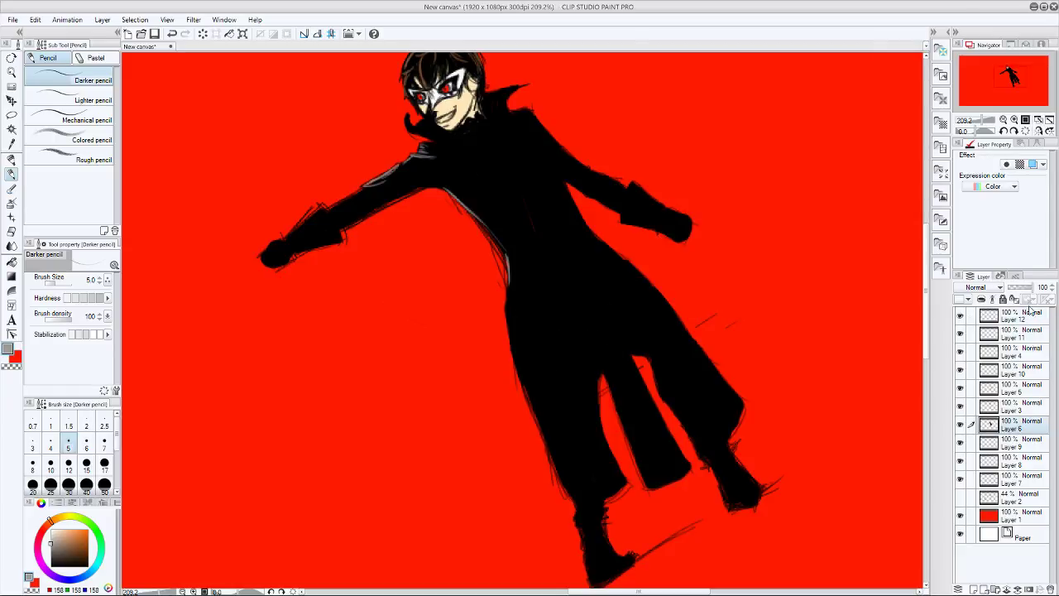
pyautogui.moveTo(1030, 291); pyautogui.dragTo(1022, 289)
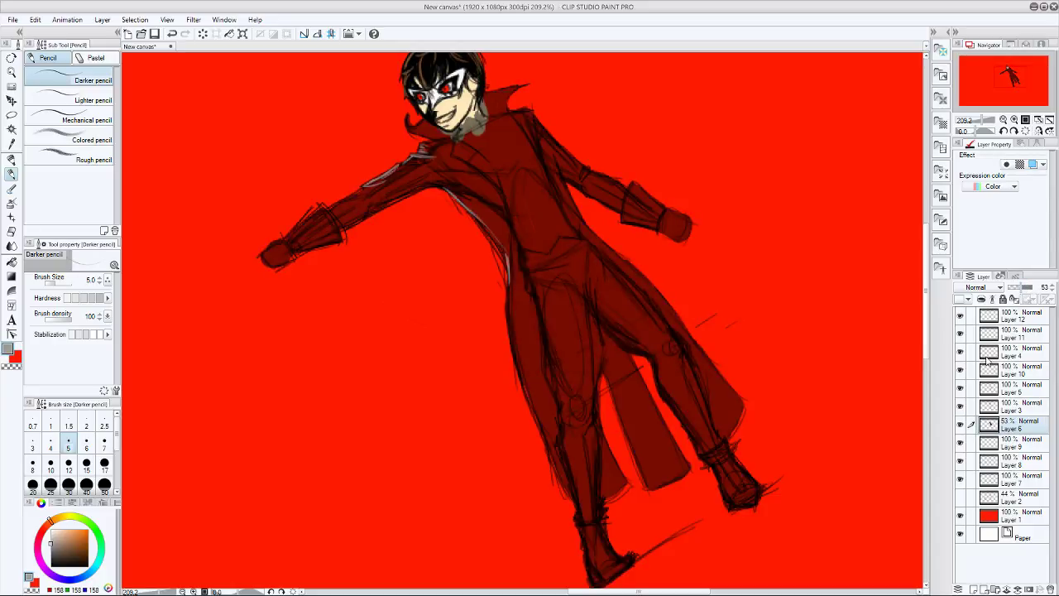
pyautogui.click(1014, 339)
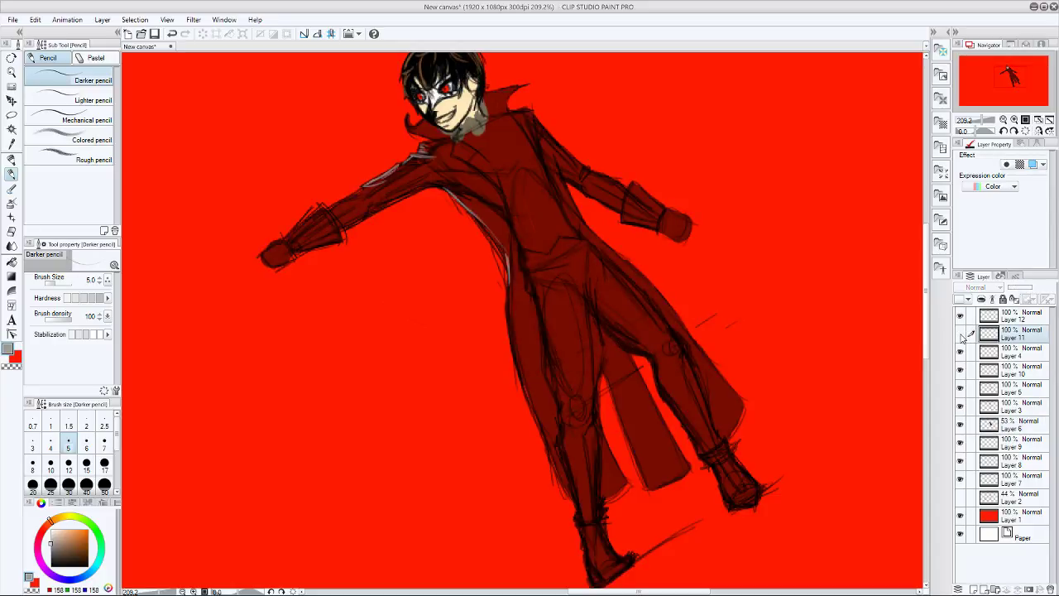
pyautogui.click(959, 353)
pyautogui.click(959, 353)
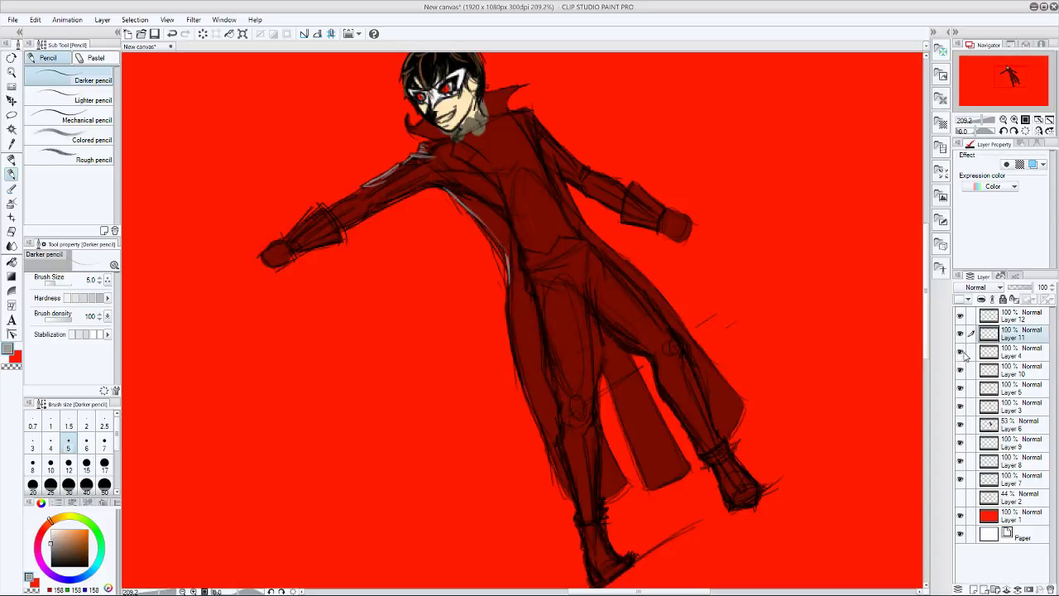
pyautogui.click(959, 370)
pyautogui.click(960, 369)
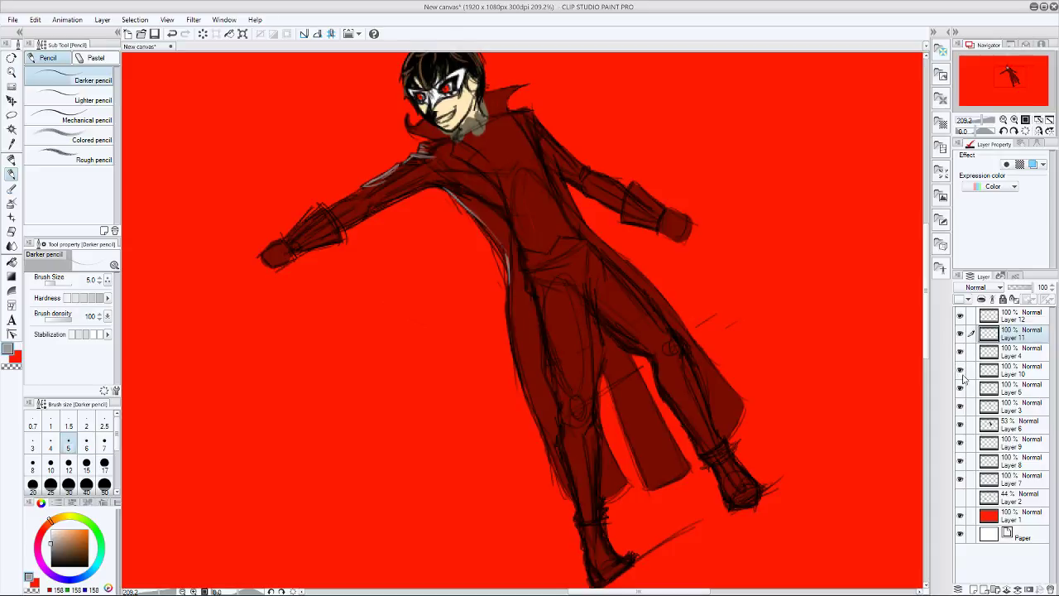
pyautogui.click(959, 316)
pyautogui.click(959, 316)
pyautogui.click(997, 319)
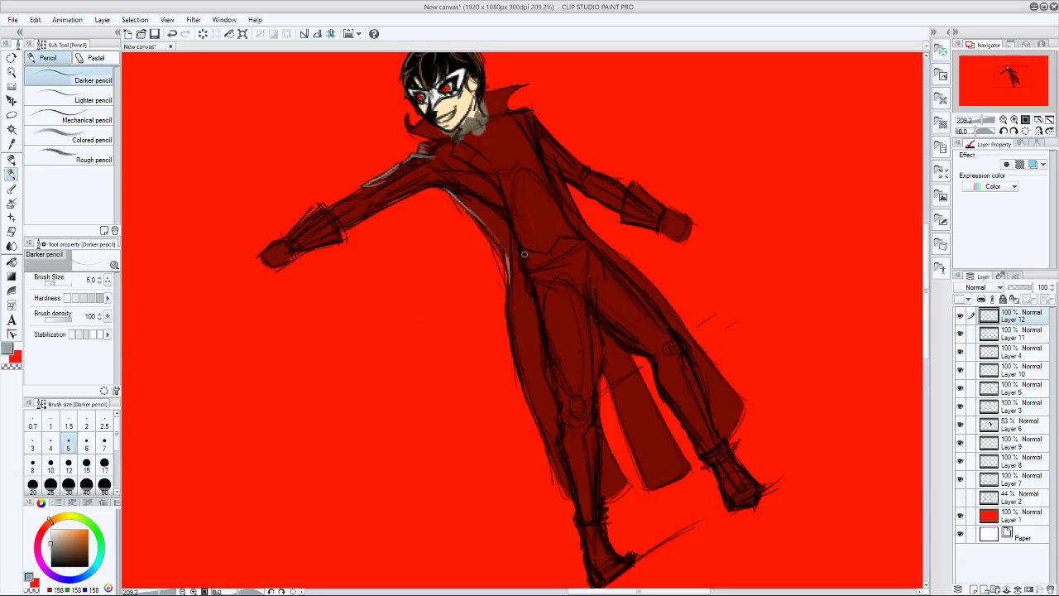
# - Trace grey highlights along the waist and down the front leg's thigh, knee and shin, following the sketch lines
pyautogui.moveTo(523, 256)
pyautogui.mouseDown()
pyautogui.moveTo(525, 268)
pyautogui.moveTo(550, 271)
pyautogui.moveTo(525, 291)
pyautogui.mouseUp()
pyautogui.hotkey('ctrl', 'z')
pyautogui.moveTo(537, 283); pyautogui.dragTo(543, 372)
pyautogui.moveTo(536, 316)
pyautogui.mouseDown()
pyautogui.moveTo(559, 405)
pyautogui.moveTo(551, 391)
pyautogui.mouseUp()
pyautogui.moveTo(554, 401); pyautogui.dragTo(558, 419)
pyautogui.moveTo(577, 423); pyautogui.dragTo(579, 479)
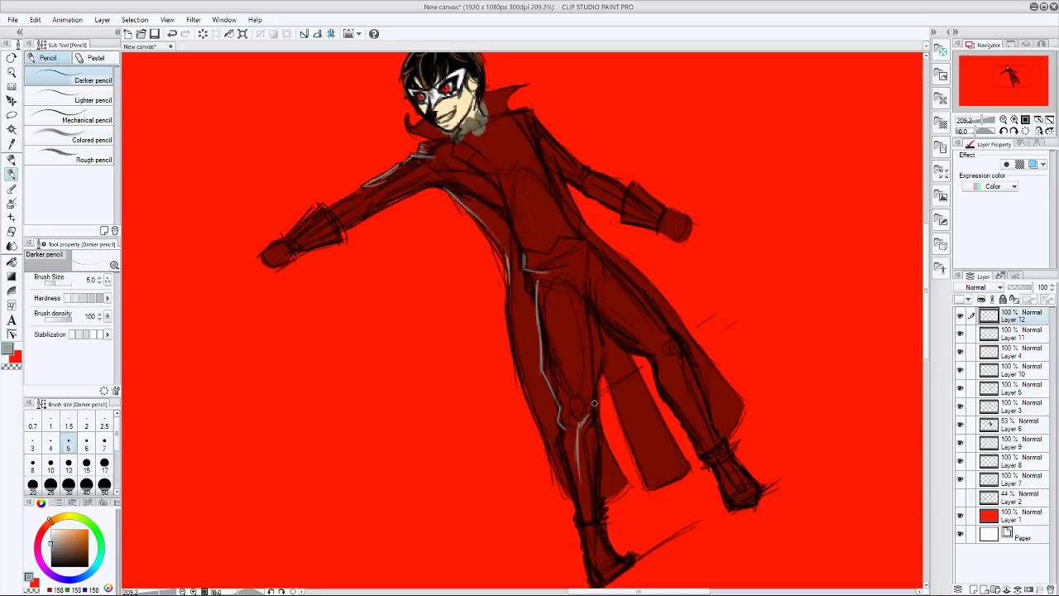
pyautogui.hotkey('ctrl', 'z')
pyautogui.hotkey('ctrl', 'z')
pyautogui.moveTo(585, 477)
pyautogui.mouseDown()
pyautogui.moveTo(588, 414)
pyautogui.moveTo(579, 465)
pyautogui.moveTo(577, 446)
pyautogui.moveTo(587, 504)
pyautogui.moveTo(581, 451)
pyautogui.moveTo(594, 360)
pyautogui.moveTo(545, 483)
pyautogui.moveTo(570, 487)
pyautogui.moveTo(579, 517)
pyautogui.moveTo(560, 452)
pyautogui.moveTo(578, 519)
pyautogui.mouseUp()
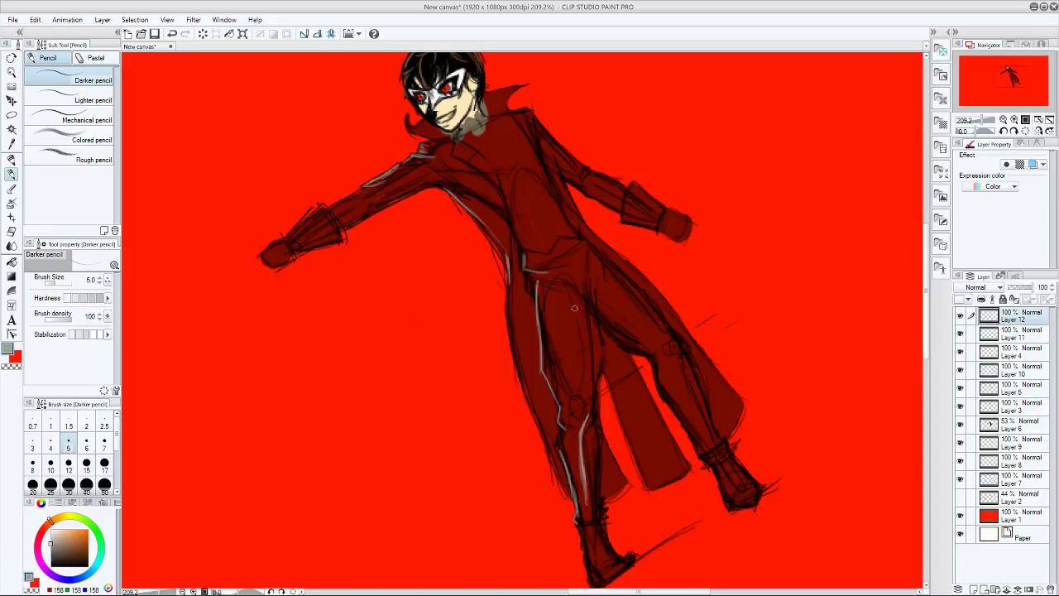
# - Draw grey highlights under the rear thigh and along the inner edge of the coat tail between the legs
pyautogui.moveTo(616, 337); pyautogui.dragTo(650, 355)
pyautogui.moveTo(604, 358)
pyautogui.mouseDown()
pyautogui.moveTo(656, 491)
pyautogui.moveTo(627, 437)
pyautogui.mouseUp()
pyautogui.hotkey('ctrl', 'z')
pyautogui.hotkey('ctrl', 'z')
pyautogui.moveTo(648, 484); pyautogui.dragTo(623, 419)
pyautogui.moveTo(604, 370); pyautogui.dragTo(623, 422)
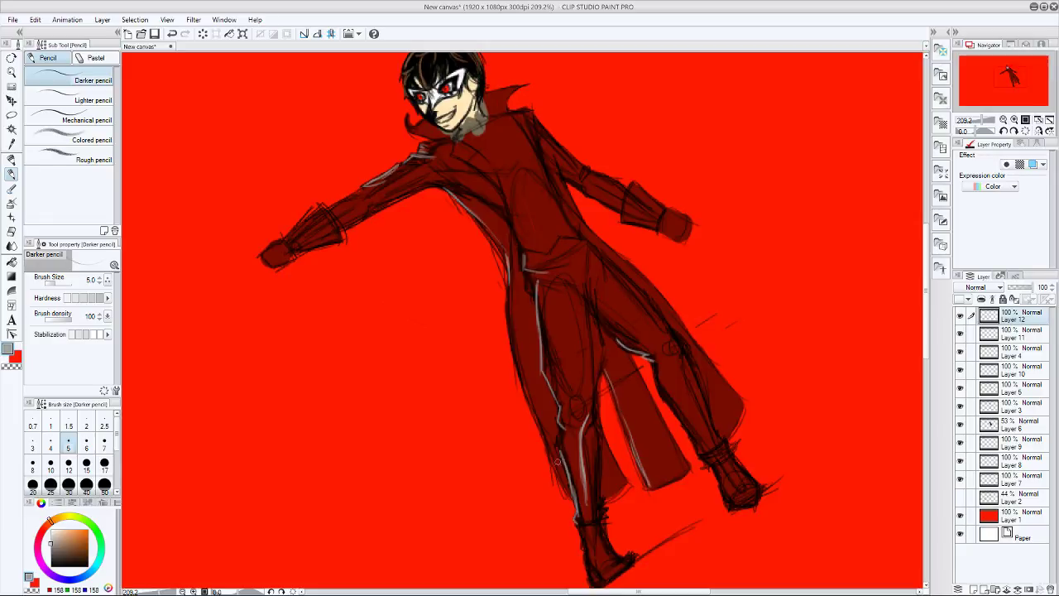
# - Add grey highlights along the coat's outer edge beside the front leg and set Layer 6's opacity to 100%
pyautogui.moveTo(569, 496); pyautogui.dragTo(534, 411)
pyautogui.moveTo(574, 501); pyautogui.dragTo(533, 404)
pyautogui.moveTo(548, 445); pyautogui.dragTo(525, 392)
pyautogui.click(1013, 424)
pyautogui.click(1032, 287)
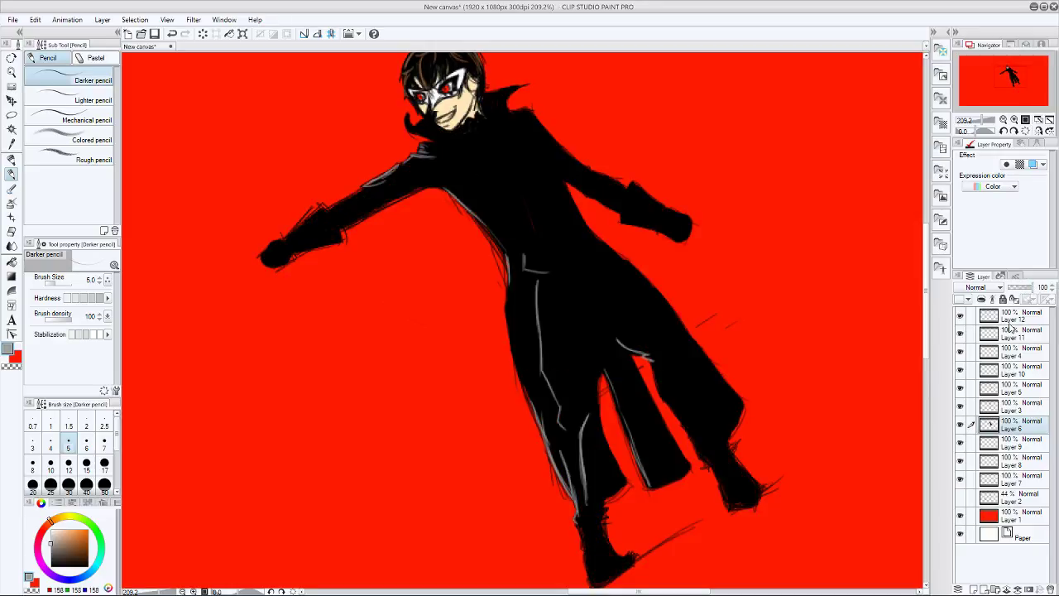
# - Lower Layer 6's opacity to 44%, draw a grey highlight down the coat's front edge on Layer 12, and restore Layer 6 to 100%
pyautogui.click(1028, 287)
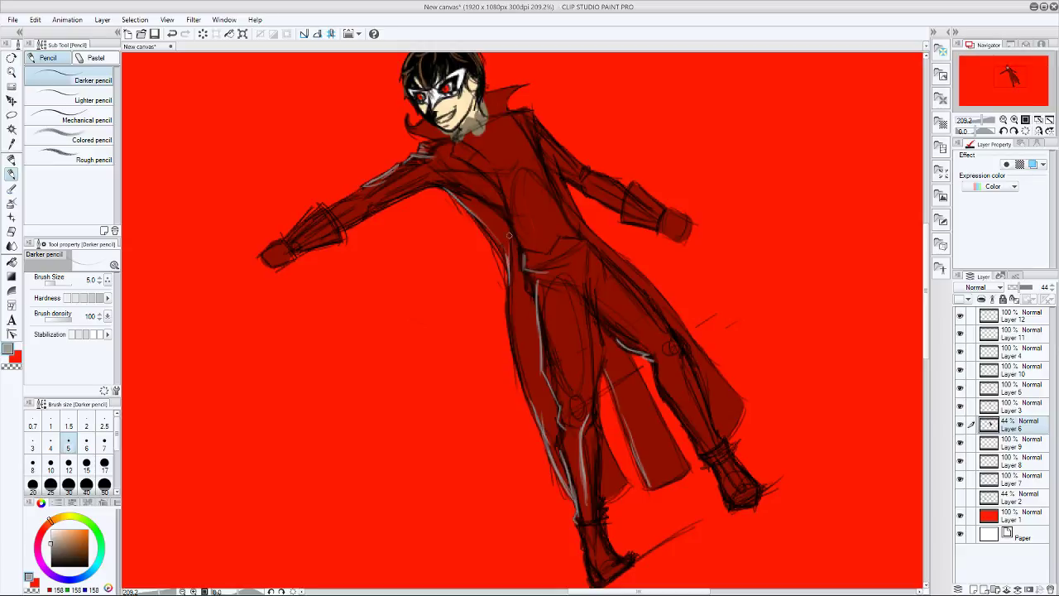
pyautogui.click(1019, 317)
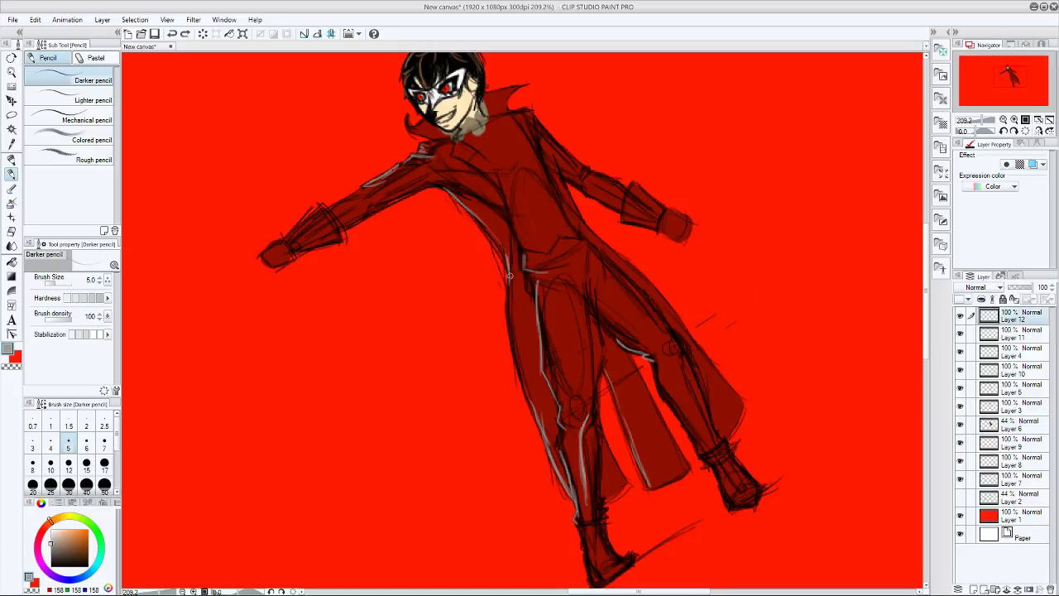
pyautogui.moveTo(511, 275)
pyautogui.mouseDown()
pyautogui.moveTo(507, 200)
pyautogui.moveTo(506, 261)
pyautogui.mouseUp()
pyautogui.moveTo(509, 222)
pyautogui.mouseDown()
pyautogui.moveTo(507, 294)
pyautogui.moveTo(509, 272)
pyautogui.moveTo(508, 298)
pyautogui.mouseUp()
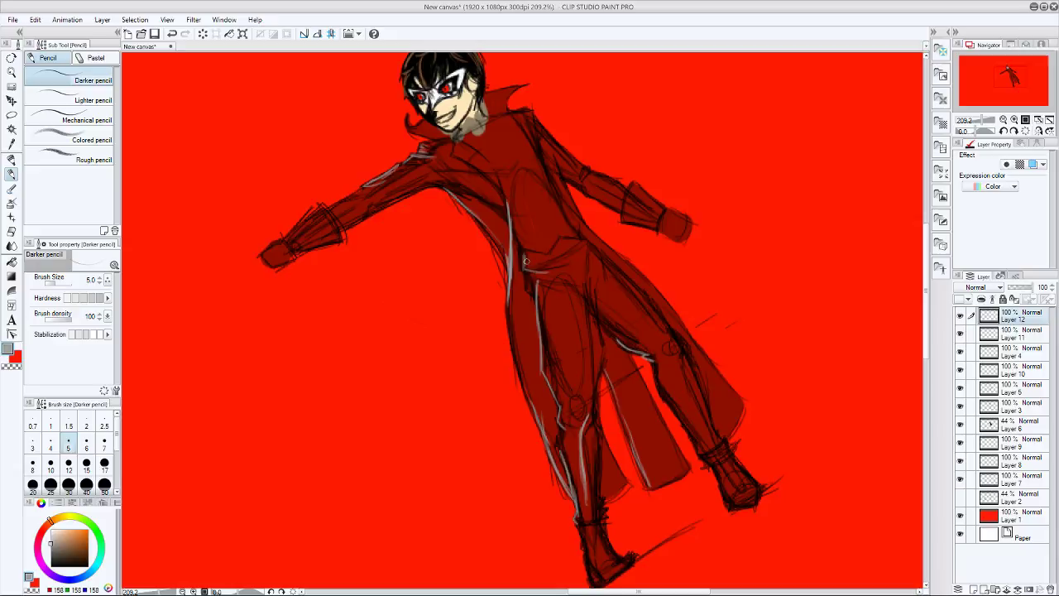
pyautogui.click(1004, 428)
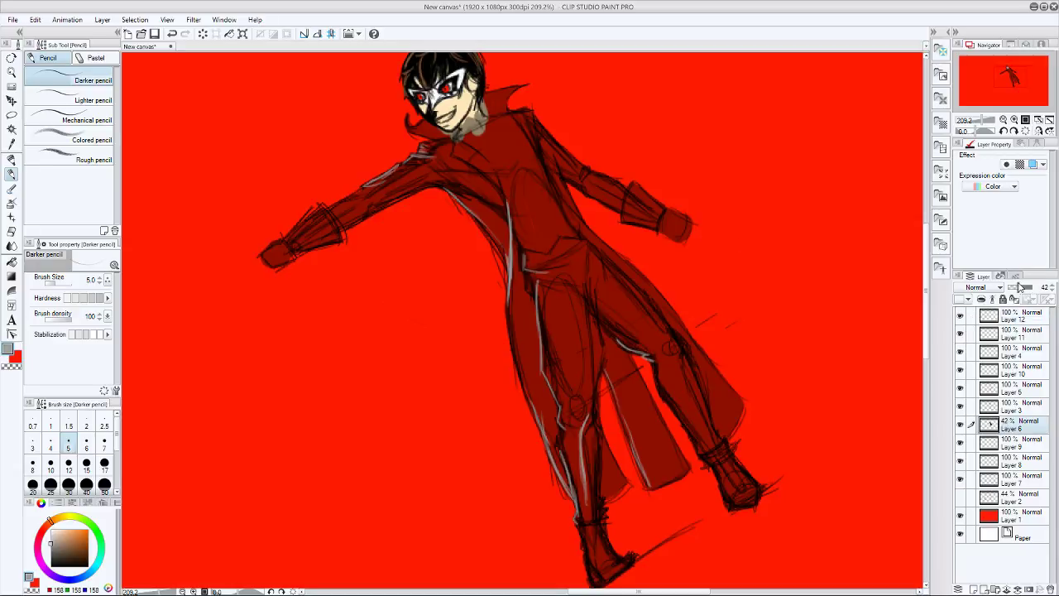
pyautogui.moveTo(1019, 287); pyautogui.dragTo(1044, 285)
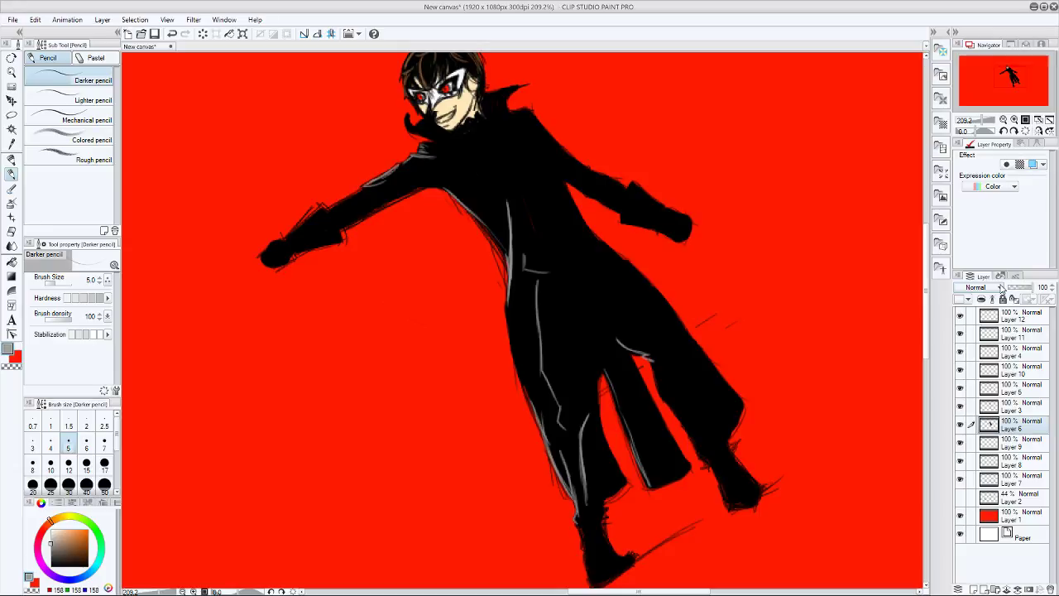
# - With Layer 6 at 53% opacity, draw grey waist and hip highlights on Layer 12, and return Layer 6 to 100%
pyautogui.moveTo(1031, 288); pyautogui.dragTo(1024, 289)
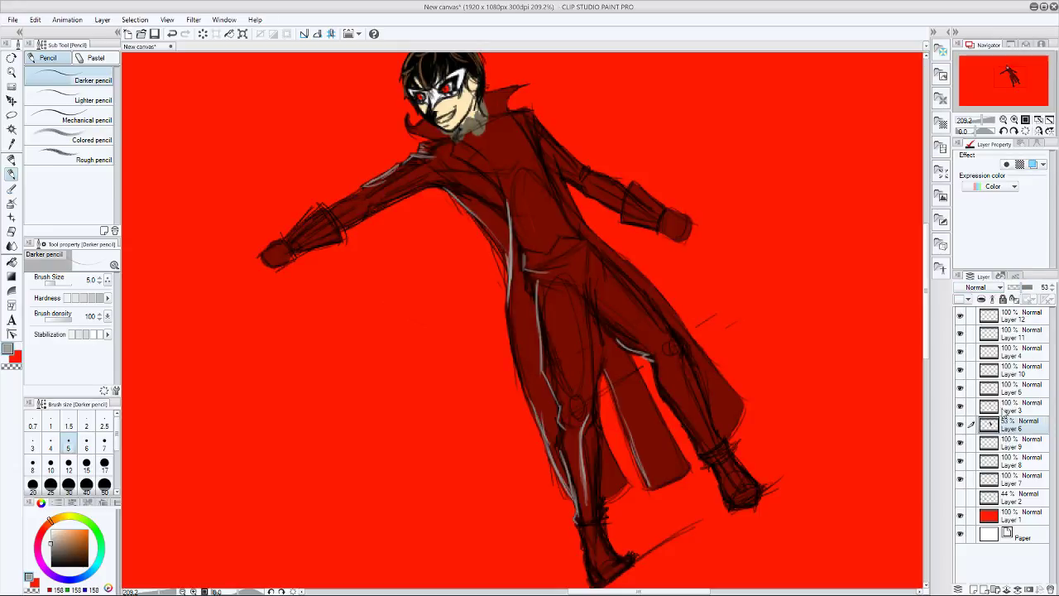
pyautogui.click(1020, 323)
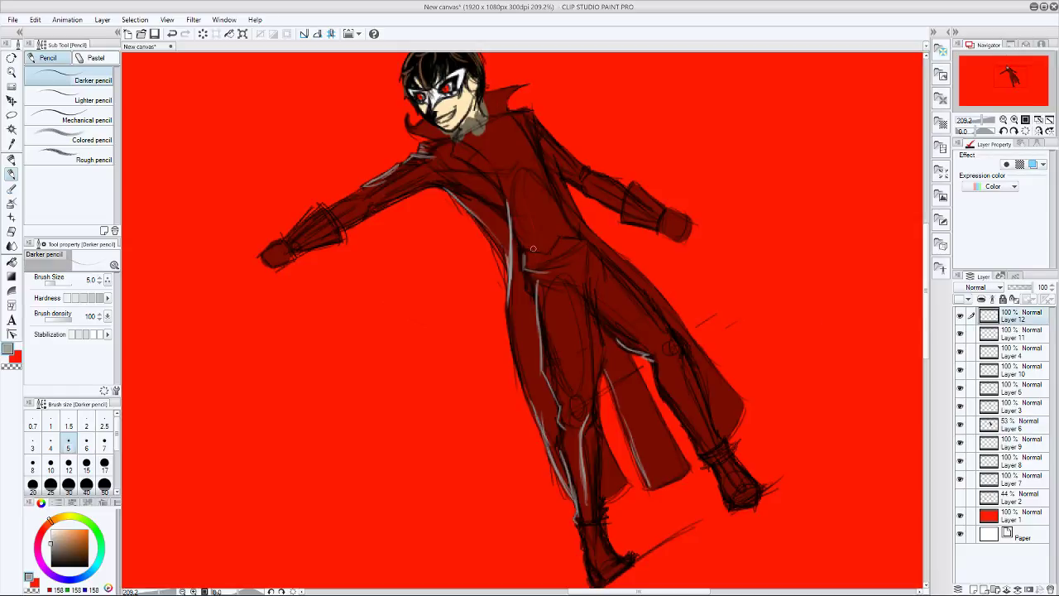
pyautogui.moveTo(520, 245); pyautogui.dragTo(545, 250)
pyautogui.moveTo(517, 244)
pyautogui.mouseDown()
pyautogui.moveTo(522, 267)
pyautogui.moveTo(520, 254)
pyautogui.moveTo(556, 253)
pyautogui.moveTo(556, 226)
pyautogui.mouseUp()
pyautogui.moveTo(518, 264); pyautogui.dragTo(539, 261)
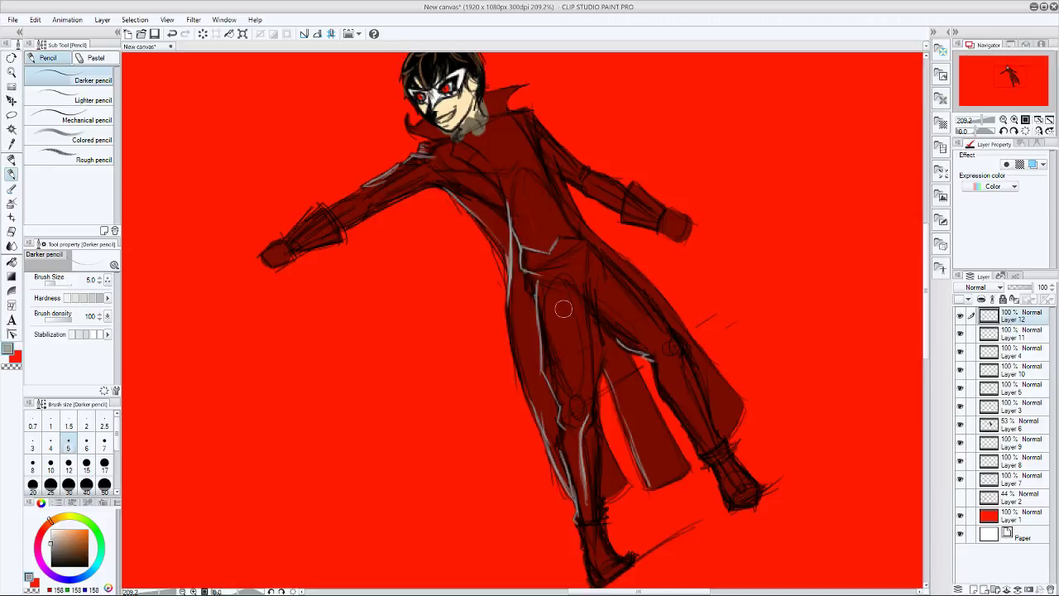
pyautogui.moveTo(523, 270); pyautogui.dragTo(532, 293)
pyautogui.click(1009, 423)
pyautogui.moveTo(1039, 287); pyautogui.dragTo(1052, 286)
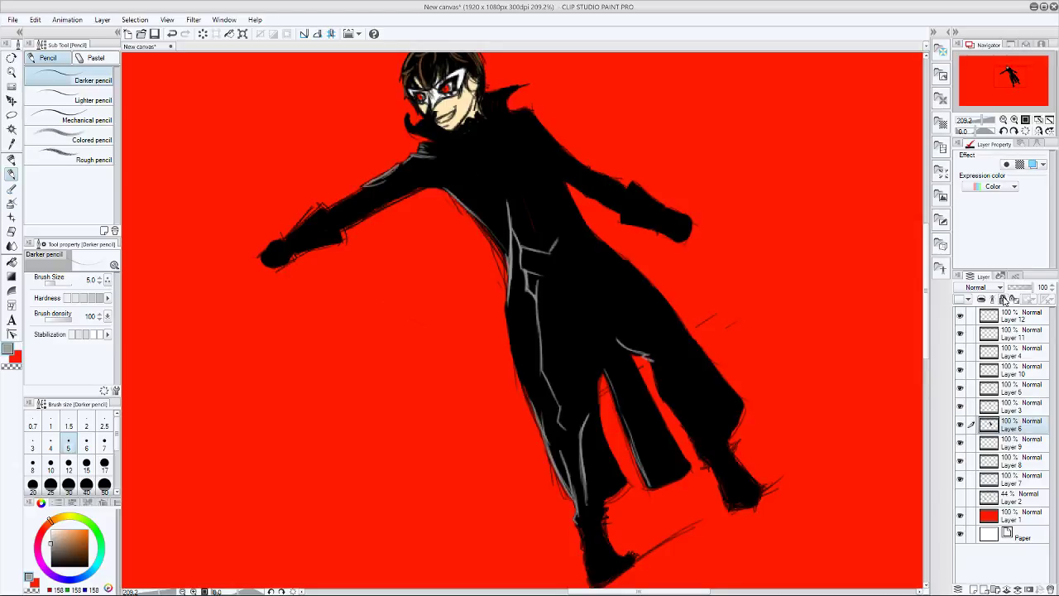
# - Choose the Blur tool and reduce its brush size to 6
pyautogui.click(12, 245)
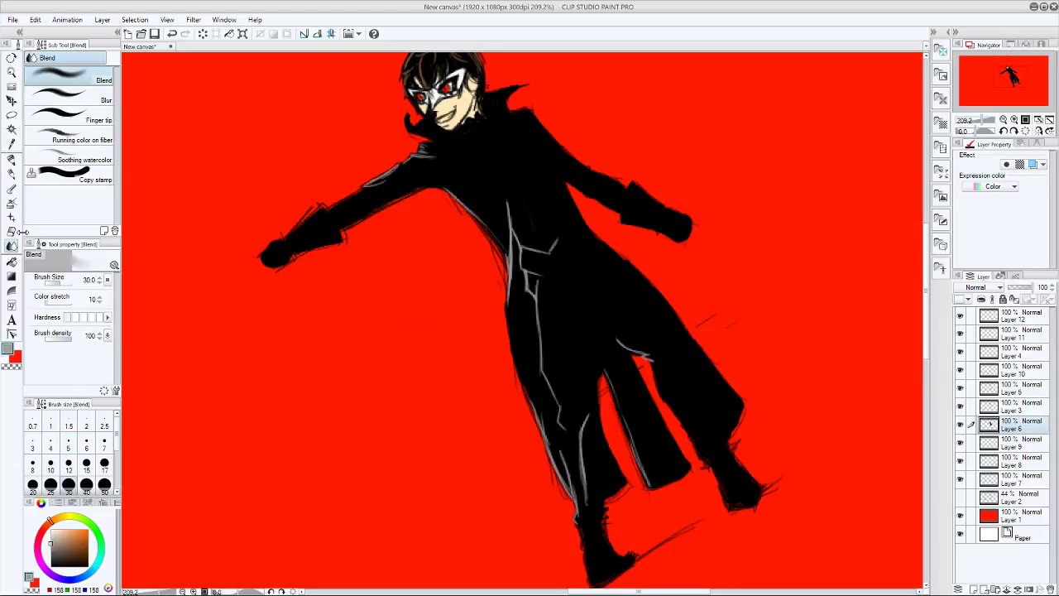
pyautogui.click(79, 99)
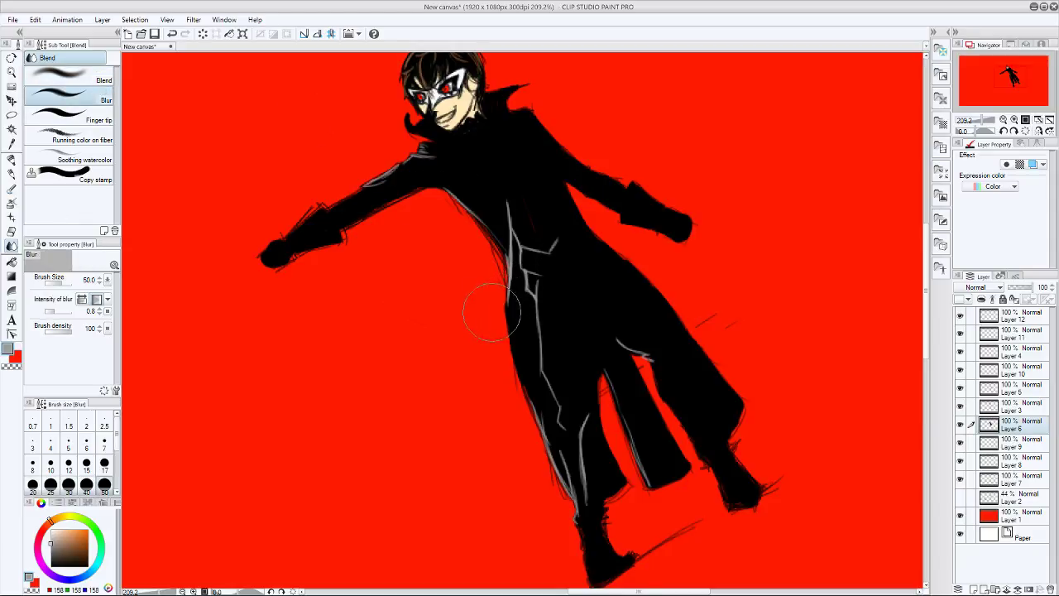
pyautogui.press('[')
pyautogui.press('[')
pyautogui.press('[')
pyautogui.press('[')
pyautogui.press('[')
pyautogui.press('[')
pyautogui.press('[')
pyautogui.press('[')
pyautogui.press('[')
pyautogui.press('[')
pyautogui.press('[')
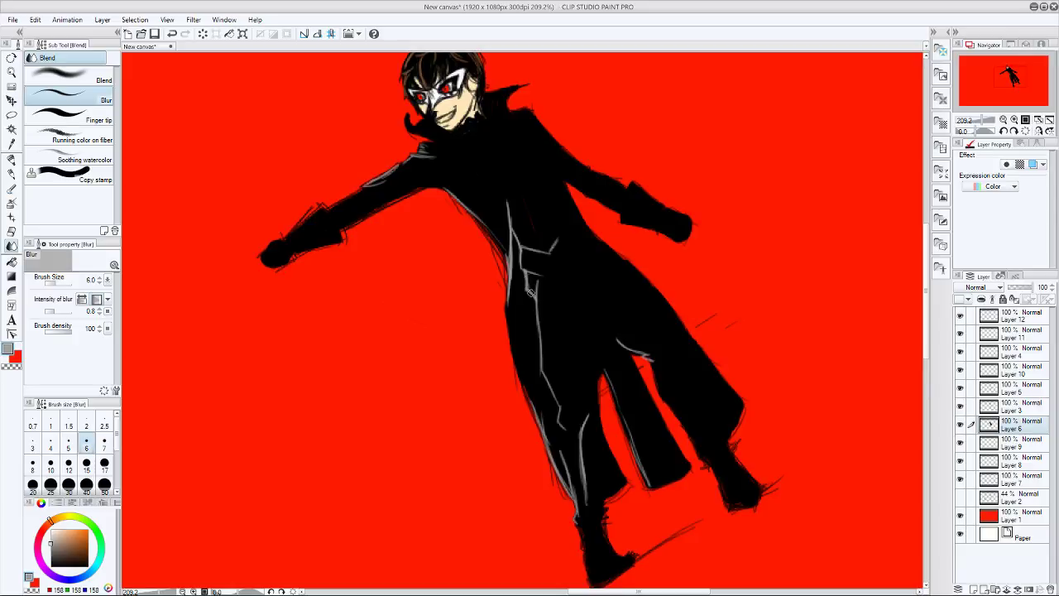
# - Try an Opaque watercolor stroke with brush size 3 over the hip highlight and undo it
pyautogui.click(12, 189)
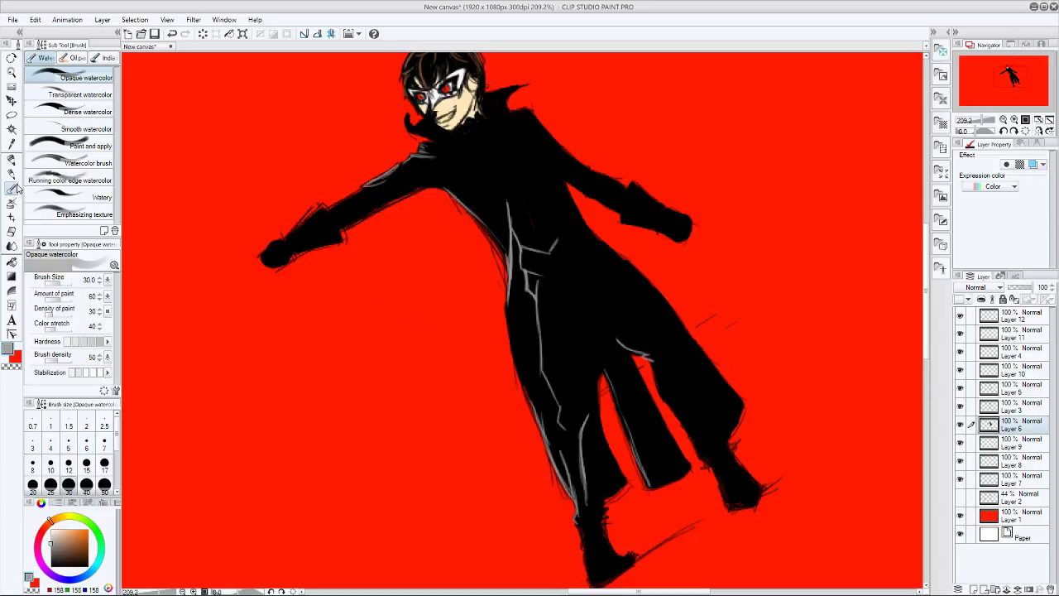
pyautogui.press('[')
pyautogui.press('[')
pyautogui.press('[')
pyautogui.press('[')
pyautogui.press('[')
pyautogui.press('[')
pyautogui.press('[')
pyautogui.press('[')
pyautogui.press('[')
pyautogui.press('[')
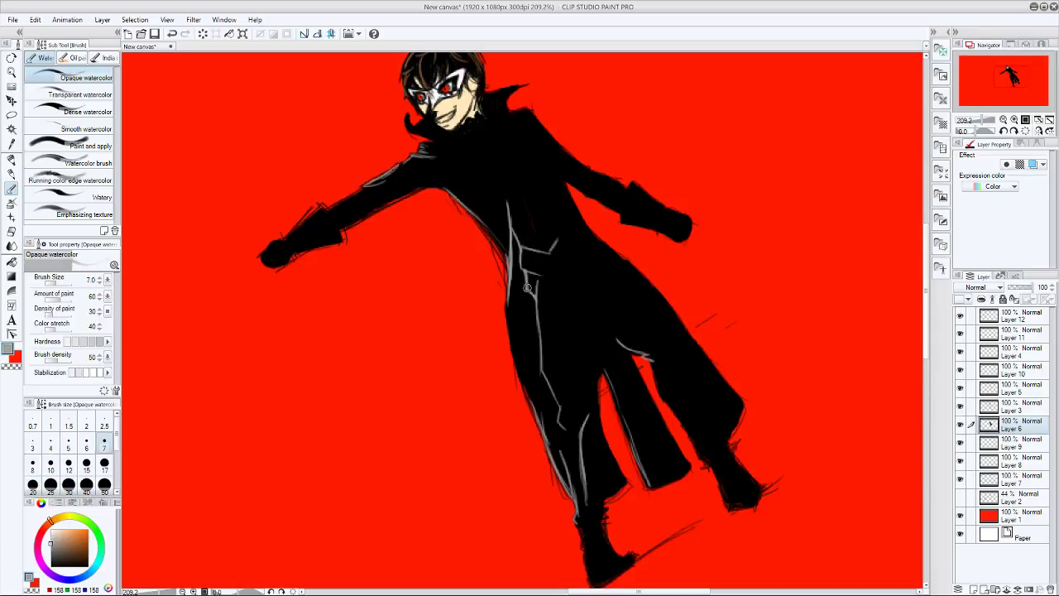
pyautogui.press('[')
pyautogui.press('[')
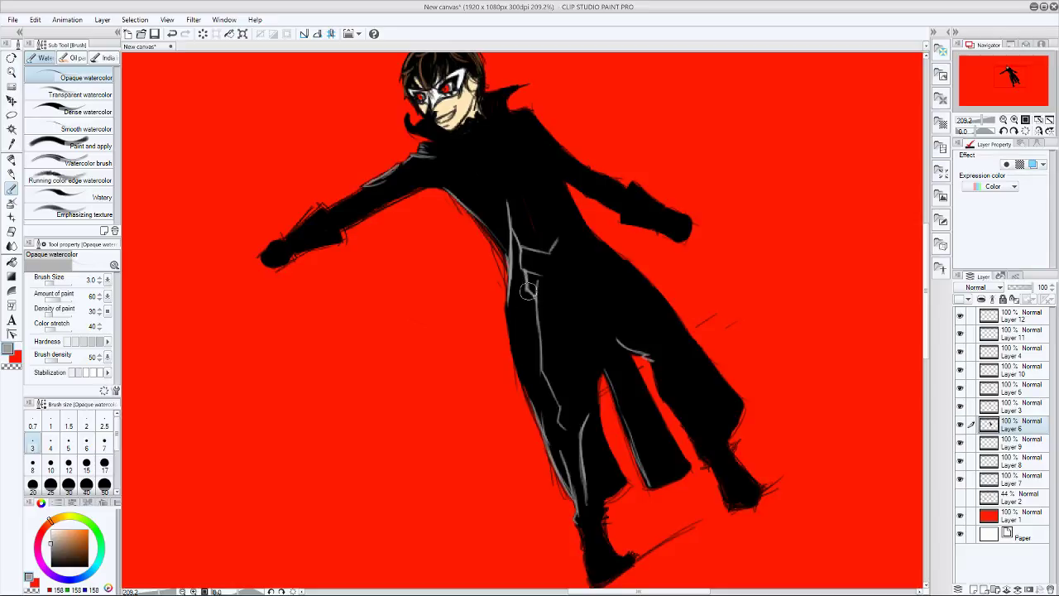
pyautogui.moveTo(527, 282); pyautogui.dragTo(529, 298)
pyautogui.hotkey('ctrl', 'z')
# - Check the sketch through Layer 6, return its opacity to 100%, and select Layer 12 with the Blur tool
pyautogui.click(1020, 287)
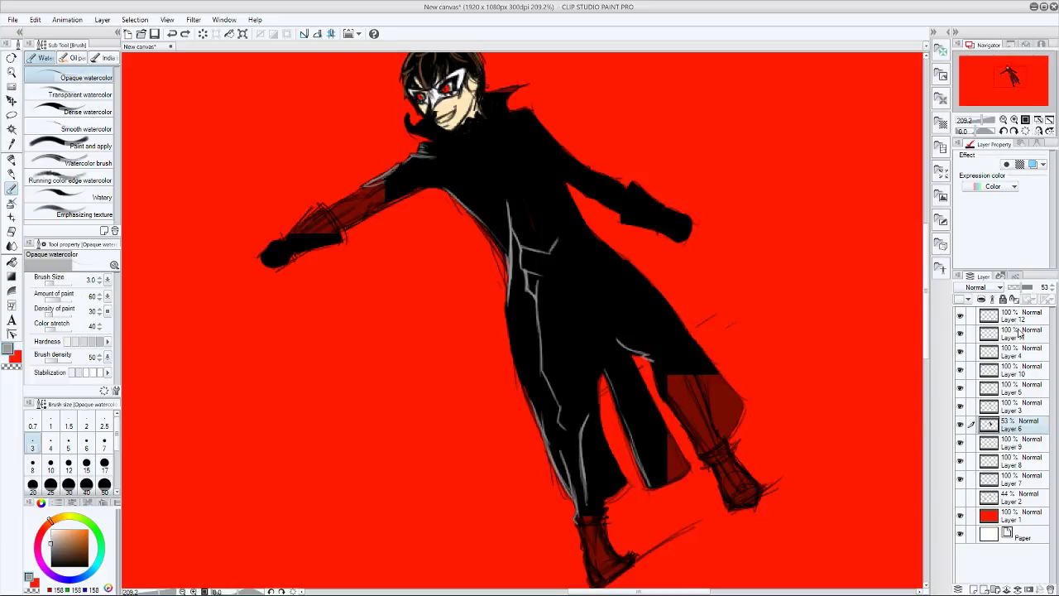
pyautogui.moveTo(1026, 287); pyautogui.dragTo(1043, 291)
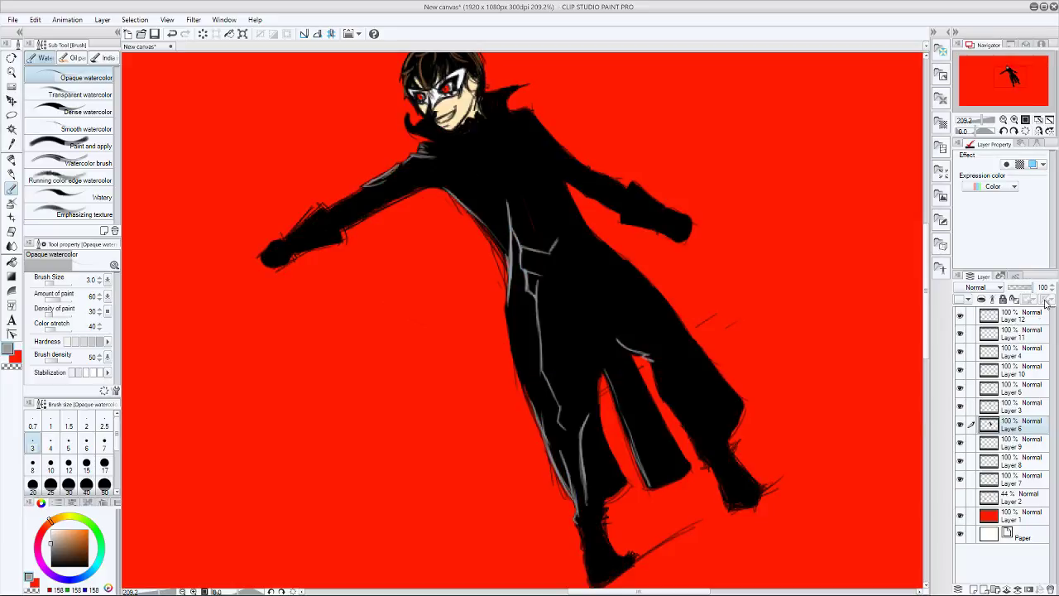
pyautogui.click(1026, 318)
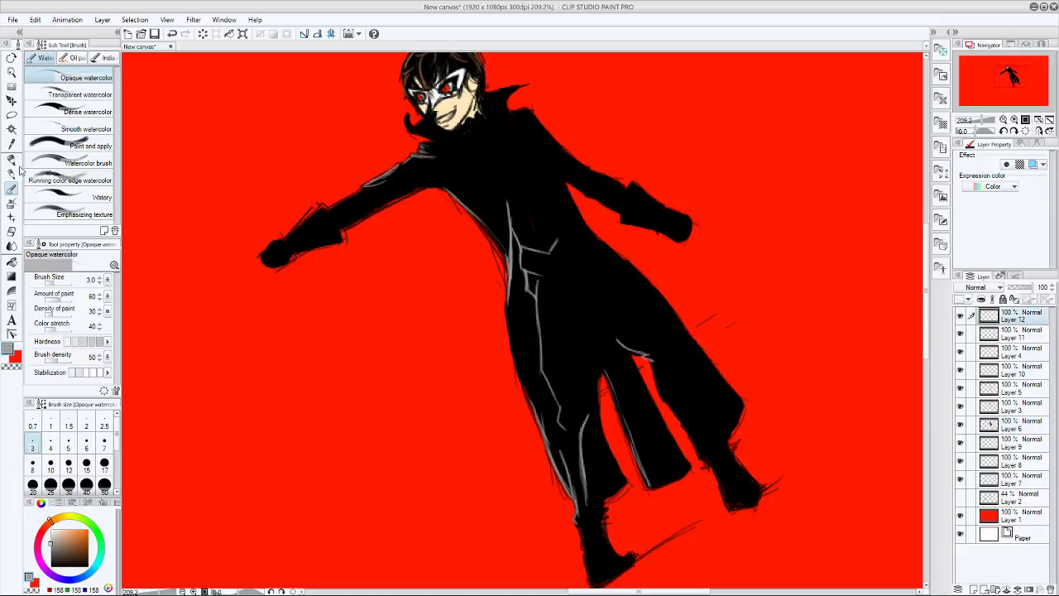
pyautogui.click(12, 246)
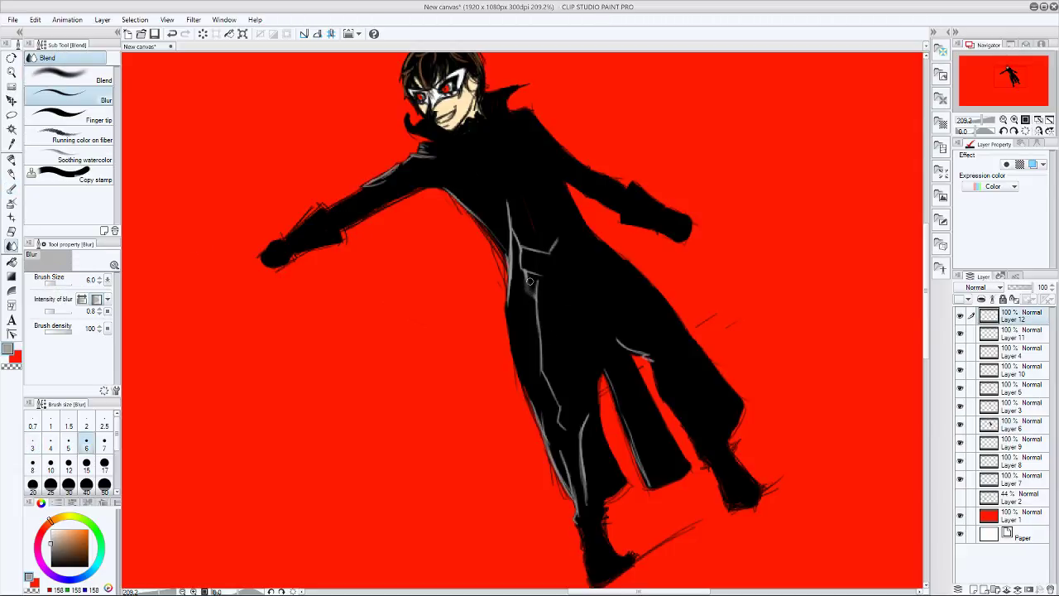
pyautogui.hotkey('ctrl', 'z')
pyautogui.hotkey('ctrl', 'z')
pyautogui.hotkey('ctrl', 'z')
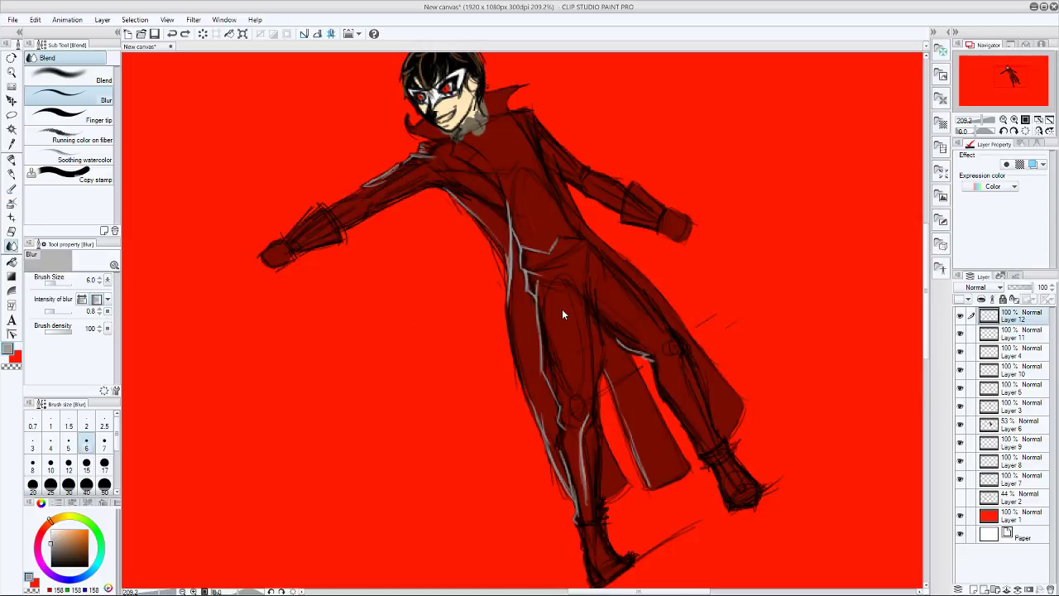
pyautogui.hotkey('ctrl', 'y')
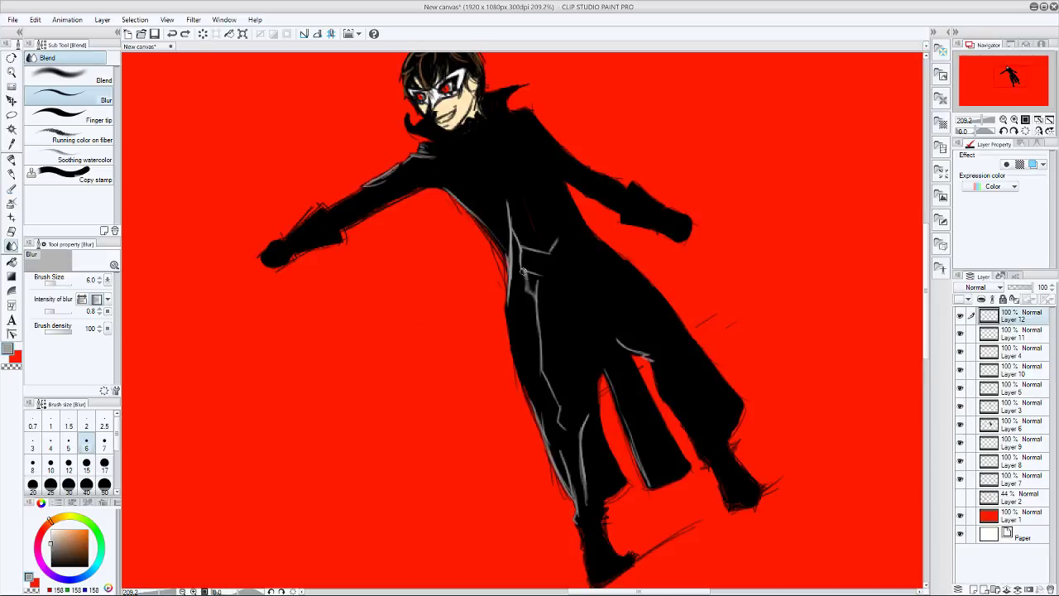
# - Try blurring the waist and hip highlights with brush size 6 and undo the blur strokes
pyautogui.moveTo(524, 268)
pyautogui.mouseDown()
pyautogui.moveTo(521, 256)
pyautogui.moveTo(538, 273)
pyautogui.moveTo(543, 371)
pyautogui.moveTo(540, 350)
pyautogui.mouseUp()
pyautogui.moveTo(532, 259)
pyautogui.mouseDown()
pyautogui.moveTo(521, 251)
pyautogui.moveTo(534, 275)
pyautogui.moveTo(527, 286)
pyautogui.moveTo(535, 281)
pyautogui.mouseUp()
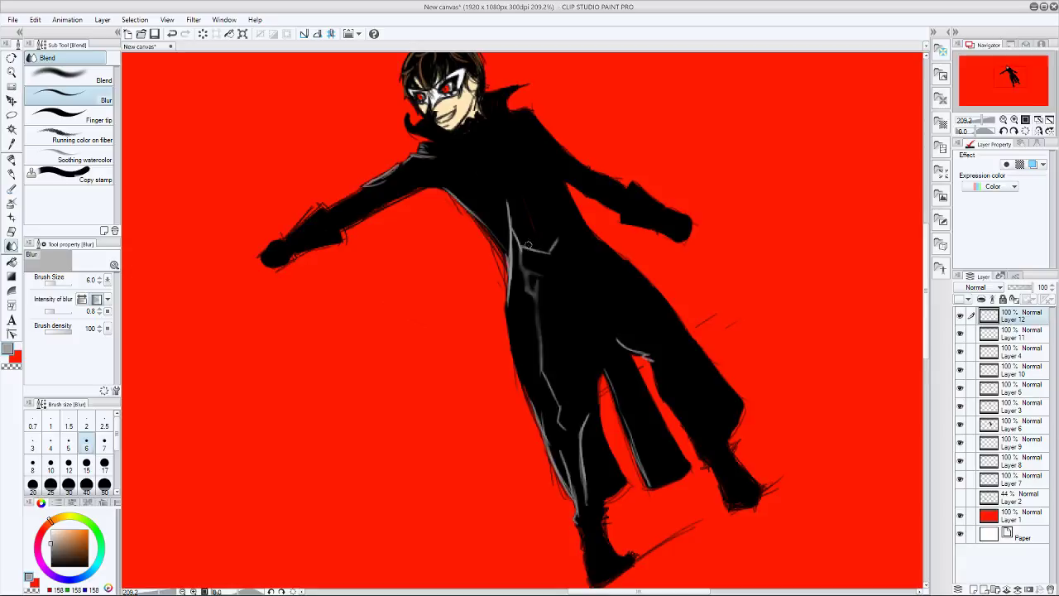
pyautogui.moveTo(528, 245)
pyautogui.mouseDown()
pyautogui.moveTo(514, 223)
pyautogui.moveTo(541, 251)
pyautogui.moveTo(552, 245)
pyautogui.moveTo(538, 255)
pyautogui.moveTo(565, 265)
pyautogui.mouseUp()
pyautogui.hotkey('ctrl', 'z')
pyautogui.hotkey('ctrl', 'z')
pyautogui.hotkey('ctrl', 'z')
pyautogui.hotkey('ctrl', 'z')
pyautogui.hotkey('ctrl', 'z')
pyautogui.hotkey('ctrl', 'z')
pyautogui.hotkey('ctrl', 'z')
pyautogui.hotkey('ctrl', 'z')
pyautogui.hotkey('ctrl', 'z')
pyautogui.hotkey('ctrl', 'z')
pyautogui.hotkey('ctrl', 'z')
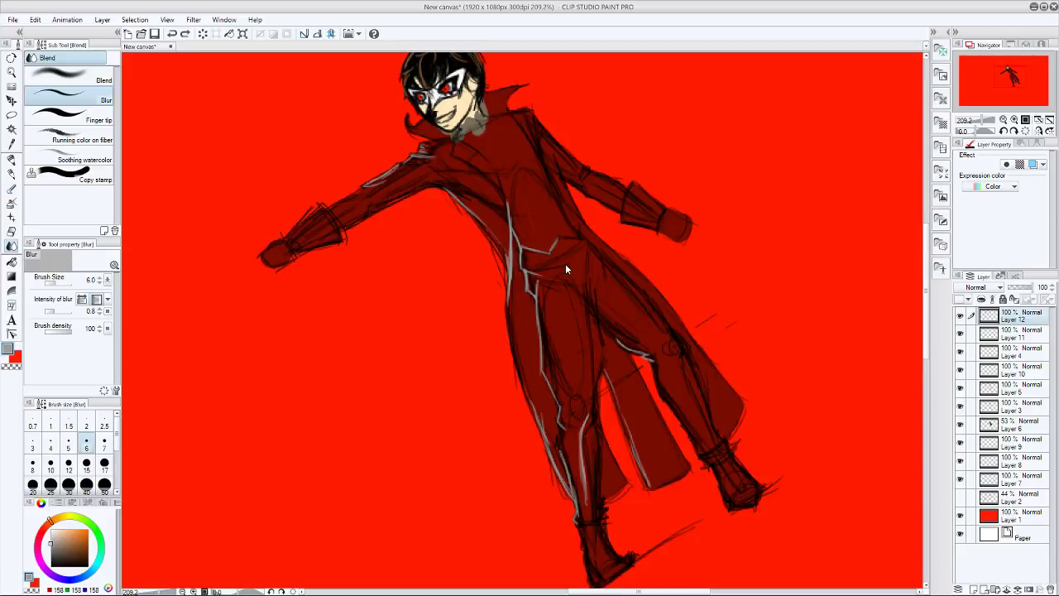
pyautogui.hotkey('ctrl', 'y')
# - Try blurring the torso and waist highlights with a Blur brush enlarged to 40, and undo it
pyautogui.press(']')
pyautogui.press(']')
pyautogui.press(']')
pyautogui.press(']')
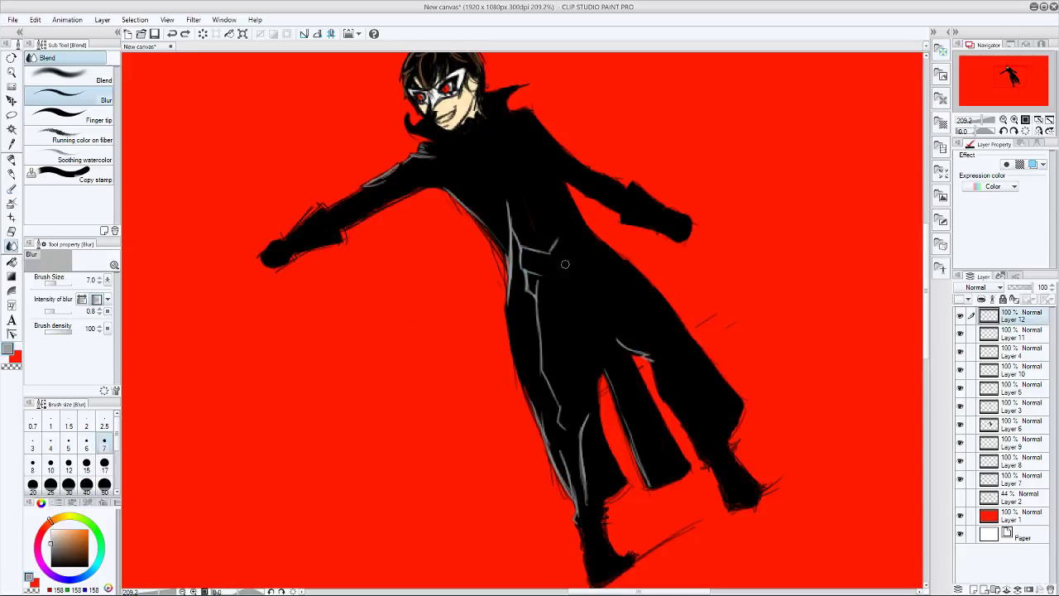
pyautogui.press(']')
pyautogui.press(']')
pyautogui.press(']')
pyautogui.press(']')
pyautogui.press(']')
pyautogui.press(']')
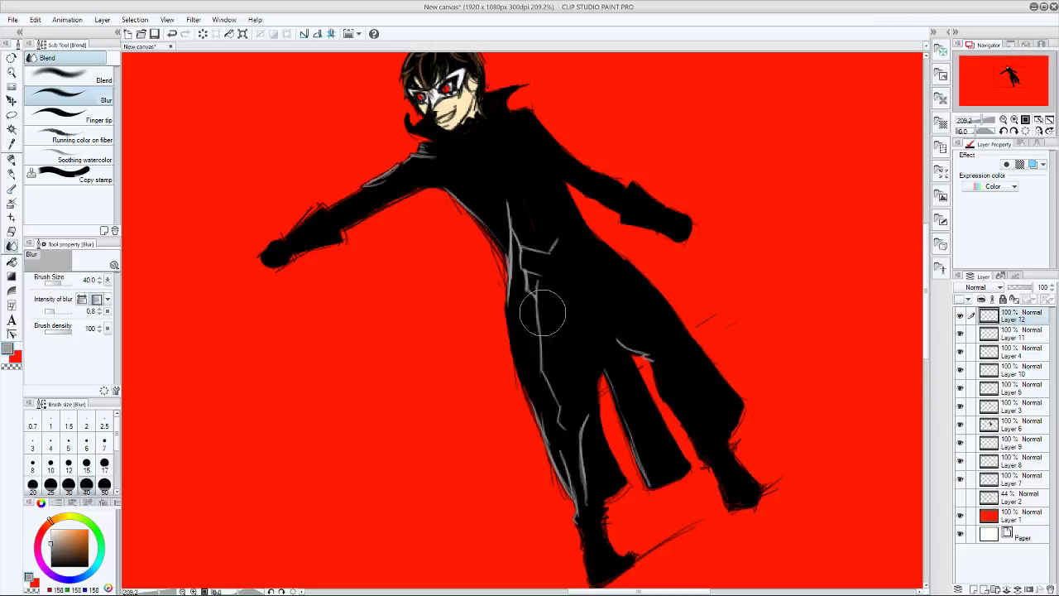
pyautogui.moveTo(546, 277)
pyautogui.mouseDown()
pyautogui.moveTo(548, 222)
pyautogui.moveTo(544, 304)
pyautogui.moveTo(557, 228)
pyautogui.moveTo(545, 290)
pyautogui.moveTo(530, 240)
pyautogui.moveTo(532, 287)
pyautogui.moveTo(515, 208)
pyautogui.mouseUp()
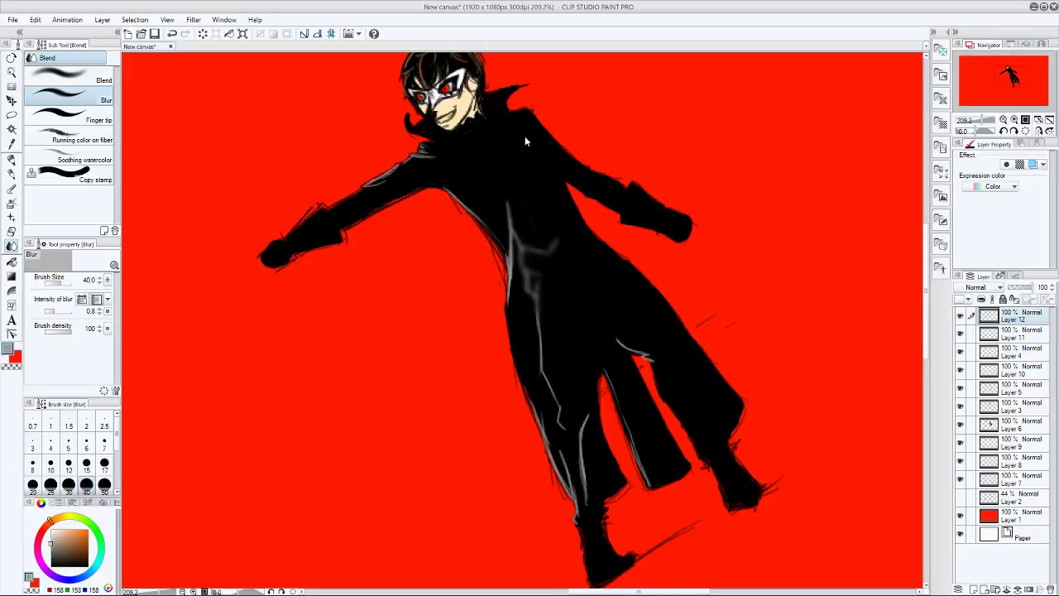
pyautogui.hotkey('ctrl', 'z')
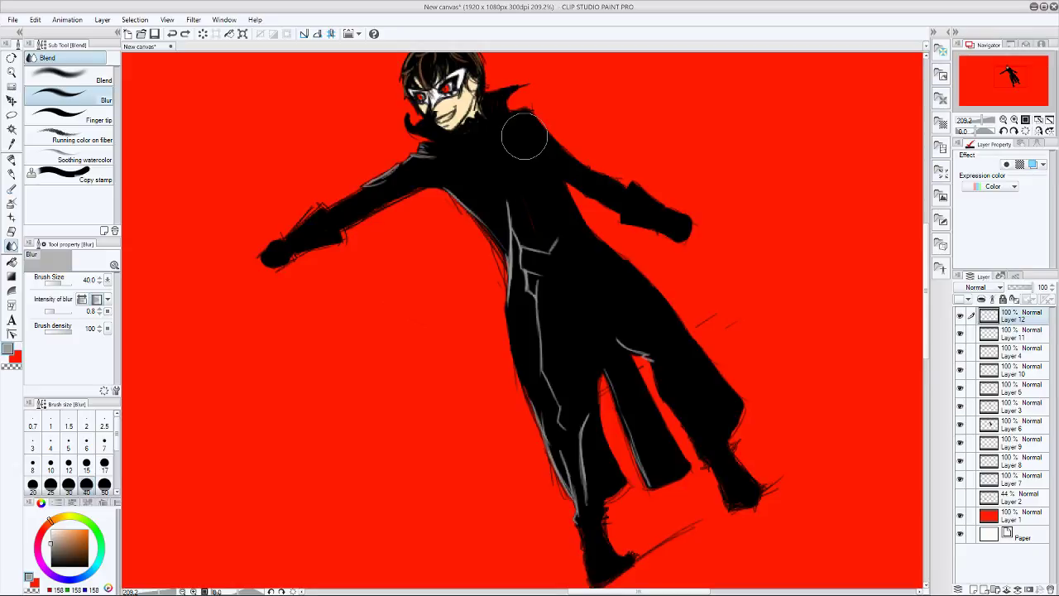
# - Set the drawing colour to a darker grey with RGB 86, 86, 86
pyautogui.click(51, 552)
pyautogui.click(52, 554)
# - Lasso the area around the waist highlights, try an adjustment on it, and clear the selection
pyautogui.click(11, 114)
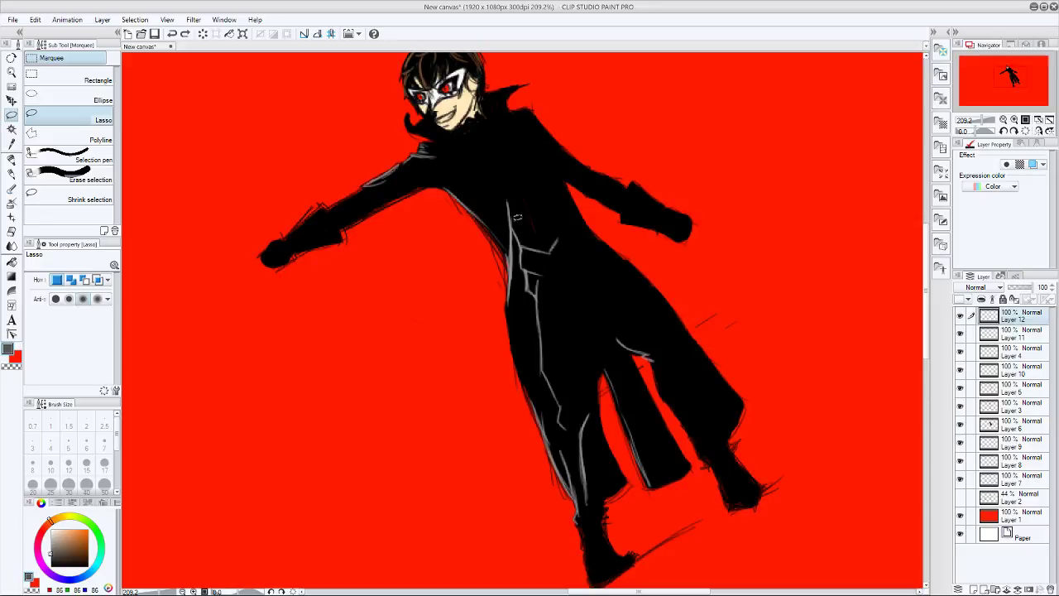
pyautogui.moveTo(514, 222)
pyautogui.mouseDown()
pyautogui.moveTo(535, 248)
pyautogui.moveTo(519, 234)
pyautogui.moveTo(521, 278)
pyautogui.moveTo(535, 334)
pyautogui.moveTo(551, 340)
pyautogui.moveTo(573, 300)
pyautogui.moveTo(571, 240)
pyautogui.moveTo(538, 204)
pyautogui.mouseUp()
pyautogui.click(552, 187)
pyautogui.click(533, 187)
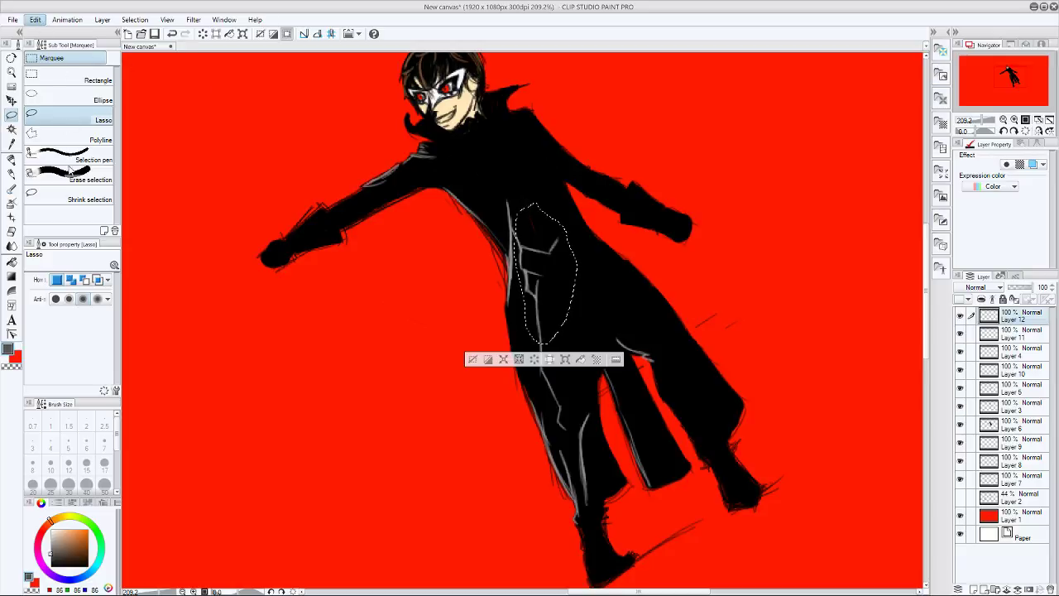
pyautogui.click(250, 238)
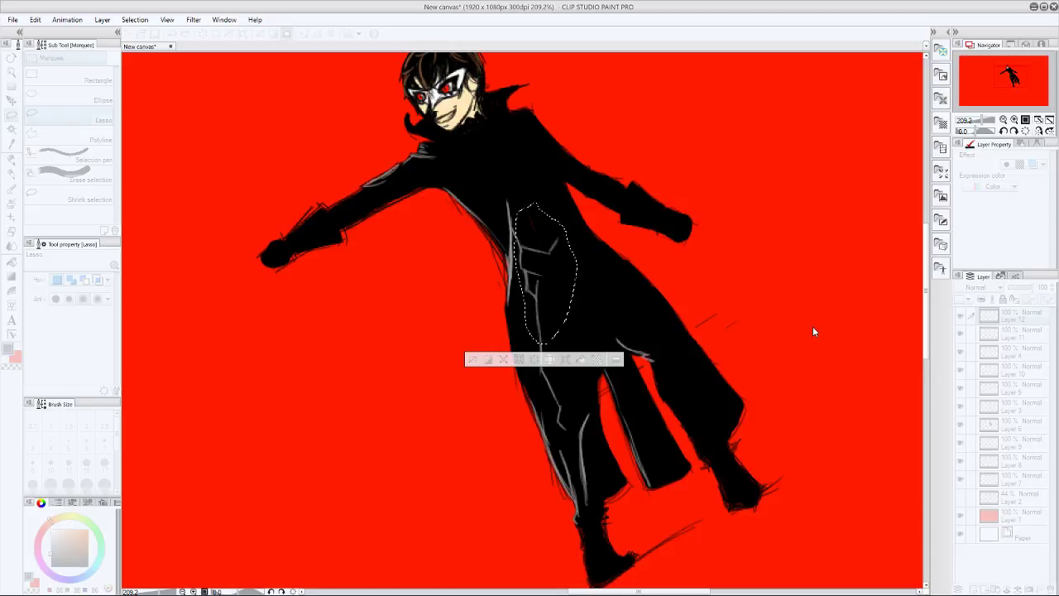
pyautogui.click(924, 314)
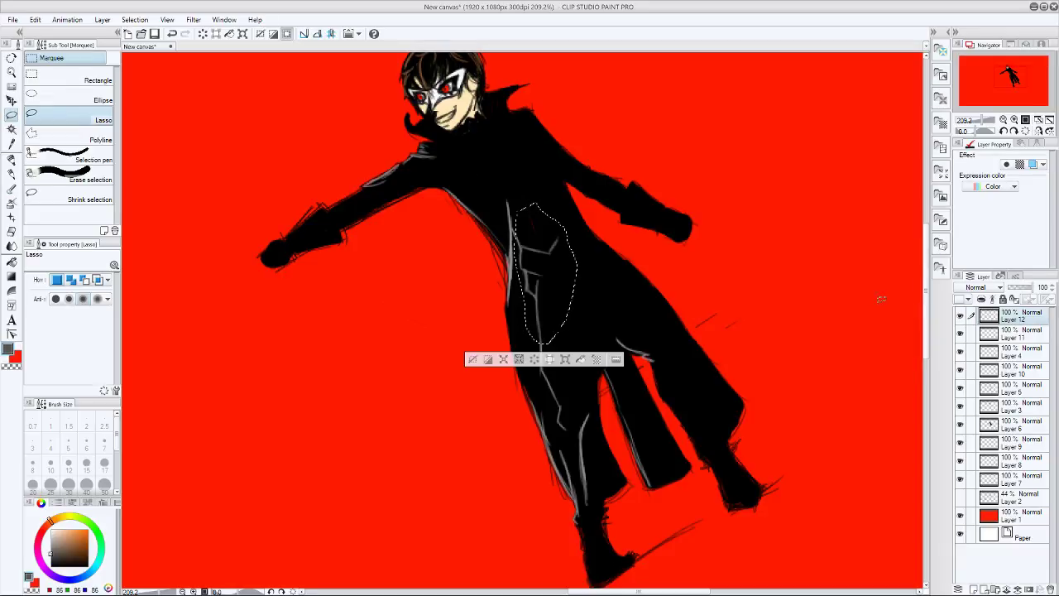
pyautogui.hotkey('ctrl', 'd')
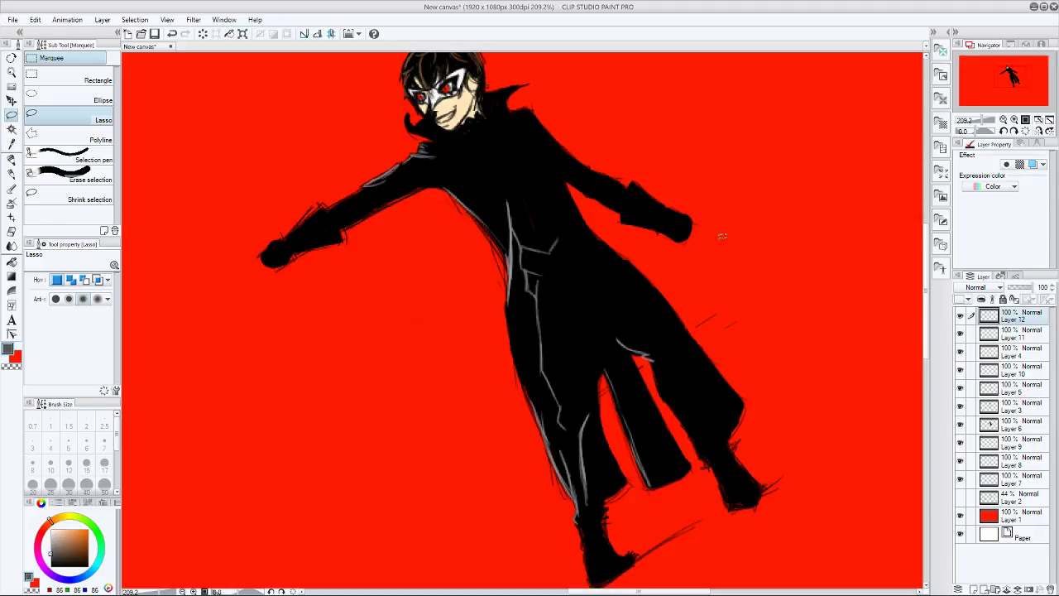
# - Select Layer 6 and lower its opacity to 53%
pyautogui.scroll(-2, 704, 268)
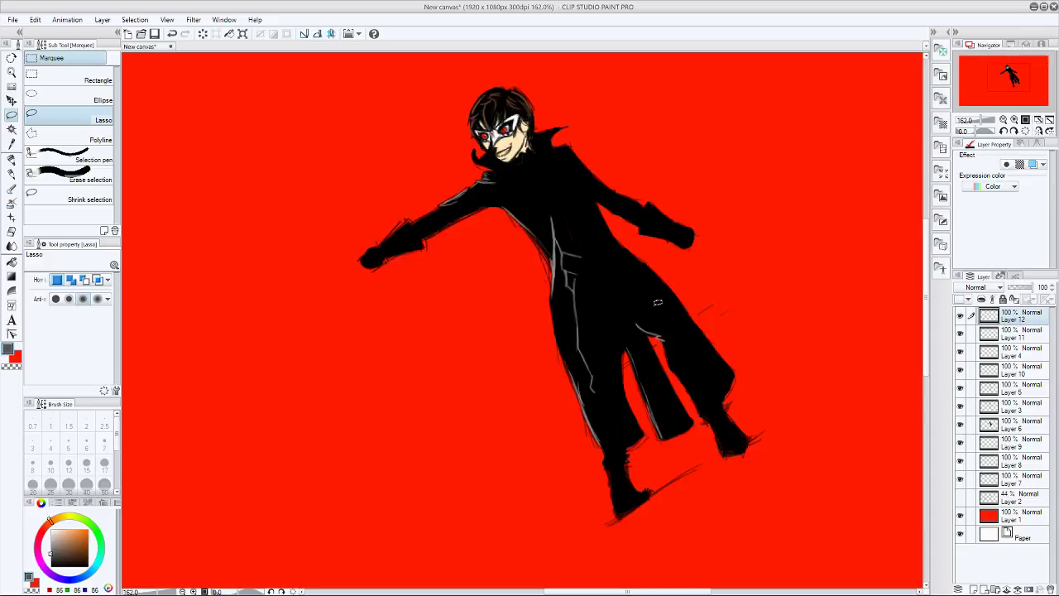
pyautogui.click(1017, 426)
pyautogui.click(1025, 287)
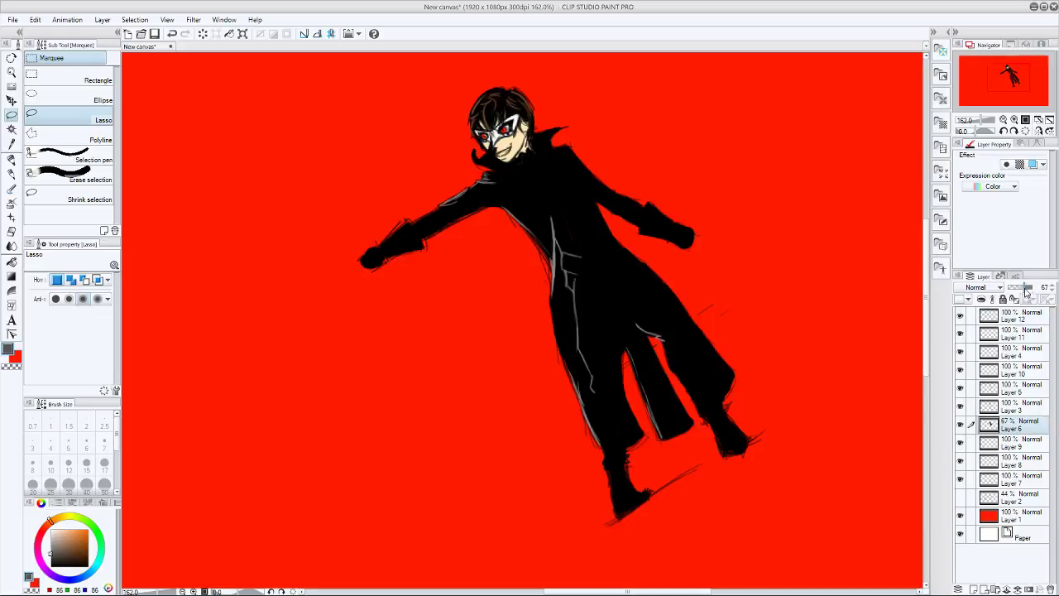
pyautogui.moveTo(1026, 288); pyautogui.dragTo(1020, 289)
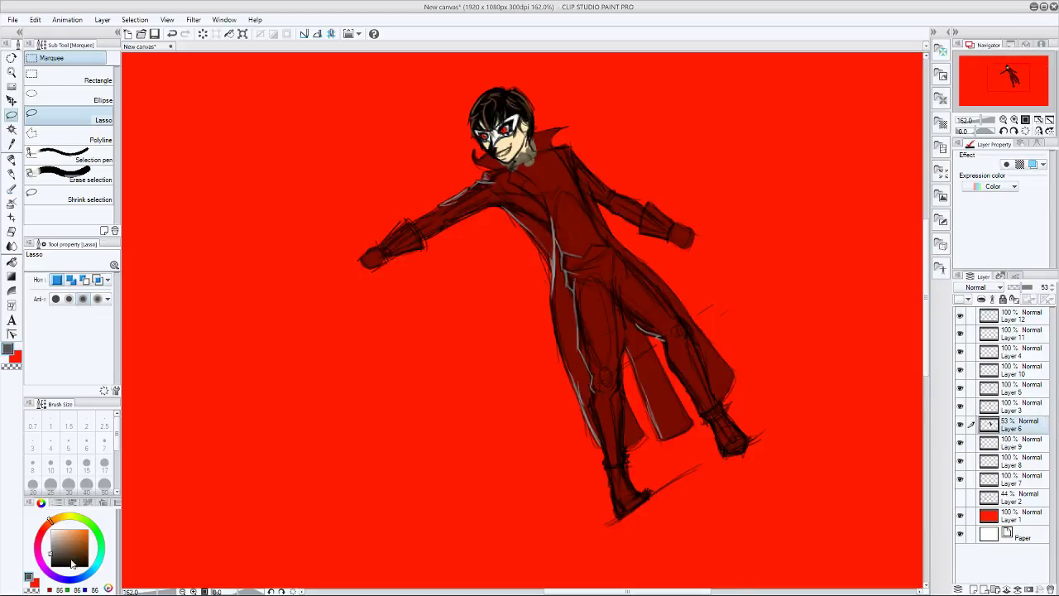
# - Draw a small cream highlight with RGB 255, 246, 206 on the coat's right-side shoulder using the Darker pencil on Layer 12
pyautogui.click(63, 518)
pyautogui.click(58, 527)
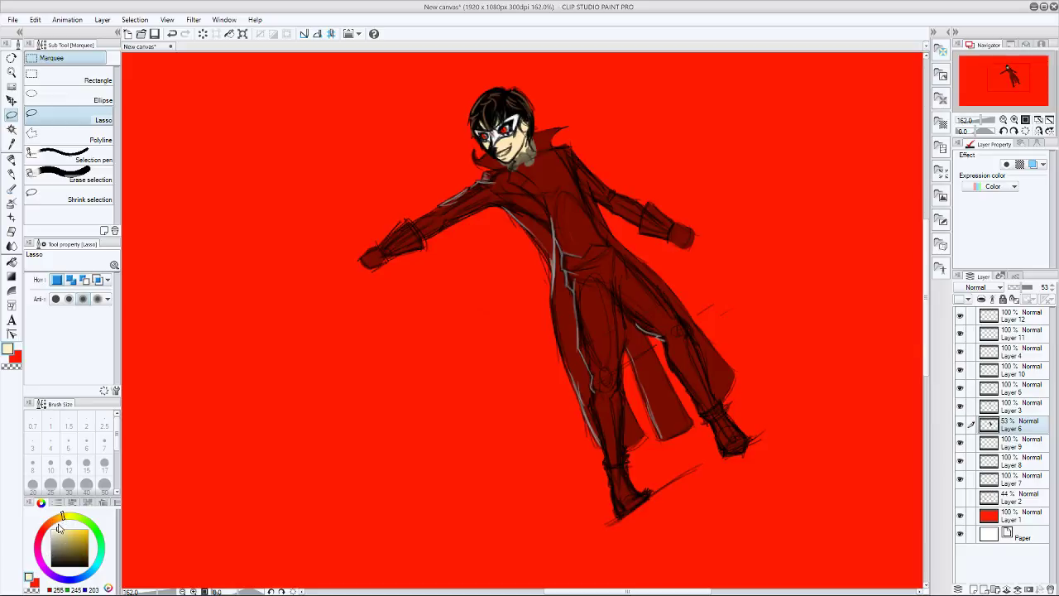
pyautogui.click(12, 158)
pyautogui.click(12, 174)
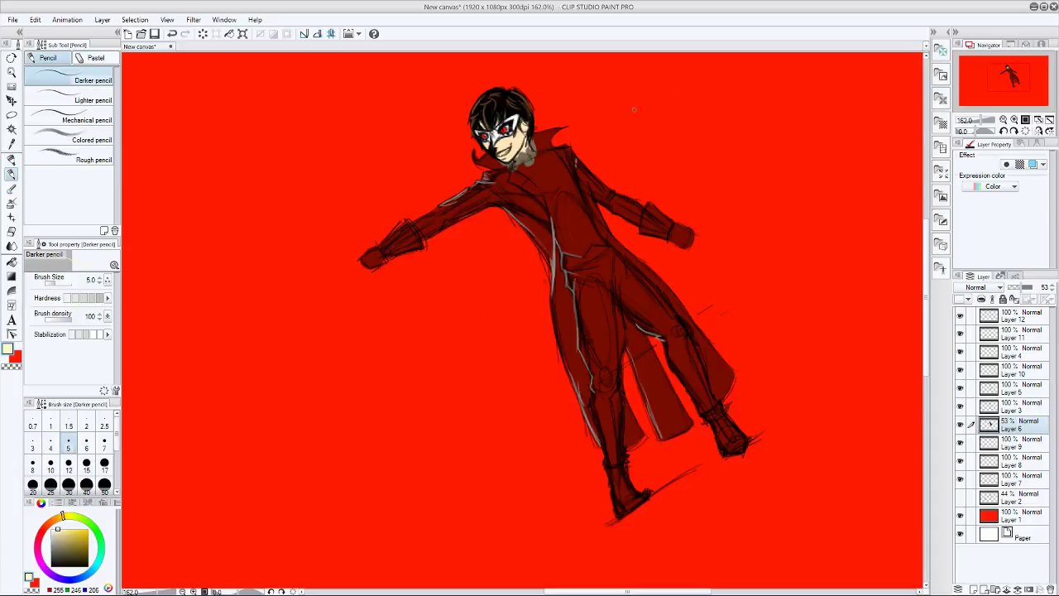
pyautogui.click(1023, 322)
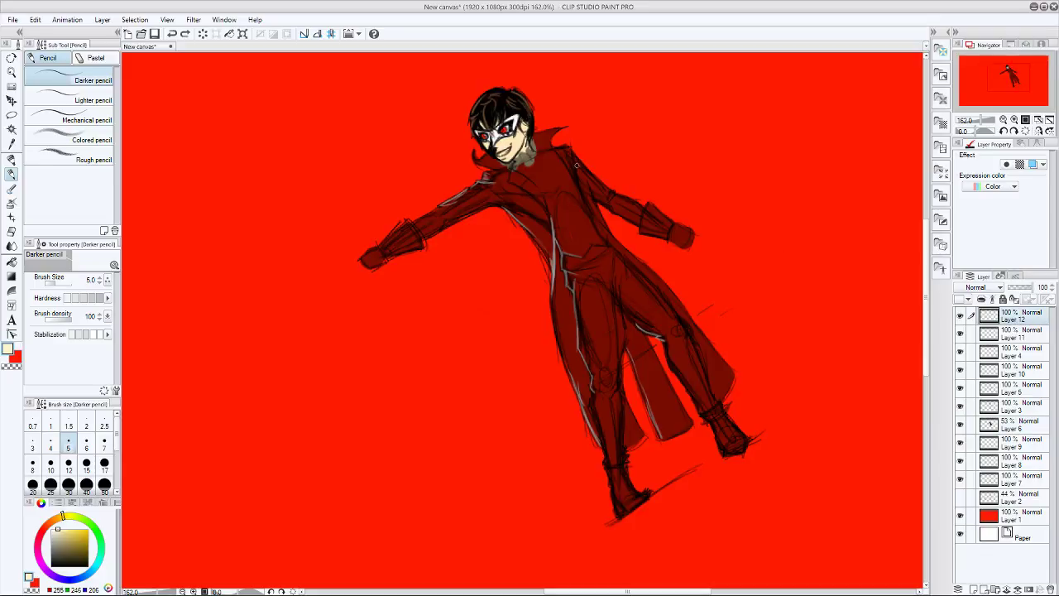
pyautogui.moveTo(577, 166); pyautogui.dragTo(577, 159)
# - Restore Layer 6 to 100% opacity
pyautogui.click(1003, 425)
pyautogui.moveTo(1020, 285); pyautogui.dragTo(1044, 287)
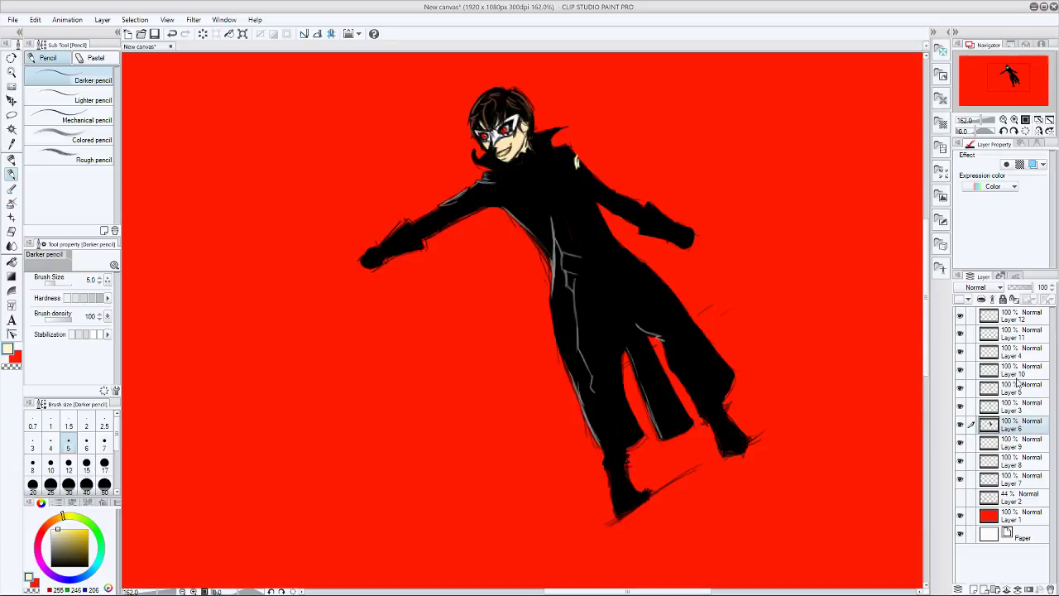
pyautogui.click(1028, 320)
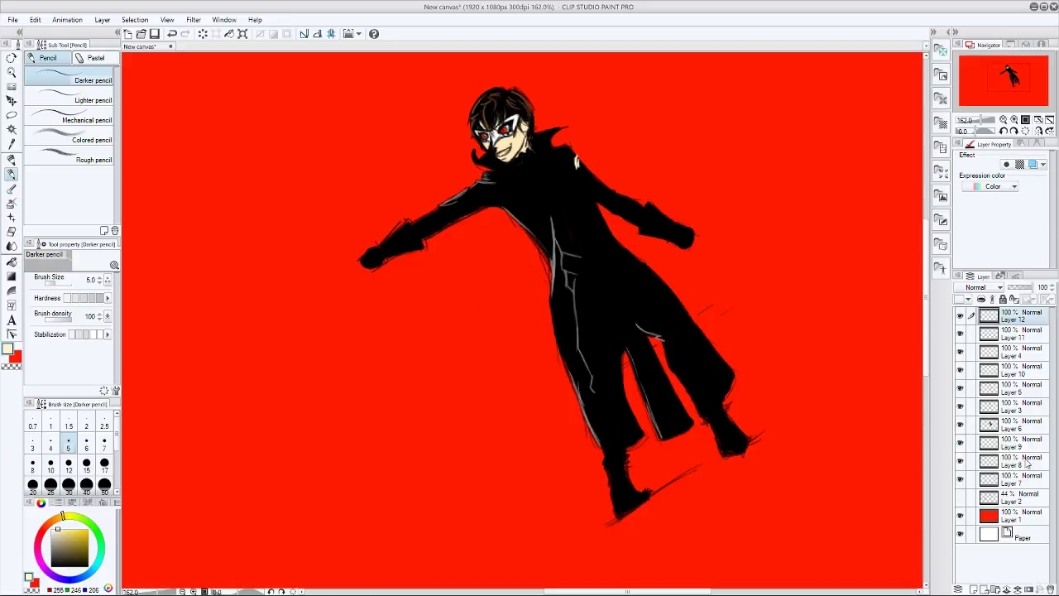
pyautogui.keyDown('shift'); pyautogui.click(1028, 499); pyautogui.keyUp('shift')
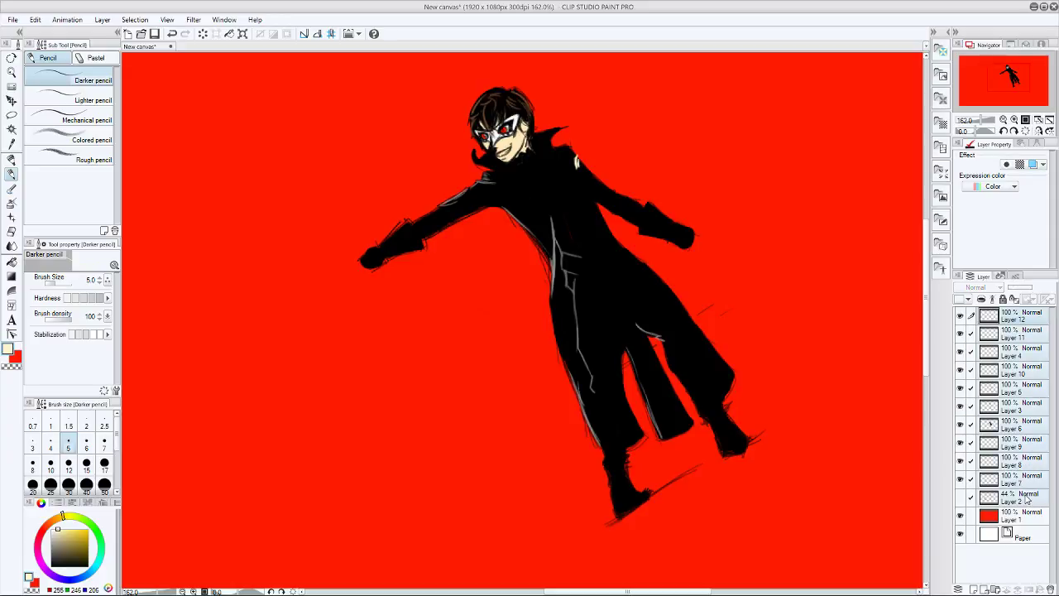
pyautogui.click(1017, 321)
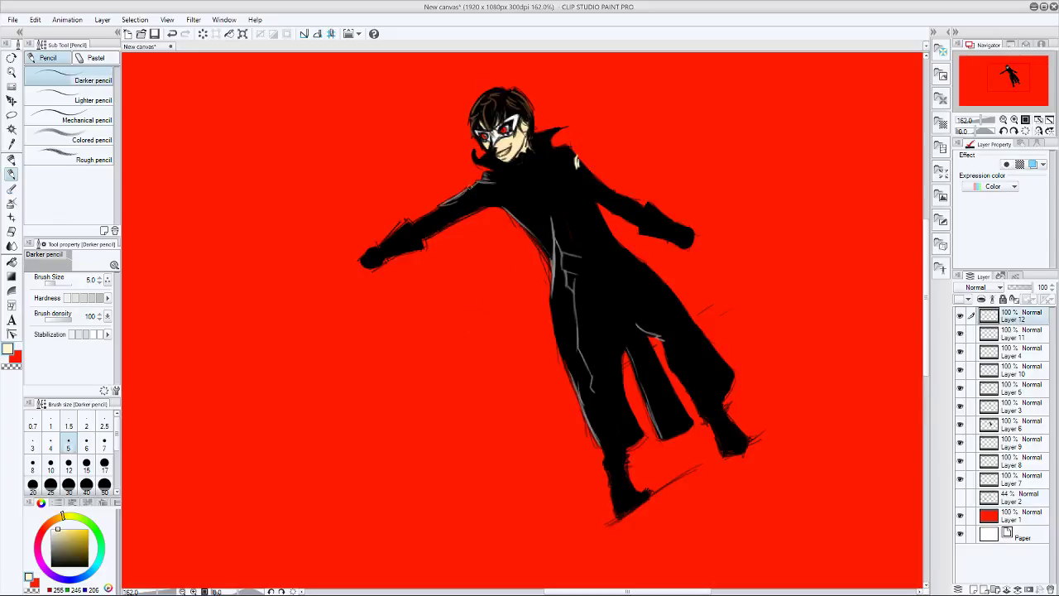
pyautogui.scroll(5, 559, 149)
pyautogui.scroll(-4, 523, 98)
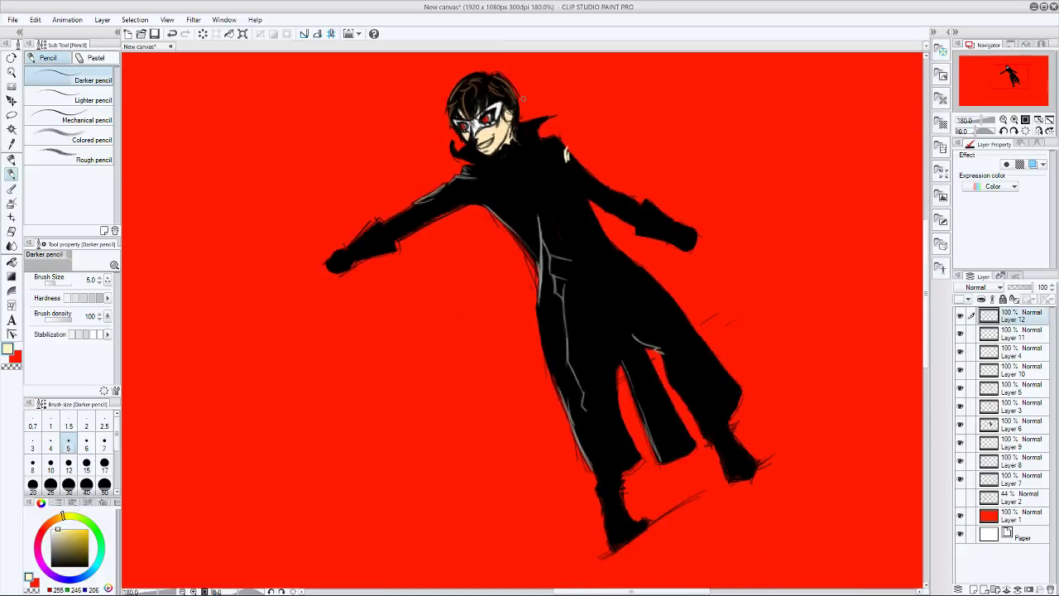
pyautogui.scroll(-1, 522, 99)
pyautogui.scroll(1, 526, 106)
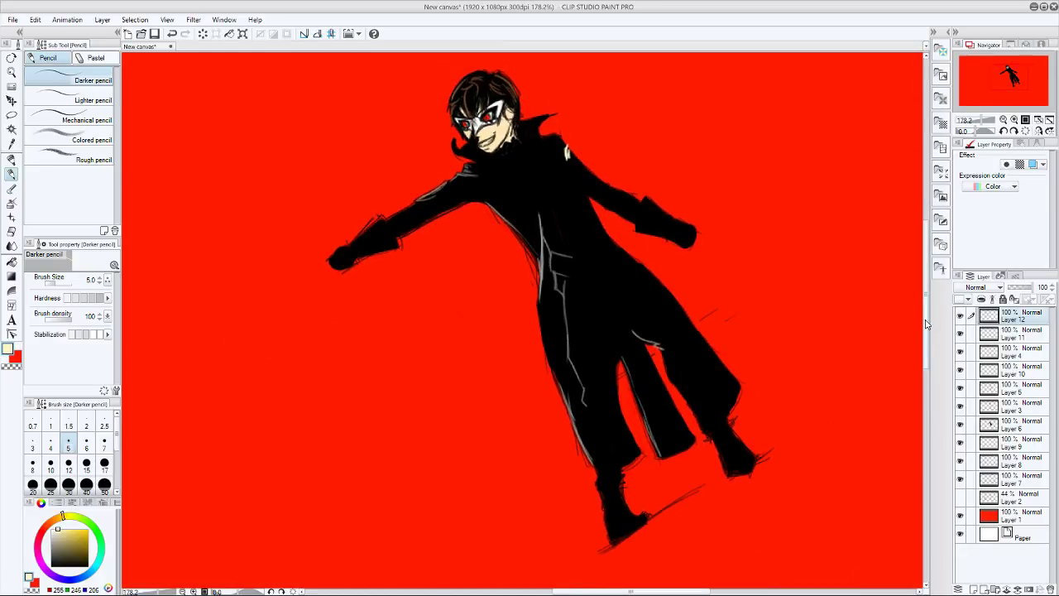
pyautogui.moveTo(926, 303); pyautogui.dragTo(922, 297)
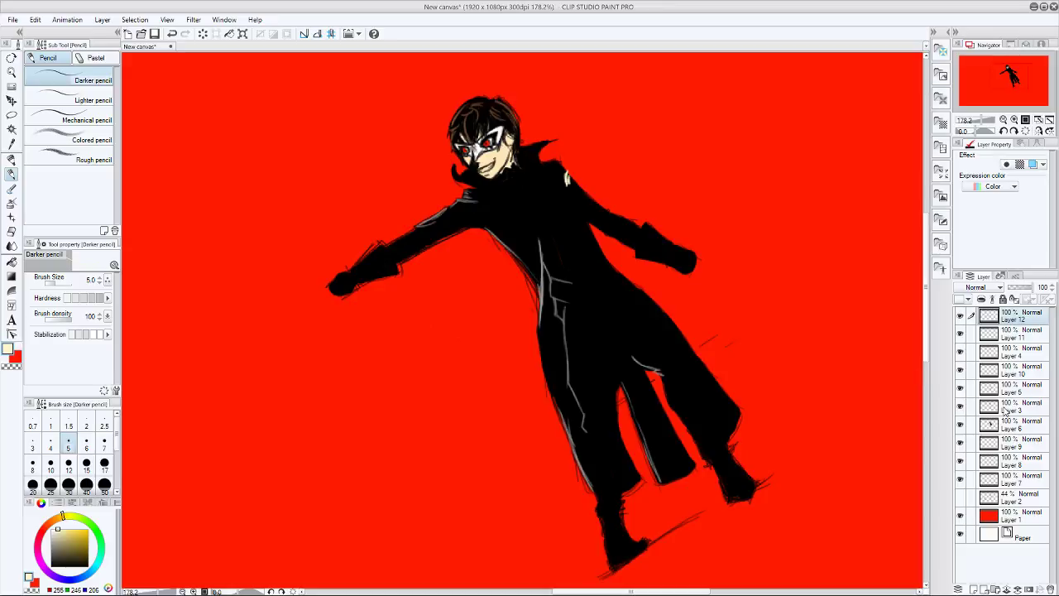
pyautogui.click(970, 449)
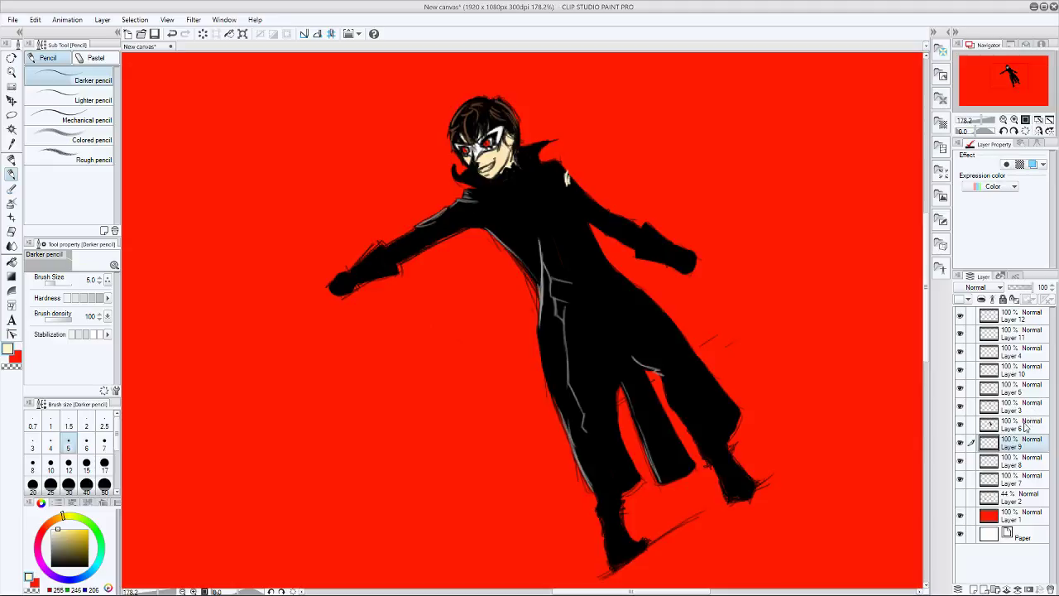
# - Paint red with RGB 255, 27, 0 over the black hand at the figure's left on Layer 12, leaving finger shapes
pyautogui.click(1015, 331)
pyautogui.click(986, 319)
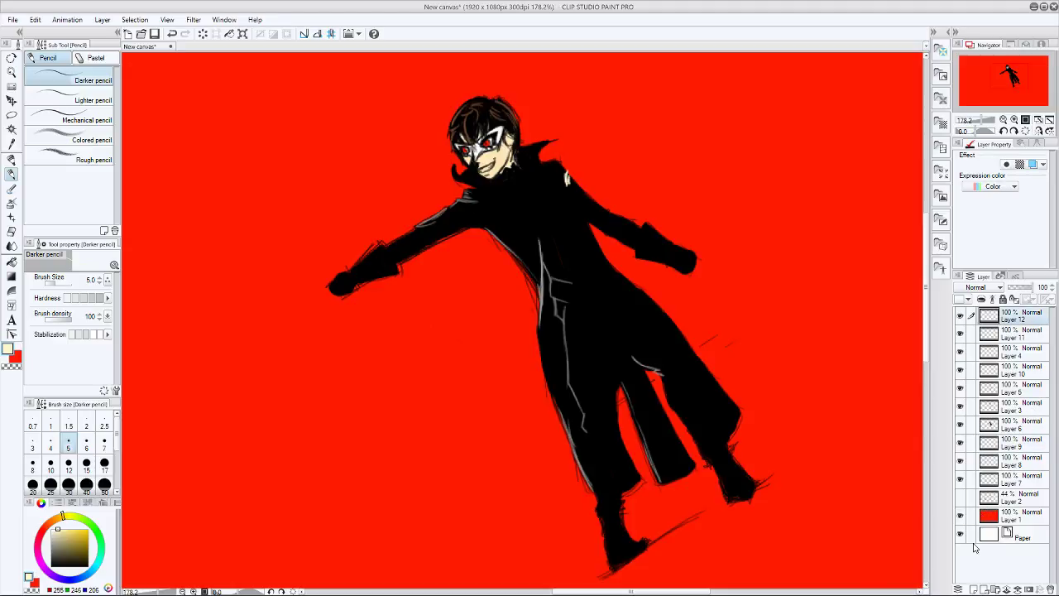
pyautogui.click(18, 356)
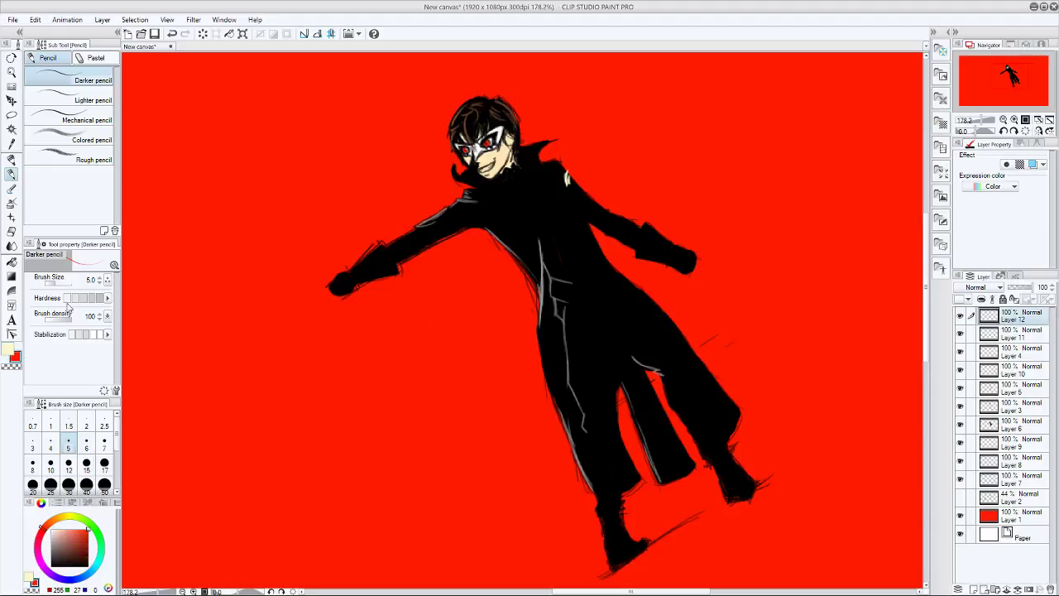
pyautogui.click(12, 158)
pyautogui.click(11, 173)
pyautogui.moveTo(346, 280); pyautogui.dragTo(338, 281)
pyautogui.moveTo(337, 288); pyautogui.dragTo(341, 295)
pyautogui.moveTo(336, 290); pyautogui.dragTo(344, 293)
# - Switch the colour to black and redraw the outline and fingers of the left-side fist on Layer 6
pyautogui.click(1016, 424)
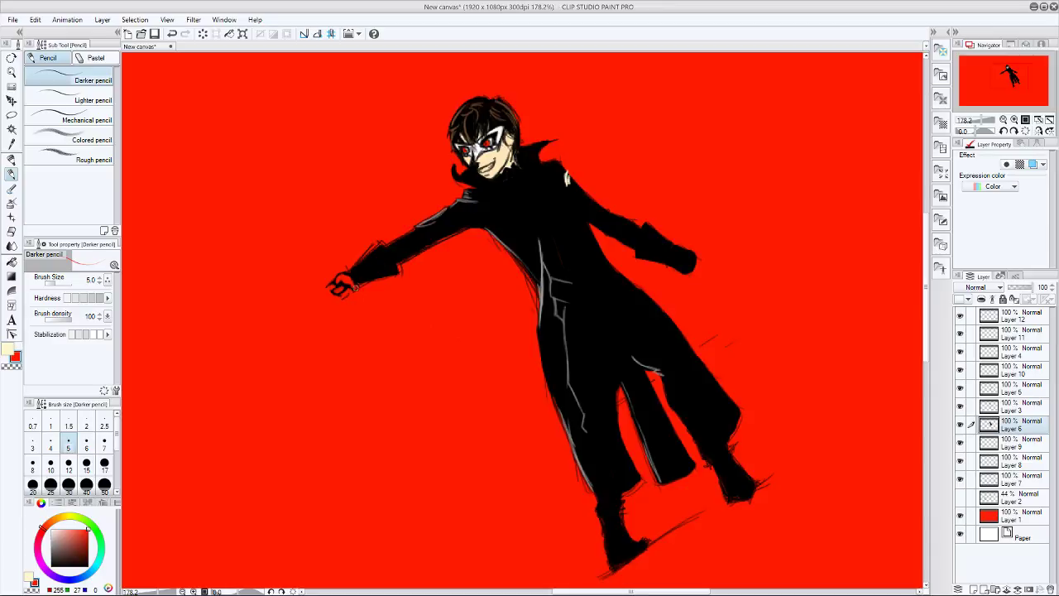
pyautogui.click(1019, 315)
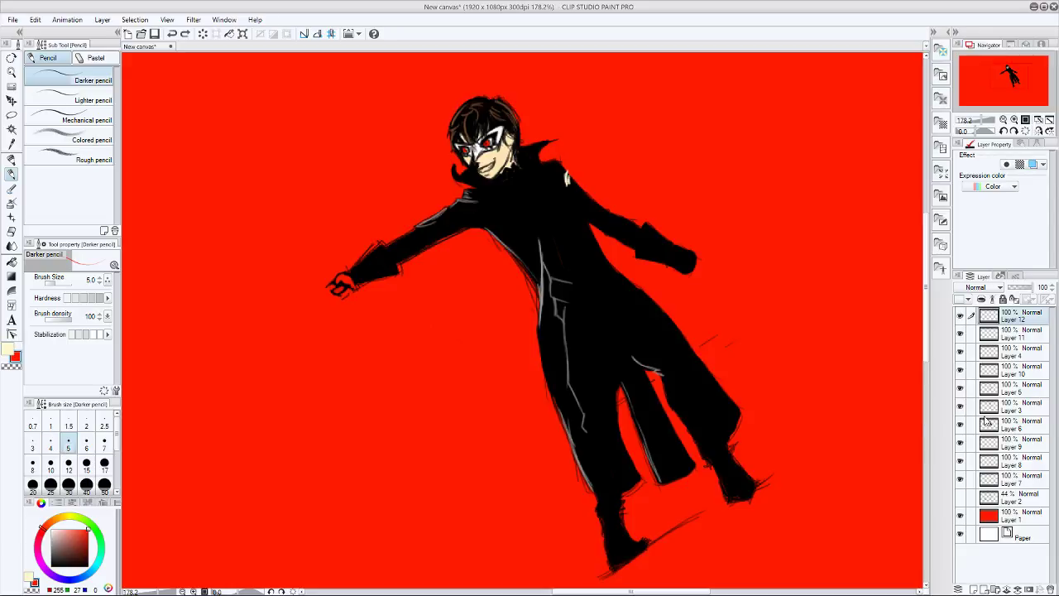
pyautogui.click(9, 348)
pyautogui.moveTo(57, 546); pyautogui.dragTo(56, 566)
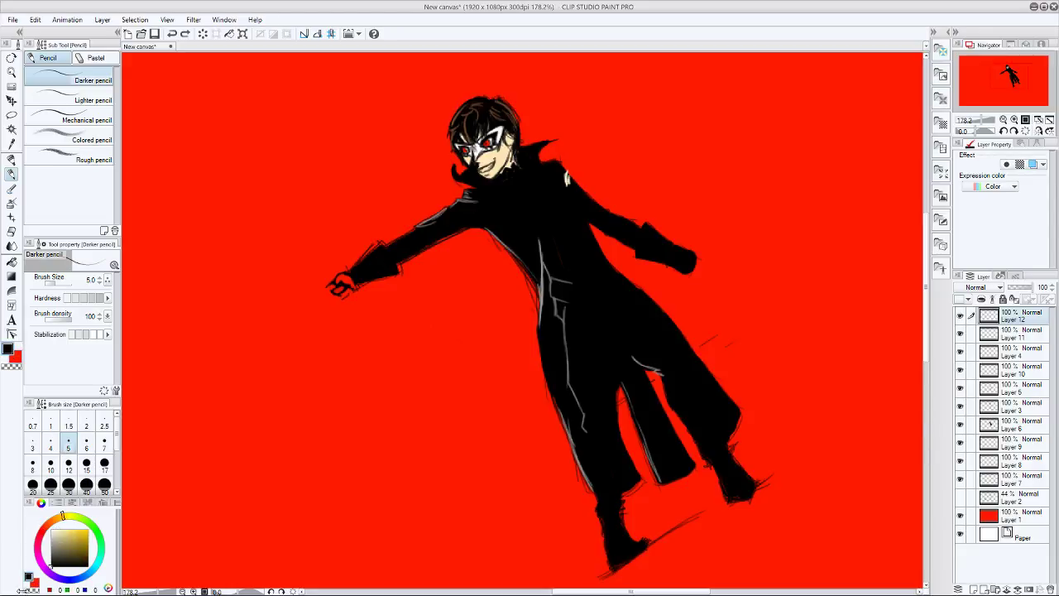
pyautogui.click(1021, 426)
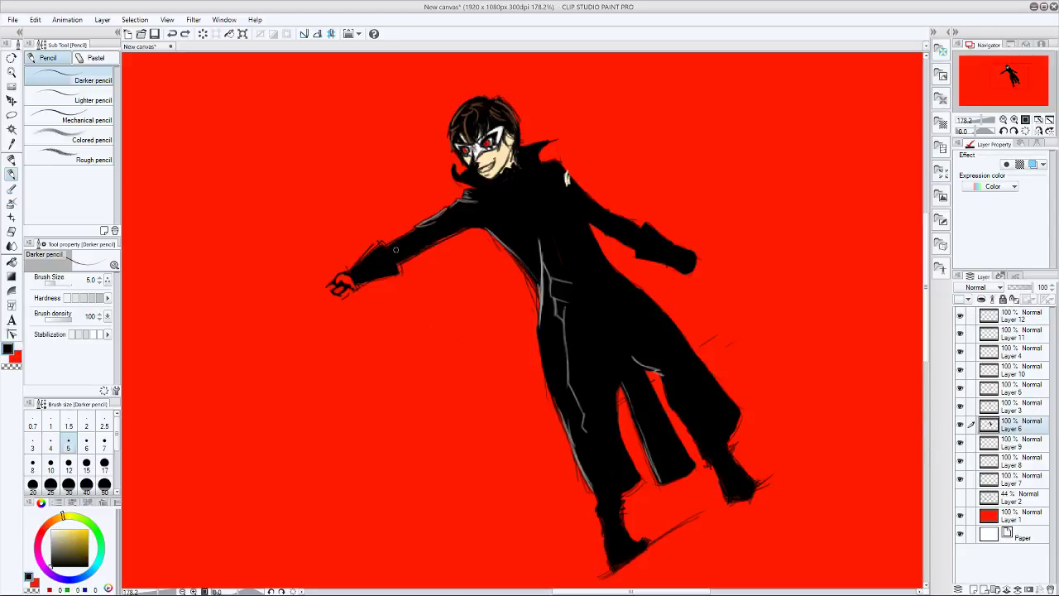
pyautogui.moveTo(353, 289); pyautogui.dragTo(338, 293)
# - Paint red over the black hand at the figure's right on Layer 12, leaving finger lines
pyautogui.click(1016, 321)
pyautogui.click(16, 356)
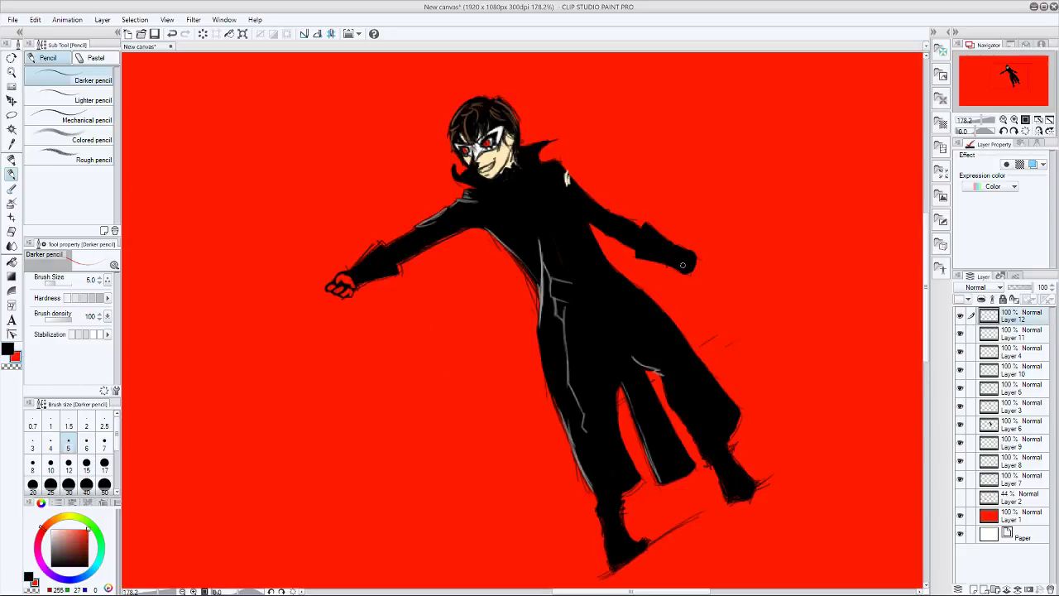
pyautogui.moveTo(683, 261); pyautogui.dragTo(680, 251)
pyautogui.moveTo(676, 263); pyautogui.dragTo(677, 255)
# - Redraw the outline and fingers of the right-side fist in black on Layer 6
pyautogui.click(1006, 428)
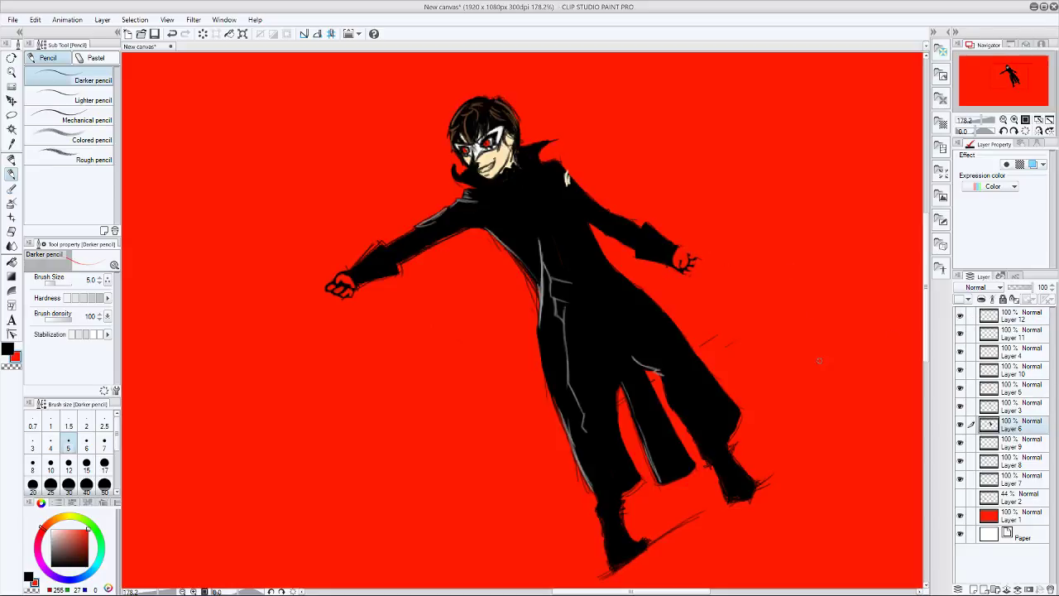
pyautogui.press('x')
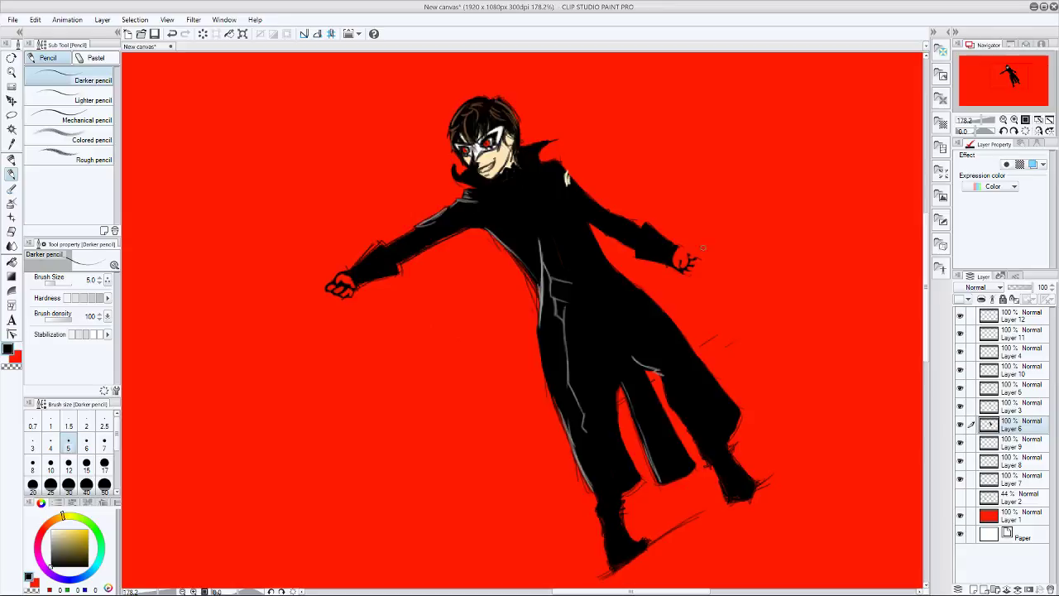
pyautogui.hotkey('ctrl', 'z')
pyautogui.moveTo(675, 246)
pyautogui.mouseDown()
pyautogui.moveTo(700, 253)
pyautogui.moveTo(685, 271)
pyautogui.moveTo(696, 272)
pyautogui.mouseUp()
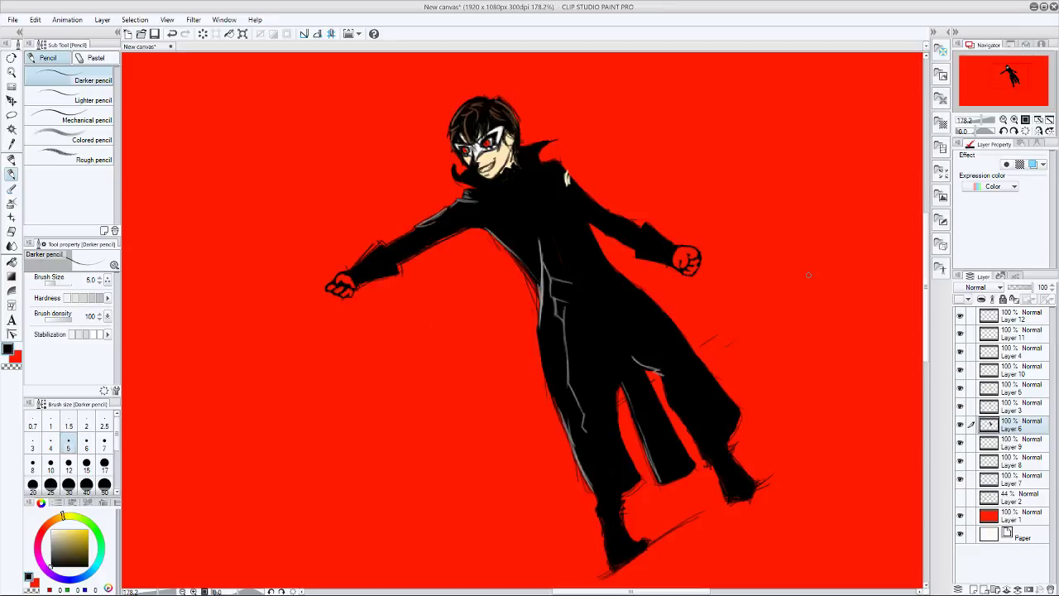